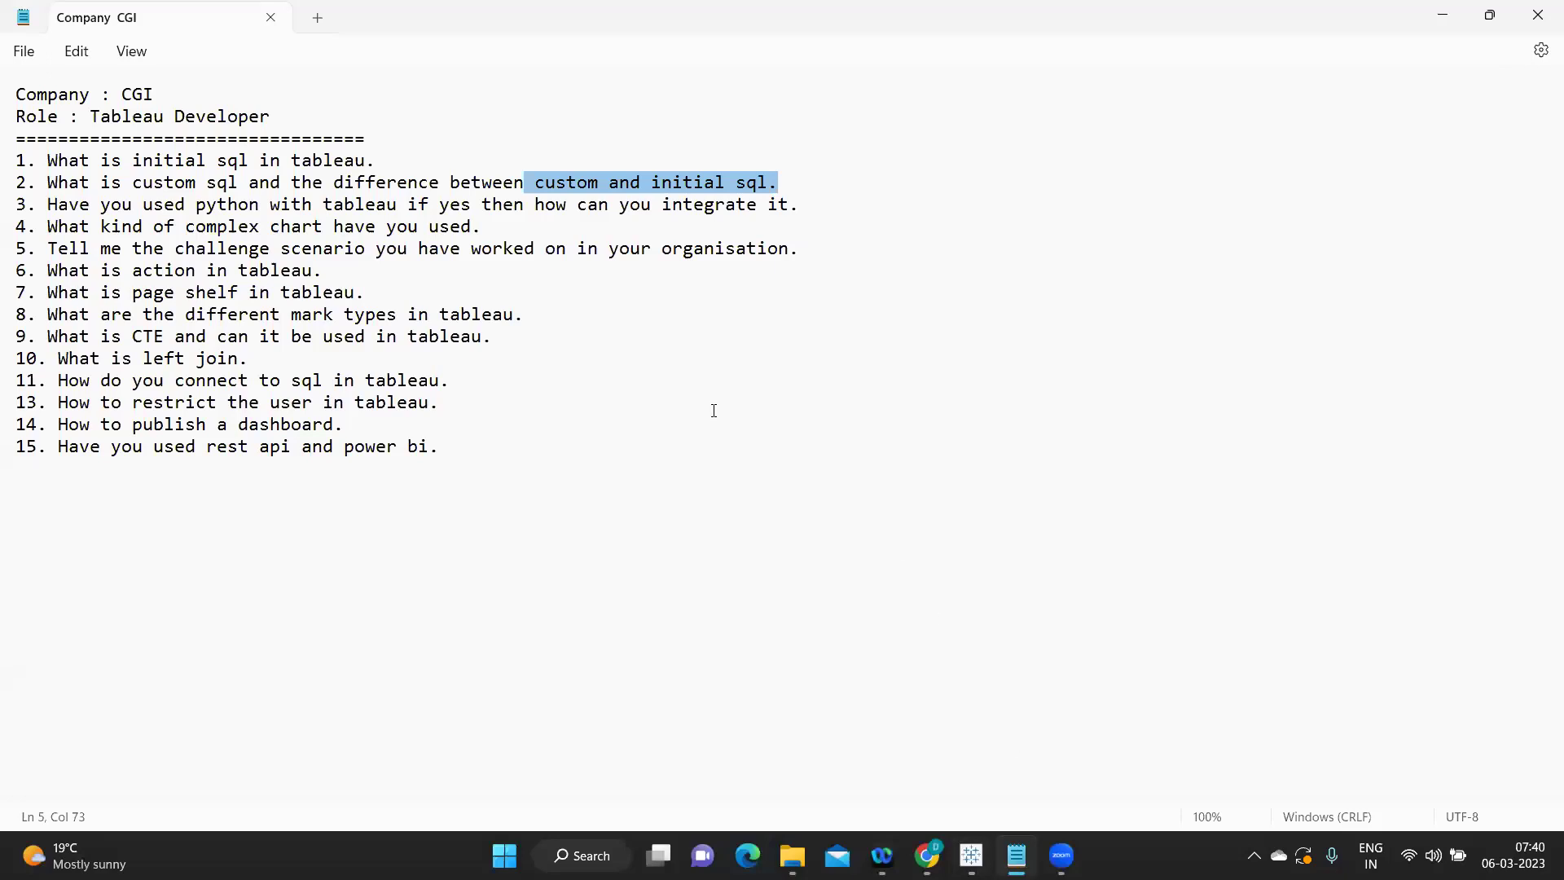
Step: Read the first two CGI interview questions, about initial SQL and custom SQL in Tableau
{"action": "left_click", "coordinate": [714, 409]}
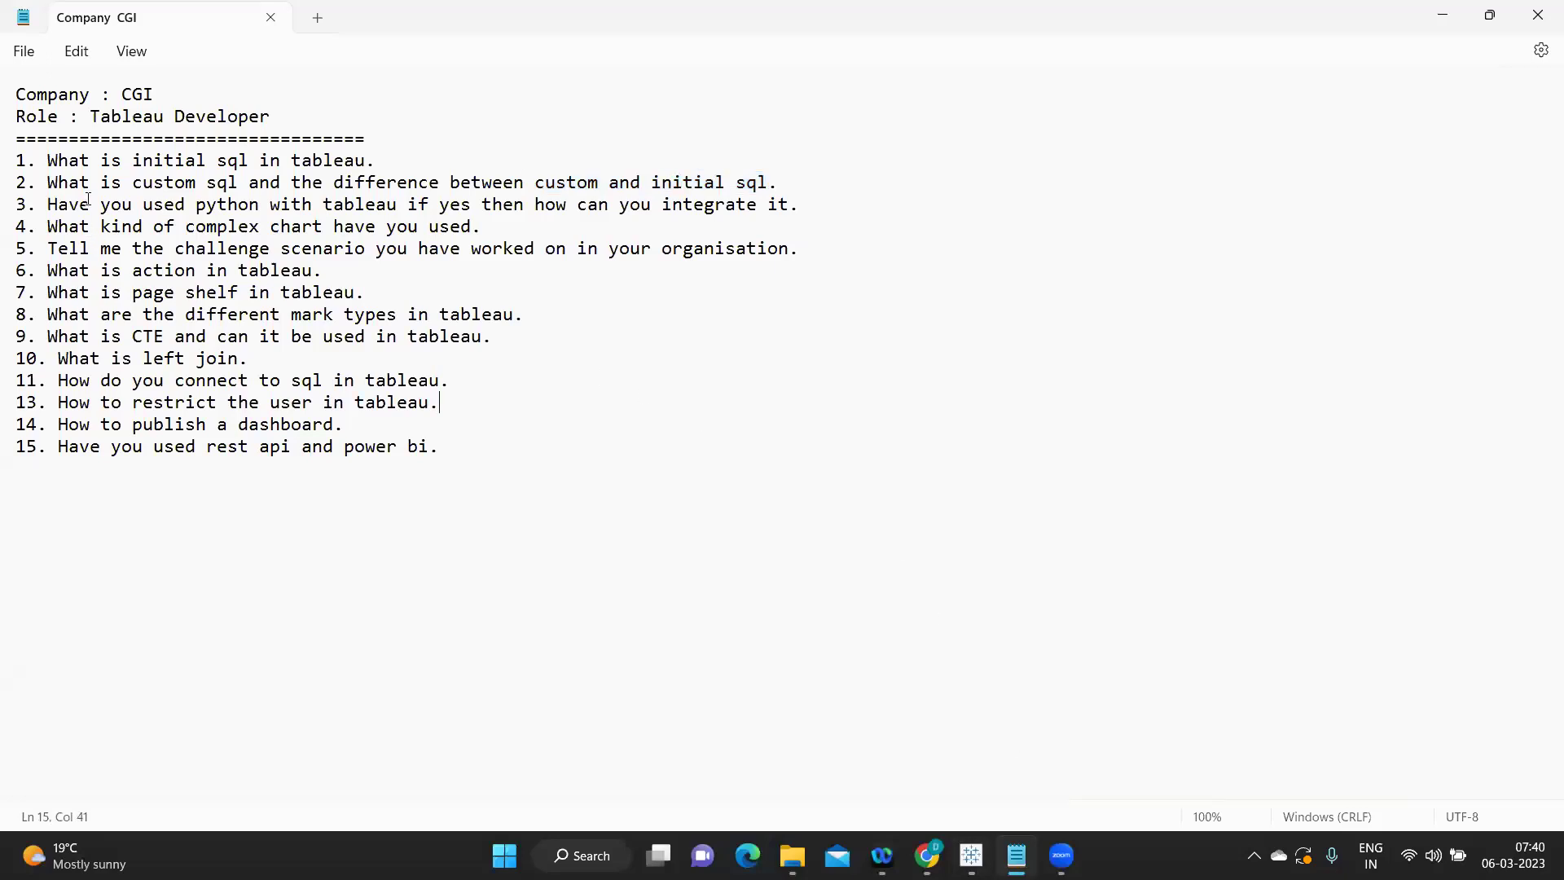
{"action": "left_click_drag", "start_coordinate": [123, 160], "coordinate": [364, 162]}
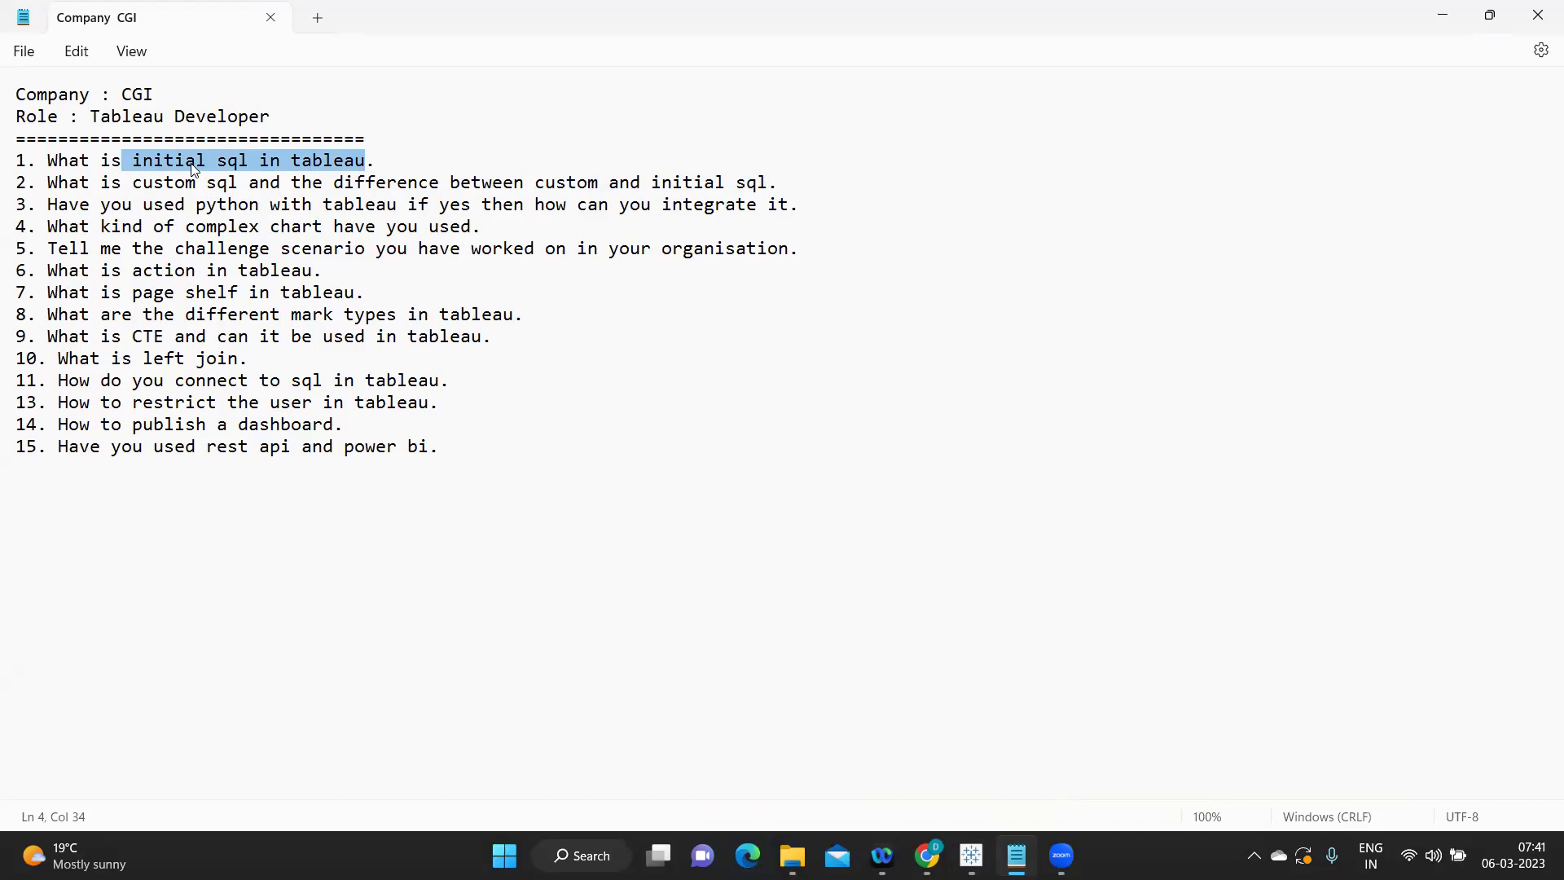
{"action": "left_click", "coordinate": [172, 183]}
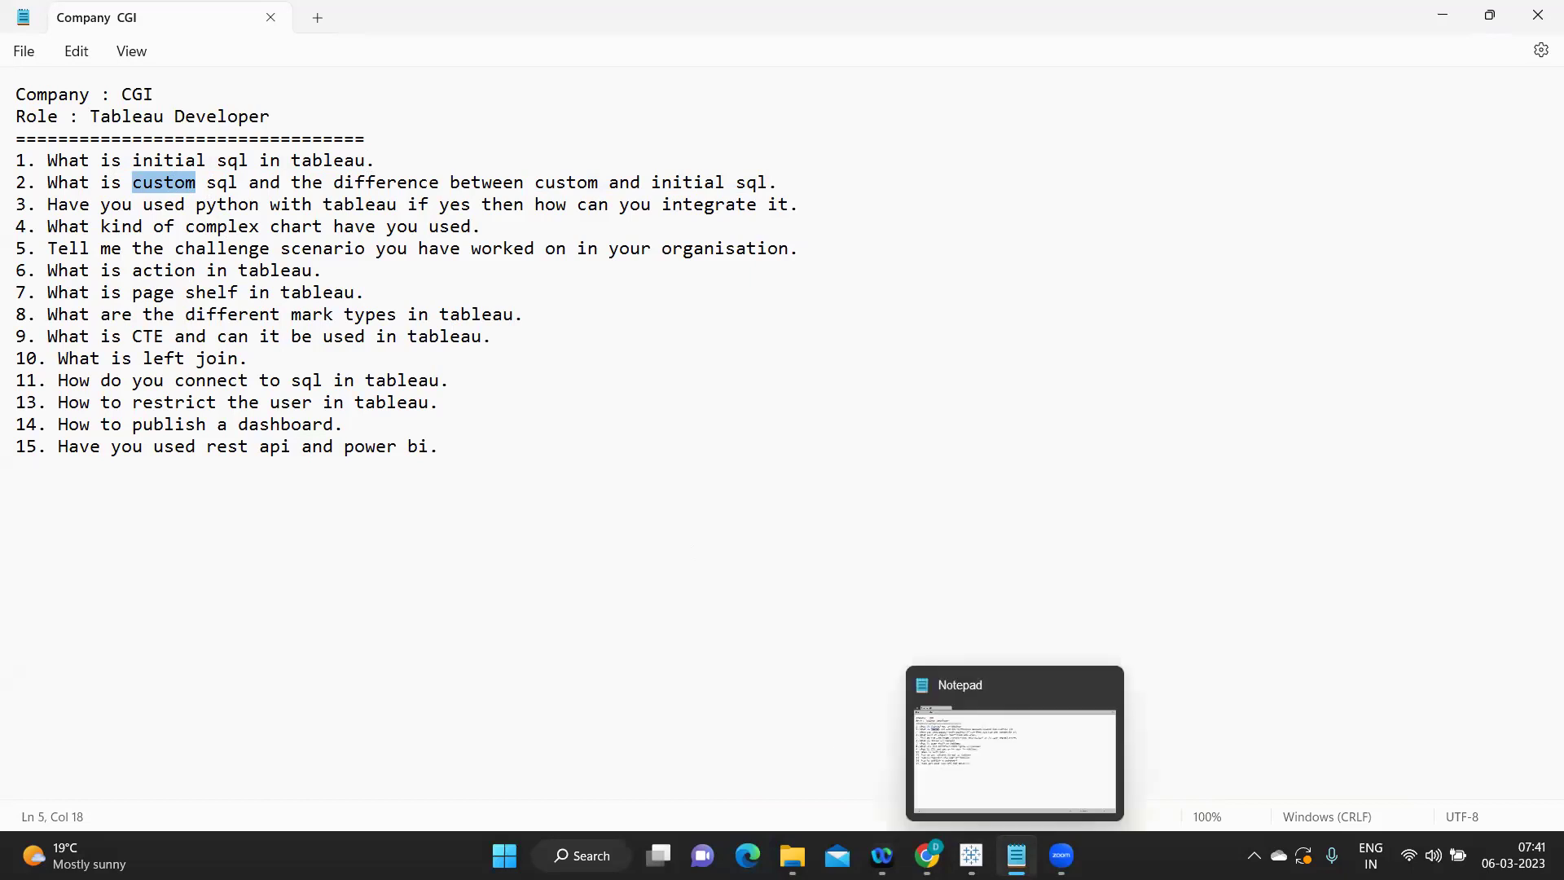
Step: Switch to the cgi workbook in Tableau, open Sheet 2, and bring up the list of new data source connectors
{"action": "mouse_move", "coordinate": [972, 855]}
{"action": "left_click", "coordinate": [978, 761]}
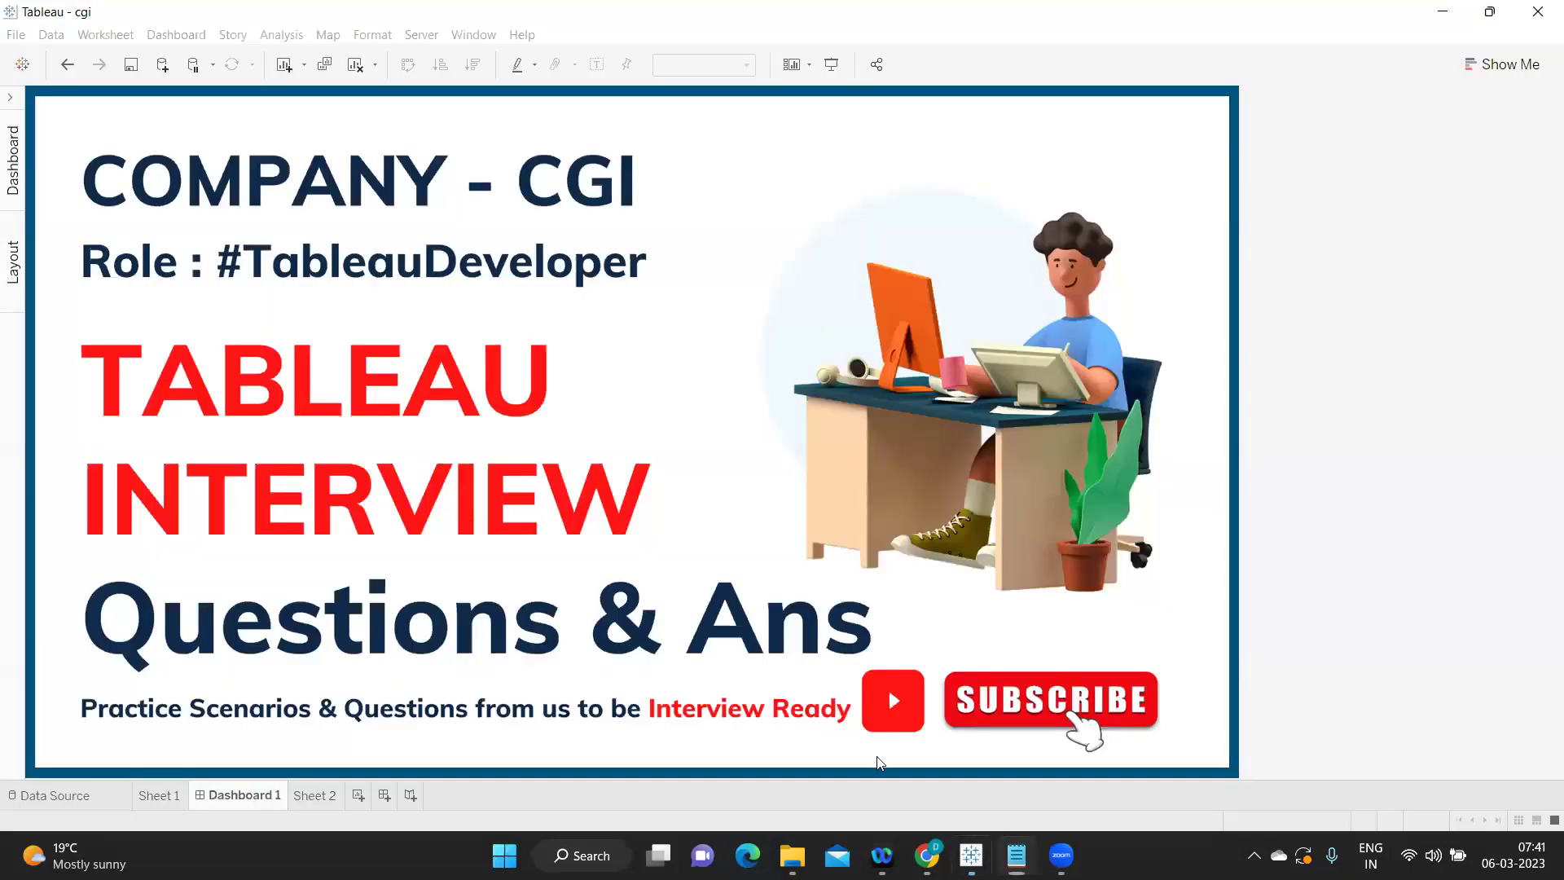
{"action": "left_click", "coordinate": [313, 797]}
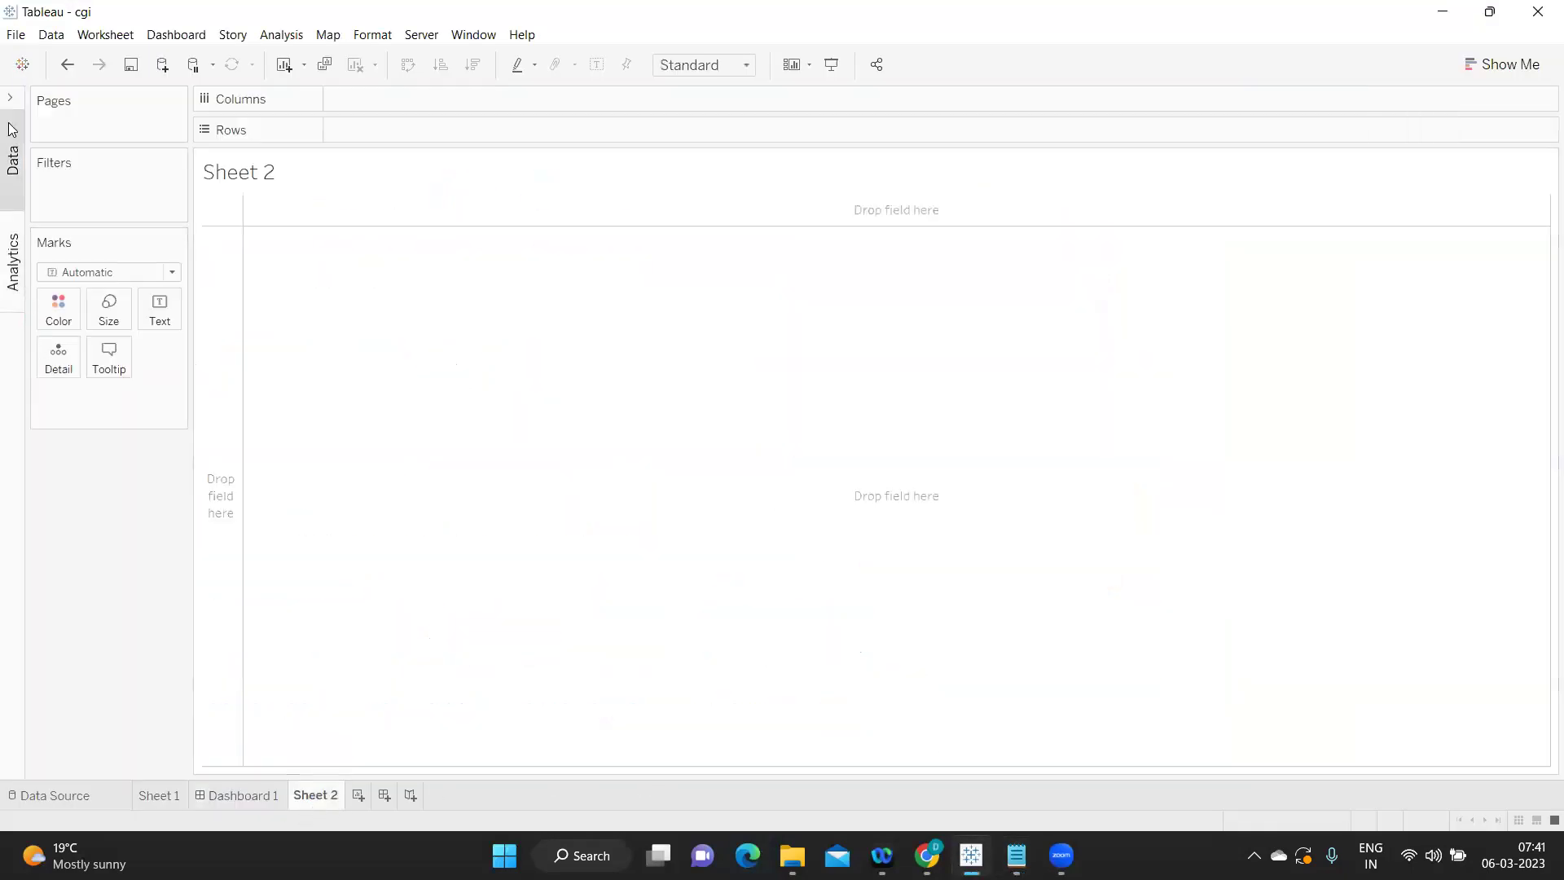
{"action": "left_click", "coordinate": [12, 160]}
{"action": "left_click", "coordinate": [163, 67]}
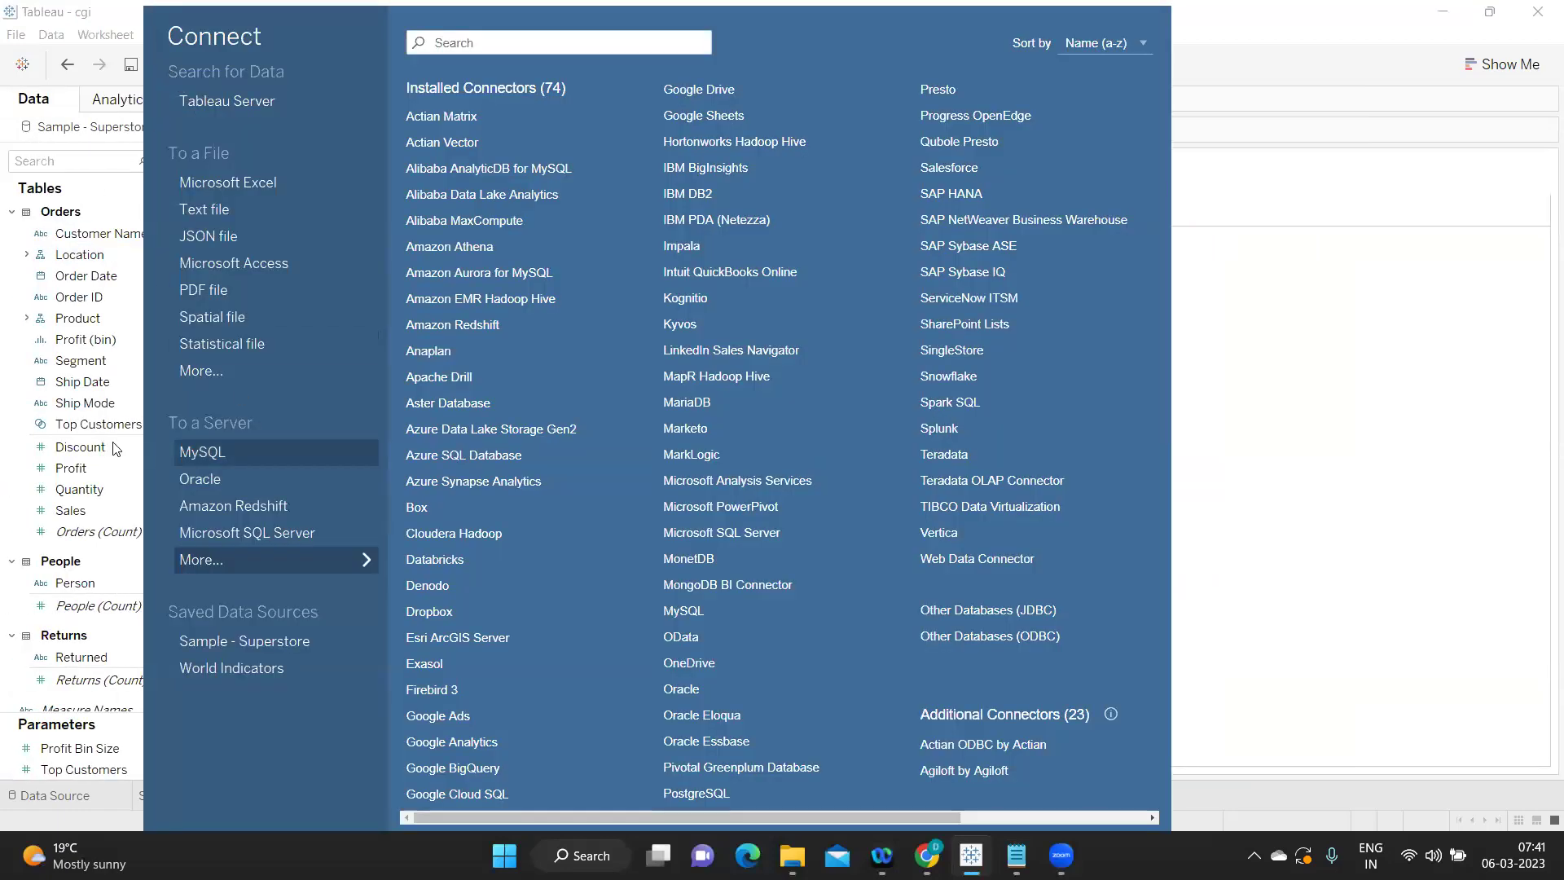
Step: Examine the general and Initial SQL settings of a Microsoft SQL Server connection, and close them without signing in
{"action": "left_click", "coordinate": [229, 534]}
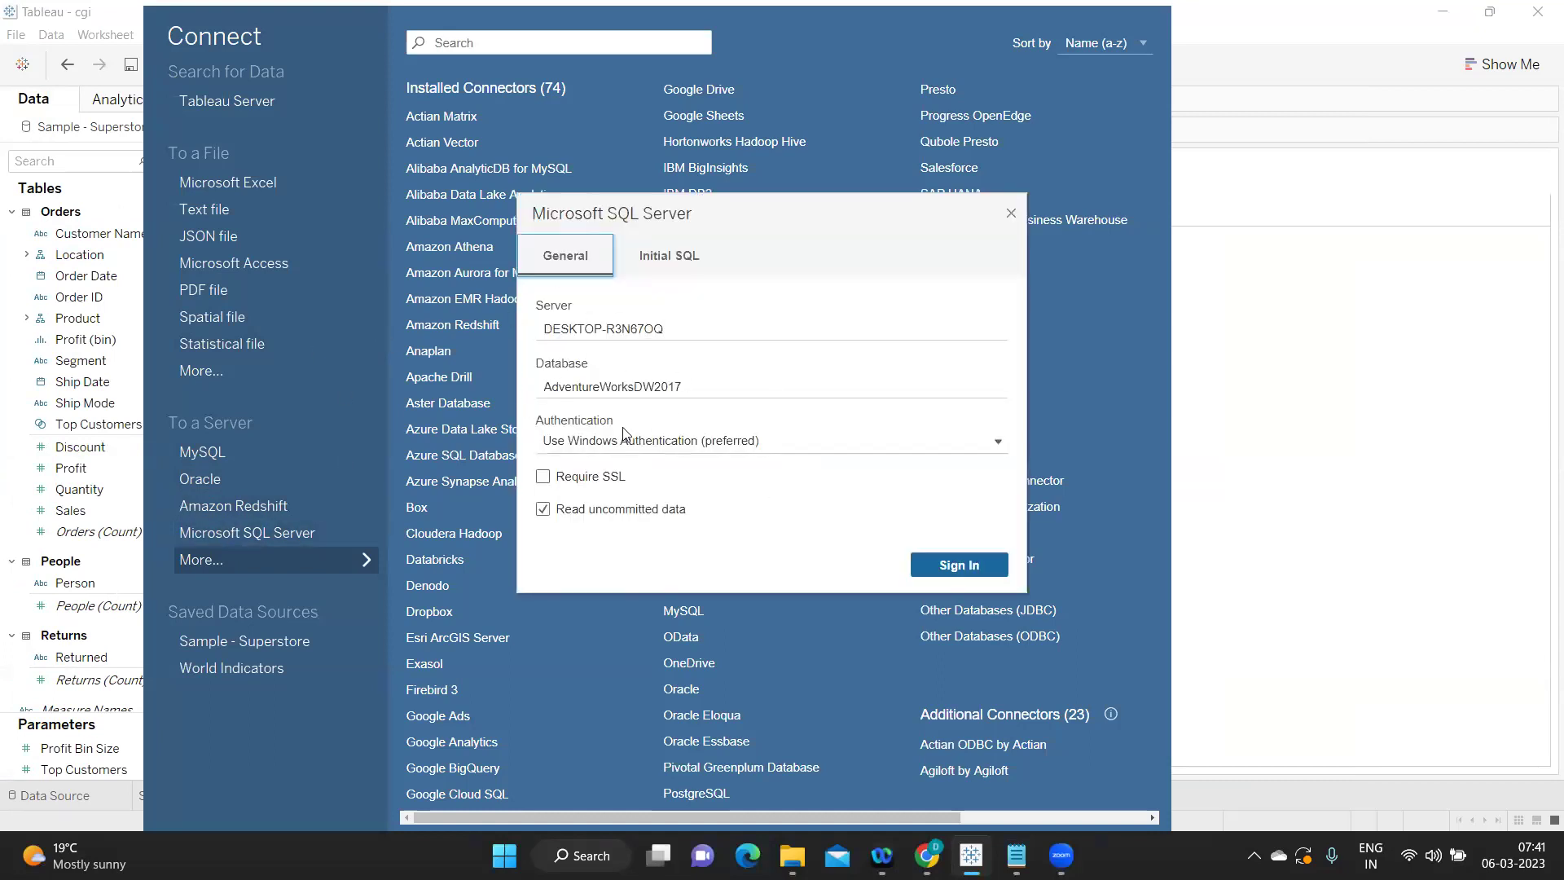
{"action": "left_click", "coordinate": [688, 322]}
{"action": "left_click", "coordinate": [687, 388]}
{"action": "left_click", "coordinate": [779, 443]}
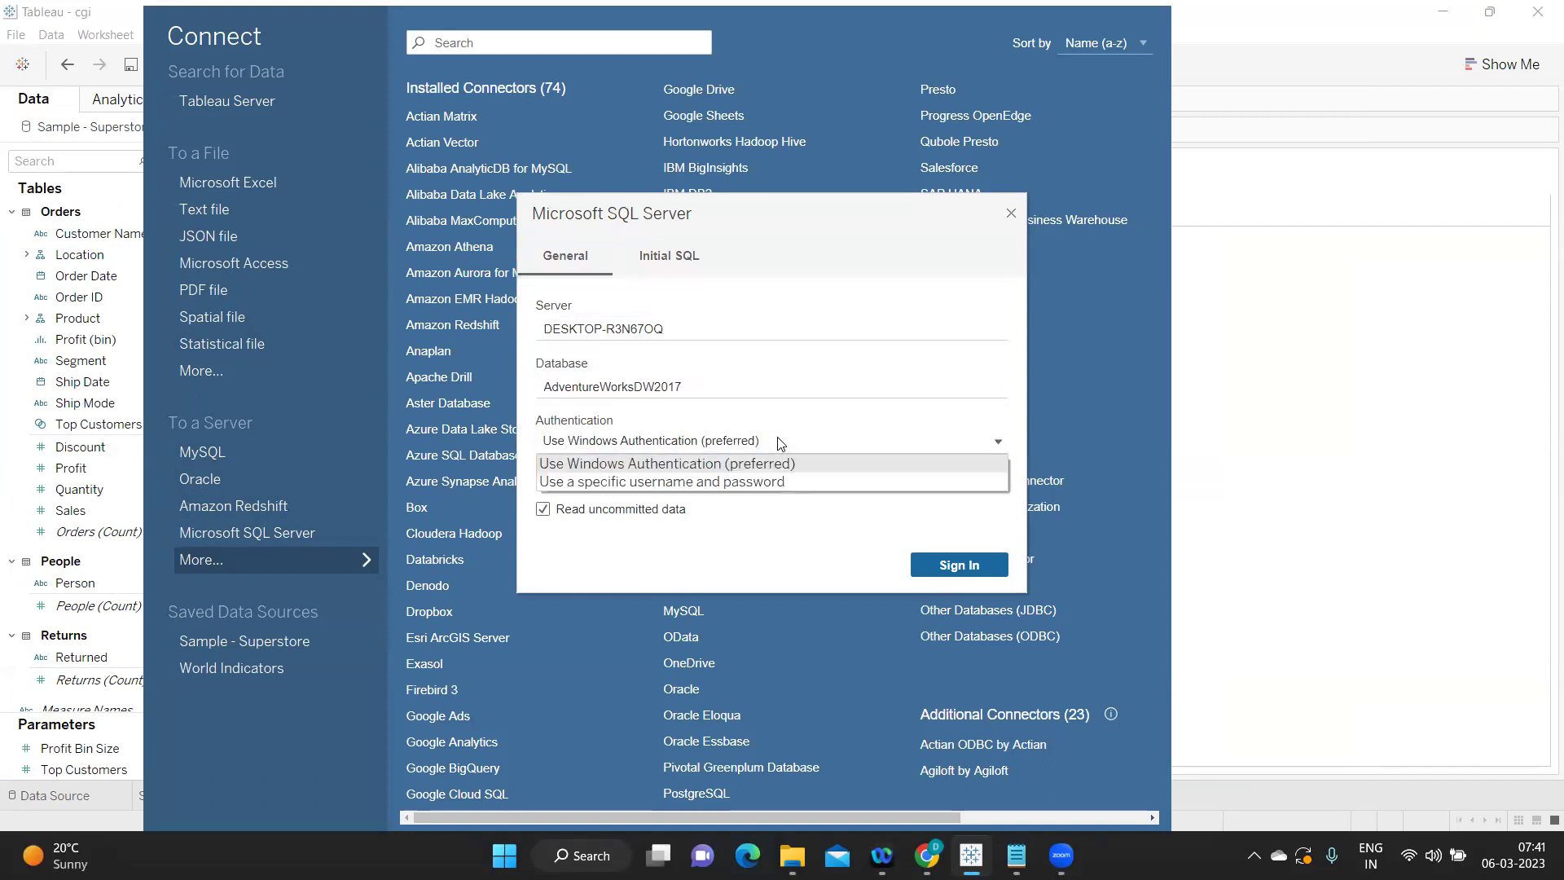
{"action": "left_click", "coordinate": [780, 443]}
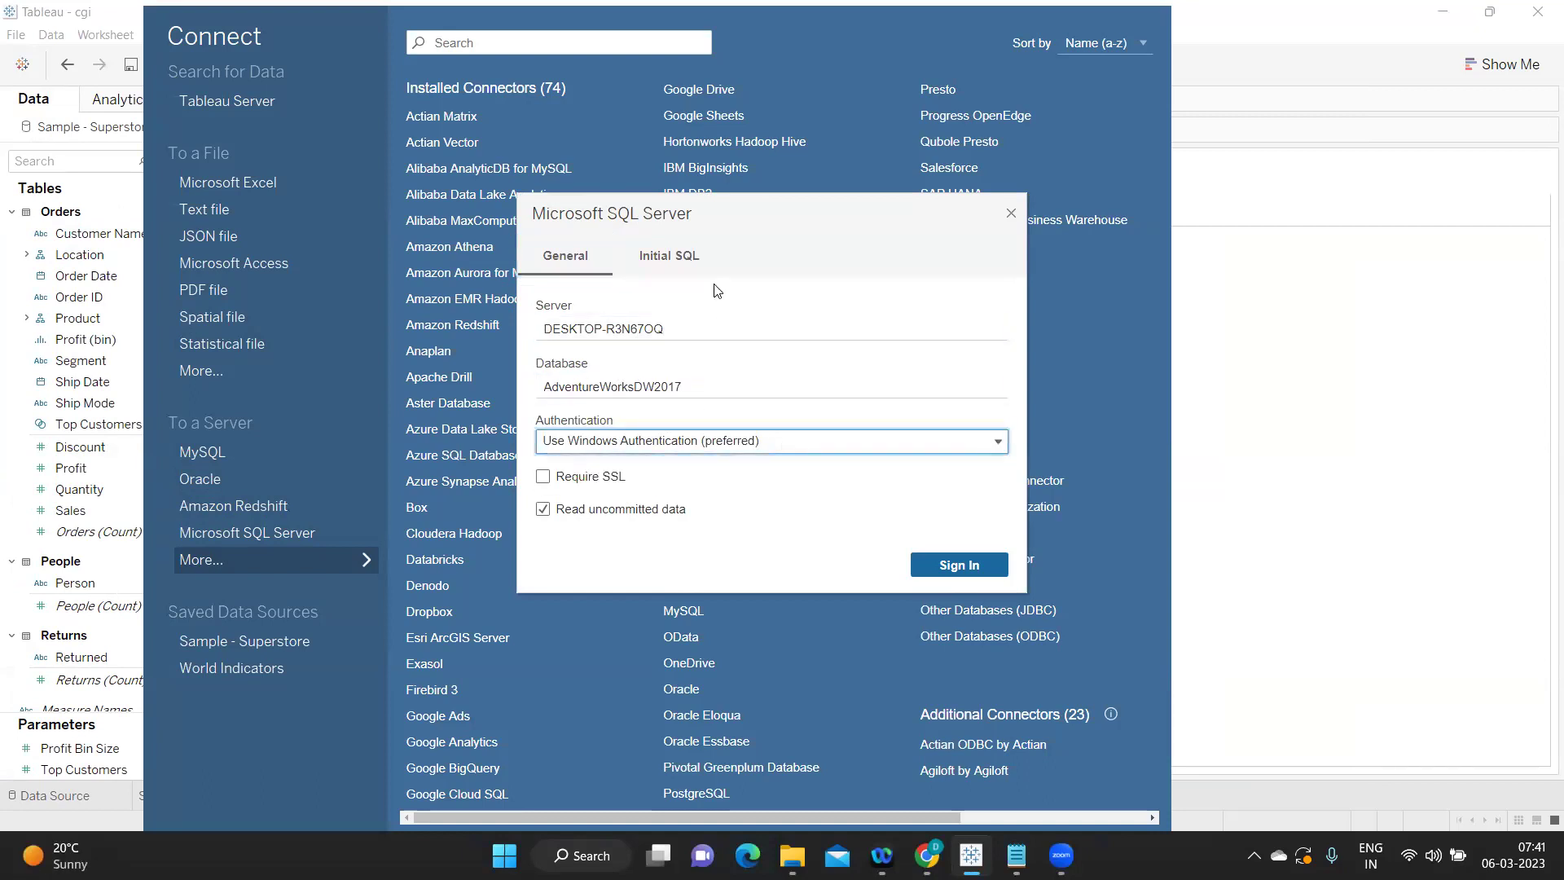
{"action": "left_click", "coordinate": [649, 259]}
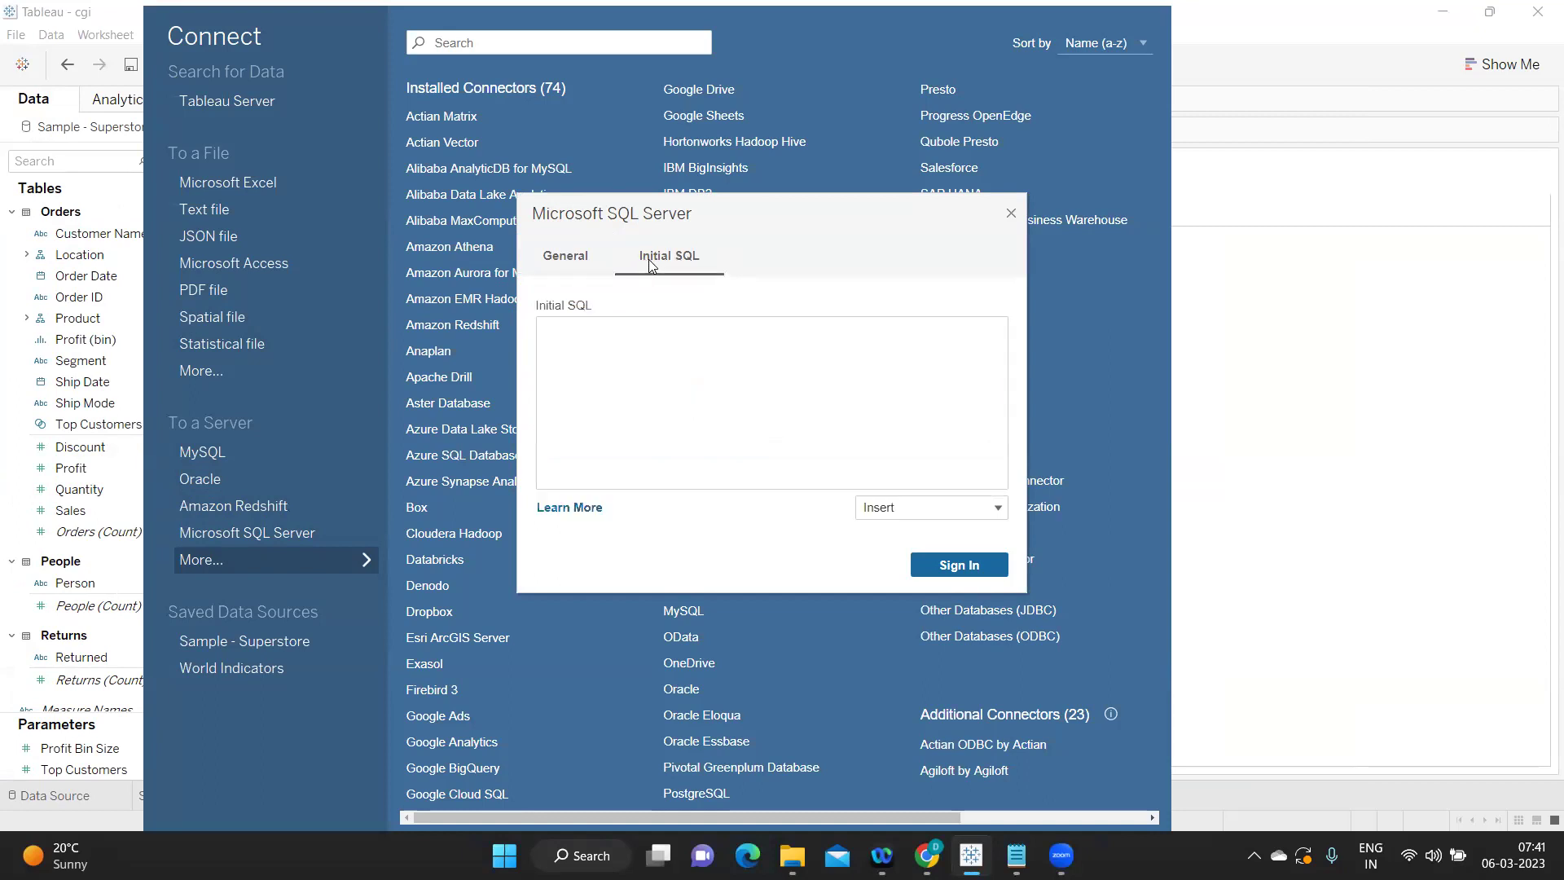
{"action": "left_click", "coordinate": [599, 331]}
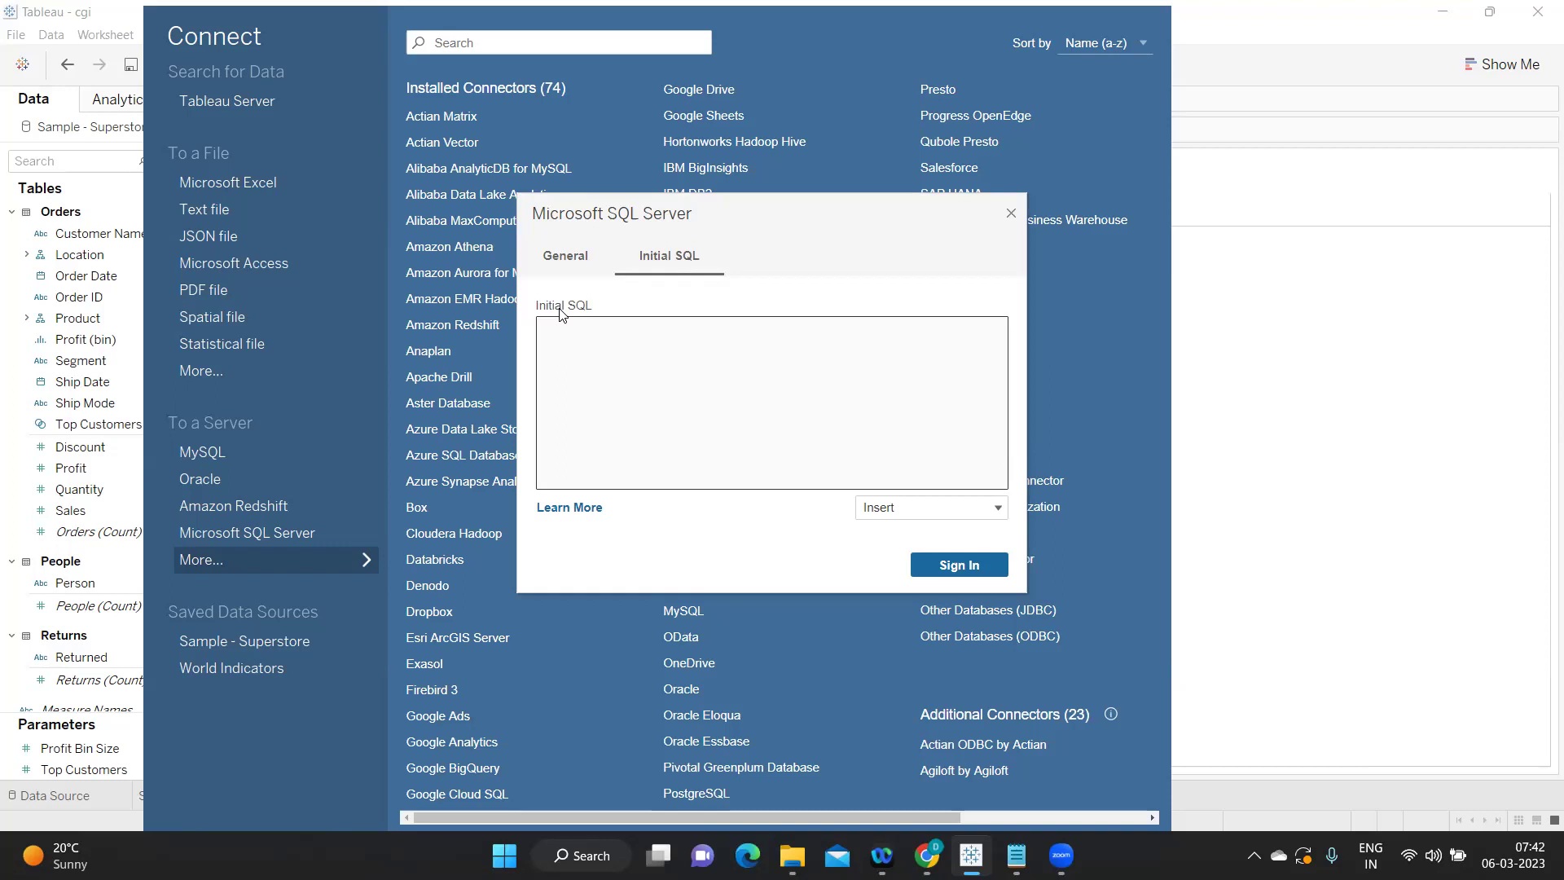
{"action": "left_click", "coordinate": [589, 362]}
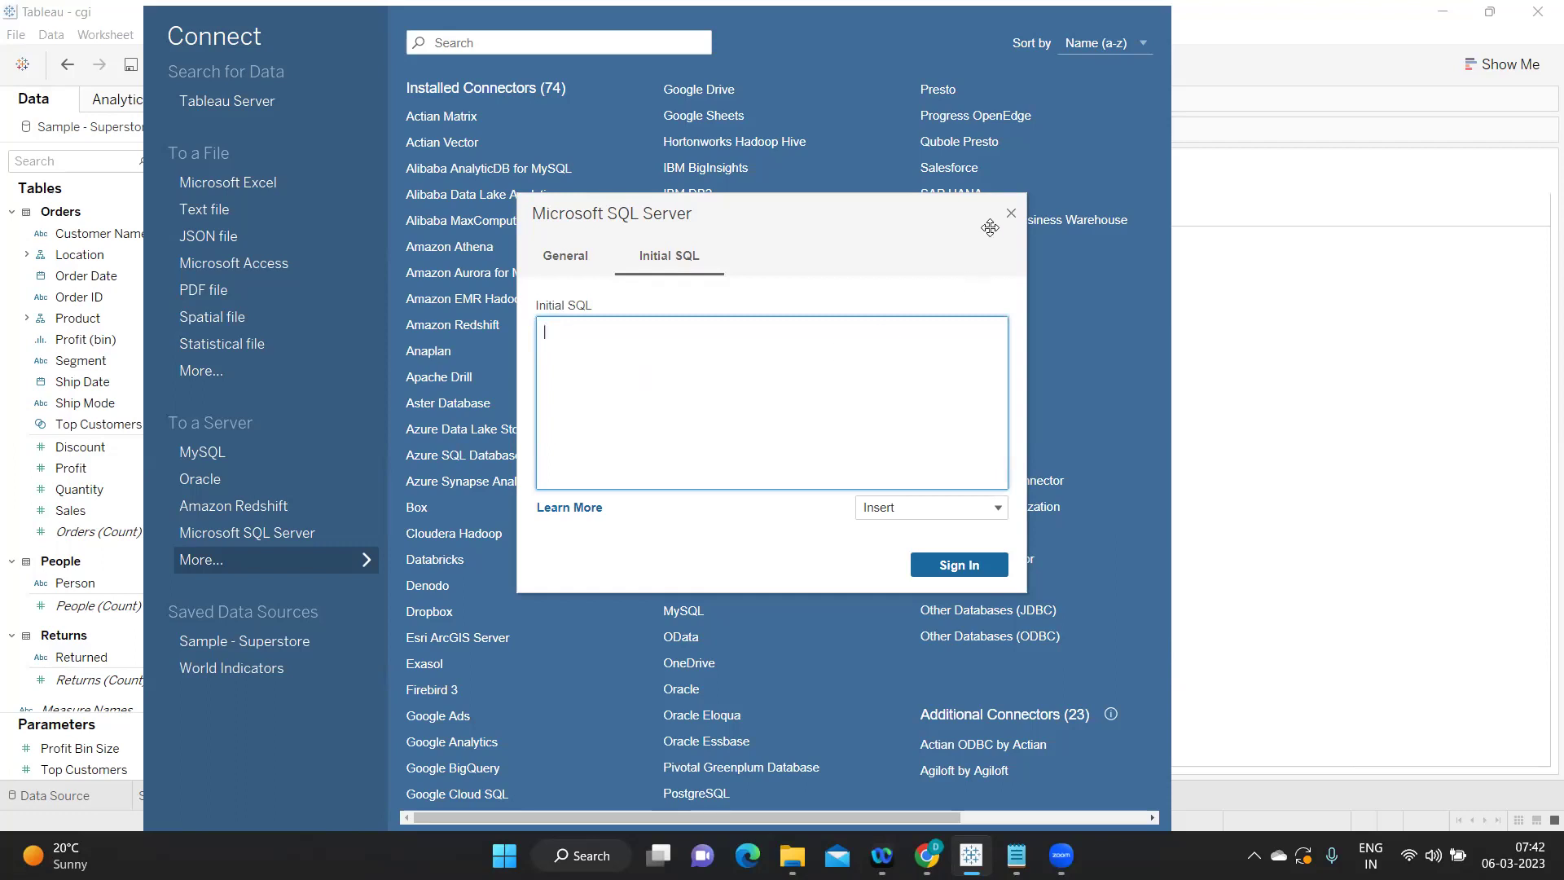
{"action": "left_click", "coordinate": [1011, 214]}
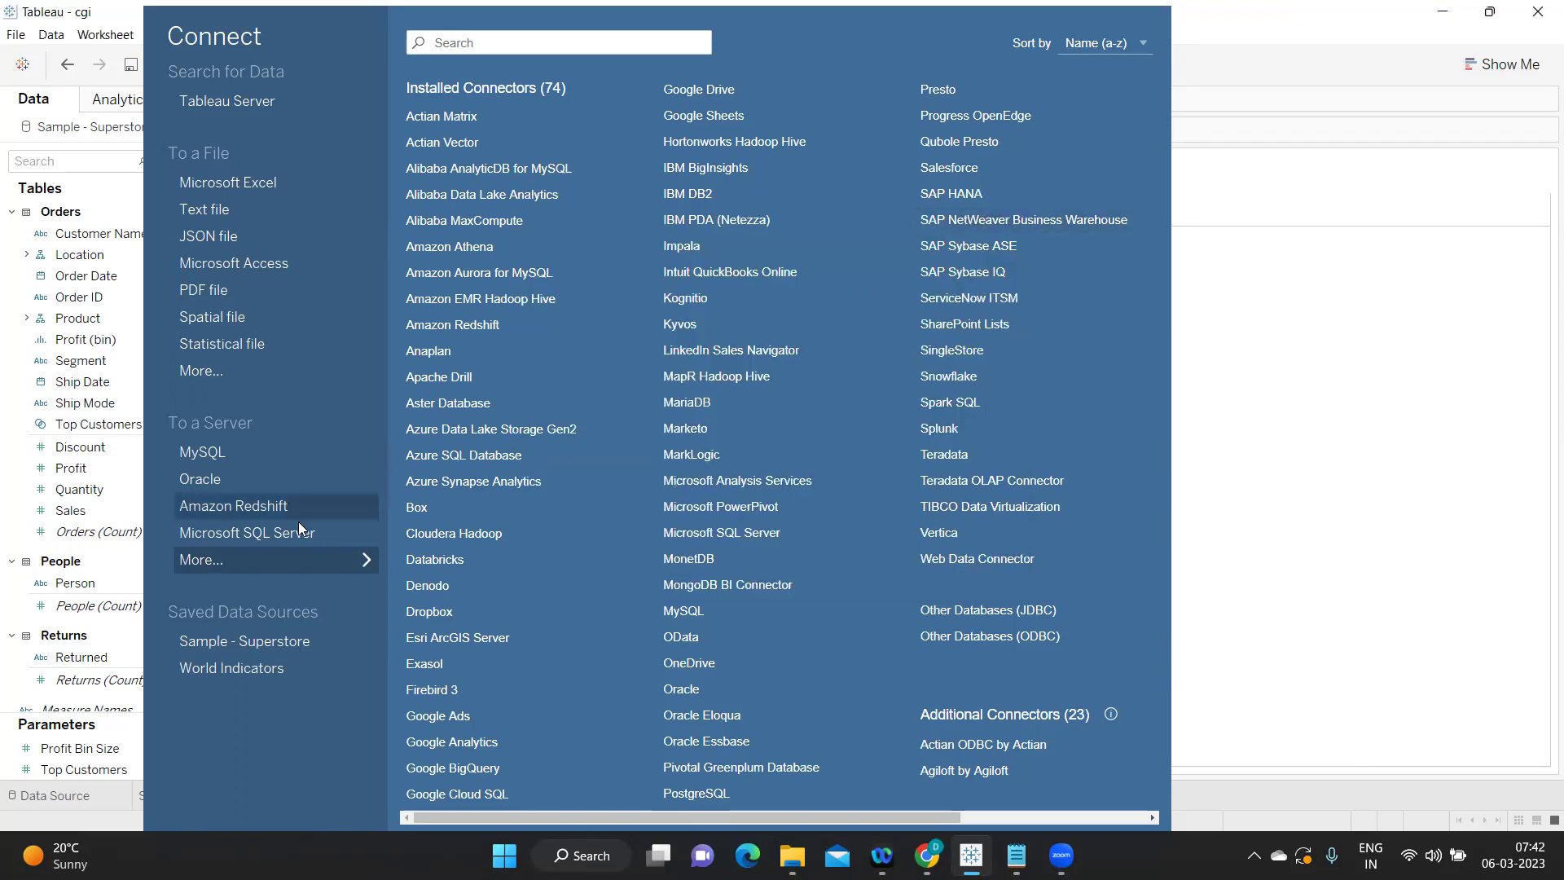
Step: Connect to the AdventureWorksDW2017 database on Microsoft SQL Server using Windows Authentication, leaving Initial SQL empty
{"action": "left_click", "coordinate": [257, 554]}
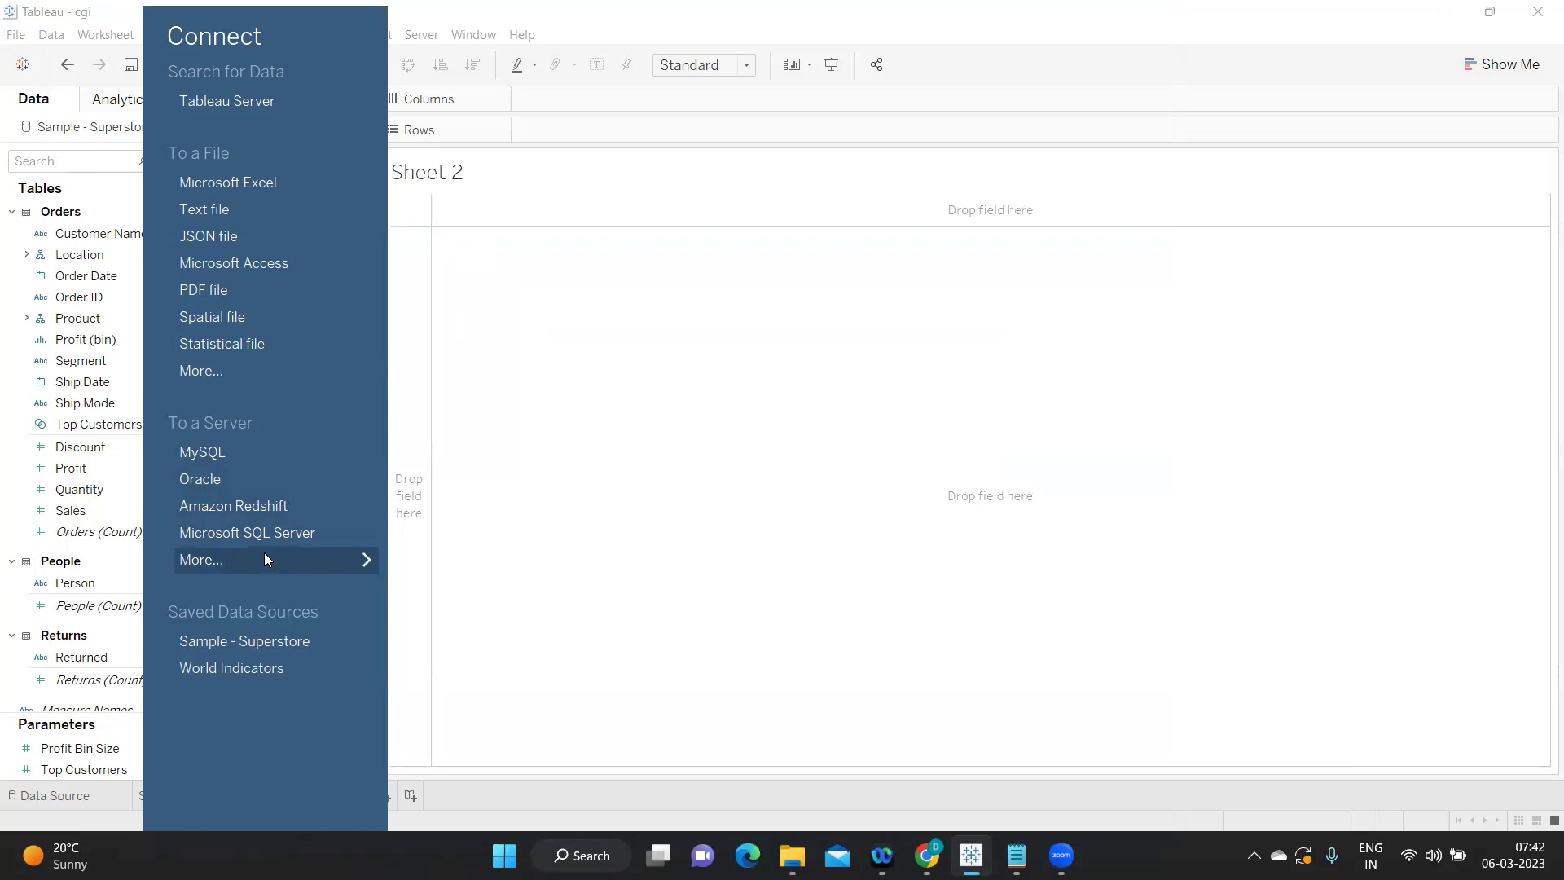
{"action": "left_click", "coordinate": [277, 532]}
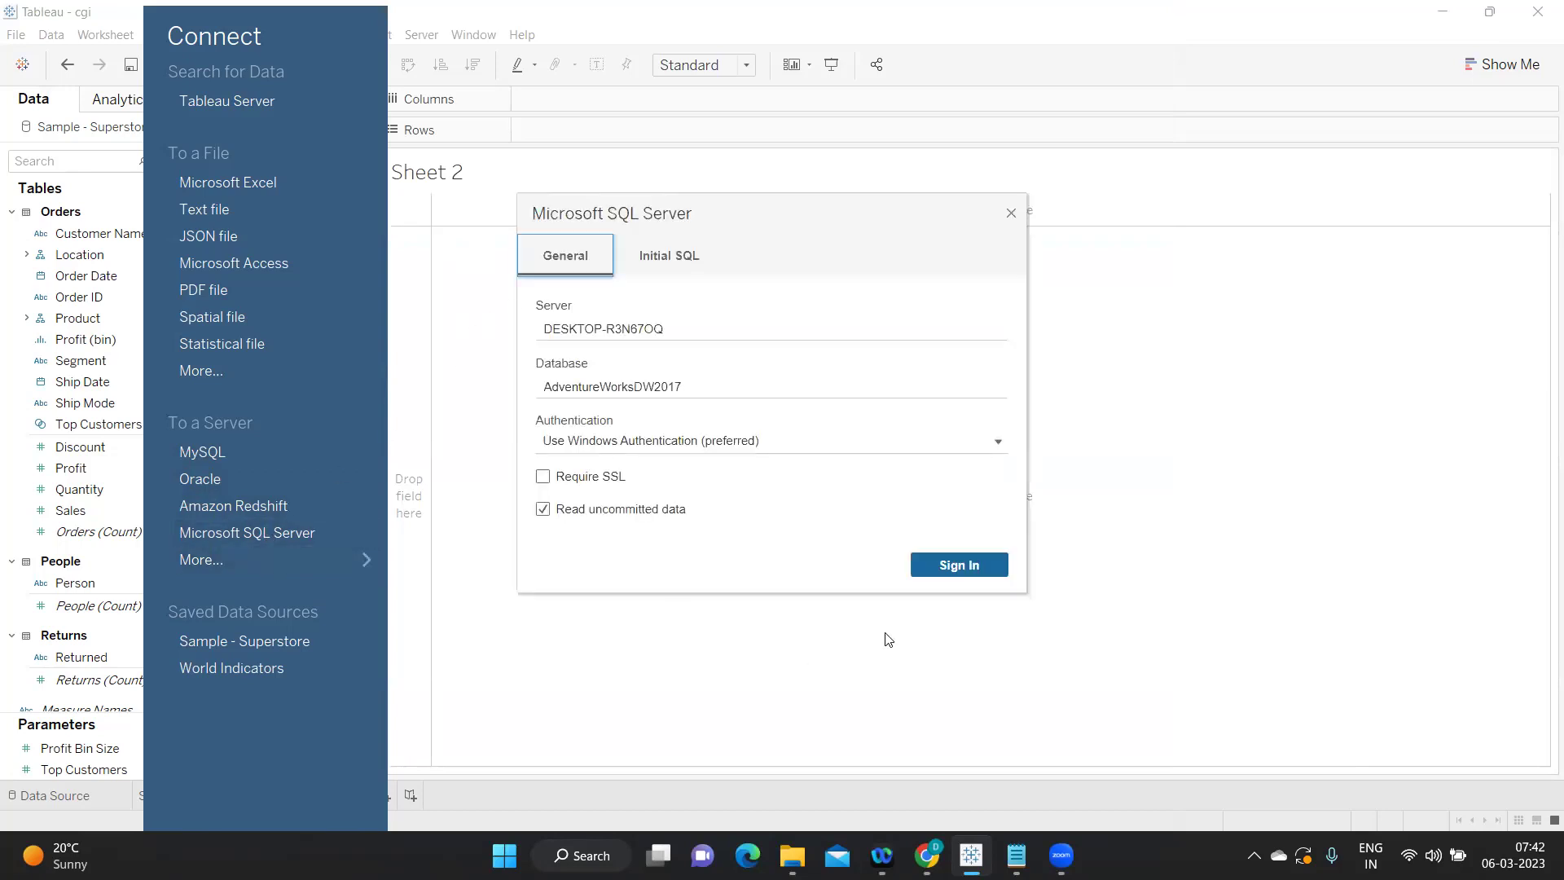
{"action": "left_click", "coordinate": [650, 263]}
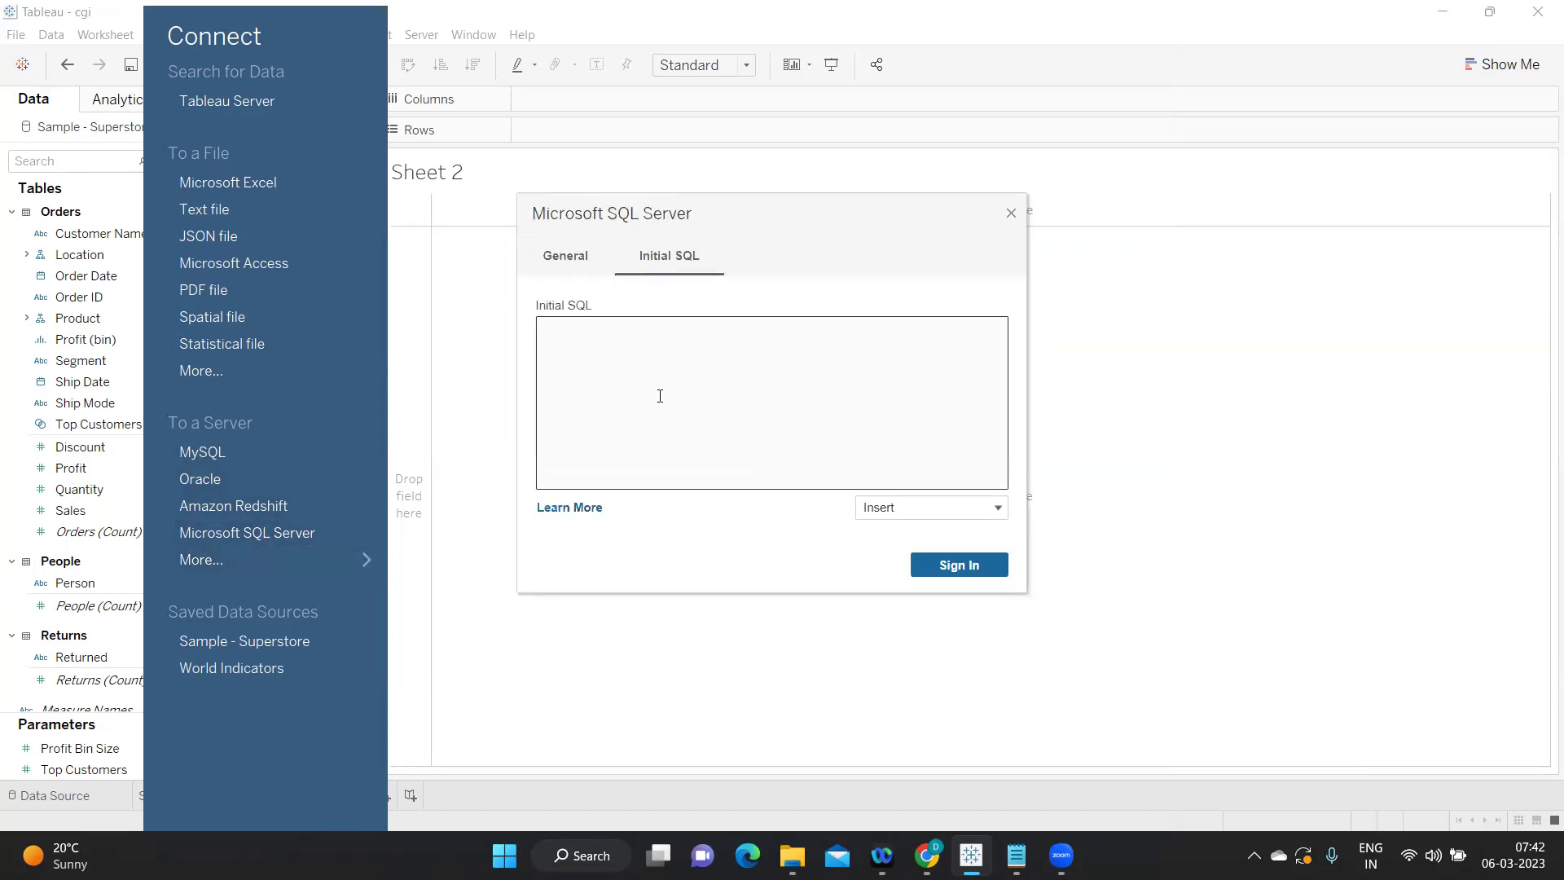
{"action": "left_click", "coordinate": [563, 258]}
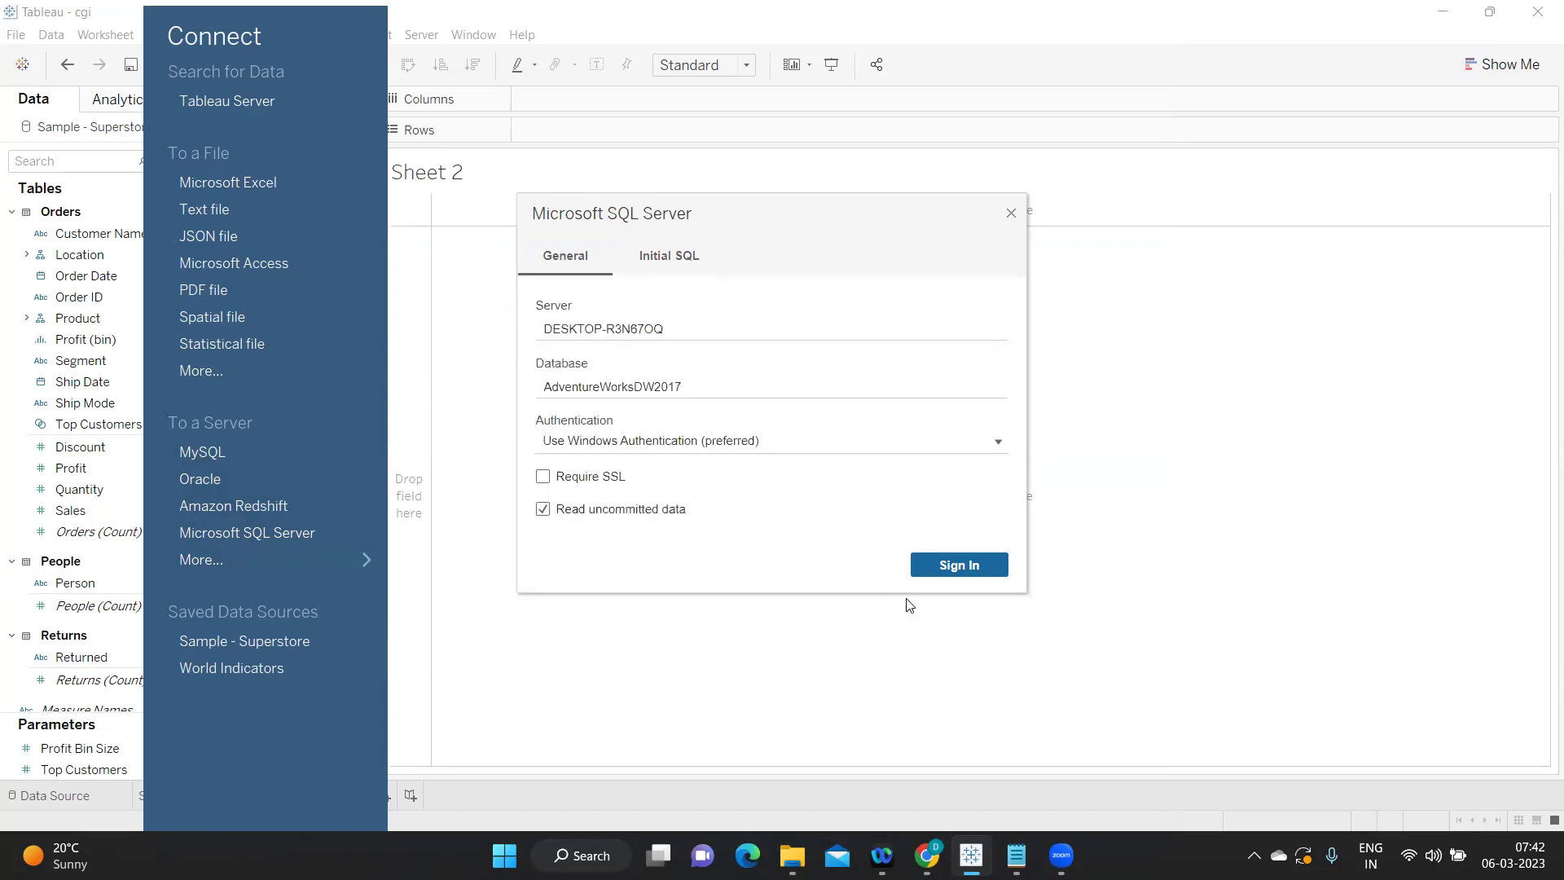
{"action": "left_click", "coordinate": [937, 564]}
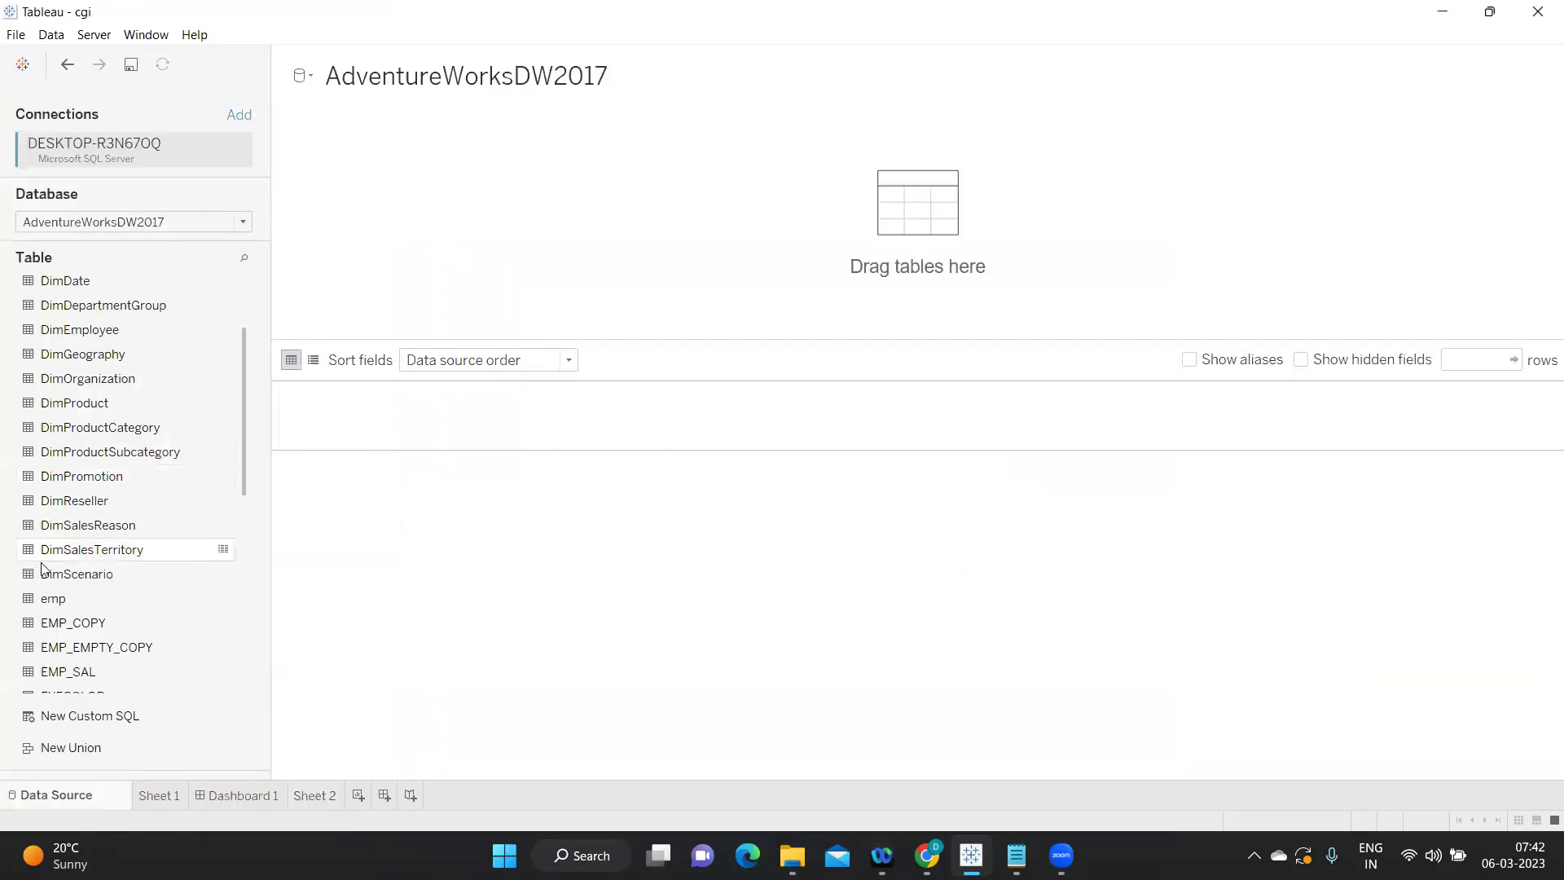
Step: Draft a new custom SQL query reading SELECT * FROM EMP, and discard it
{"action": "left_click_drag", "start_coordinate": [76, 717], "coordinate": [391, 376]}
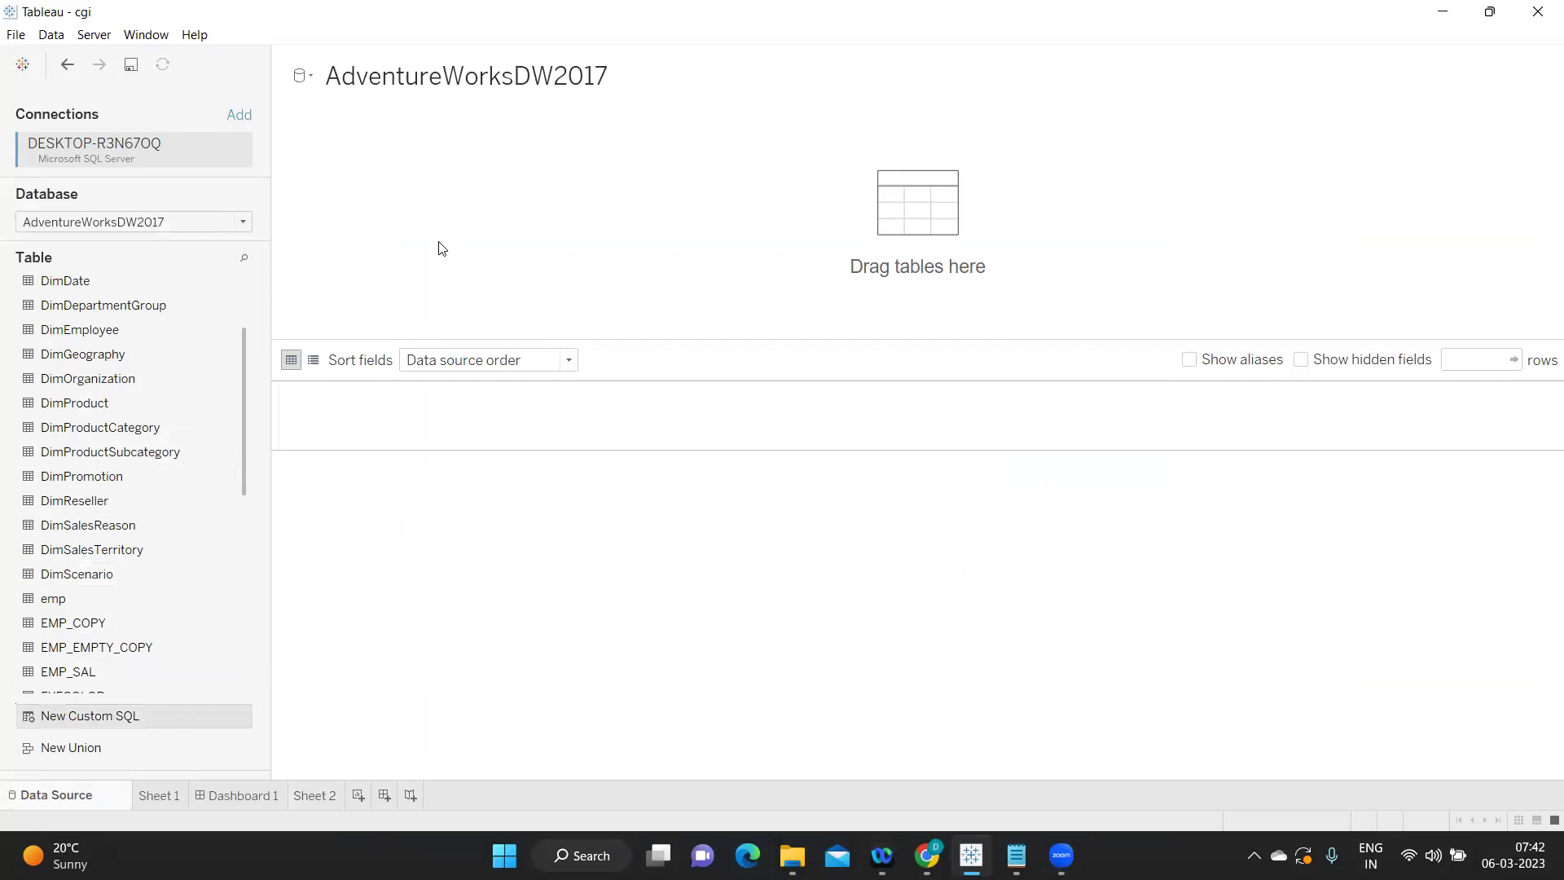
{"action": "left_click_drag", "start_coordinate": [440, 248], "coordinate": [443, 262]}
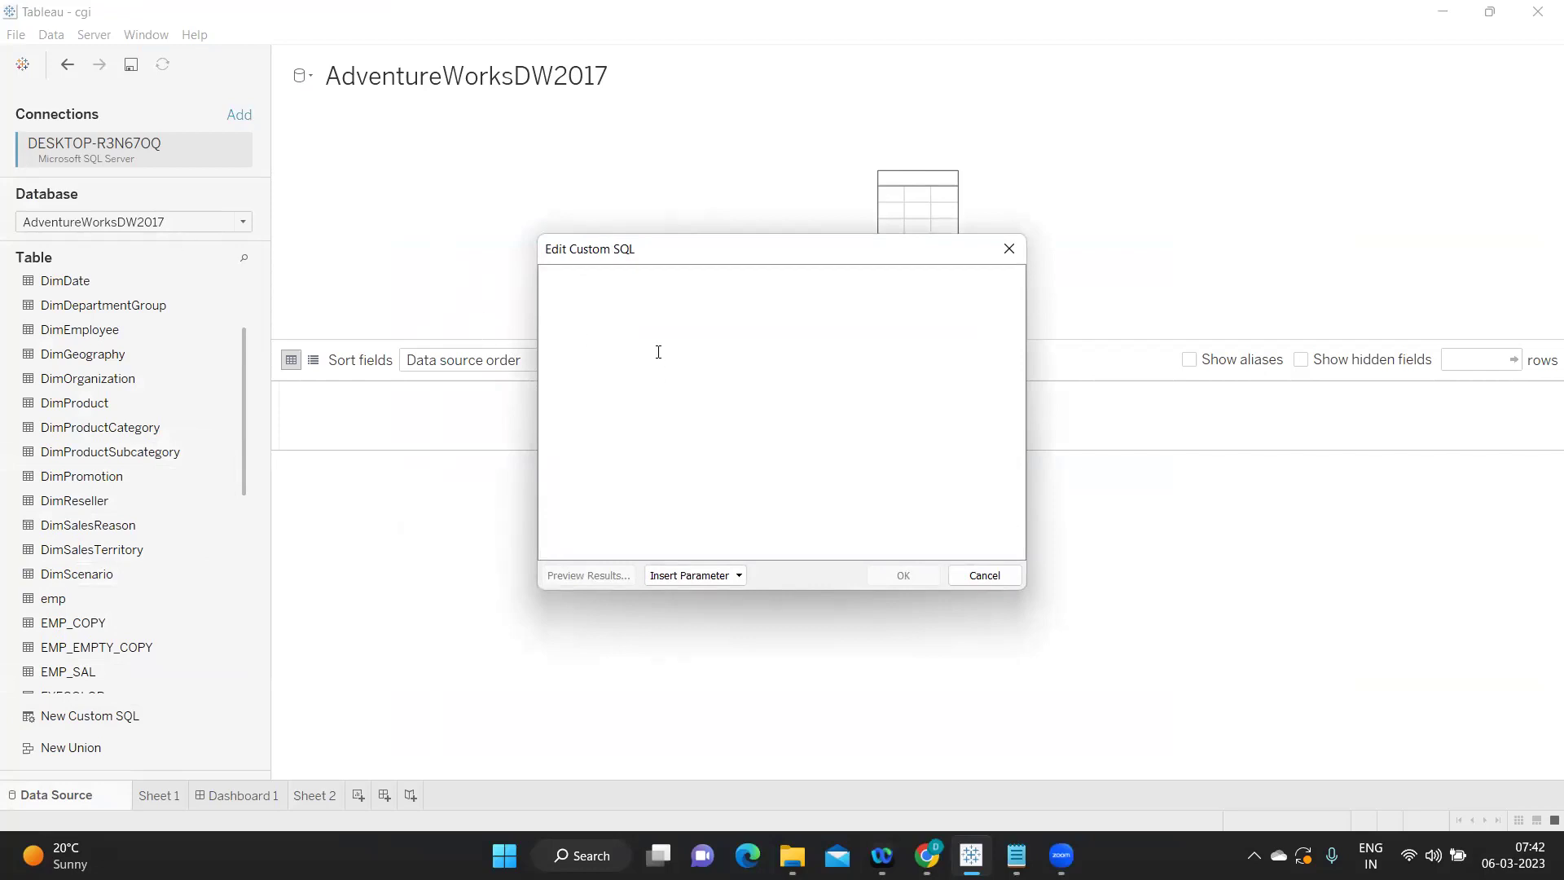
{"action": "type", "text": "SELECT "}
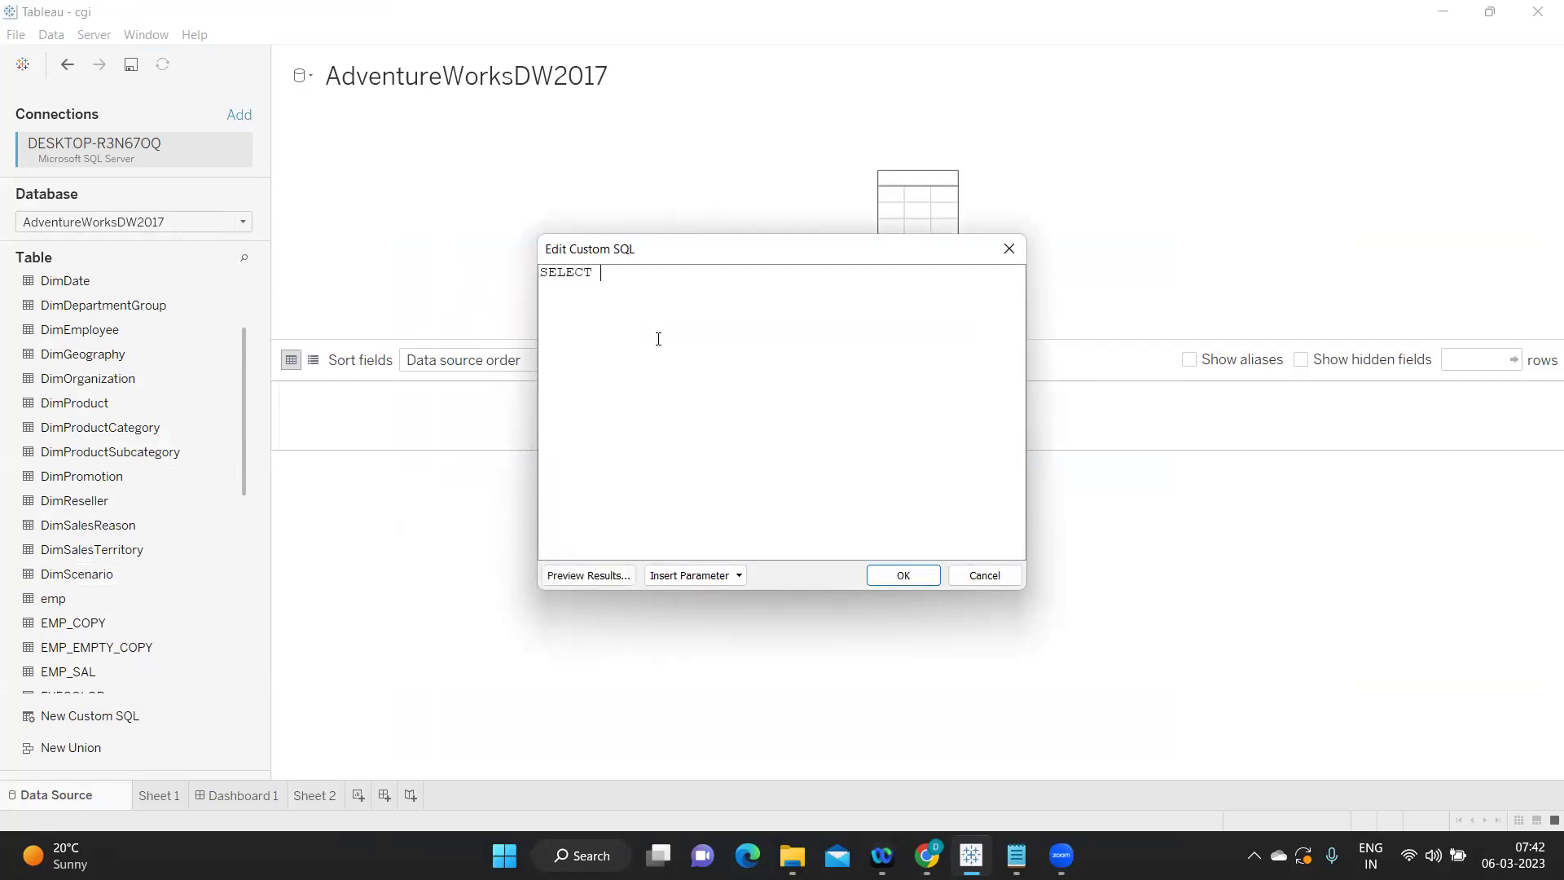
{"action": "type", "text": "* FROM EMP"}
{"action": "left_click", "coordinate": [982, 575]}
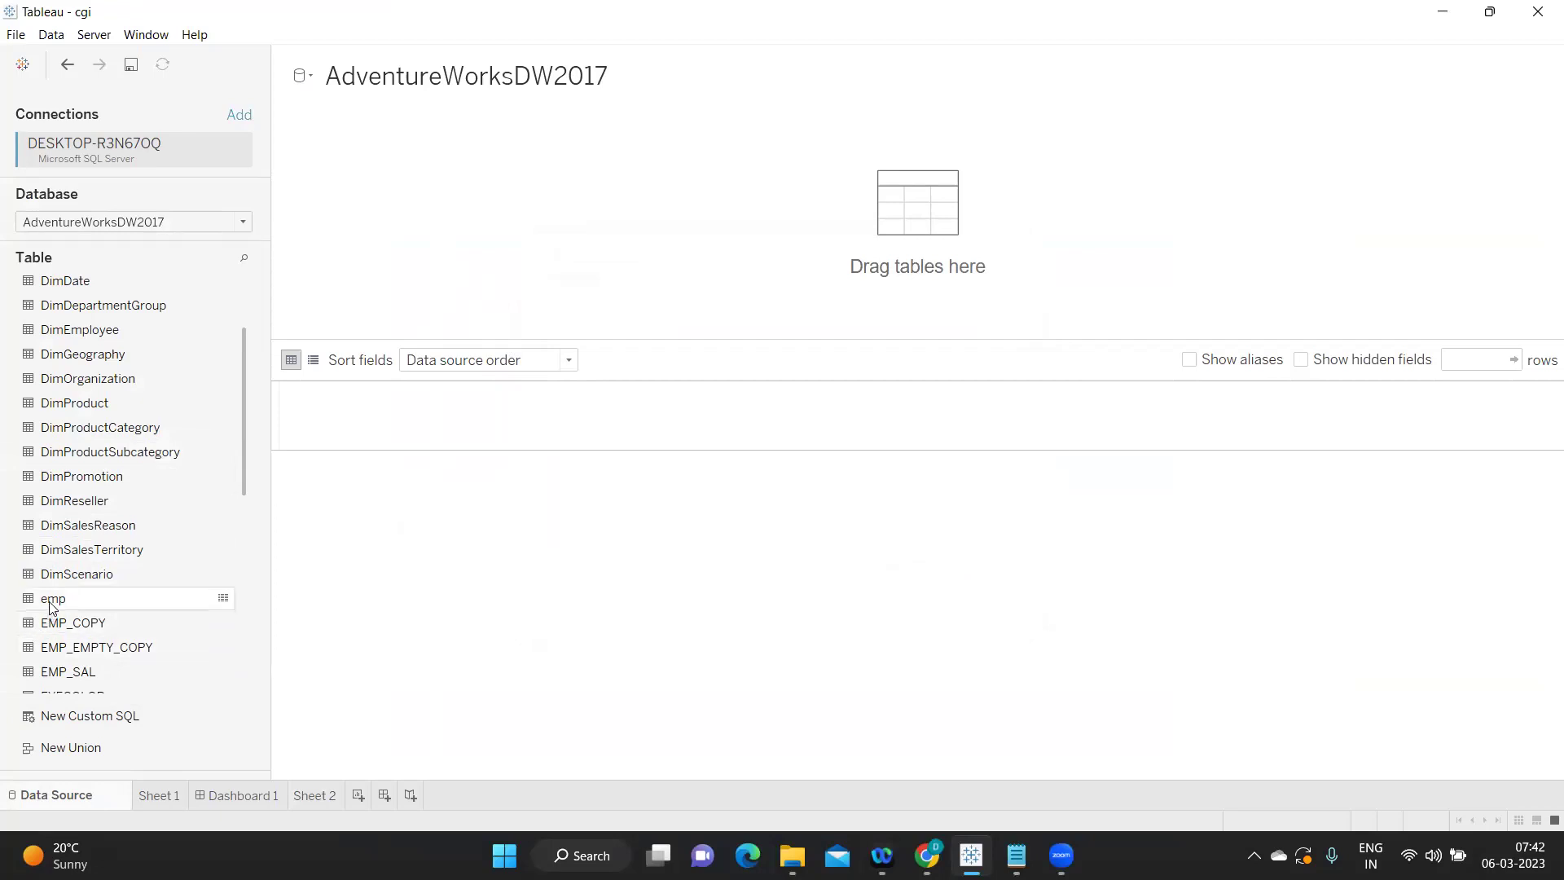
Step: Add the emp table to the data source canvas and open its conversion to custom SQL
{"action": "left_click", "coordinate": [216, 599]}
{"action": "left_click", "coordinate": [414, 210]}
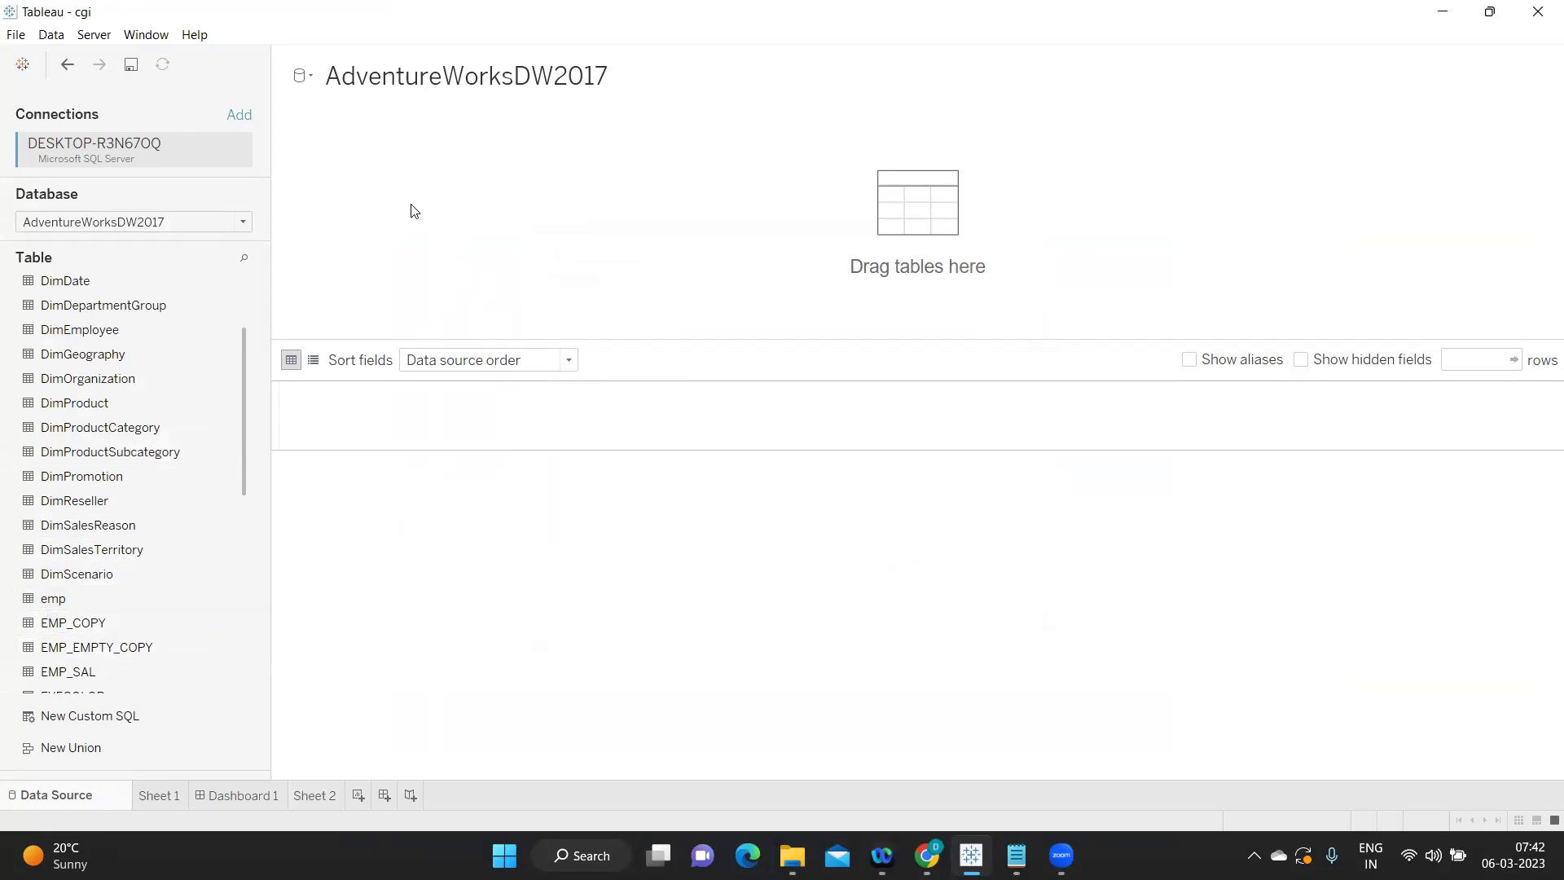
{"action": "left_click", "coordinate": [493, 181]}
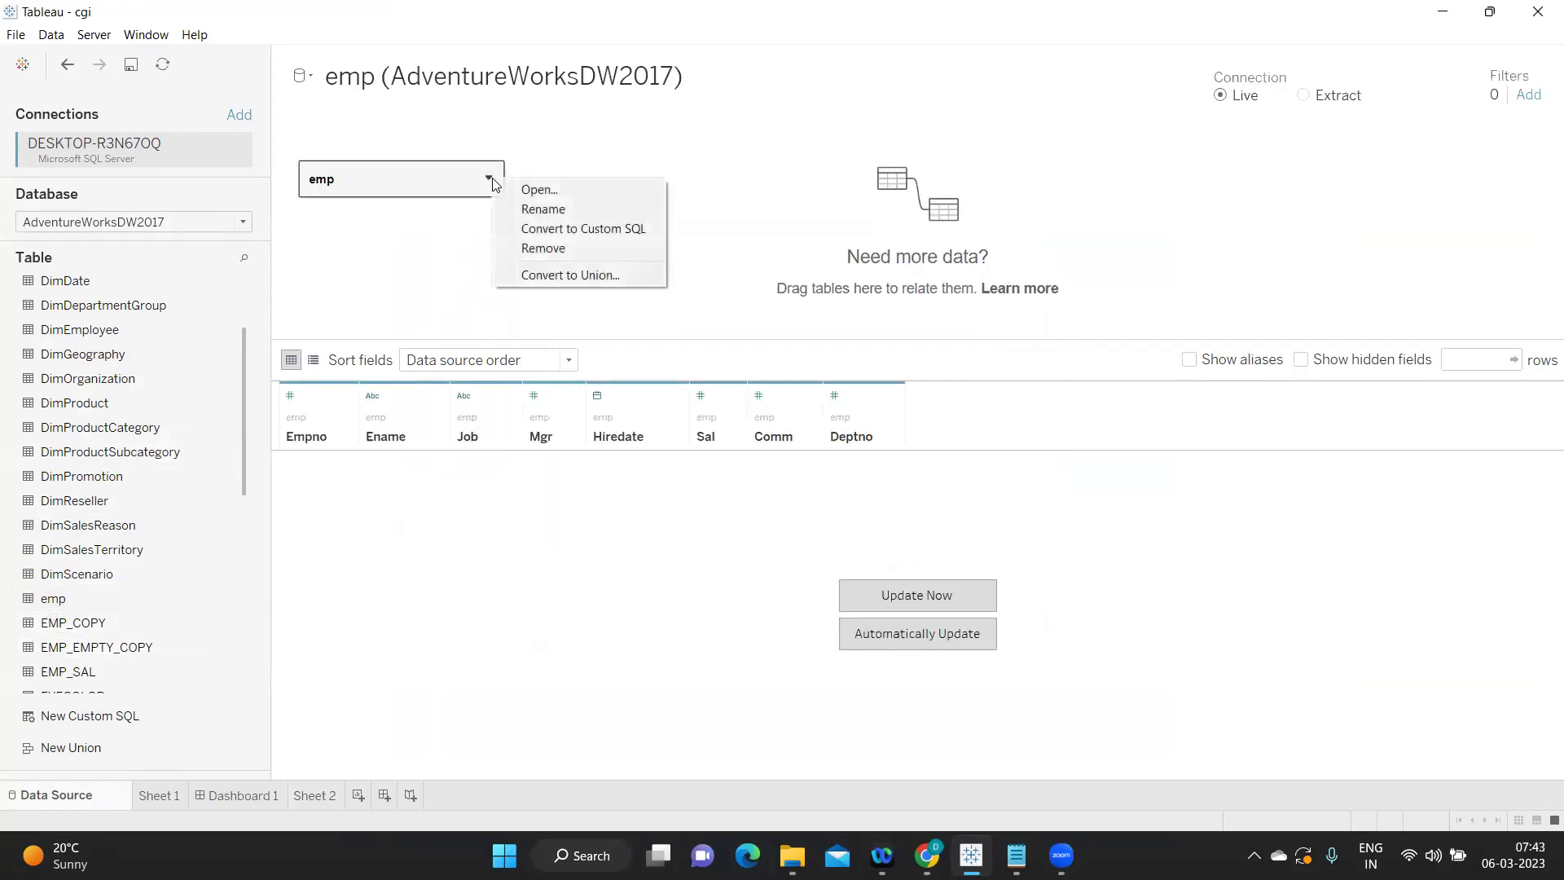
{"action": "left_click", "coordinate": [544, 229]}
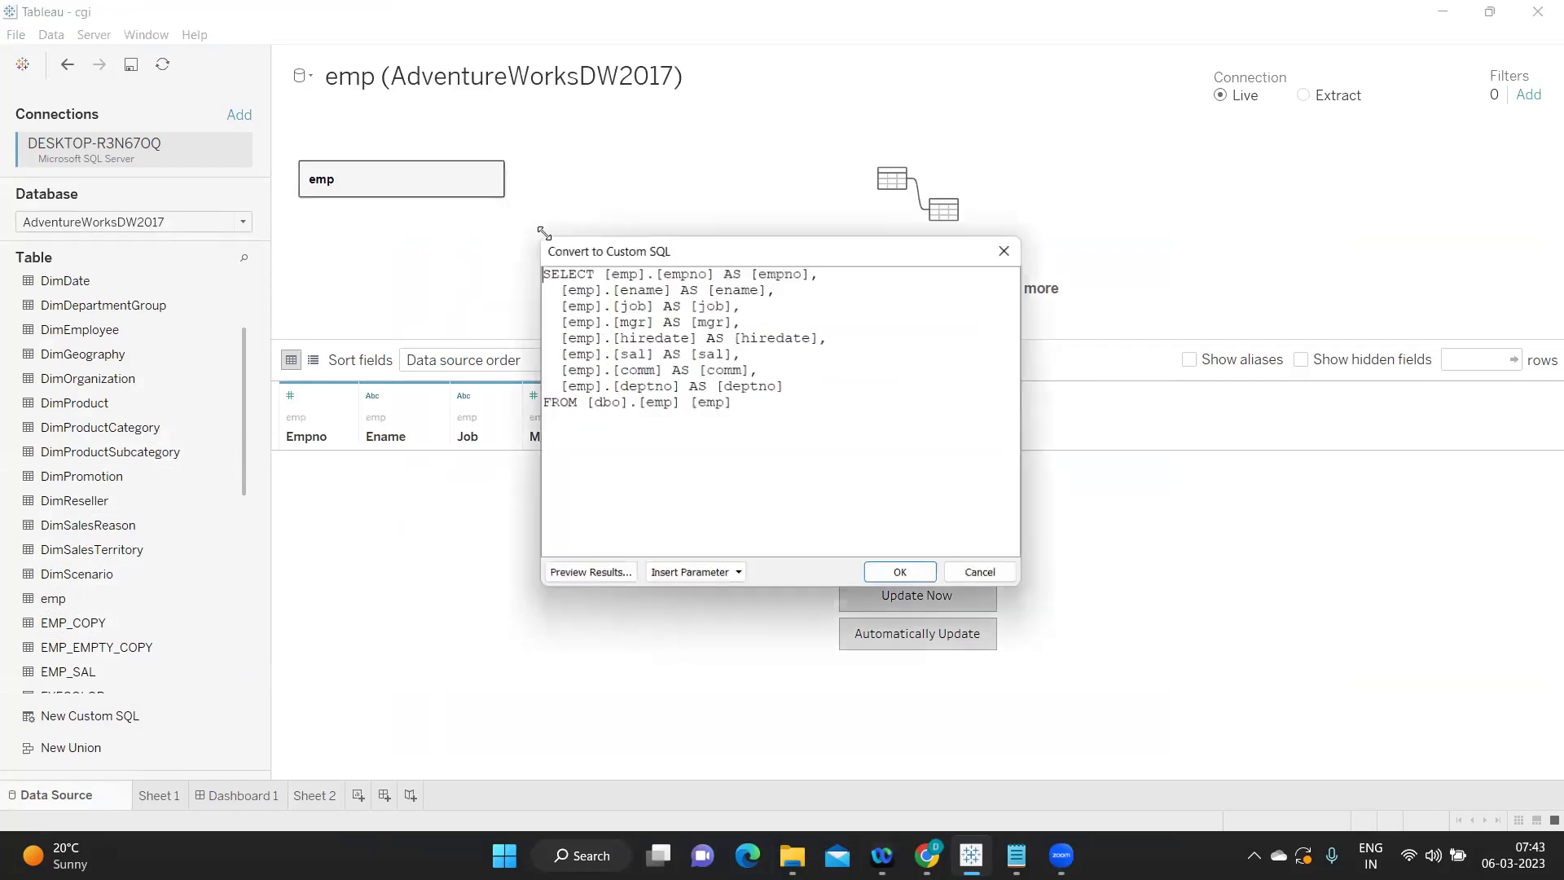
Step: Examine the generated custom SQL for emp, including its column aliases, the dbo schema and the source table
{"action": "left_click_drag", "start_coordinate": [766, 402], "coordinate": [534, 272]}
{"action": "left_click", "coordinate": [673, 484]}
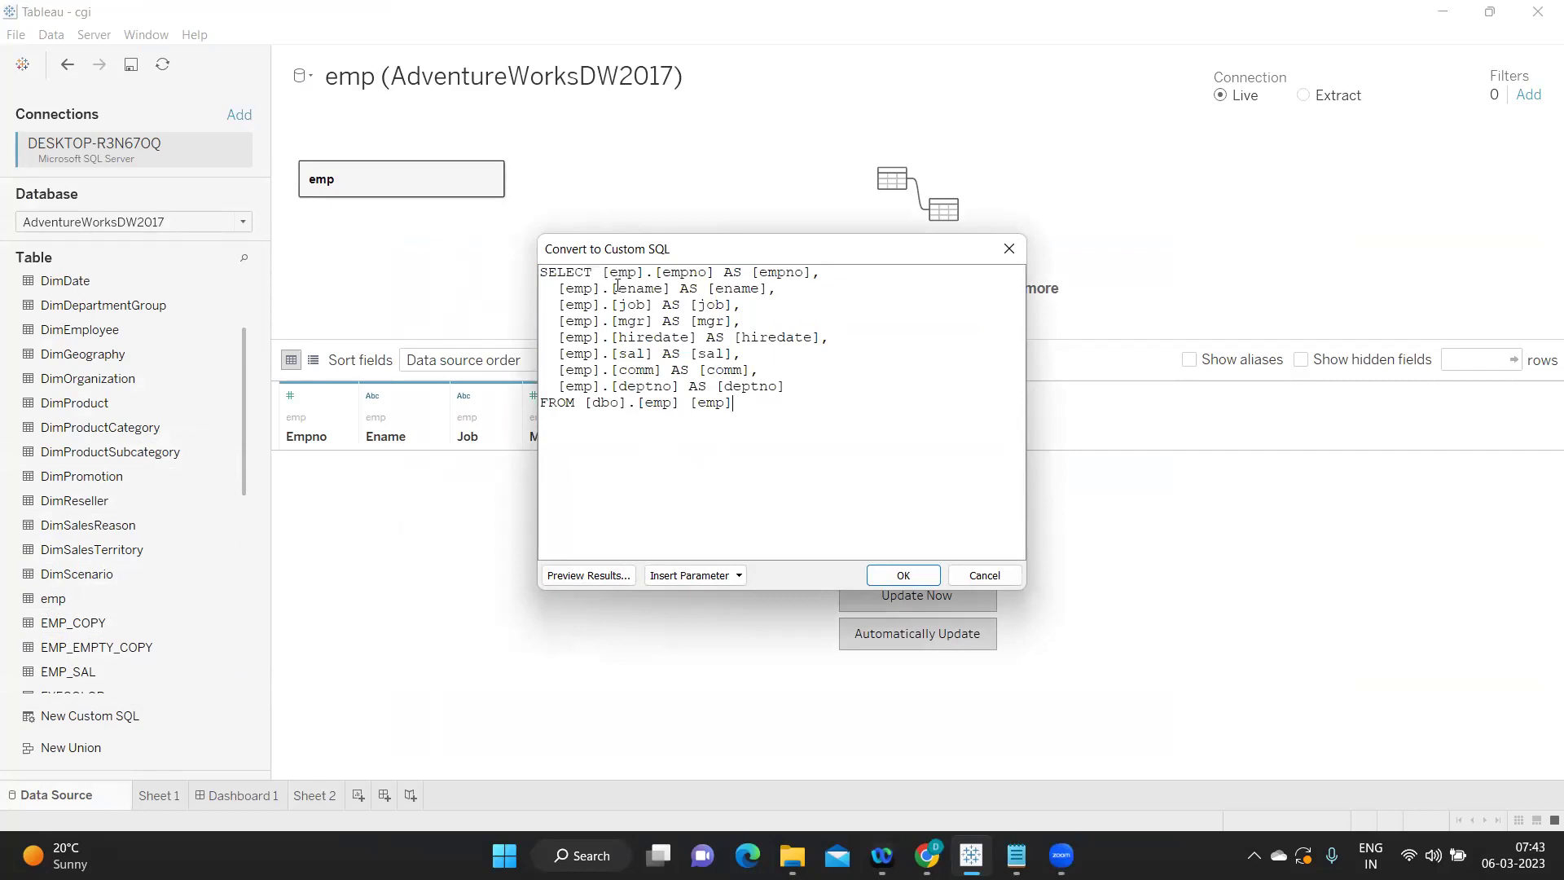
{"action": "left_click_drag", "start_coordinate": [599, 274], "coordinate": [732, 274]}
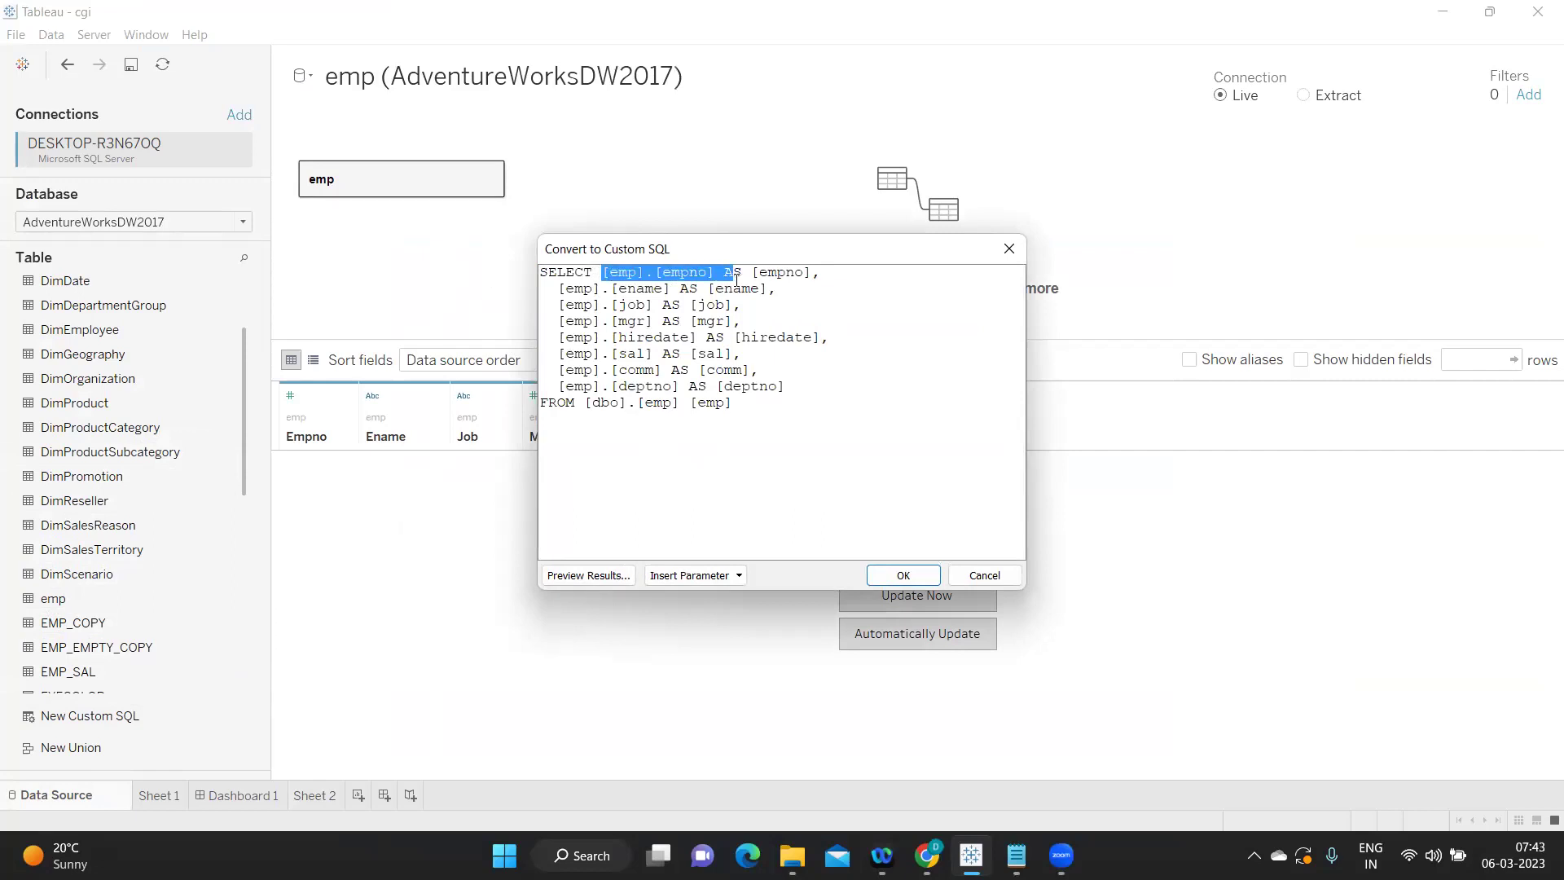
{"action": "left_click_drag", "start_coordinate": [585, 405], "coordinate": [681, 404]}
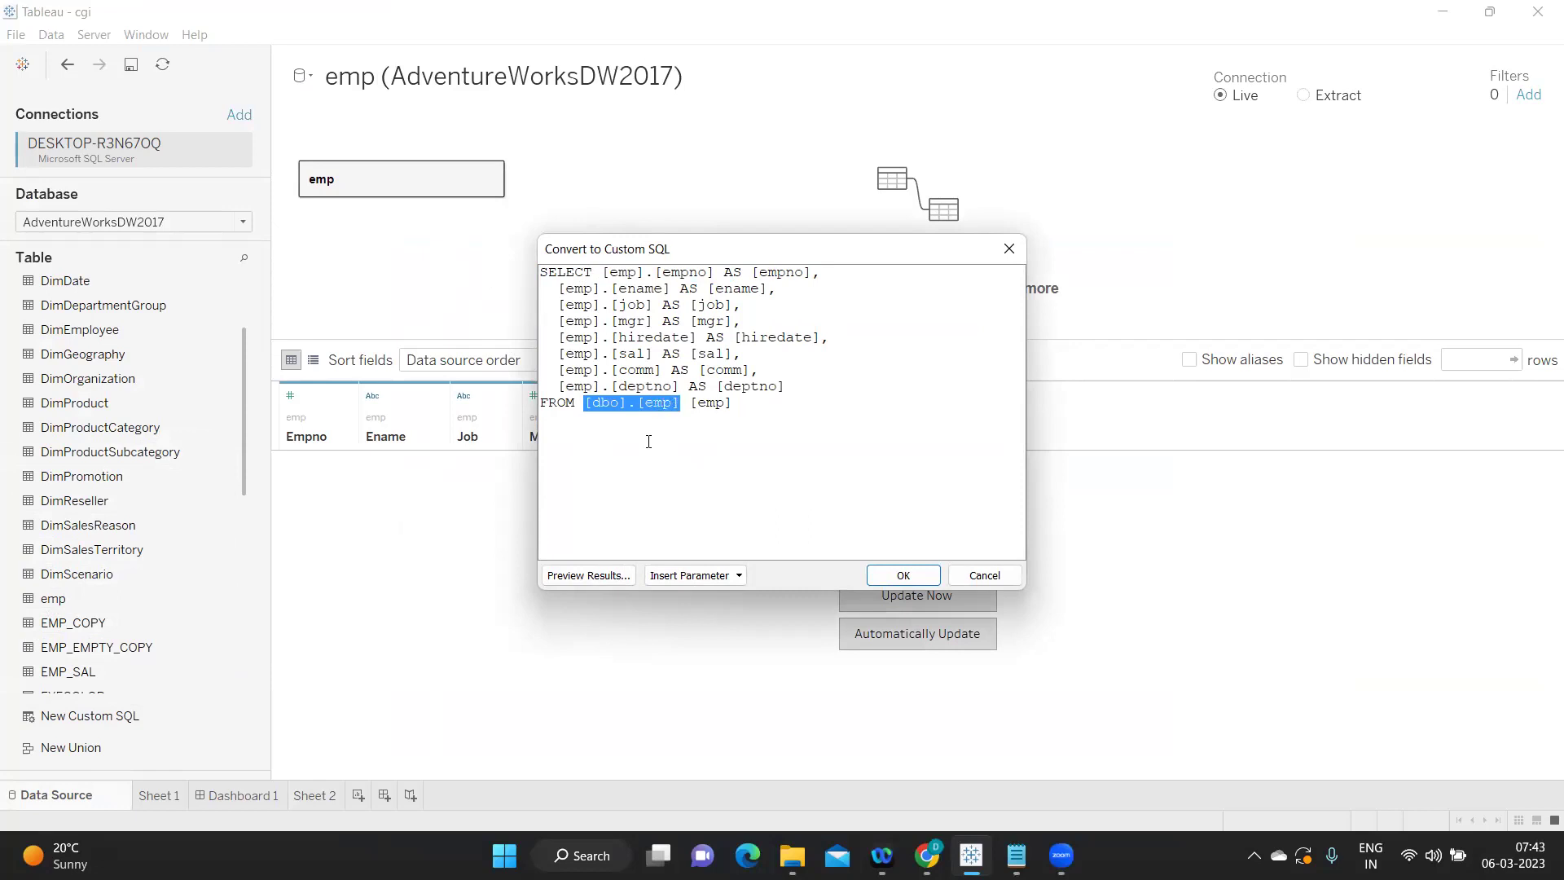
{"action": "left_click", "coordinate": [648, 441]}
{"action": "left_click_drag", "start_coordinate": [586, 404], "coordinate": [629, 404]}
{"action": "left_click", "coordinate": [597, 452]}
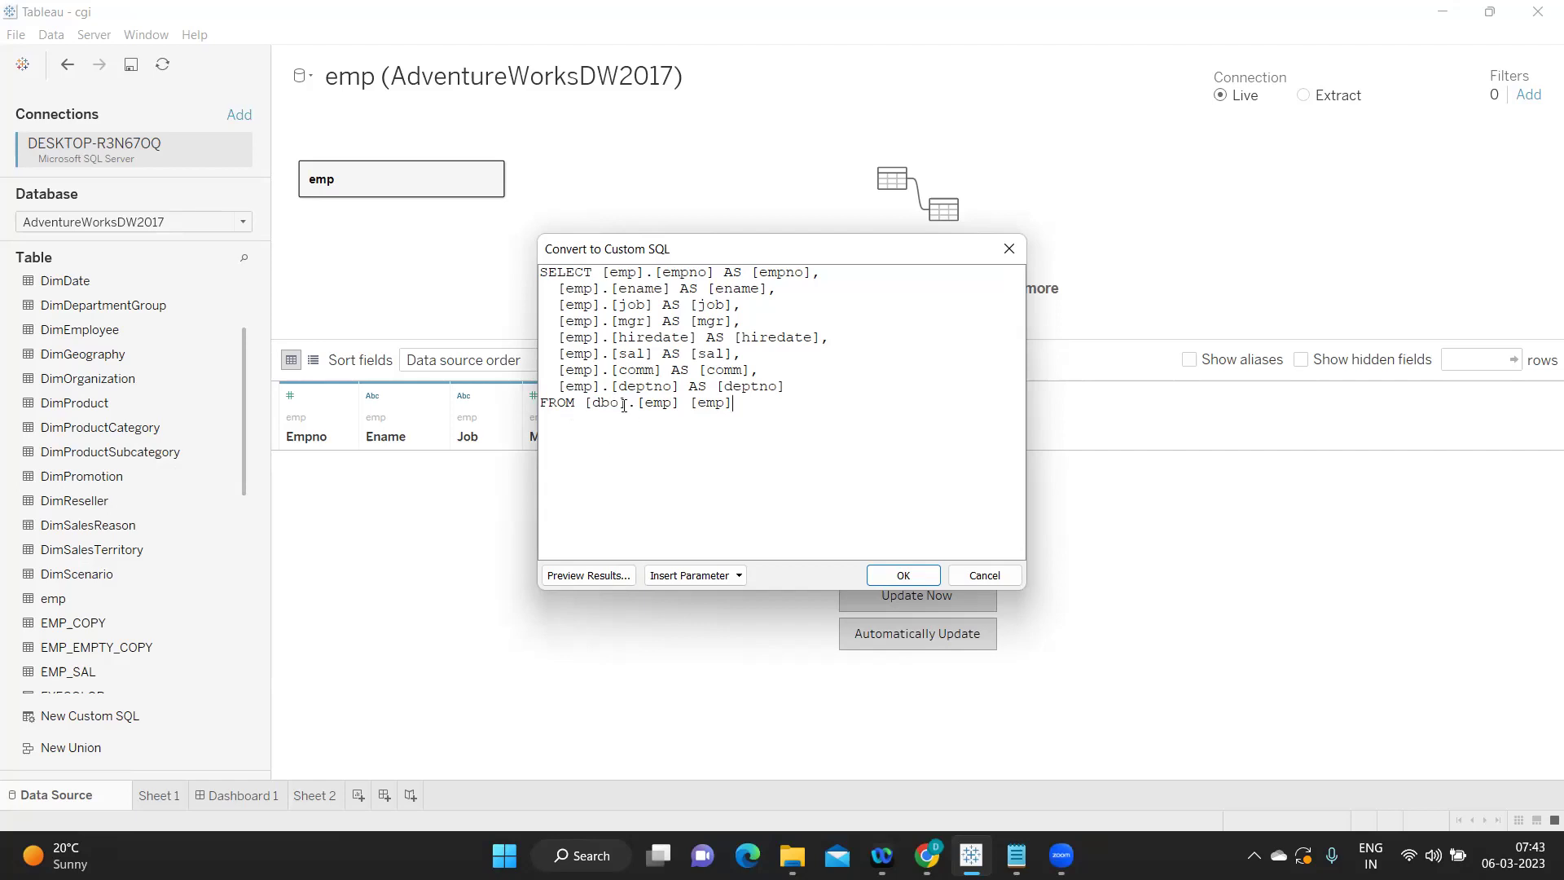
{"action": "left_click_drag", "start_coordinate": [628, 404], "coordinate": [578, 410]}
{"action": "left_click_drag", "start_coordinate": [769, 414], "coordinate": [471, 282]}
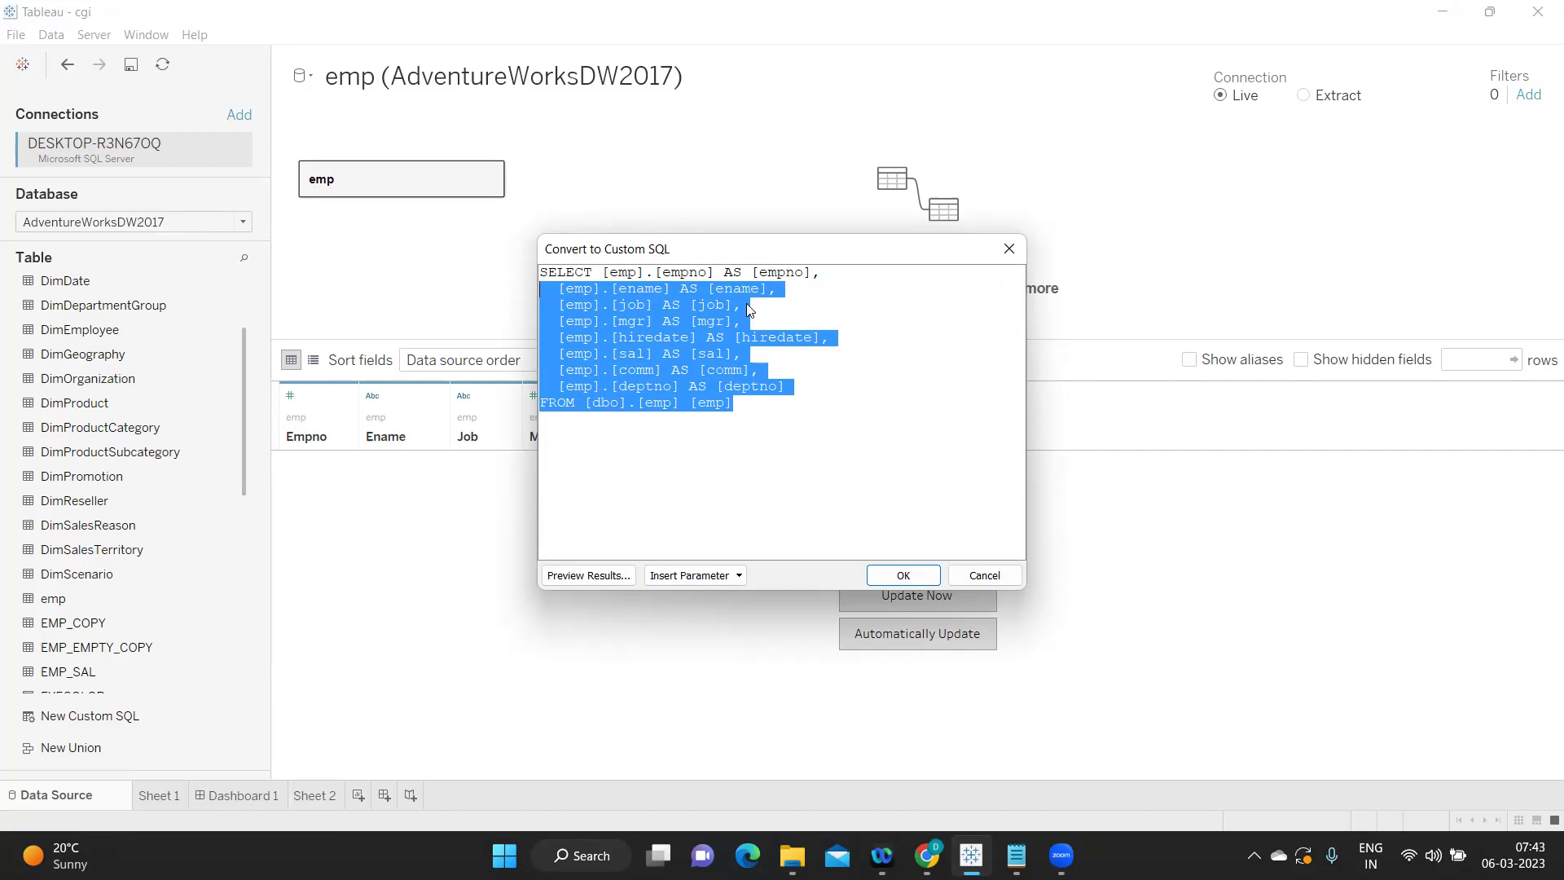
{"action": "left_click", "coordinate": [627, 355]}
{"action": "left_click_drag", "start_coordinate": [761, 408], "coordinate": [523, 278]}
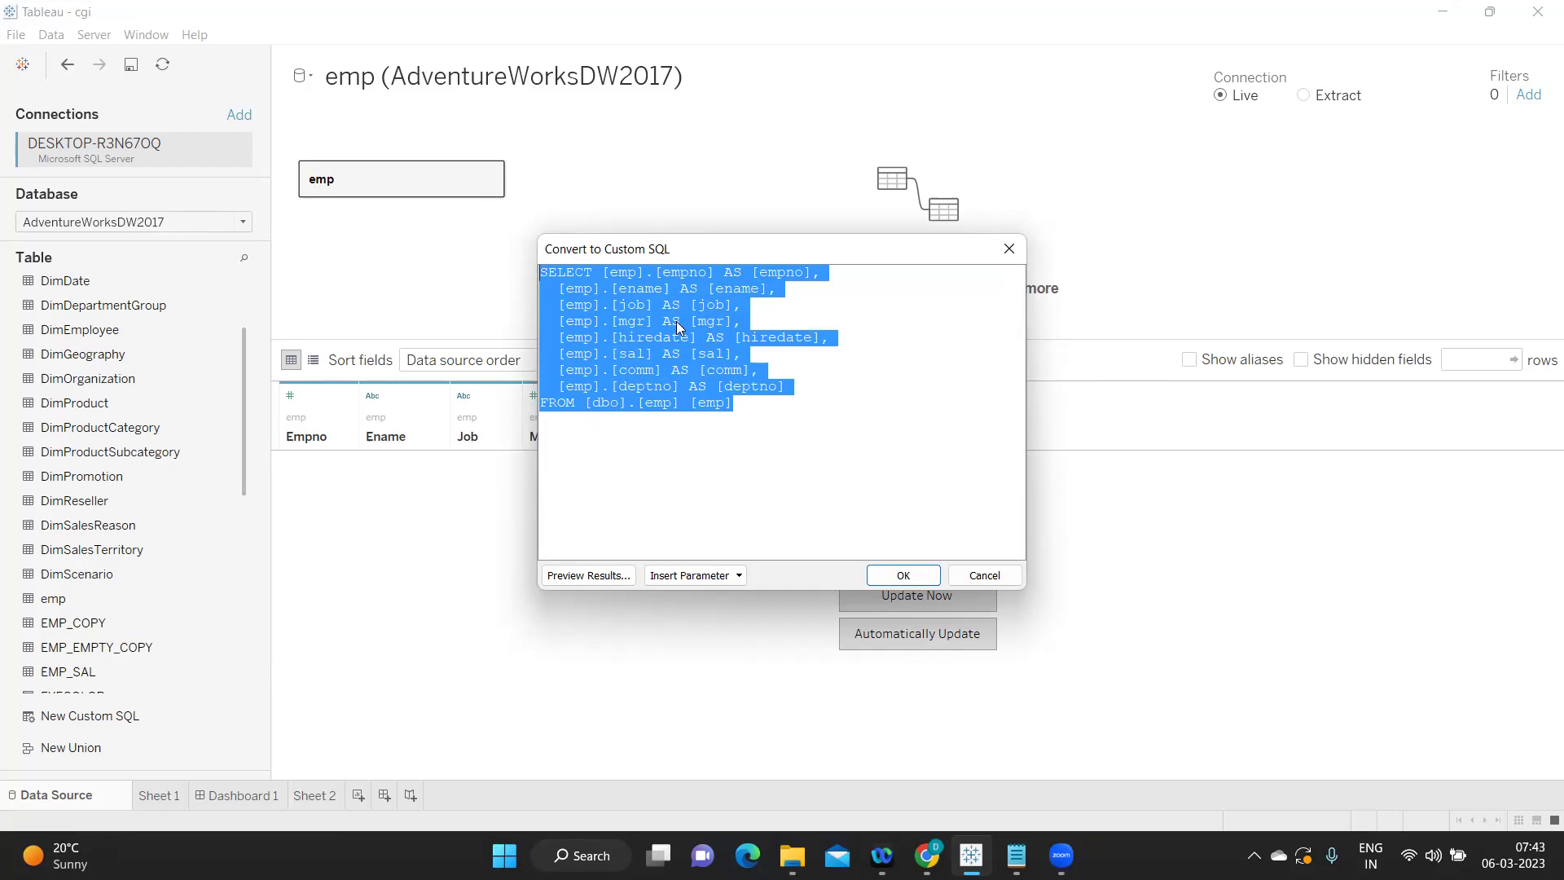
{"action": "left_click", "coordinate": [751, 405]}
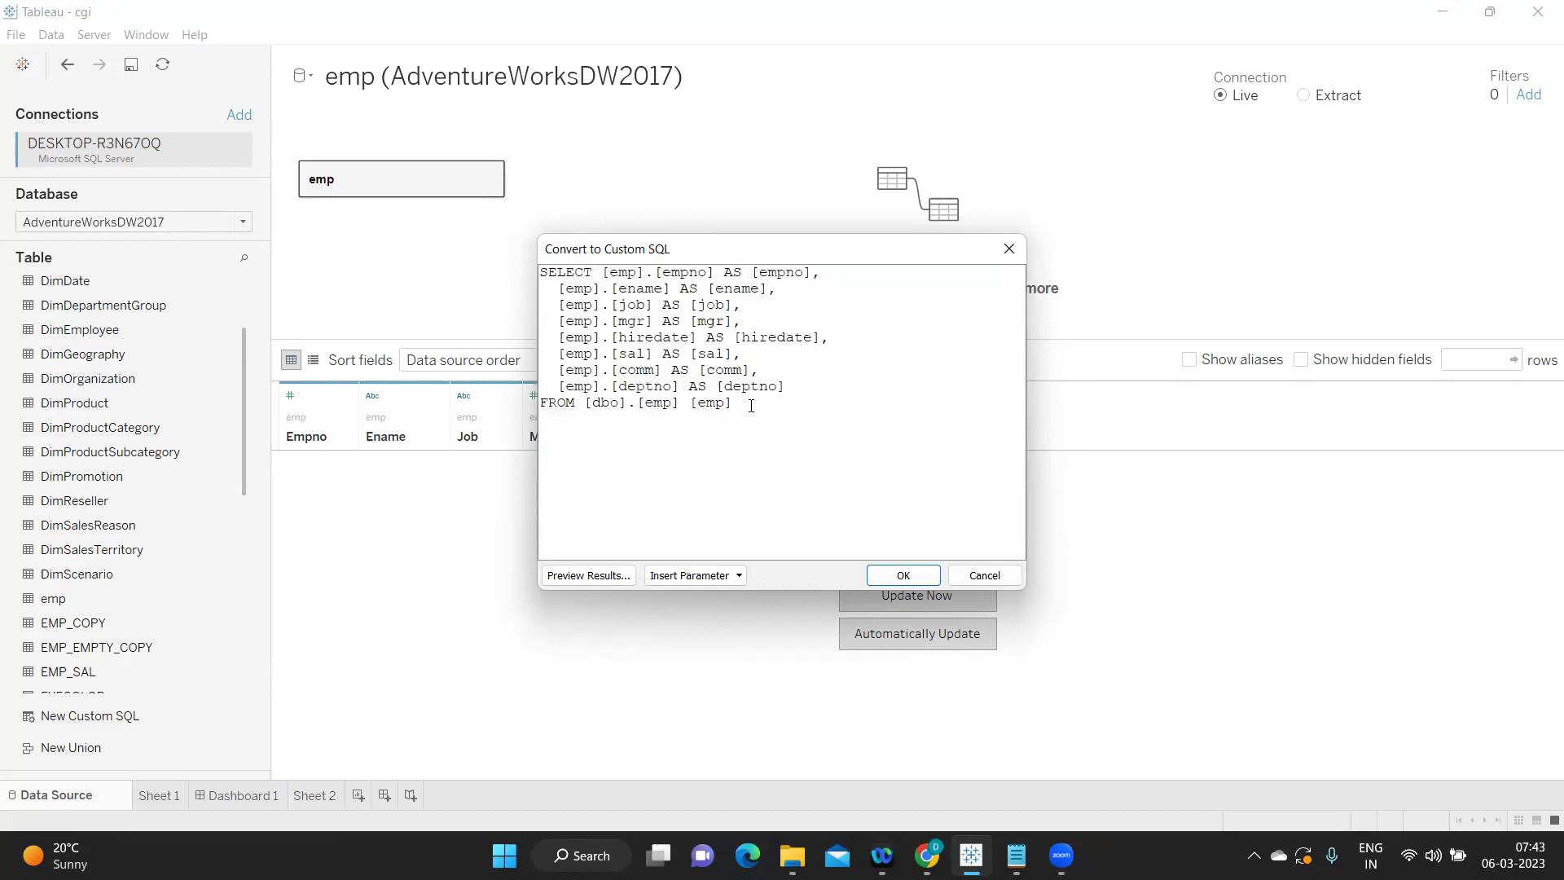
{"action": "left_click_drag", "start_coordinate": [751, 406], "coordinate": [543, 271]}
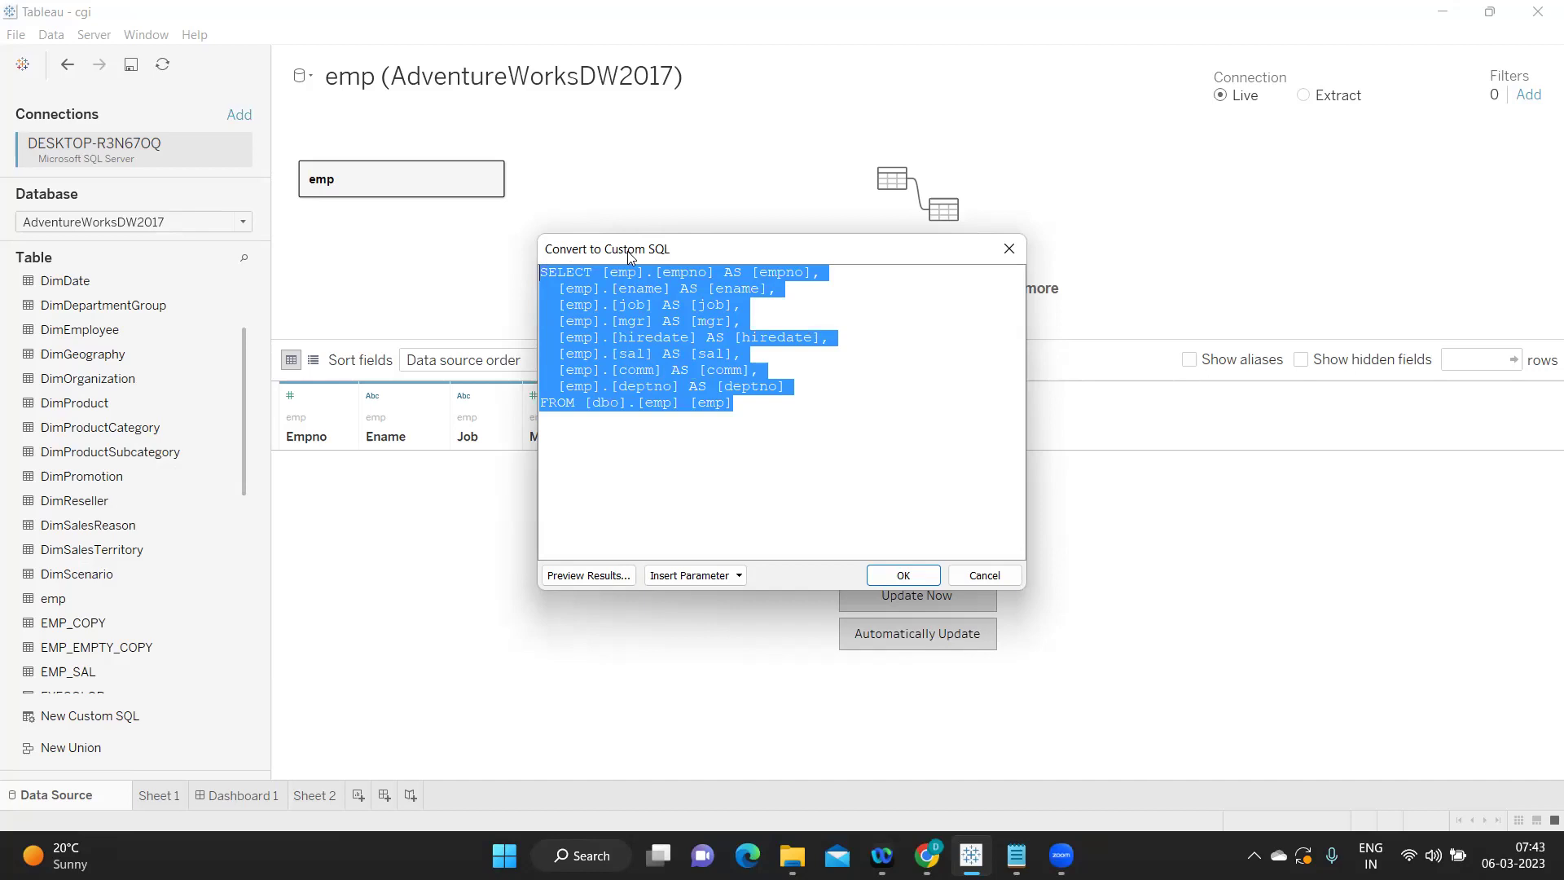
Step: Switch to the Notepad question list and revisit the questions on initial SQL and its difference from custom SQL
{"action": "mouse_move", "coordinate": [1002, 837]}
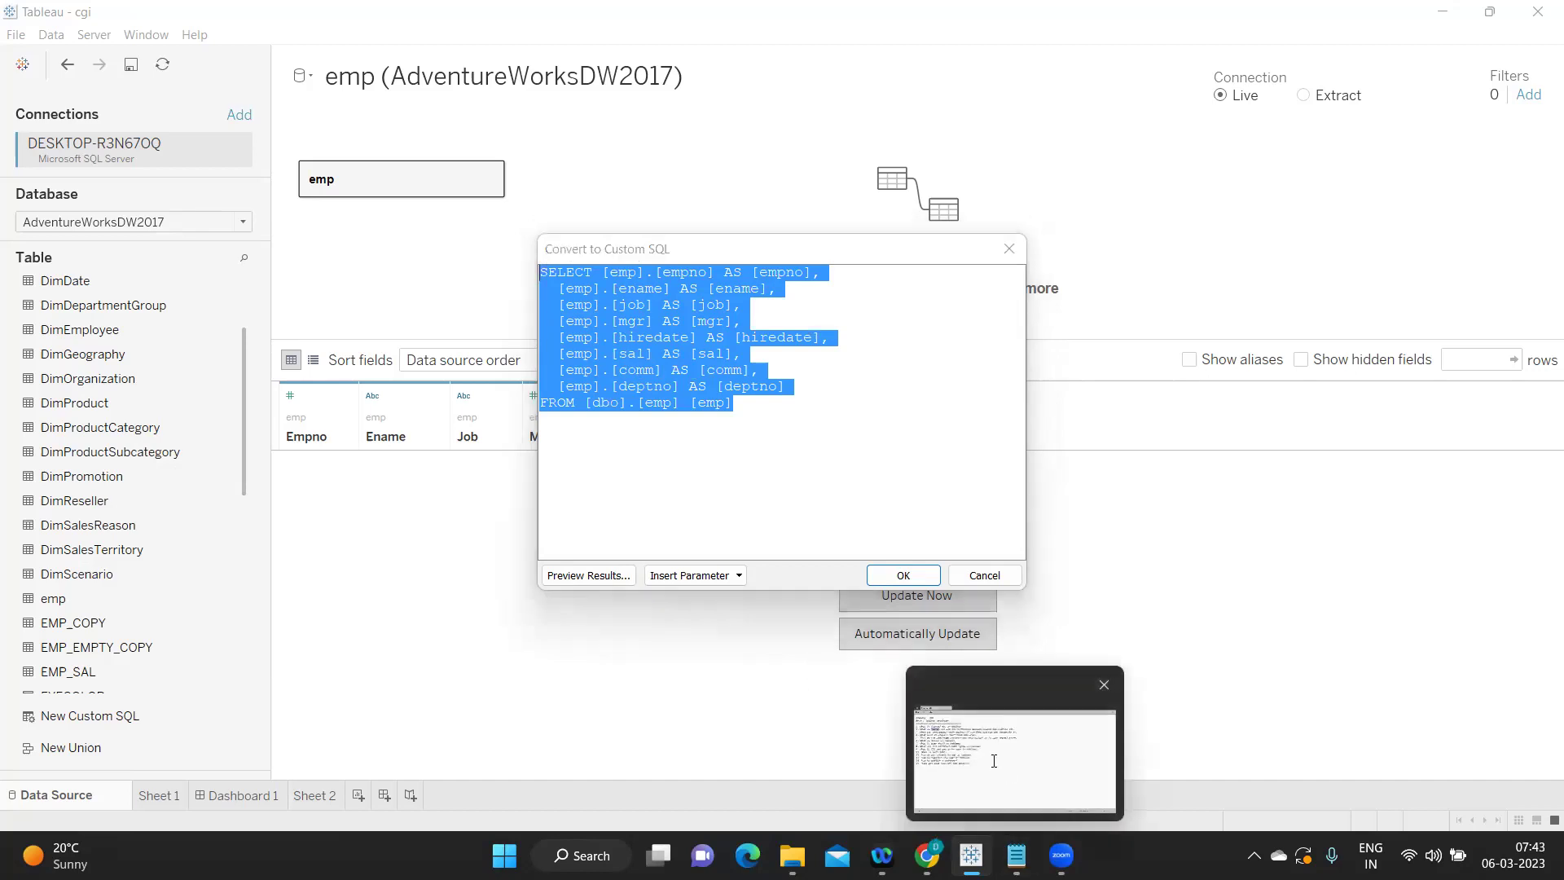
{"action": "left_click", "coordinate": [994, 761]}
{"action": "left_click_drag", "start_coordinate": [49, 161], "coordinate": [590, 188]}
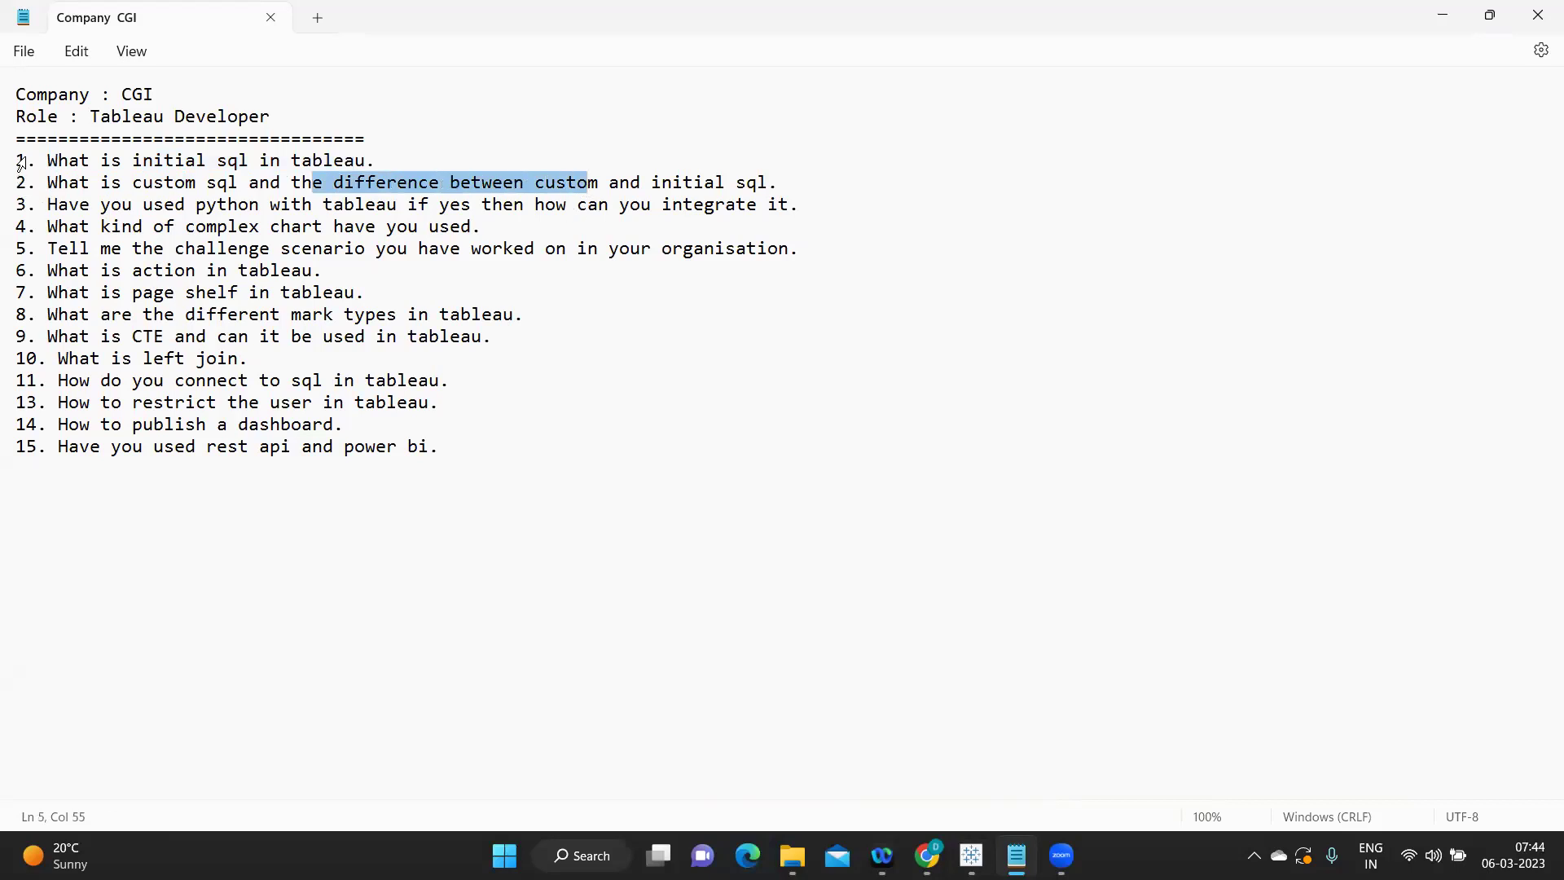
Step: Highlight and review questions 1 and 2 on initial SQL and custom SQL in the CGI question list
{"action": "left_click_drag", "start_coordinate": [19, 160], "coordinate": [796, 185]}
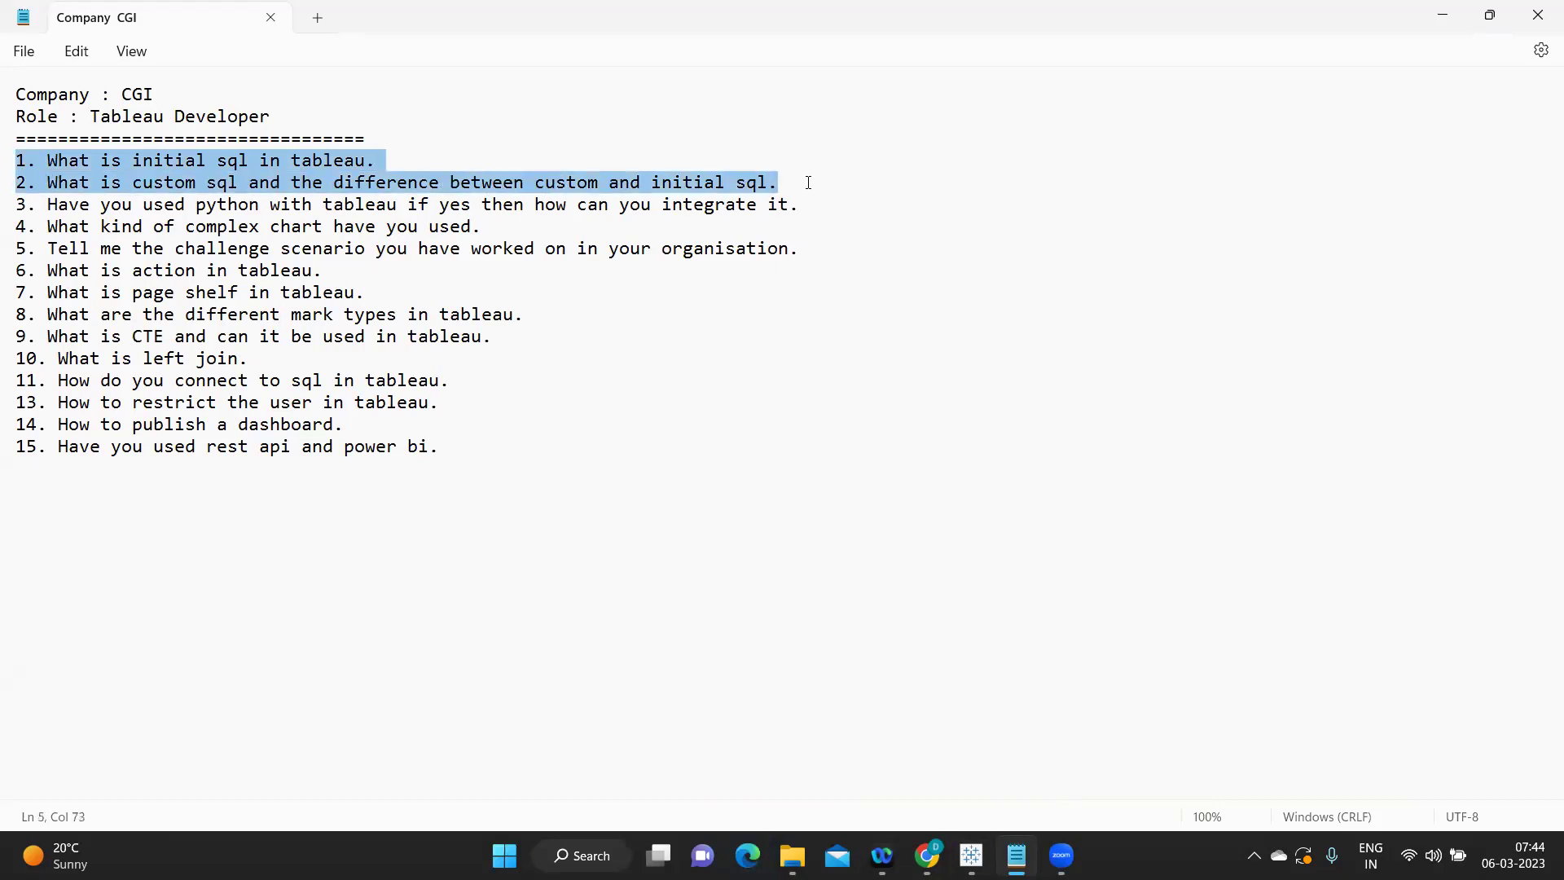
{"action": "left_click", "coordinate": [803, 182]}
{"action": "left_click_drag", "start_coordinate": [550, 188], "coordinate": [8, 163]}
{"action": "left_click", "coordinate": [101, 182]}
{"action": "left_click_drag", "start_coordinate": [17, 160], "coordinate": [866, 184]}
{"action": "left_click", "coordinate": [725, 182]}
{"action": "left_click_drag", "start_coordinate": [817, 181], "coordinate": [6, 162]}
Step: Read through question 3 on using Python with Tableau and how to integrate it
{"action": "left_click", "coordinate": [19, 209]}
{"action": "left_click", "coordinate": [59, 205]}
{"action": "left_click_drag", "start_coordinate": [60, 205], "coordinate": [386, 205]}
{"action": "left_click", "coordinate": [442, 208]}
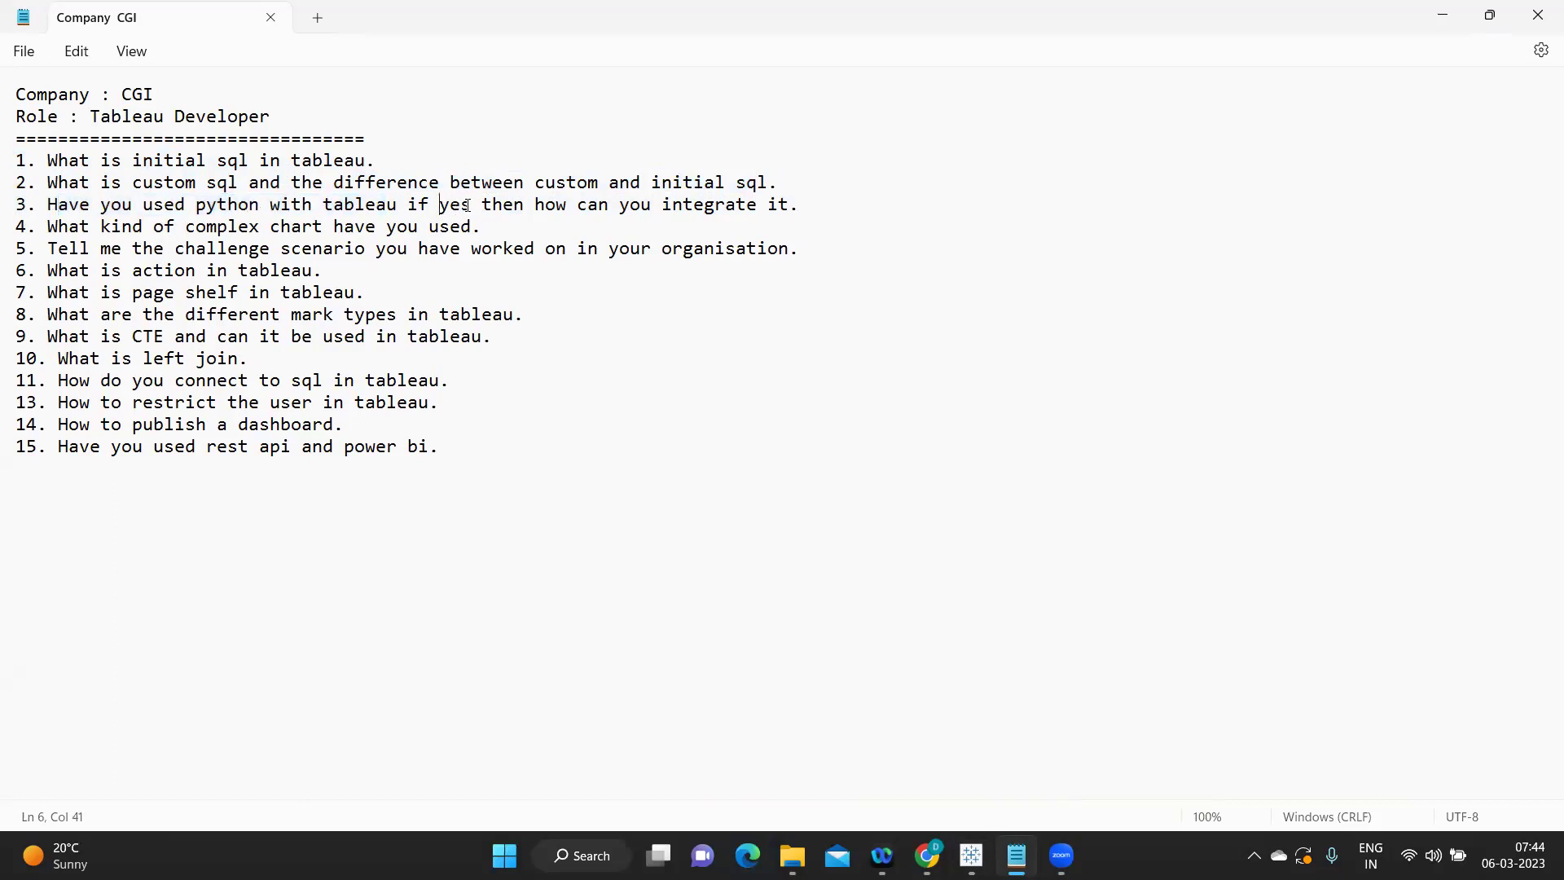
{"action": "left_click_drag", "start_coordinate": [482, 206], "coordinate": [803, 213]}
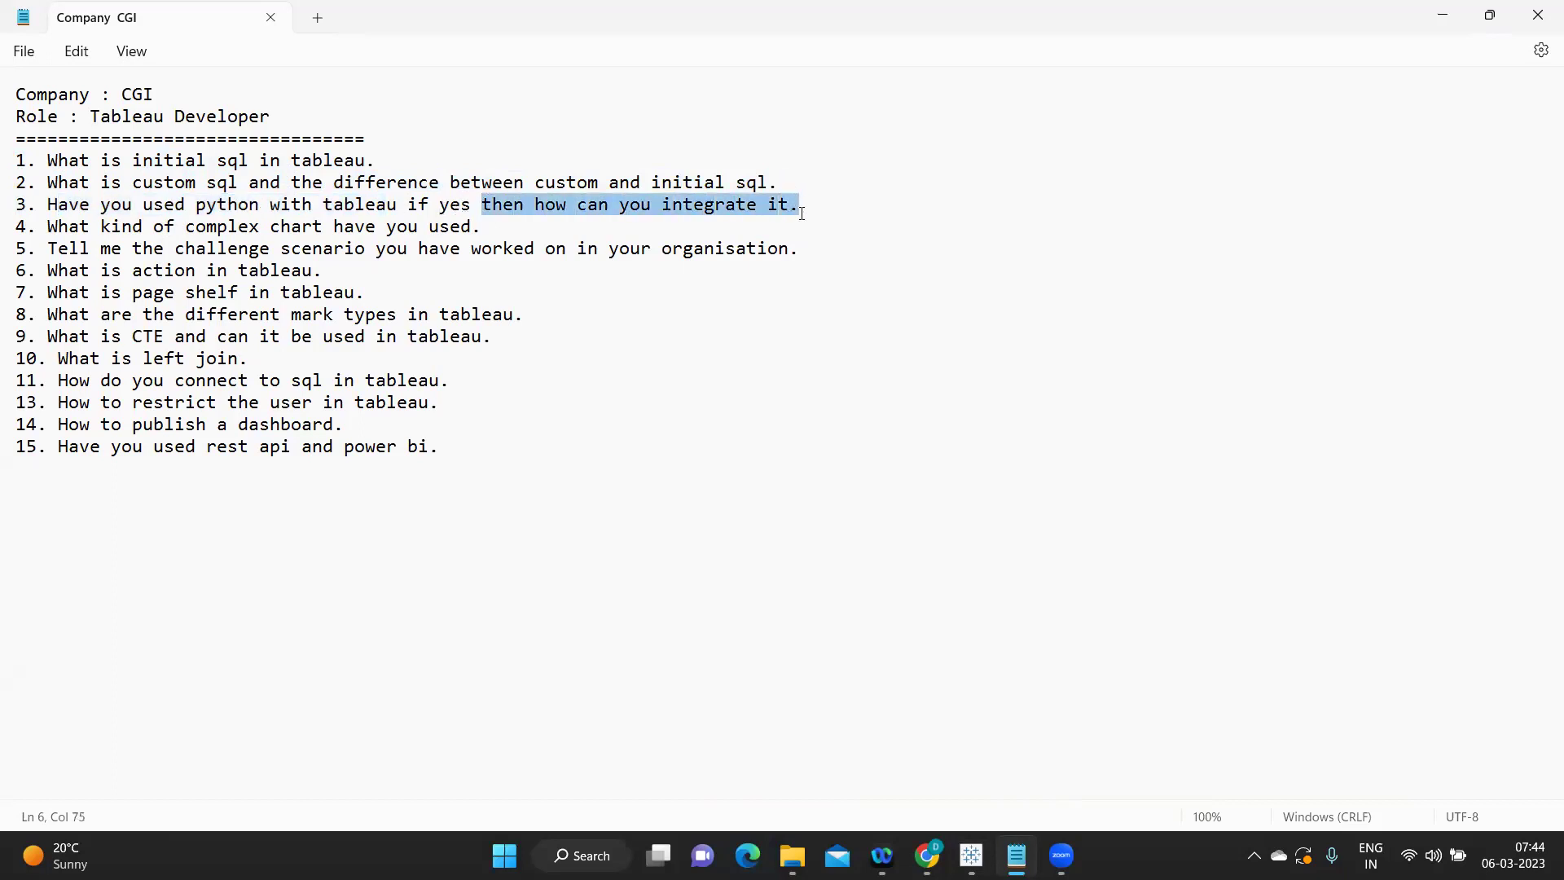
{"action": "left_click", "coordinate": [143, 300]}
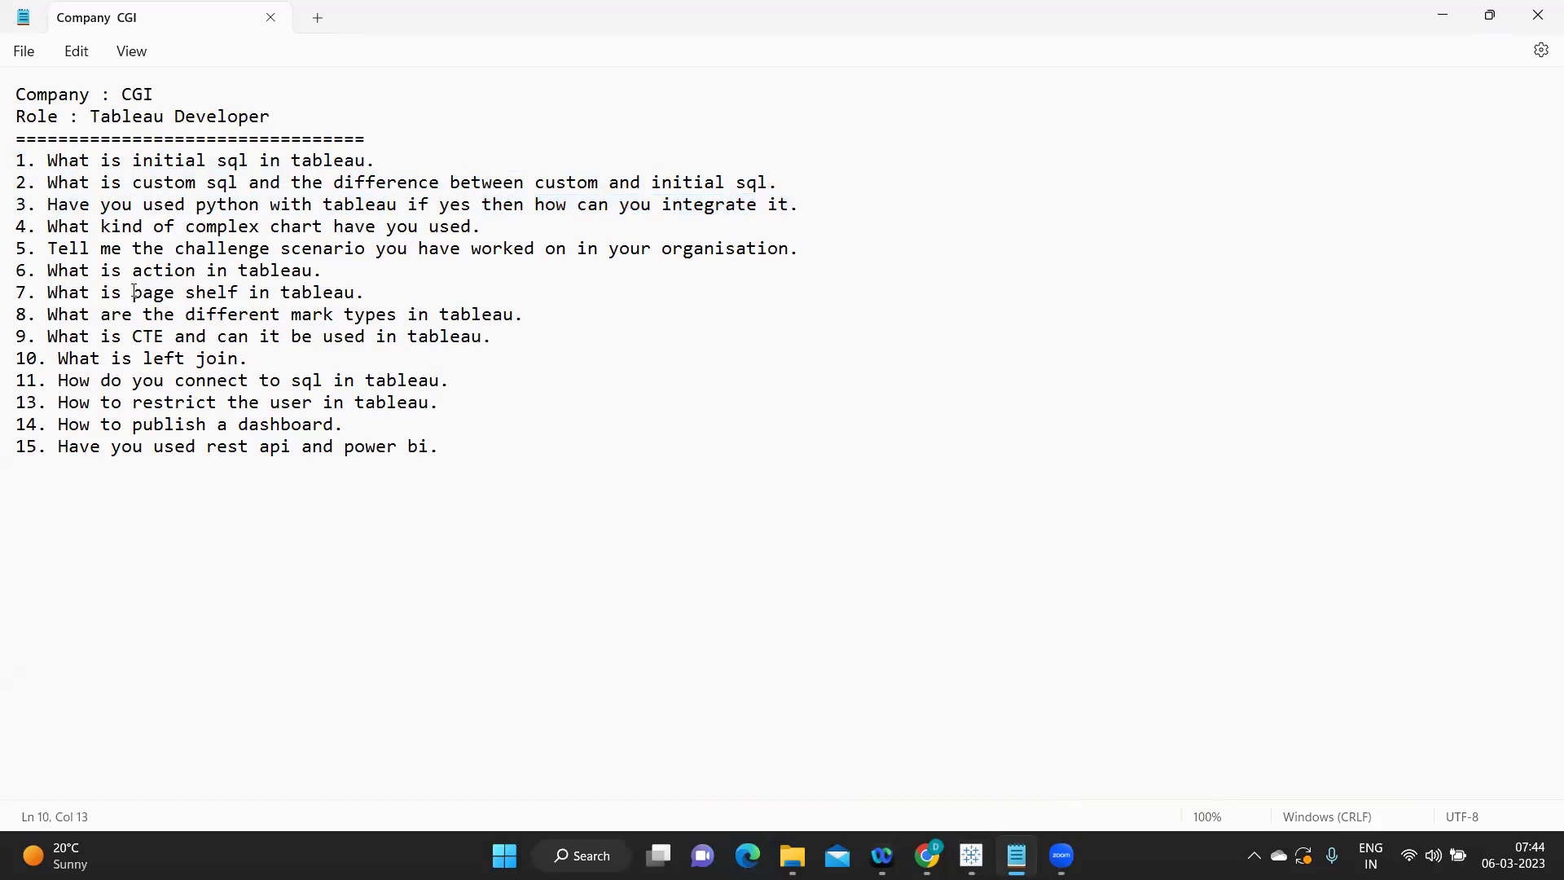
{"action": "triple_click", "coordinate": [18, 204]}
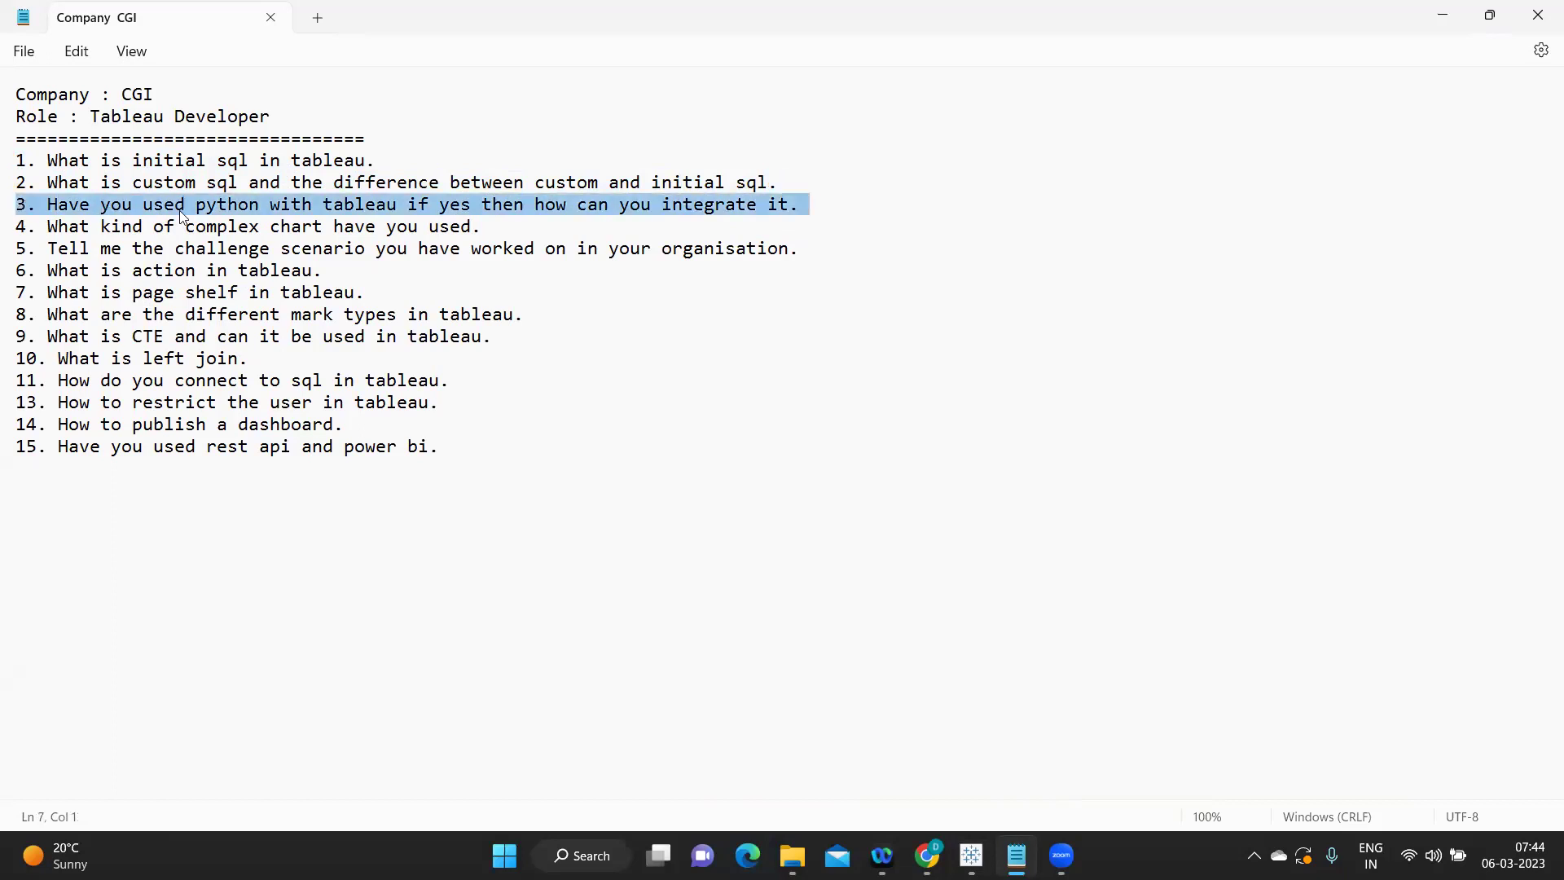
{"action": "left_click", "coordinate": [281, 205]}
{"action": "left_click", "coordinate": [339, 208]}
{"action": "left_click_drag", "start_coordinate": [339, 209], "coordinate": [408, 207]}
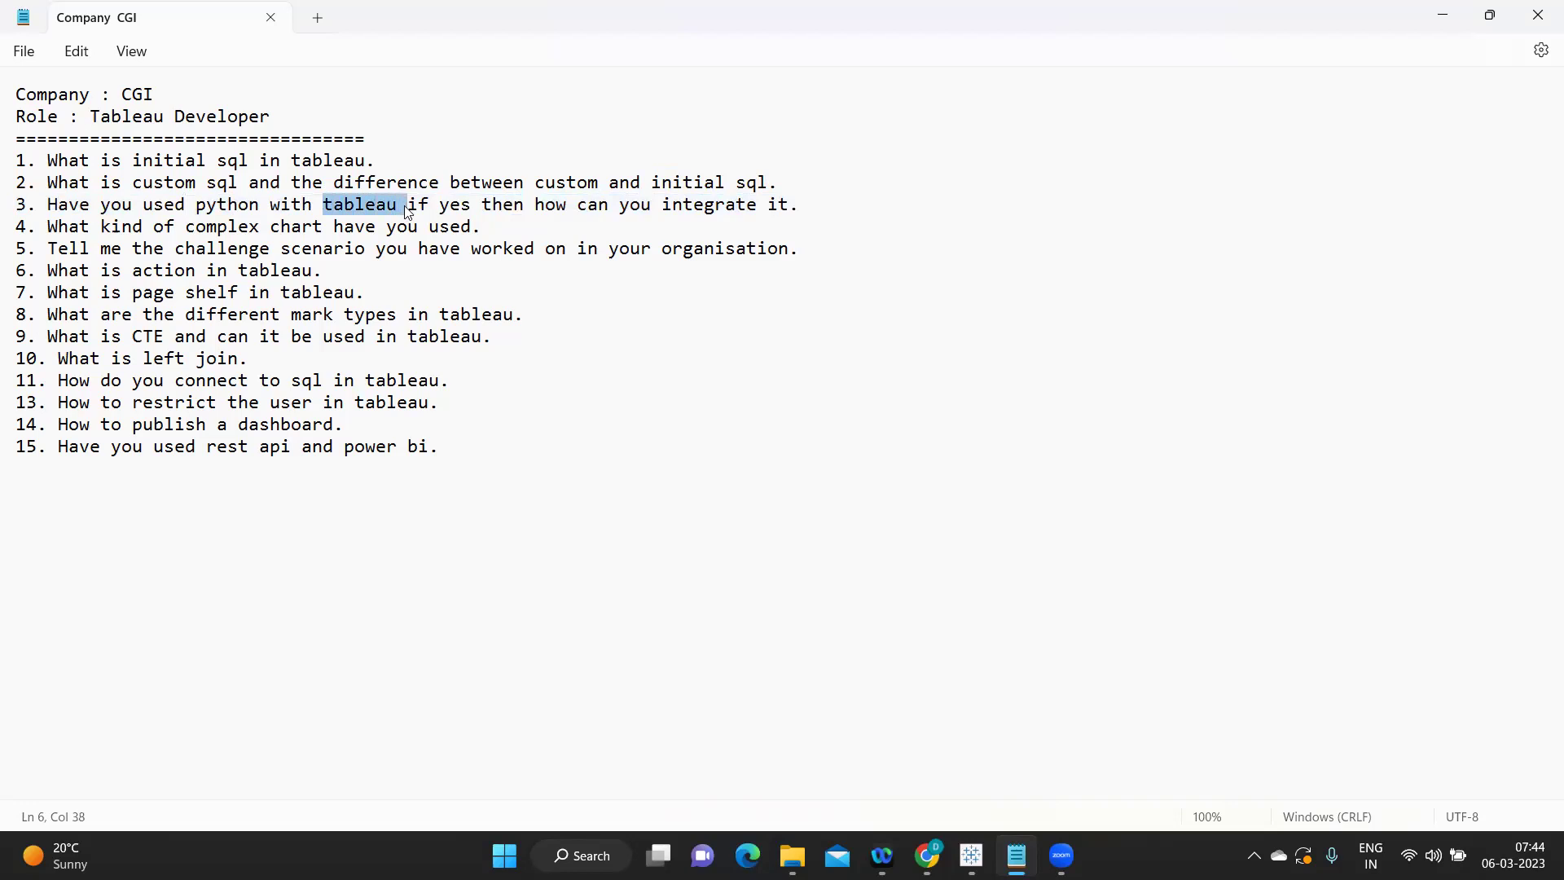
{"action": "left_click", "coordinate": [294, 204]}
{"action": "left_click", "coordinate": [343, 208]}
{"action": "left_click_drag", "start_coordinate": [408, 203], "coordinate": [791, 212]}
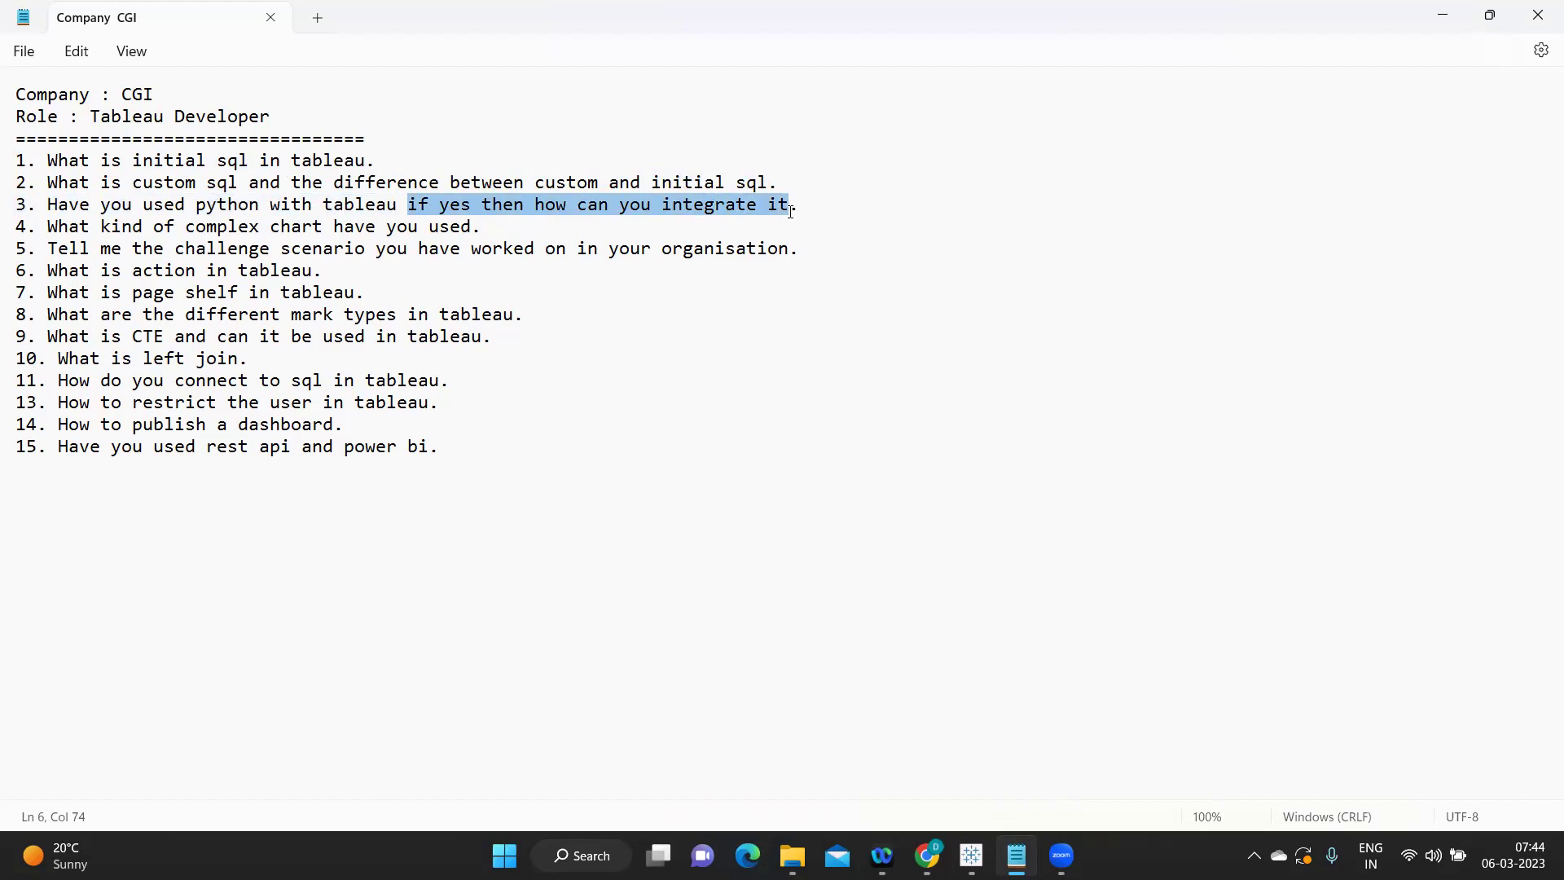
{"action": "left_click_drag", "start_coordinate": [398, 204], "coordinate": [851, 211]}
{"action": "left_click", "coordinate": [358, 199]}
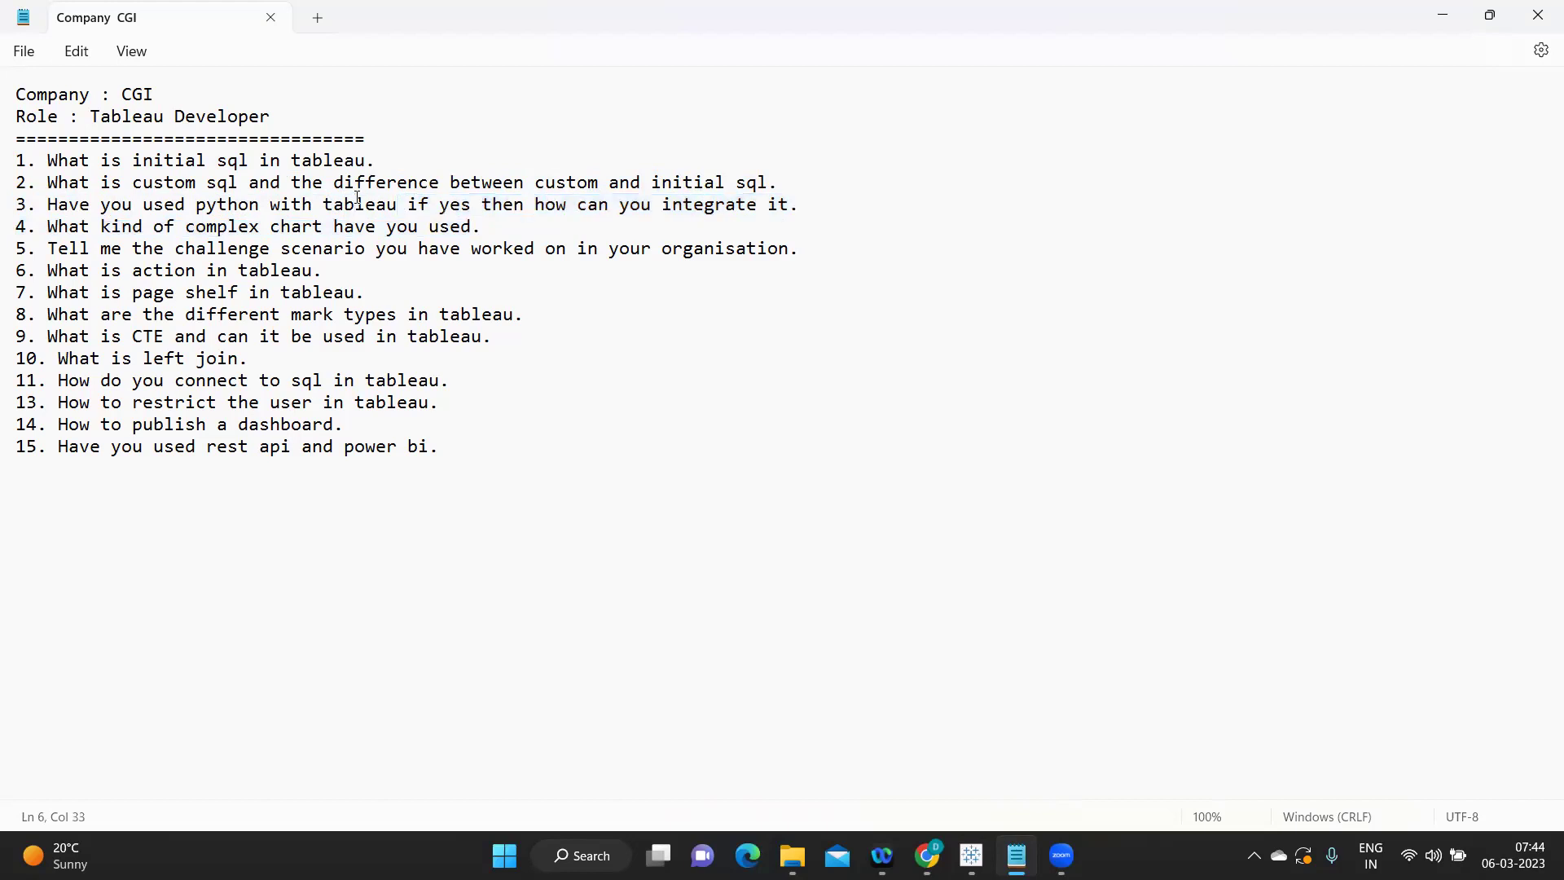
Step: Switch to Tableau, cancel the custom SQL conversion of emp, and open Sheet 2
{"action": "mouse_move", "coordinate": [969, 847]}
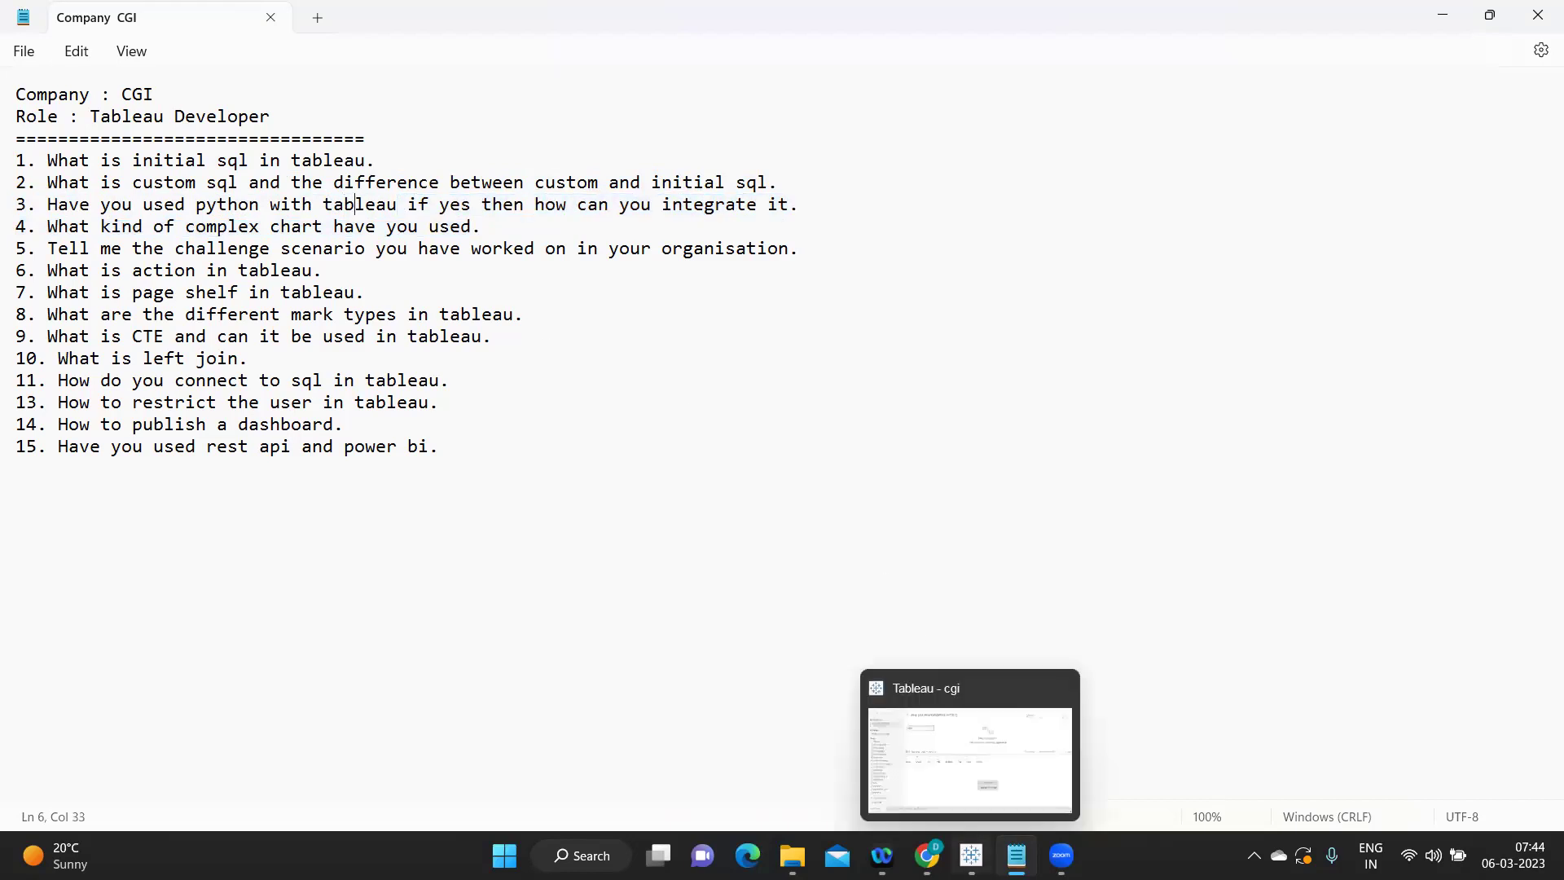
{"action": "left_click", "coordinate": [961, 795]}
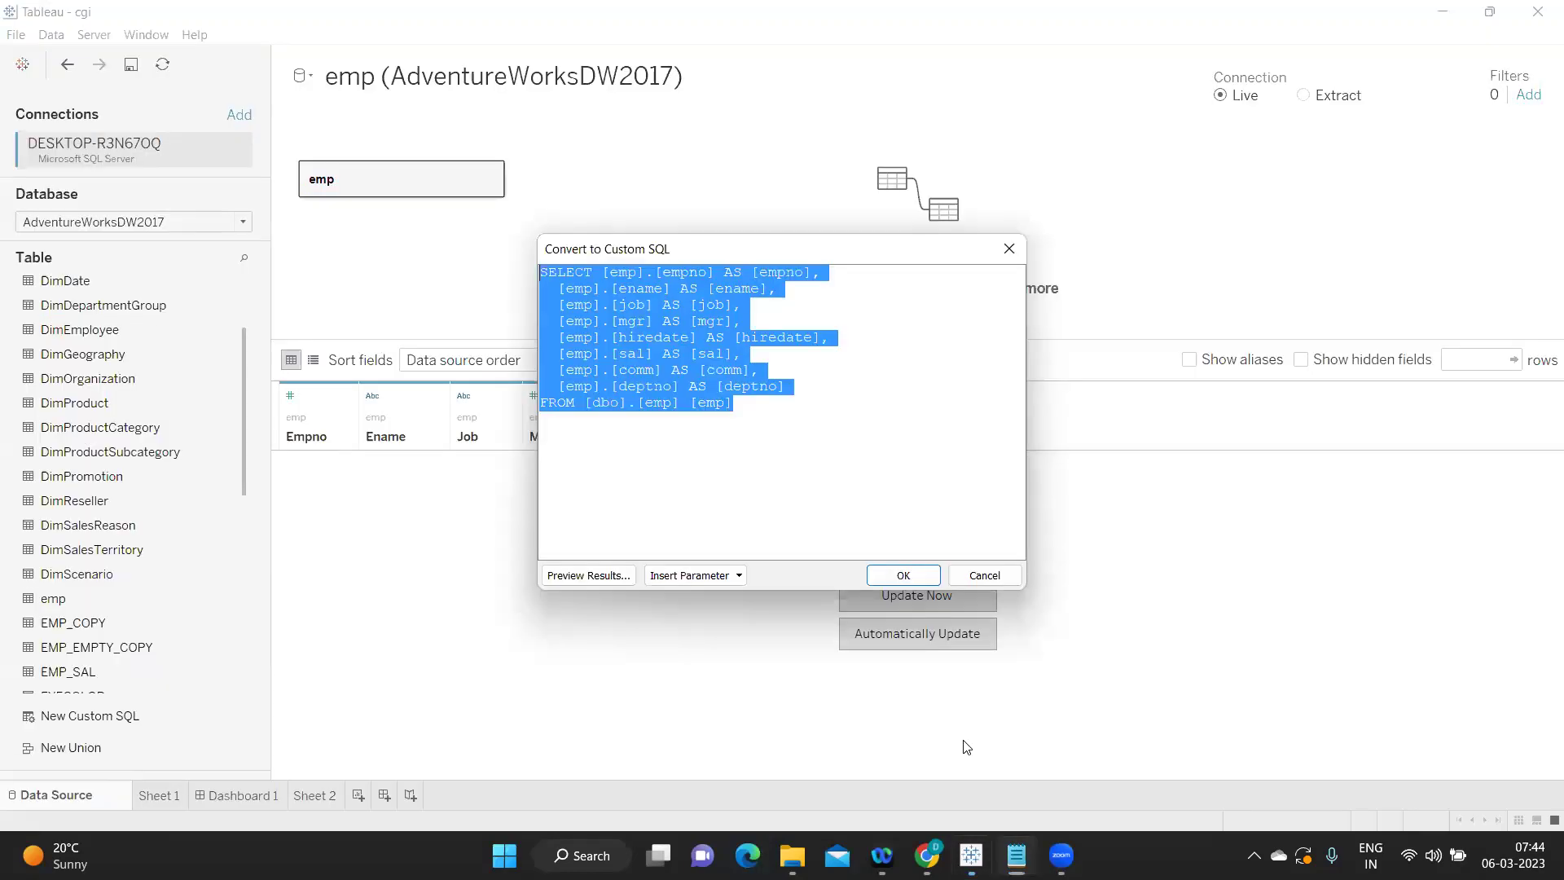
{"action": "left_click", "coordinate": [984, 575]}
{"action": "left_click", "coordinate": [314, 796]}
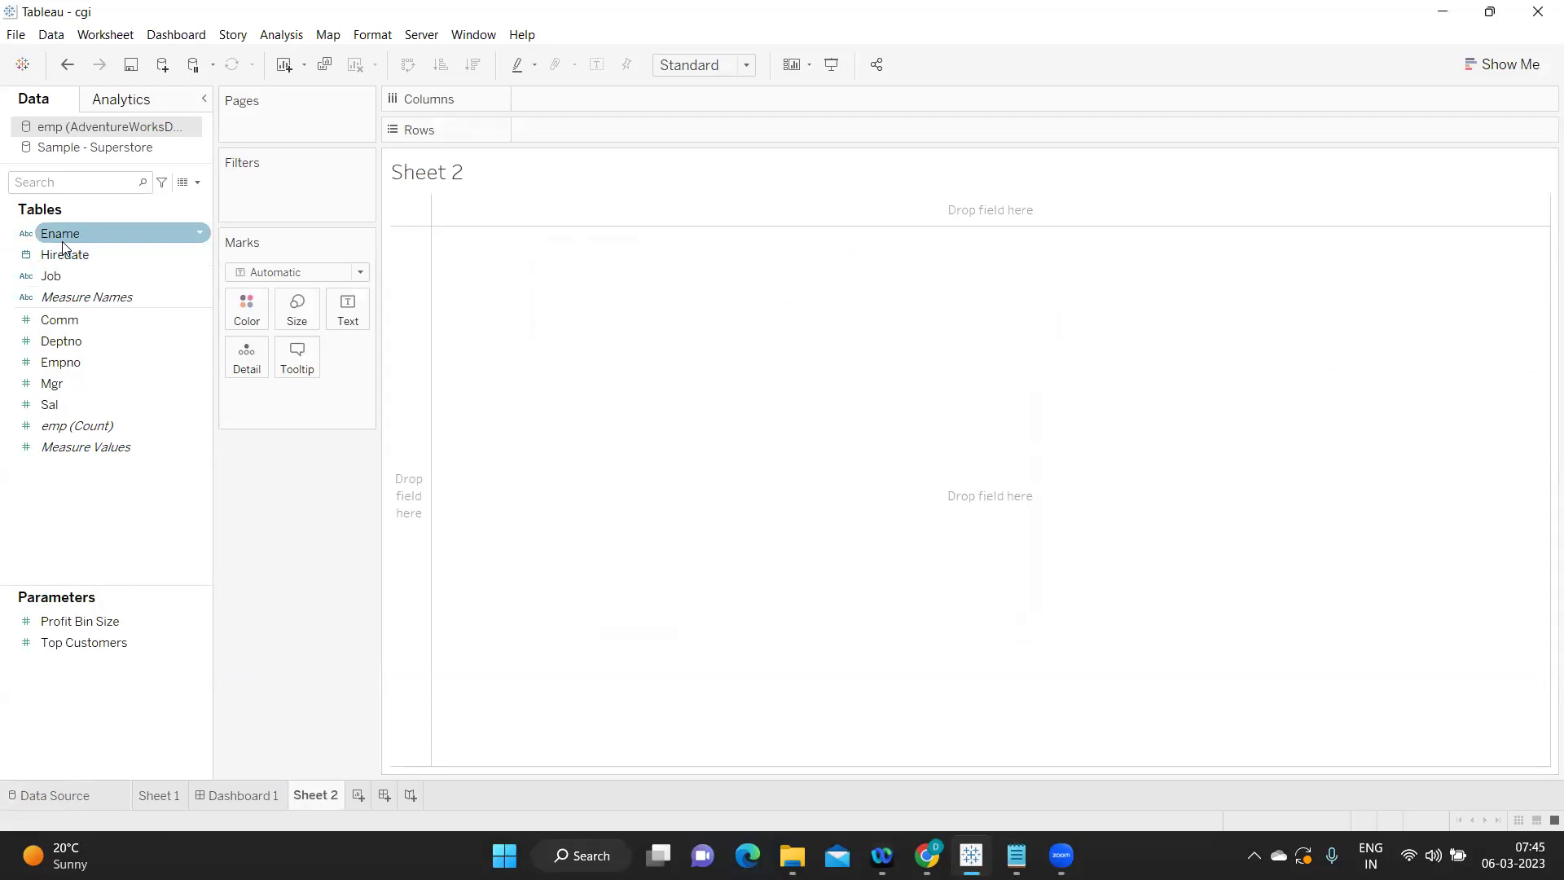
Step: Open the analytics extension connection settings and test the RServe connection on localhost, port 6311
{"action": "key", "text": "super+d"}
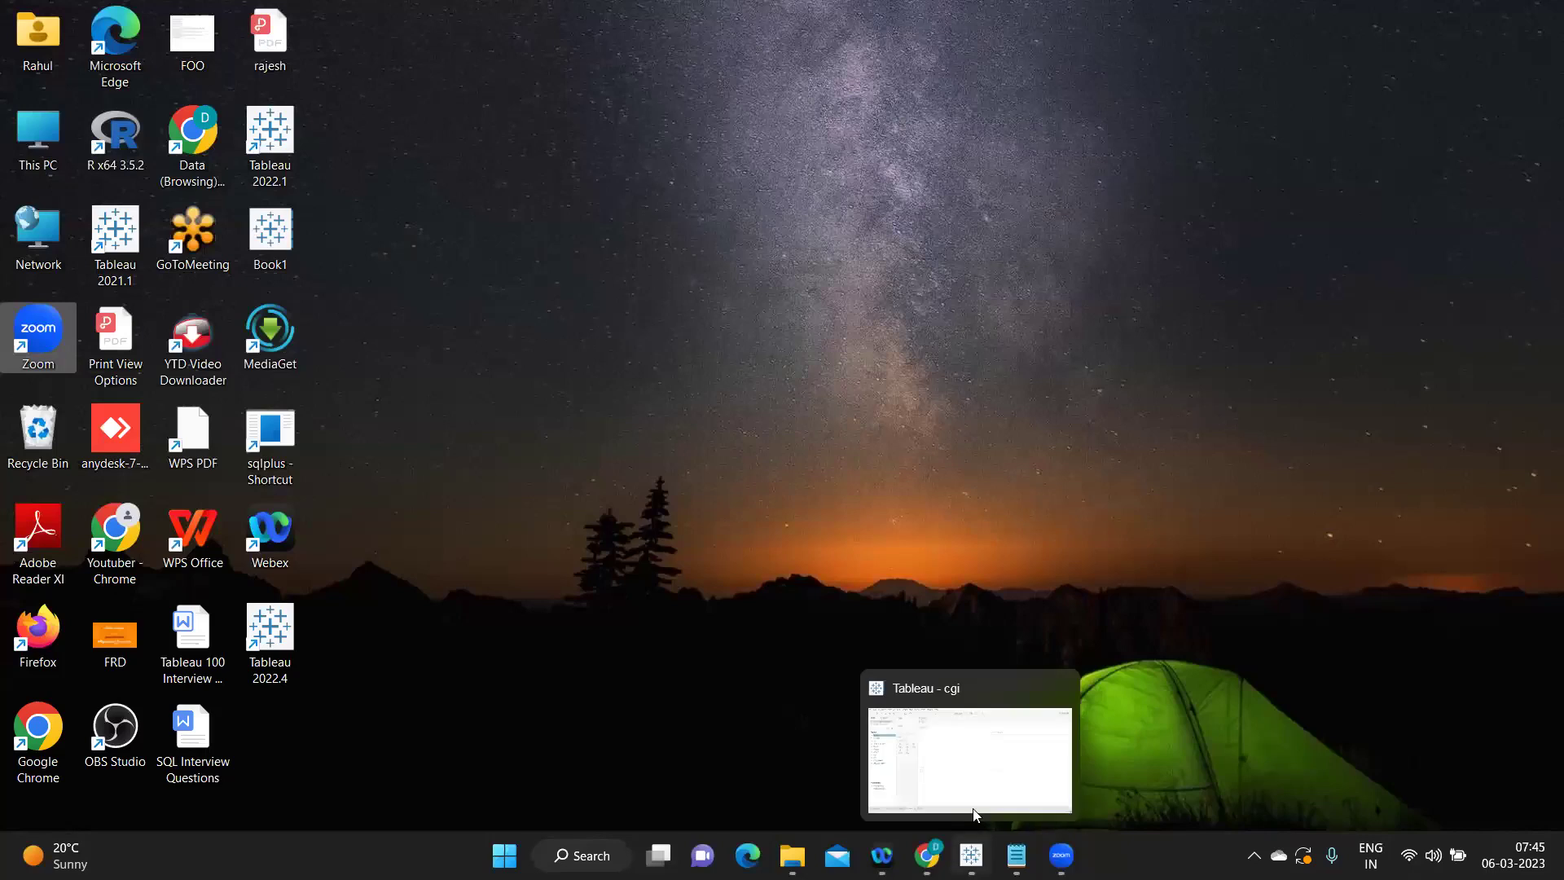
{"action": "left_click", "coordinate": [966, 743]}
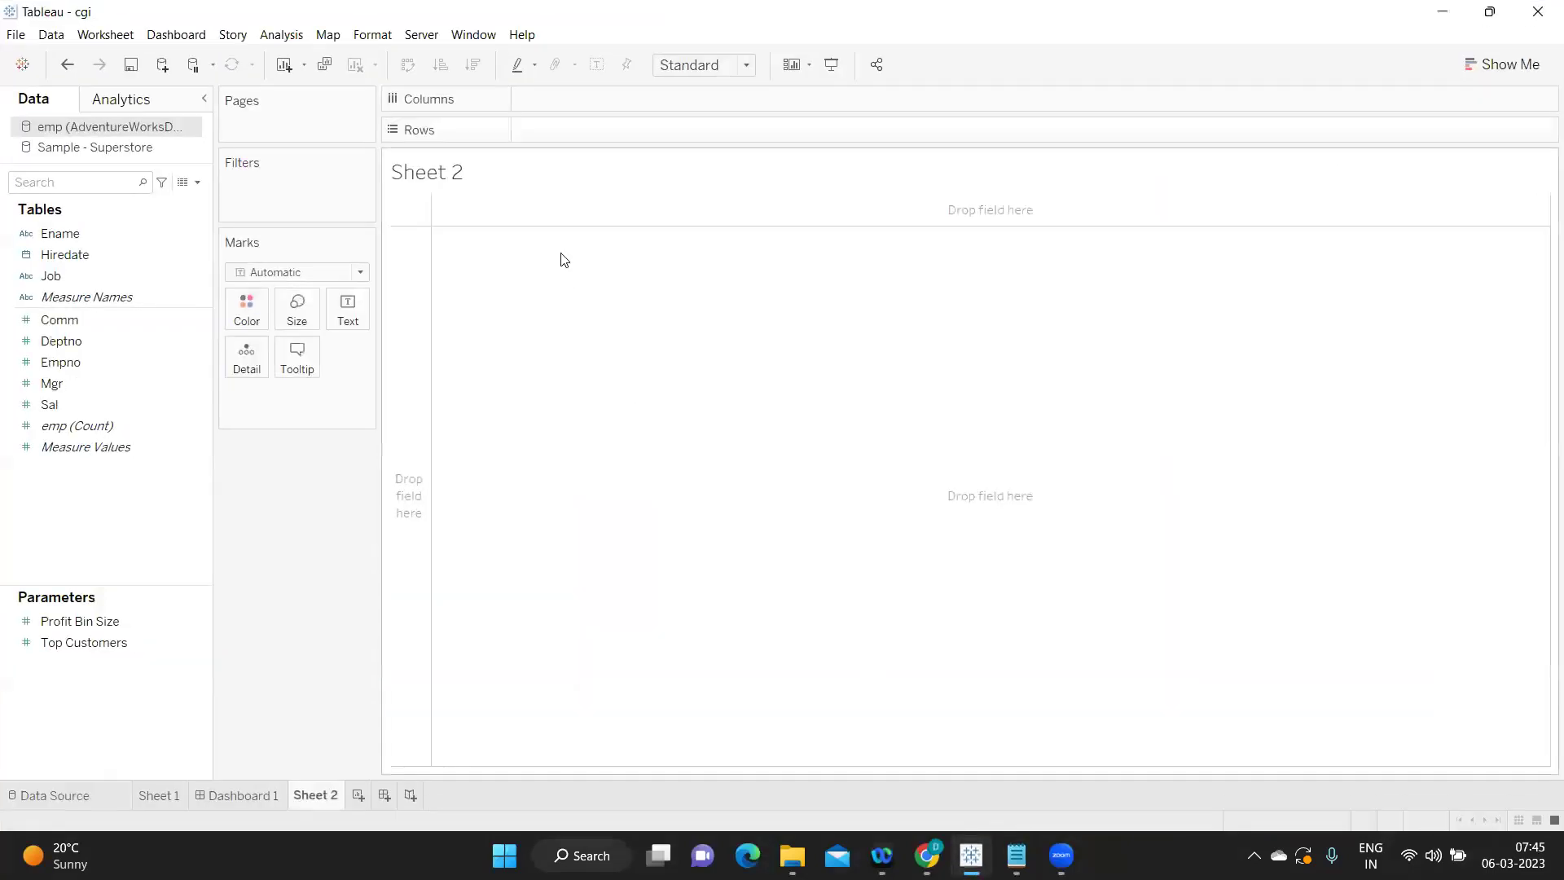
{"action": "left_click", "coordinate": [523, 37]}
{"action": "mouse_move", "coordinate": [580, 206]}
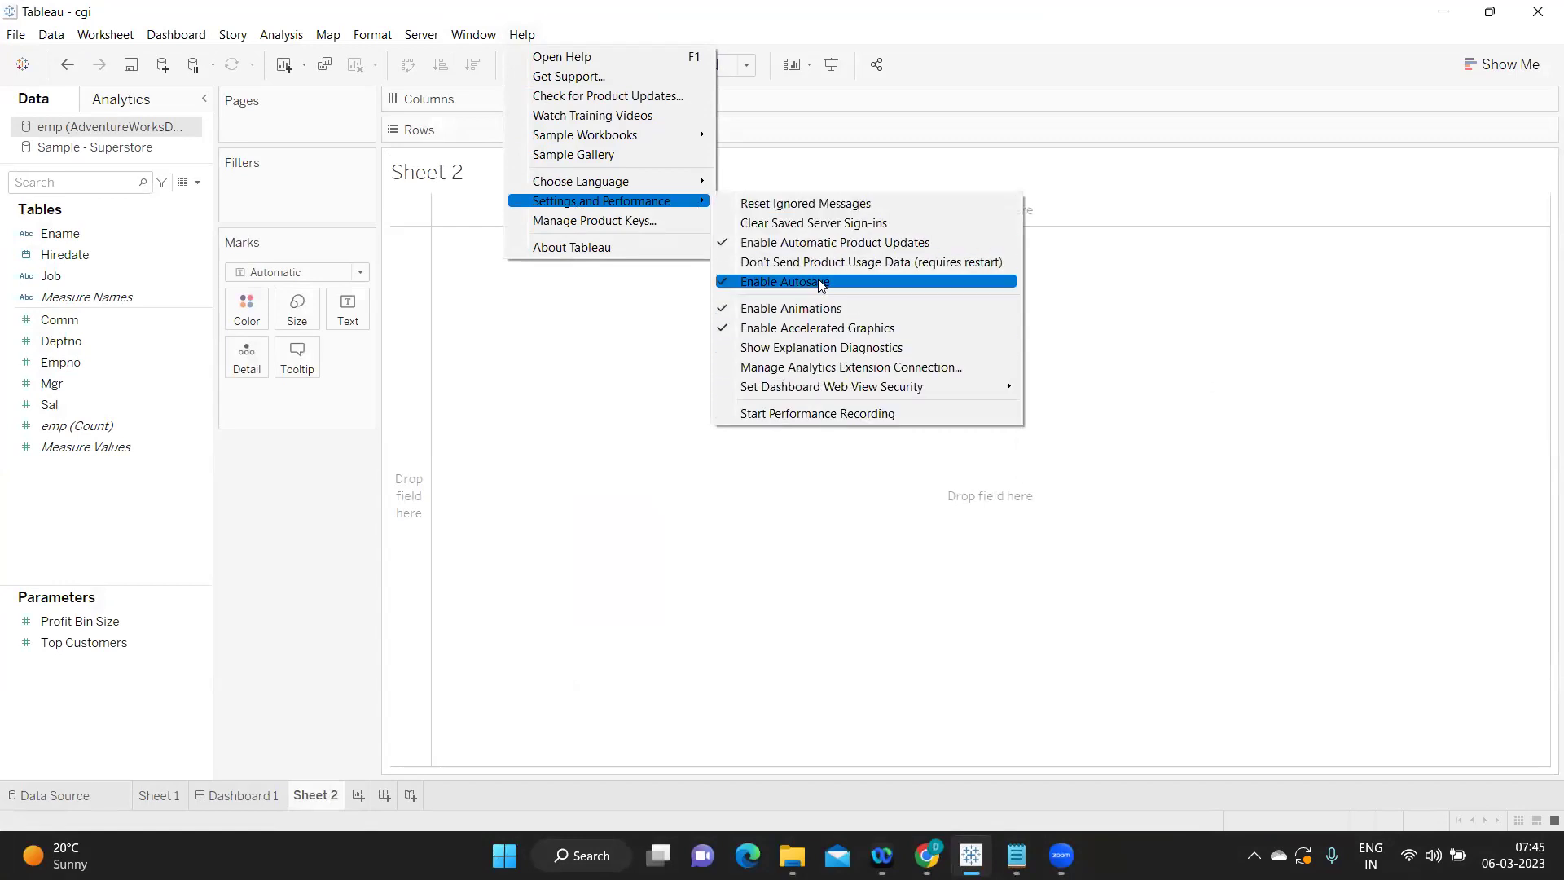
{"action": "left_click", "coordinate": [830, 368]}
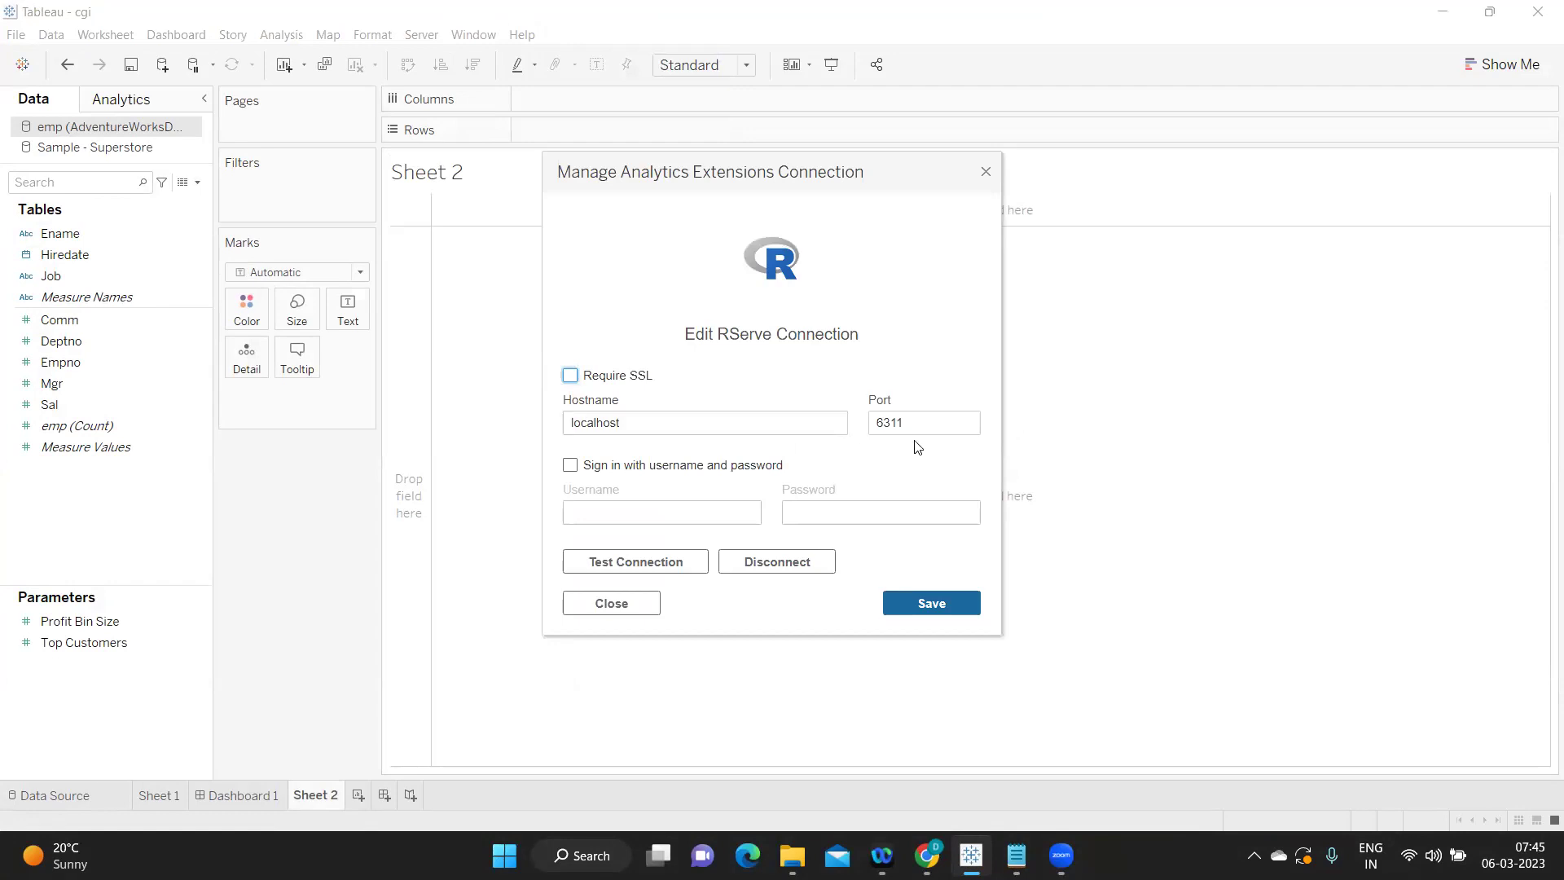
{"action": "left_click", "coordinate": [657, 569]}
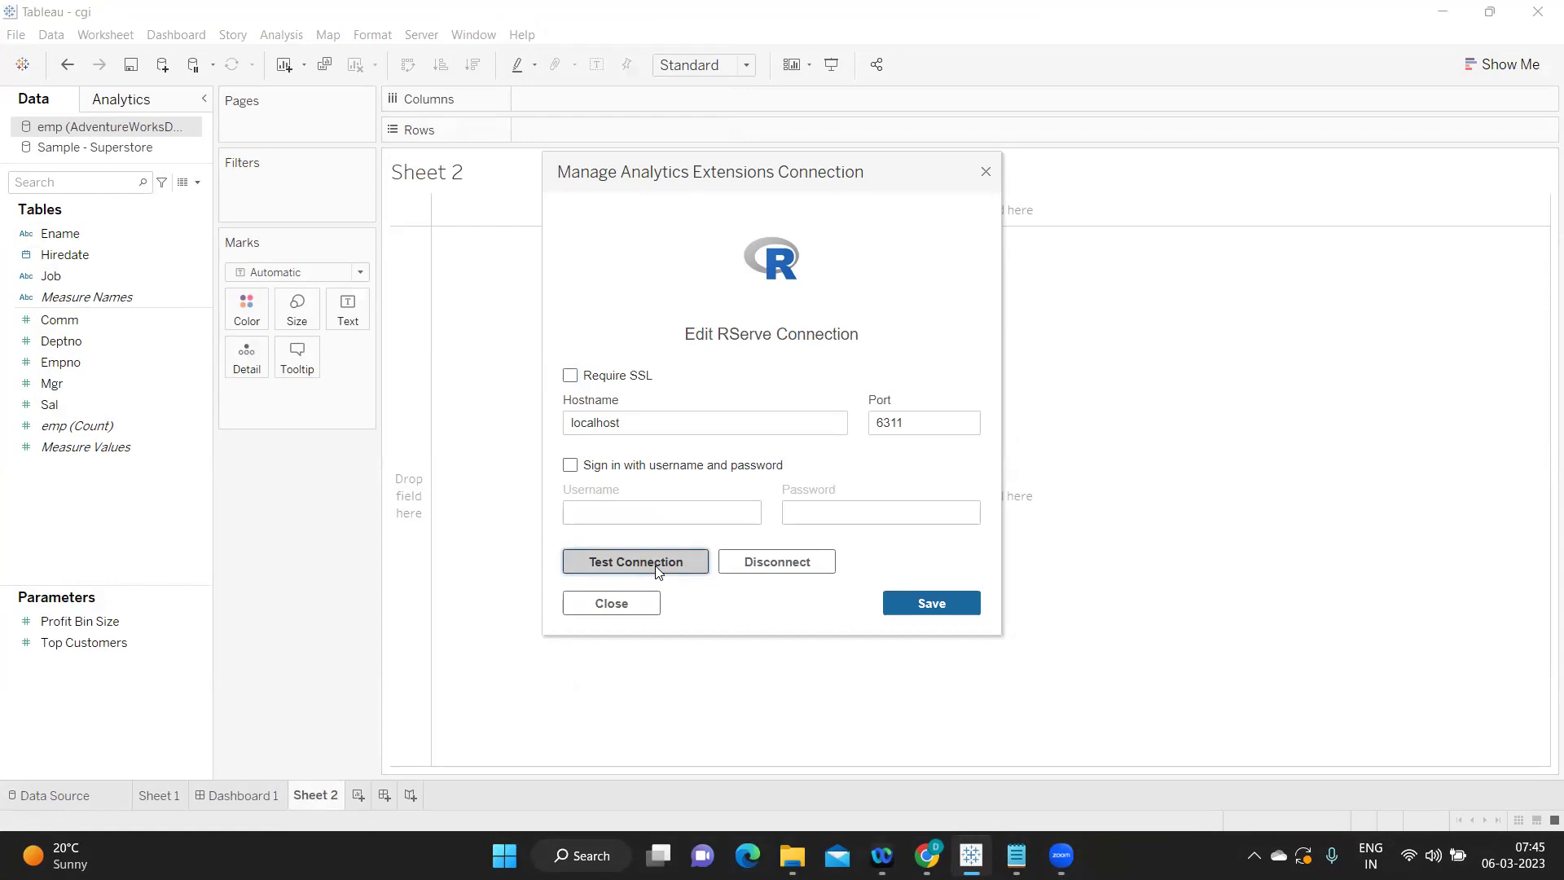
{"action": "left_click", "coordinate": [949, 422]}
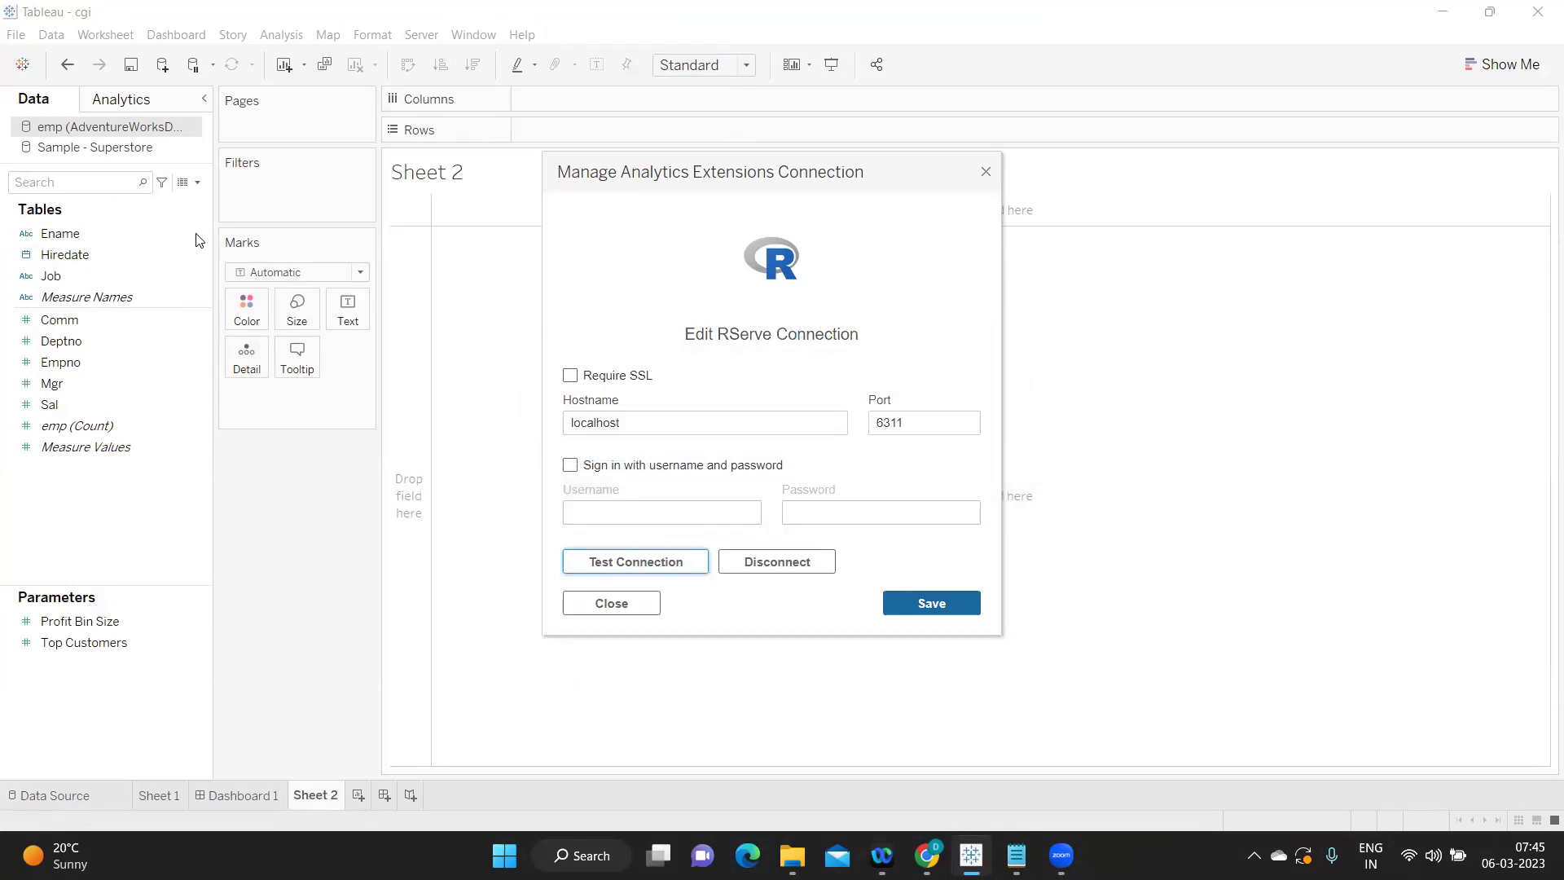
Step: Launch R x64 3.5.2 from the desktop and try to start the server with Rserver()
{"action": "key", "text": "super+d"}
{"action": "double_click", "coordinate": [132, 135]}
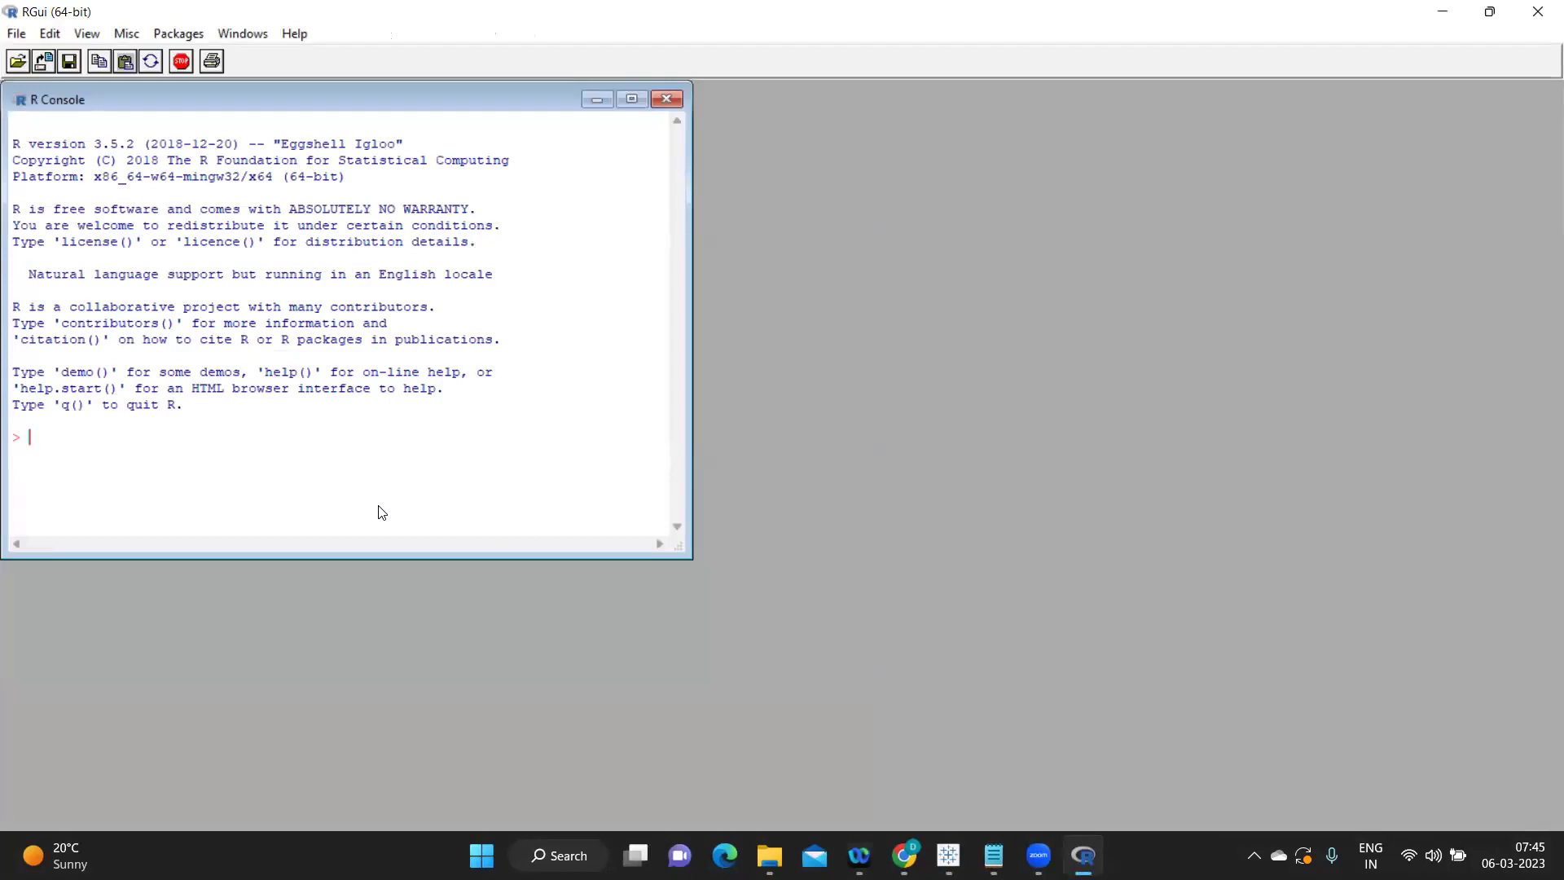
{"action": "type", "text": "Rserver()"}
{"action": "key", "text": "Return"}
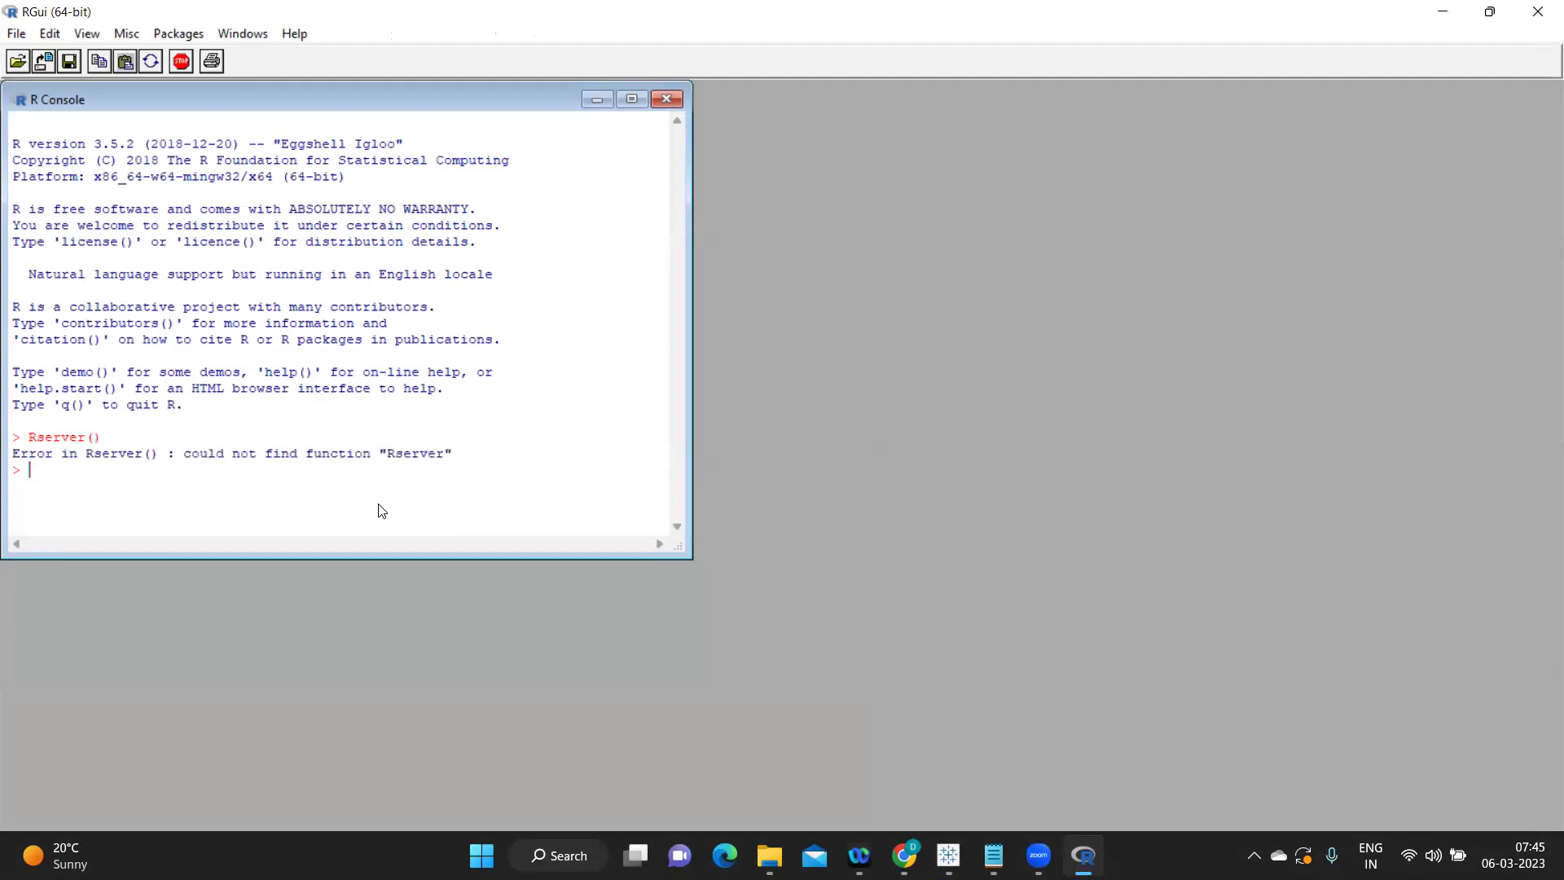
Step: Try to install the Rserve package with install.pacakges("Rserve") and review the commands in the R console
{"action": "type", "text": "install.pacakges(\"Rserve\")"}
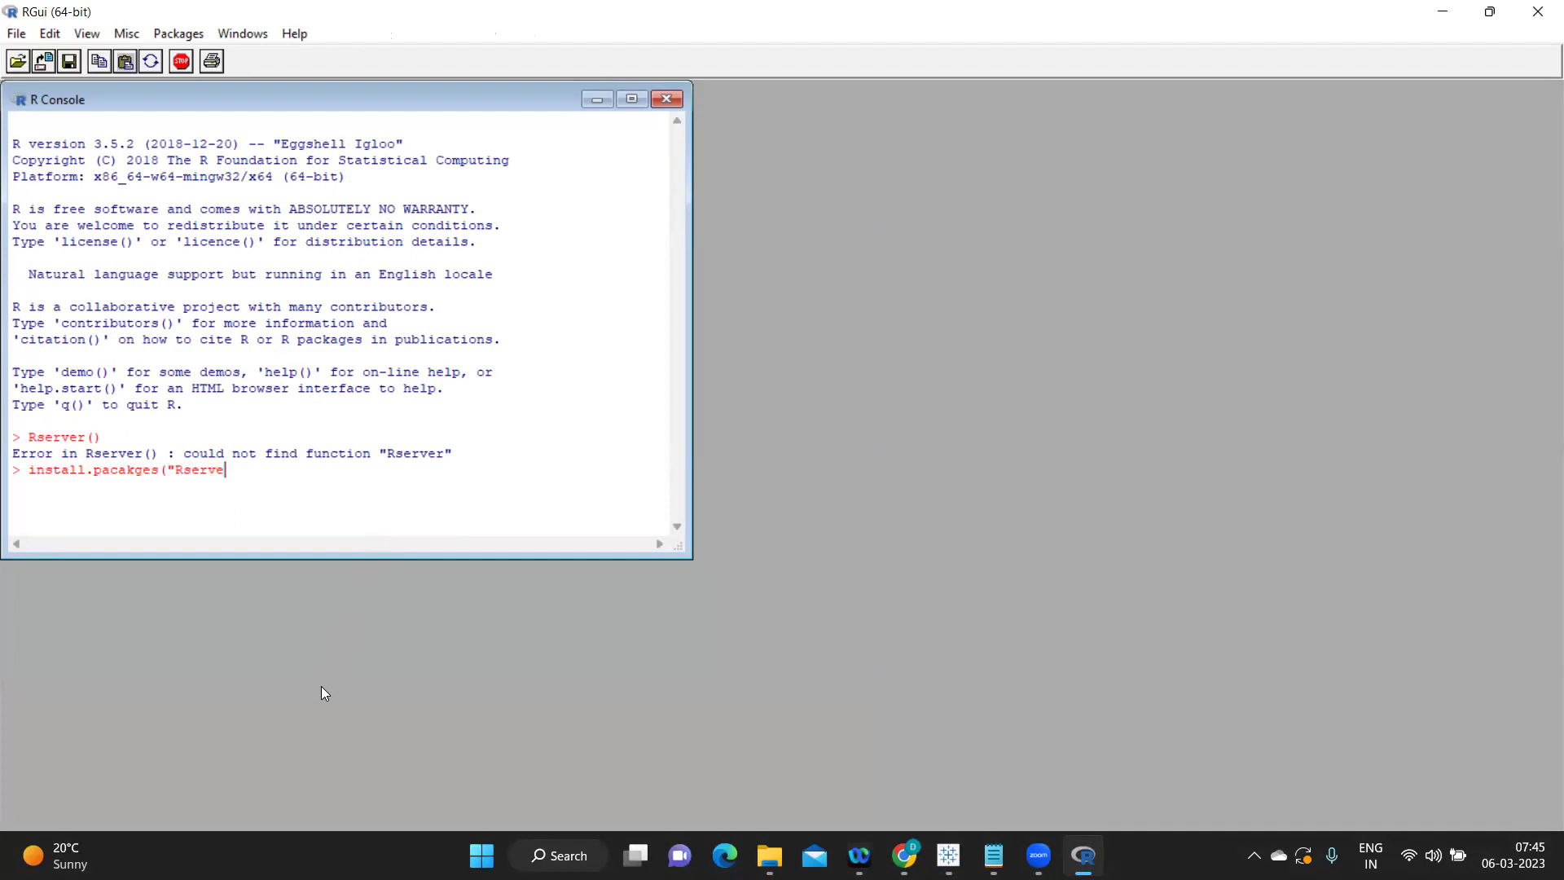
{"action": "key", "text": "Return"}
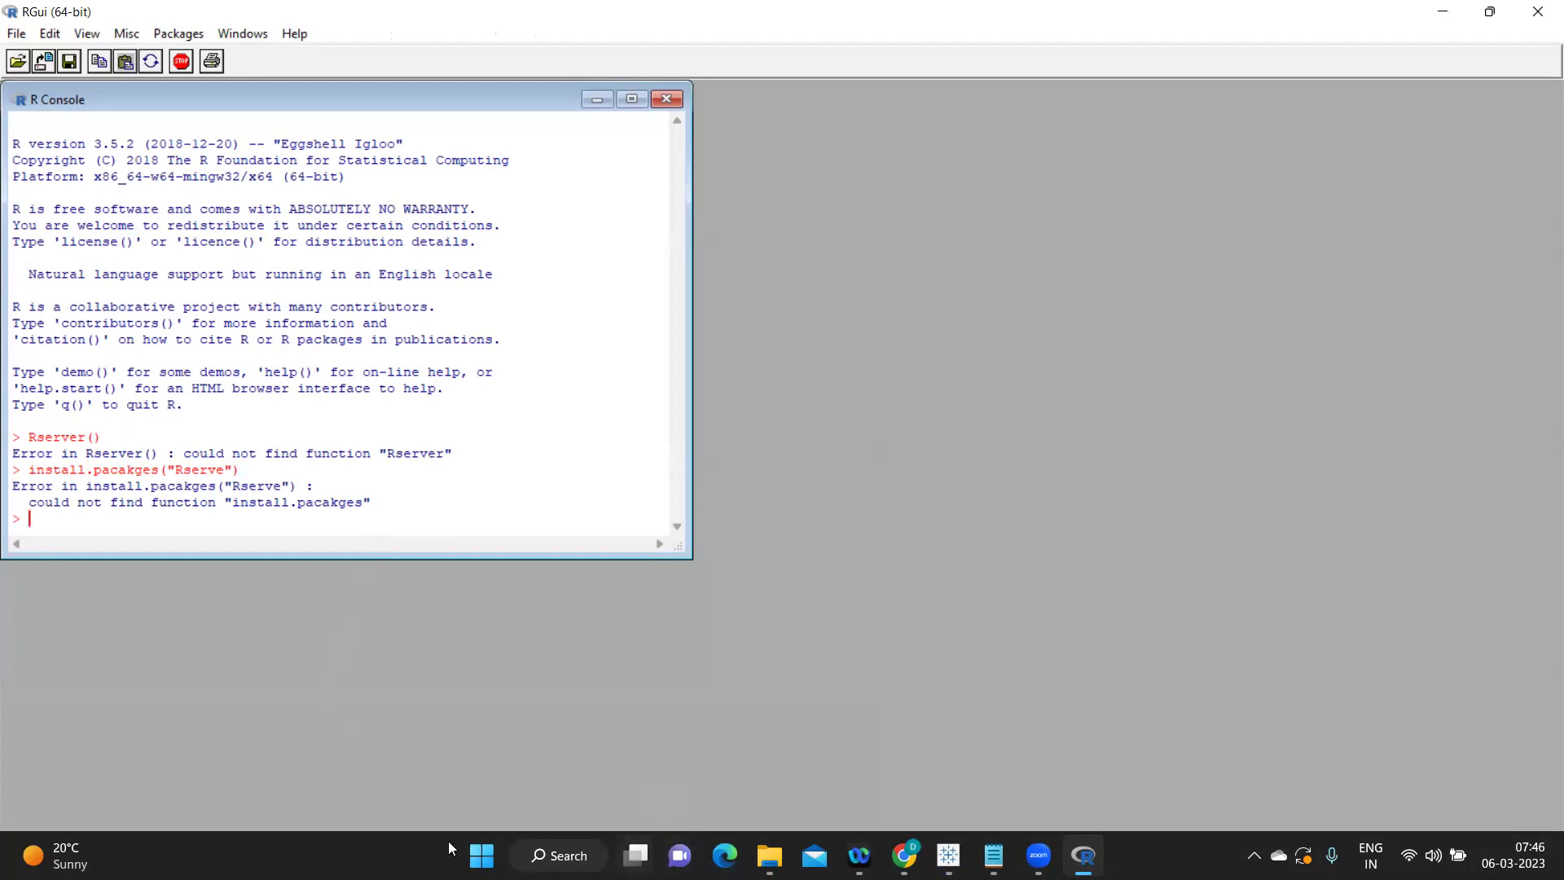
{"action": "left_click_drag", "start_coordinate": [22, 421], "coordinate": [318, 503]}
{"action": "left_click", "coordinate": [317, 504]}
{"action": "left_click_drag", "start_coordinate": [176, 470], "coordinate": [232, 471]}
{"action": "left_click_drag", "start_coordinate": [39, 438], "coordinate": [206, 473]}
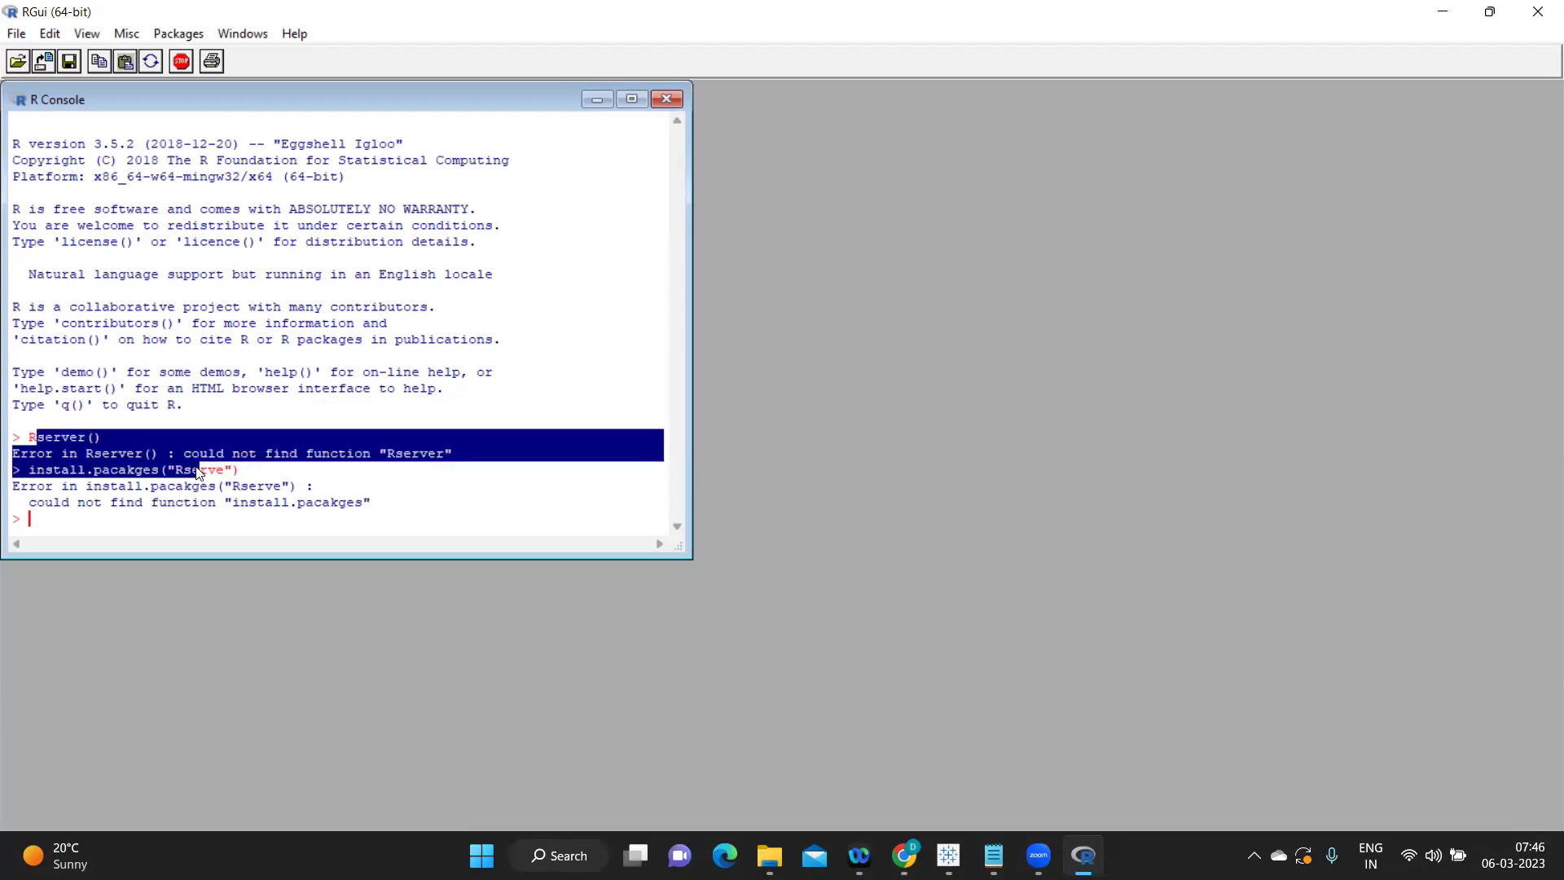
{"action": "left_click", "coordinate": [46, 443]}
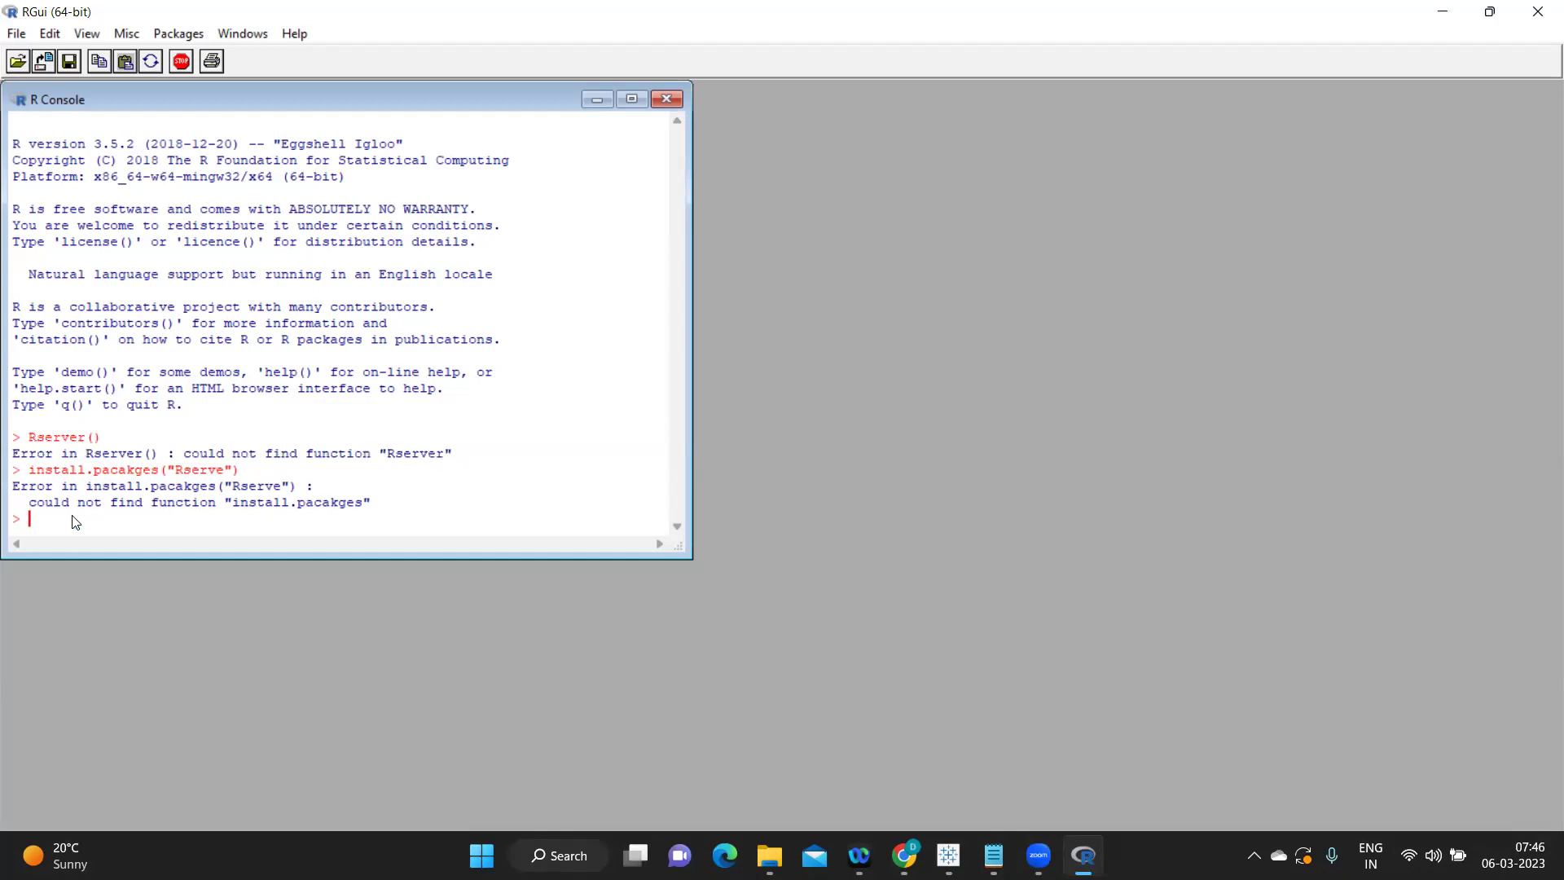
Step: Try to start Rserve by running Rserve() and libaray(Rserve()) in the R console
{"action": "type", "text": "Rserve()"}
{"action": "key", "text": "Return"}
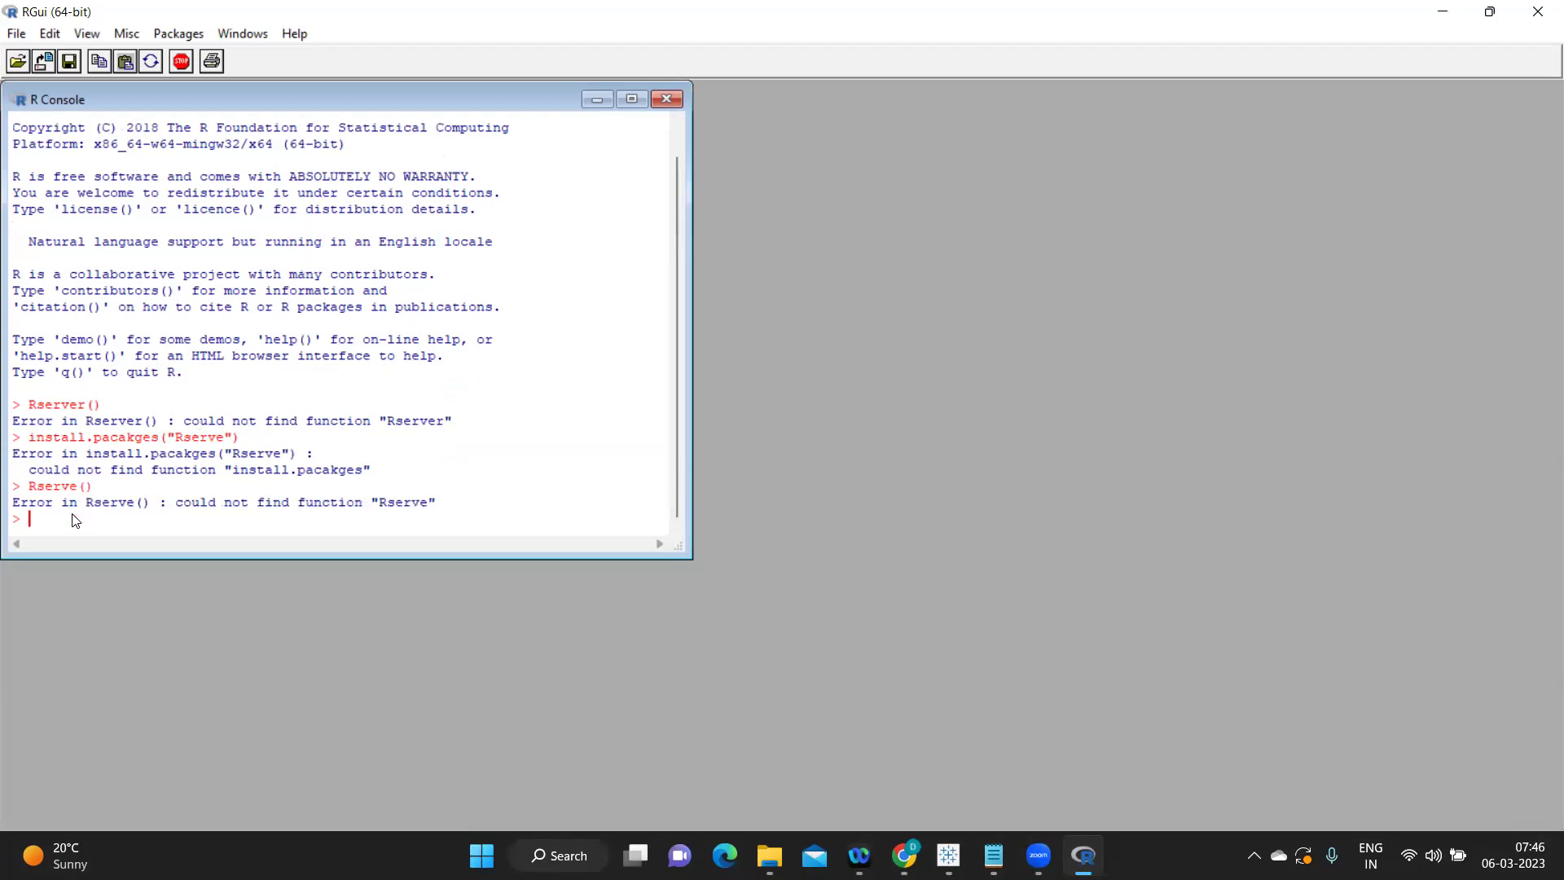
{"action": "type", "text": "libar"}
{"action": "type", "text": "ry("}
{"action": "key", "text": "BackSpace"}
{"action": "type", "text": ".R"}
{"action": "key", "text": "BackSpace"}
{"action": "key", "text": "BackSpace"}
{"action": "type", "text": "(Rserve())"}
{"action": "key", "text": "Return"}
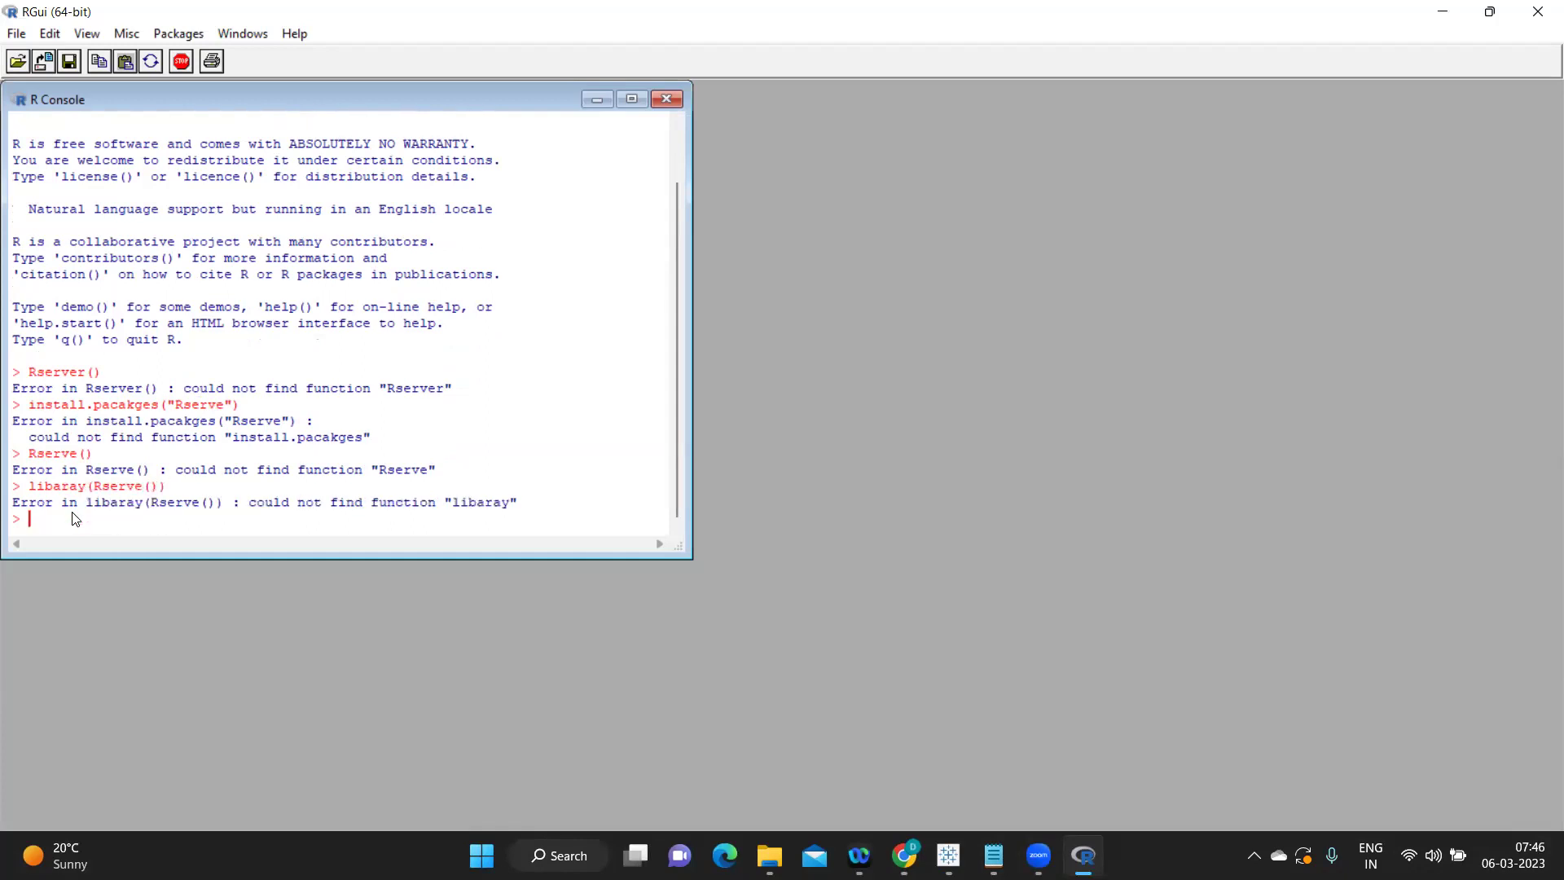
Step: Return to Tableau, review the RServe connection's hostname and port, and close the analytics extension settings
{"action": "key", "text": "alt+Tab"}
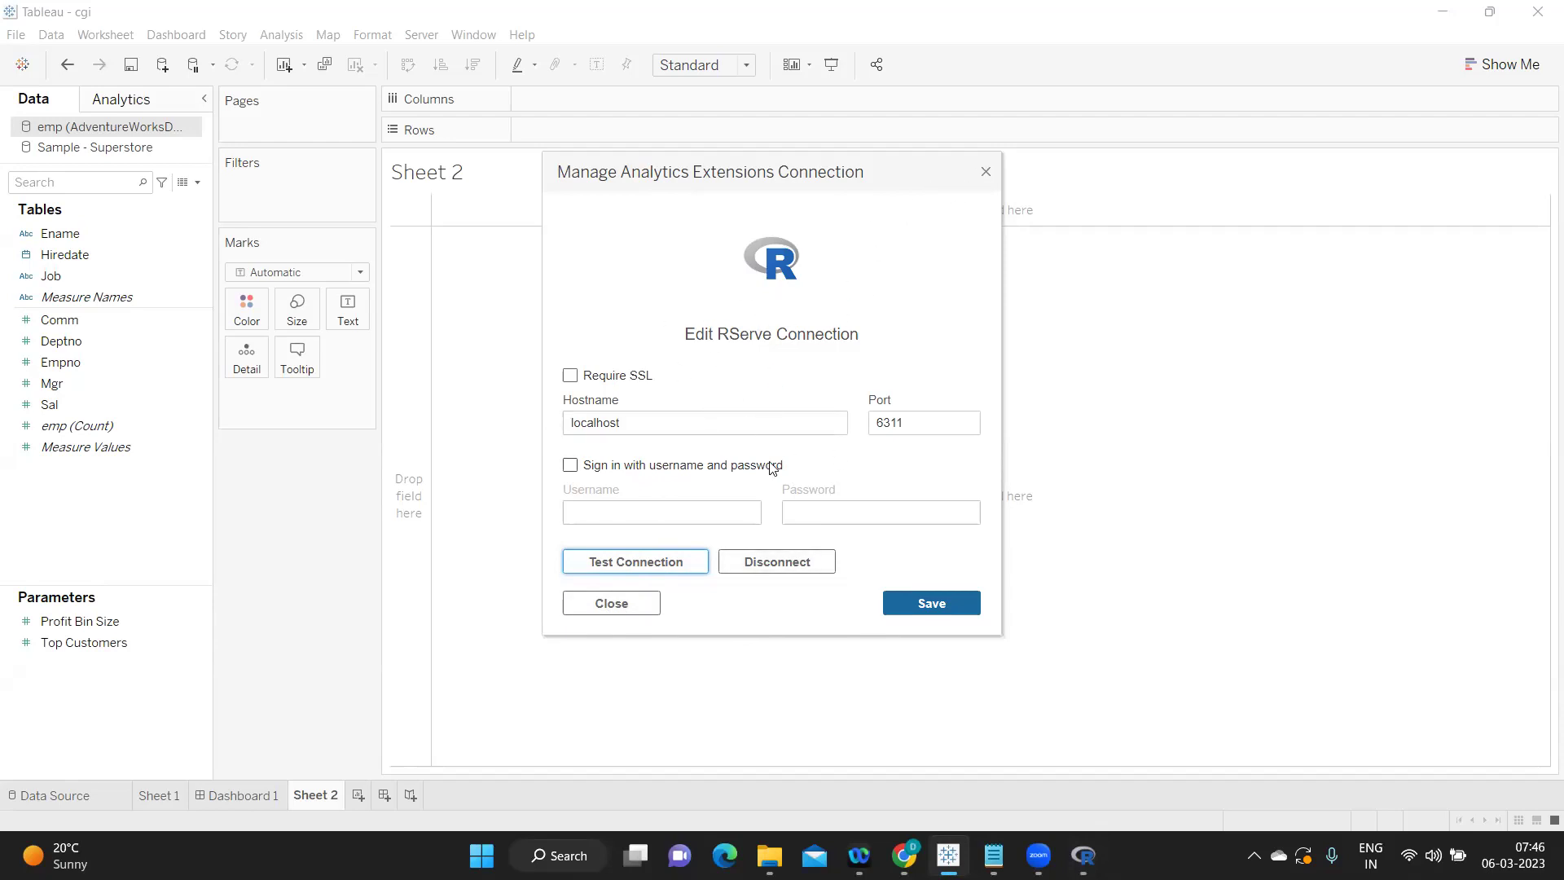
{"action": "left_click", "coordinate": [745, 424]}
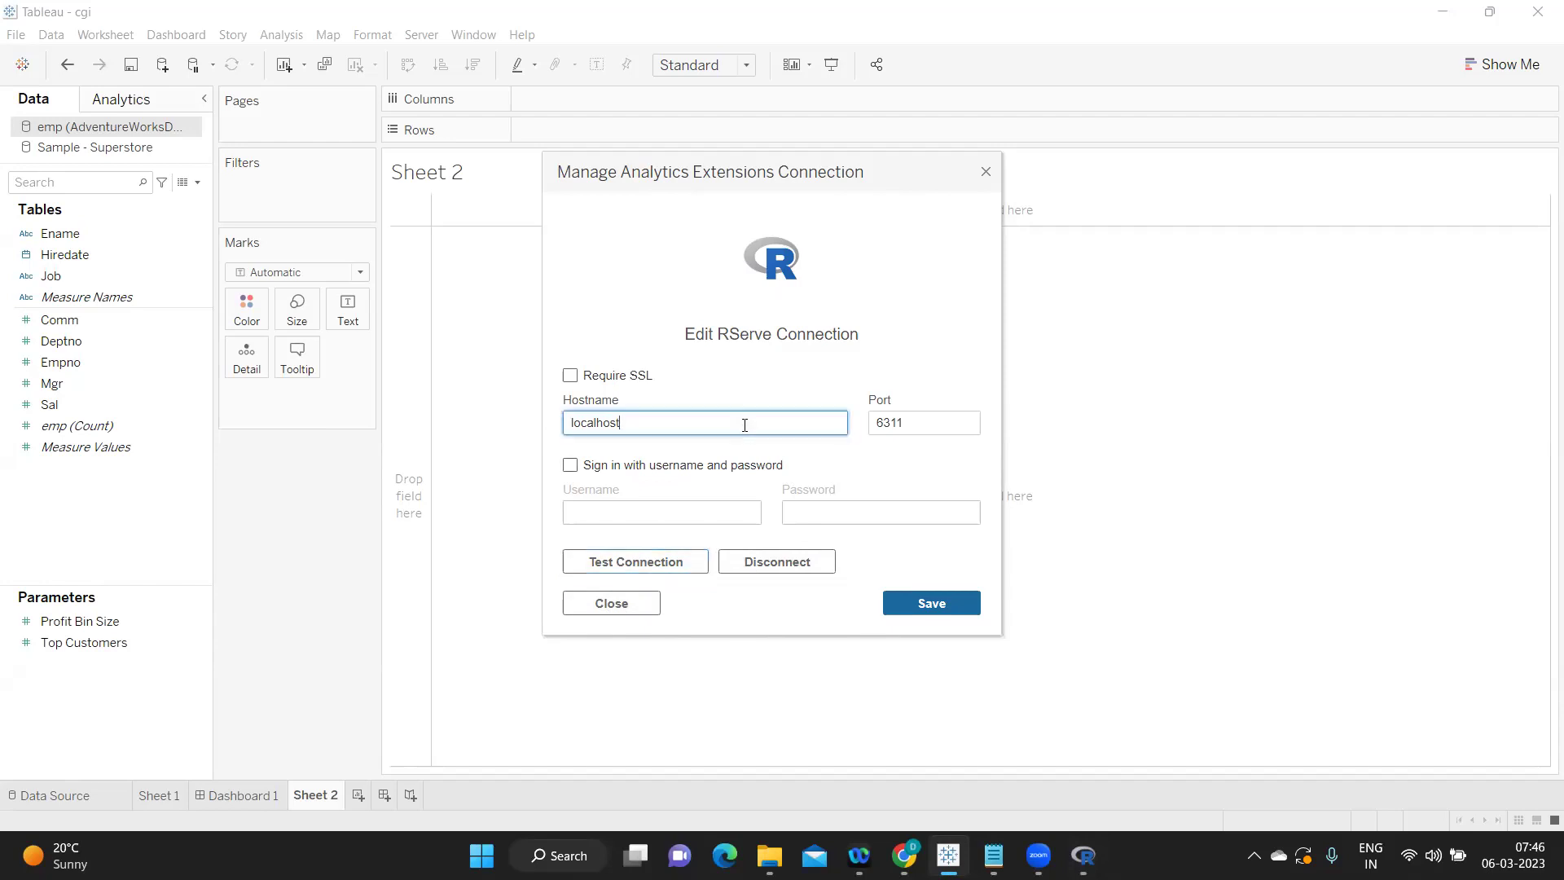
{"action": "left_click_drag", "start_coordinate": [744, 424], "coordinate": [533, 428]}
{"action": "key", "text": "Tab"}
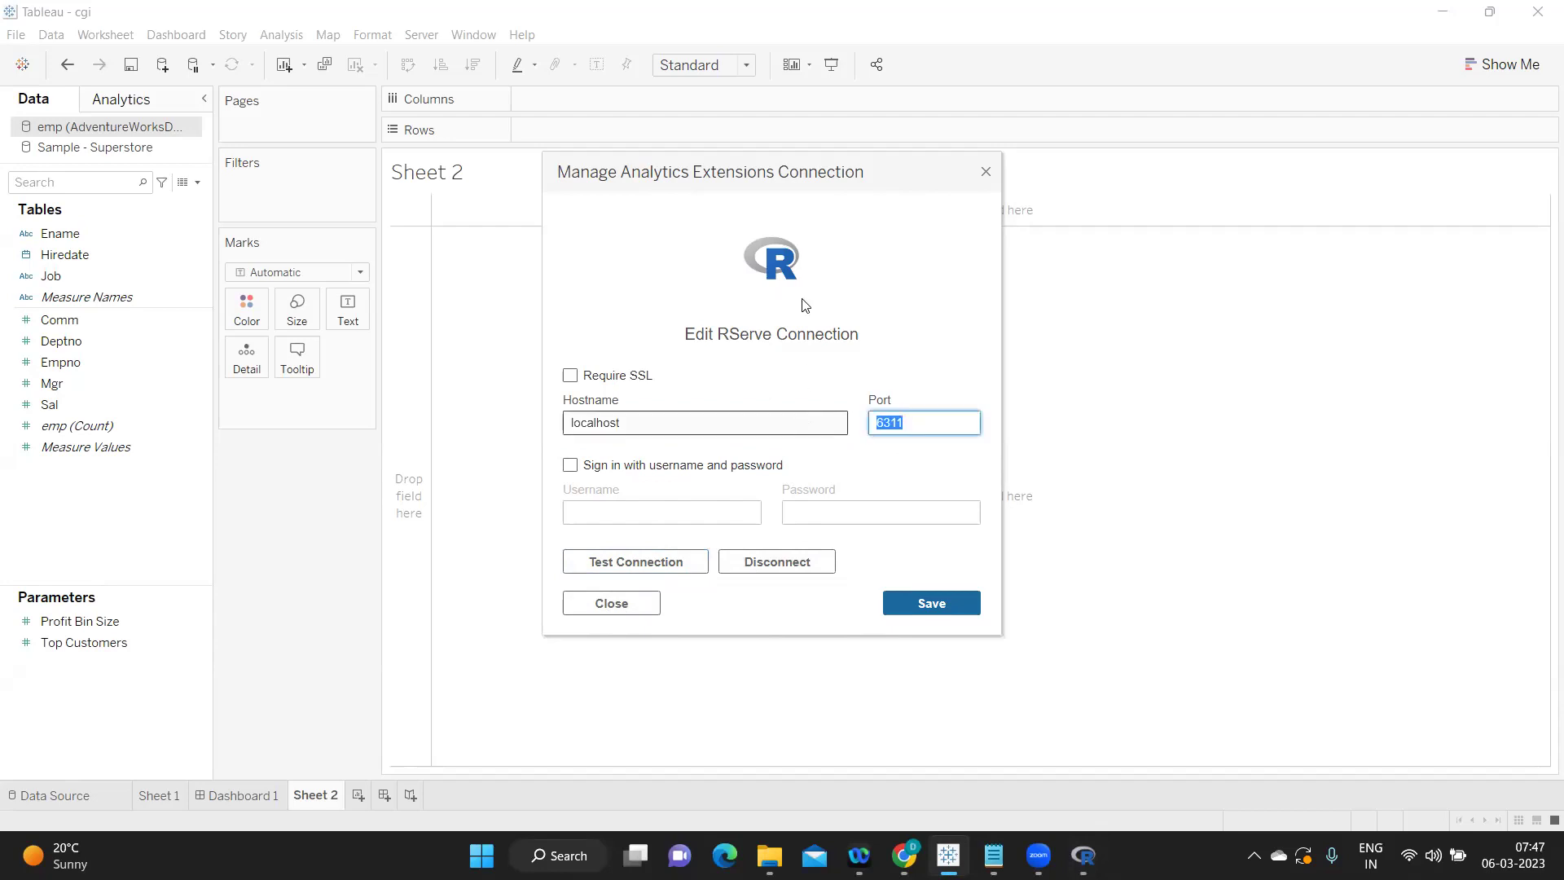
{"action": "left_click", "coordinate": [986, 174]}
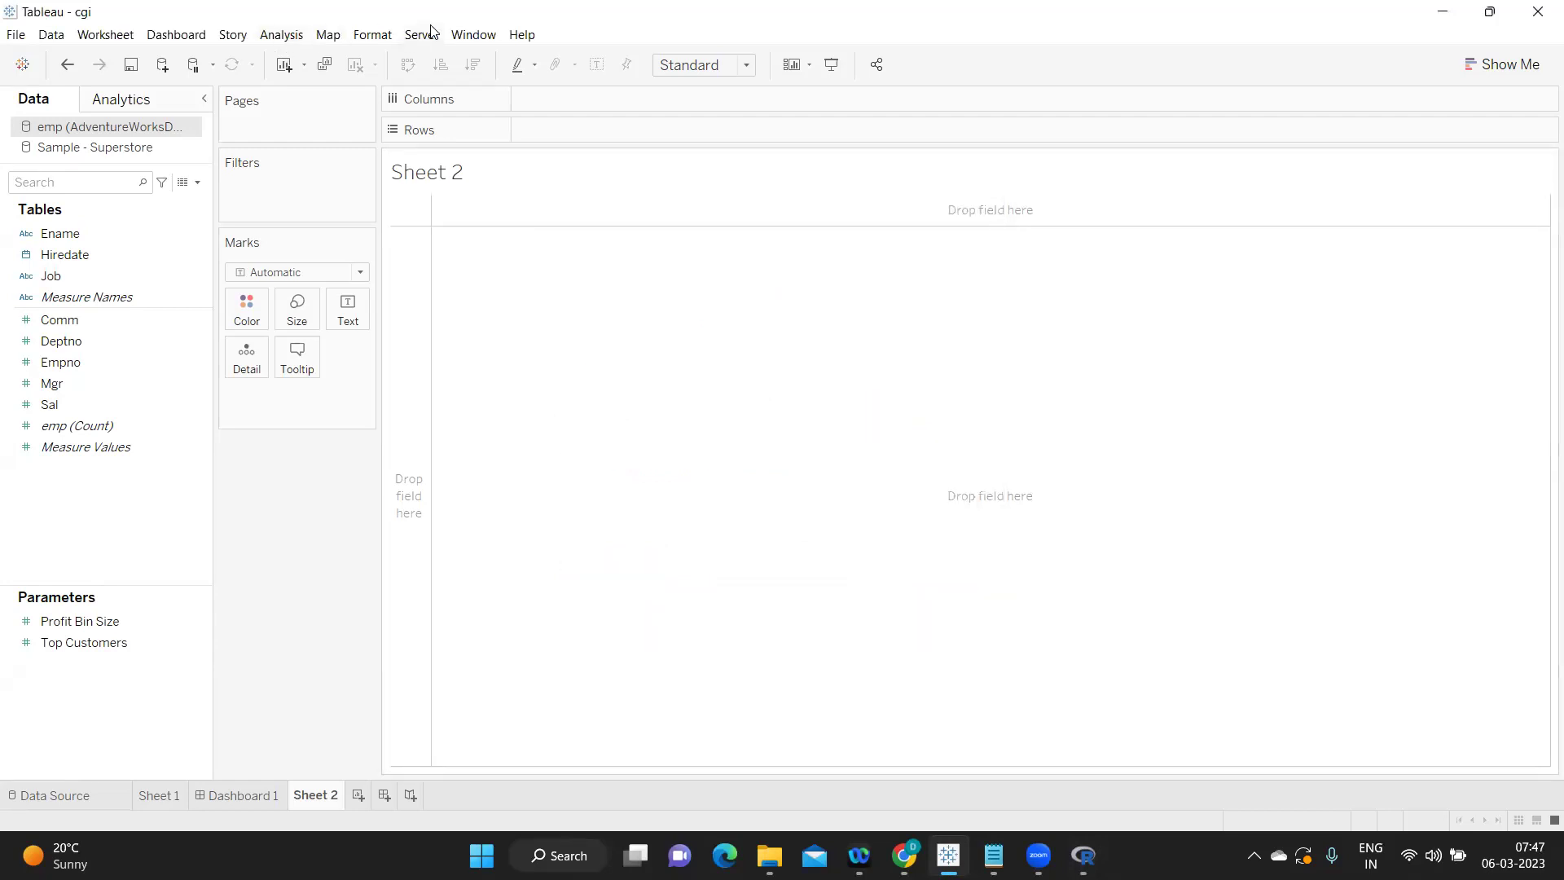
Step: Start a new calculated field on the emp data source and search its function list for "sc"
{"action": "left_click", "coordinate": [196, 183]}
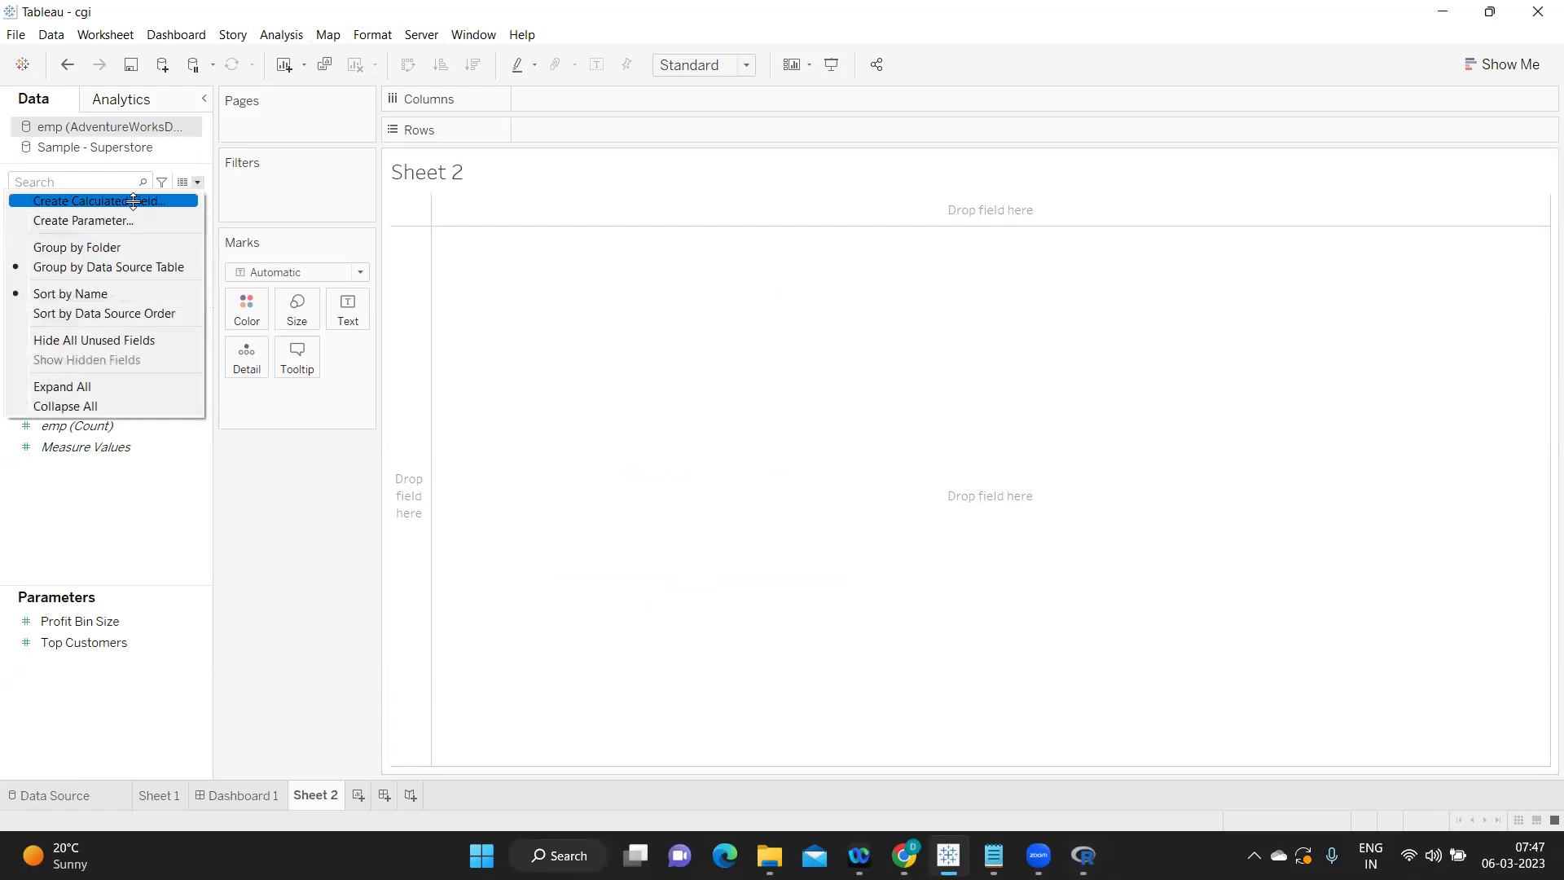
{"action": "left_click", "coordinate": [123, 199]}
{"action": "left_click", "coordinate": [586, 330]}
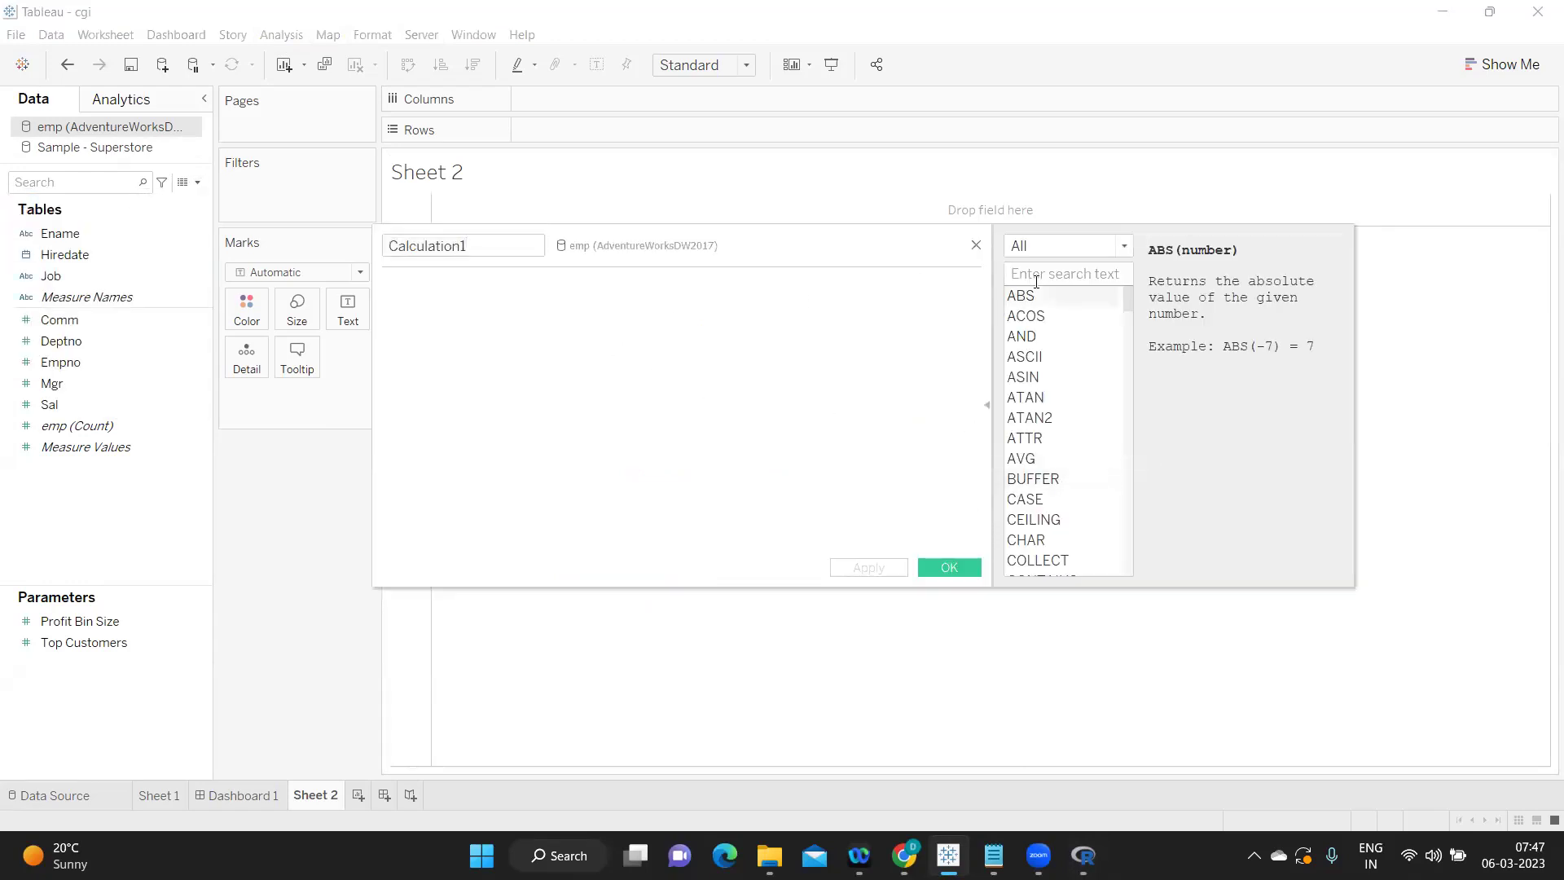
{"action": "type", "text": "sc"}
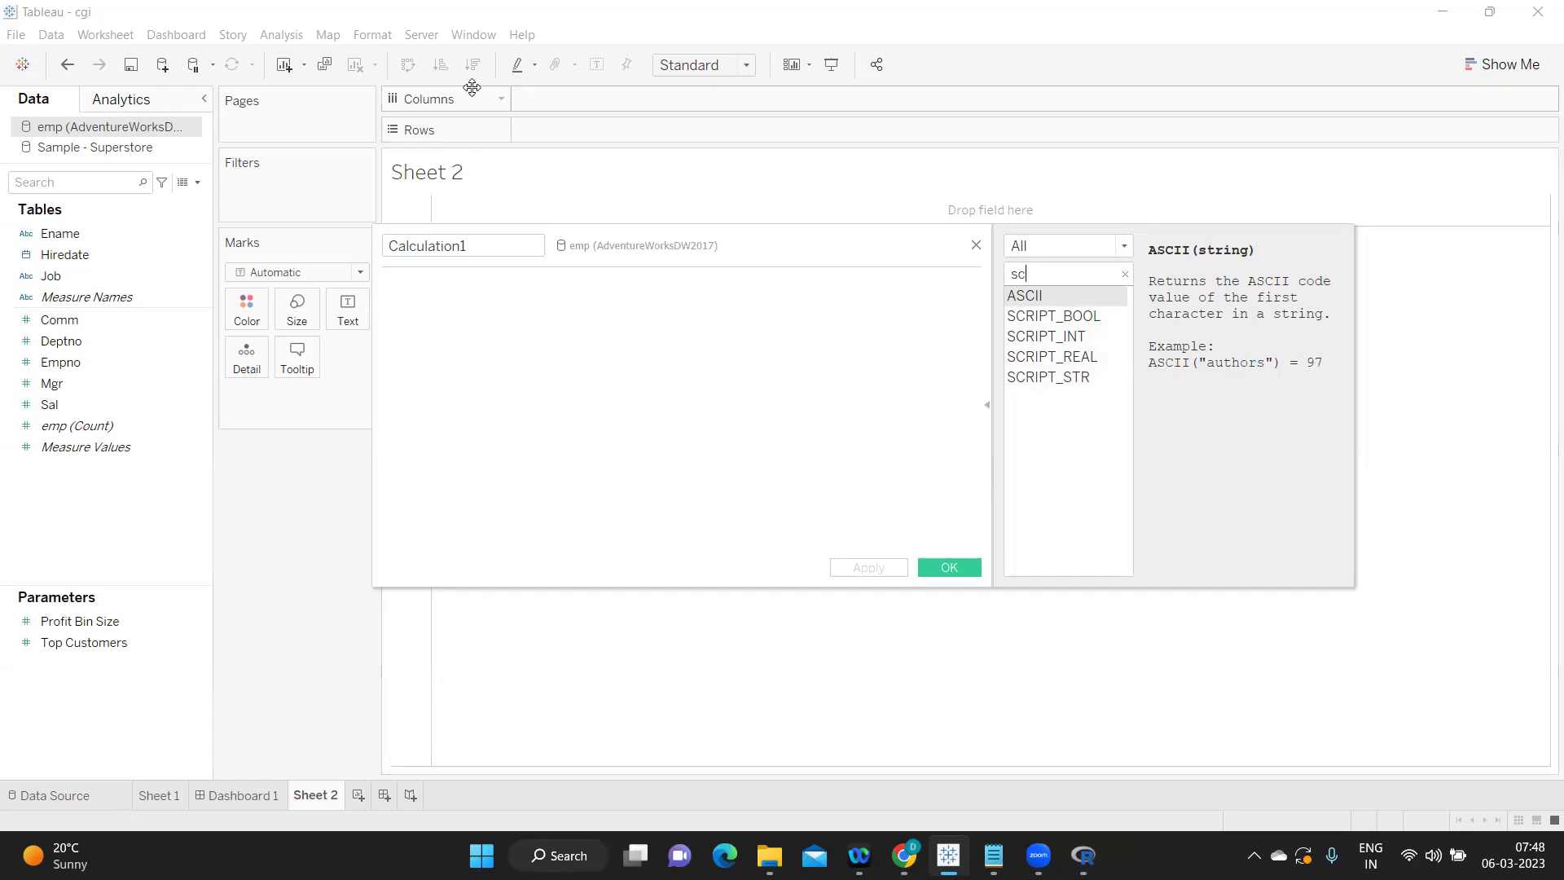
Step: Locate the Manage Analytics Extension Connection option again and switch to the R console
{"action": "left_click", "coordinate": [521, 36]}
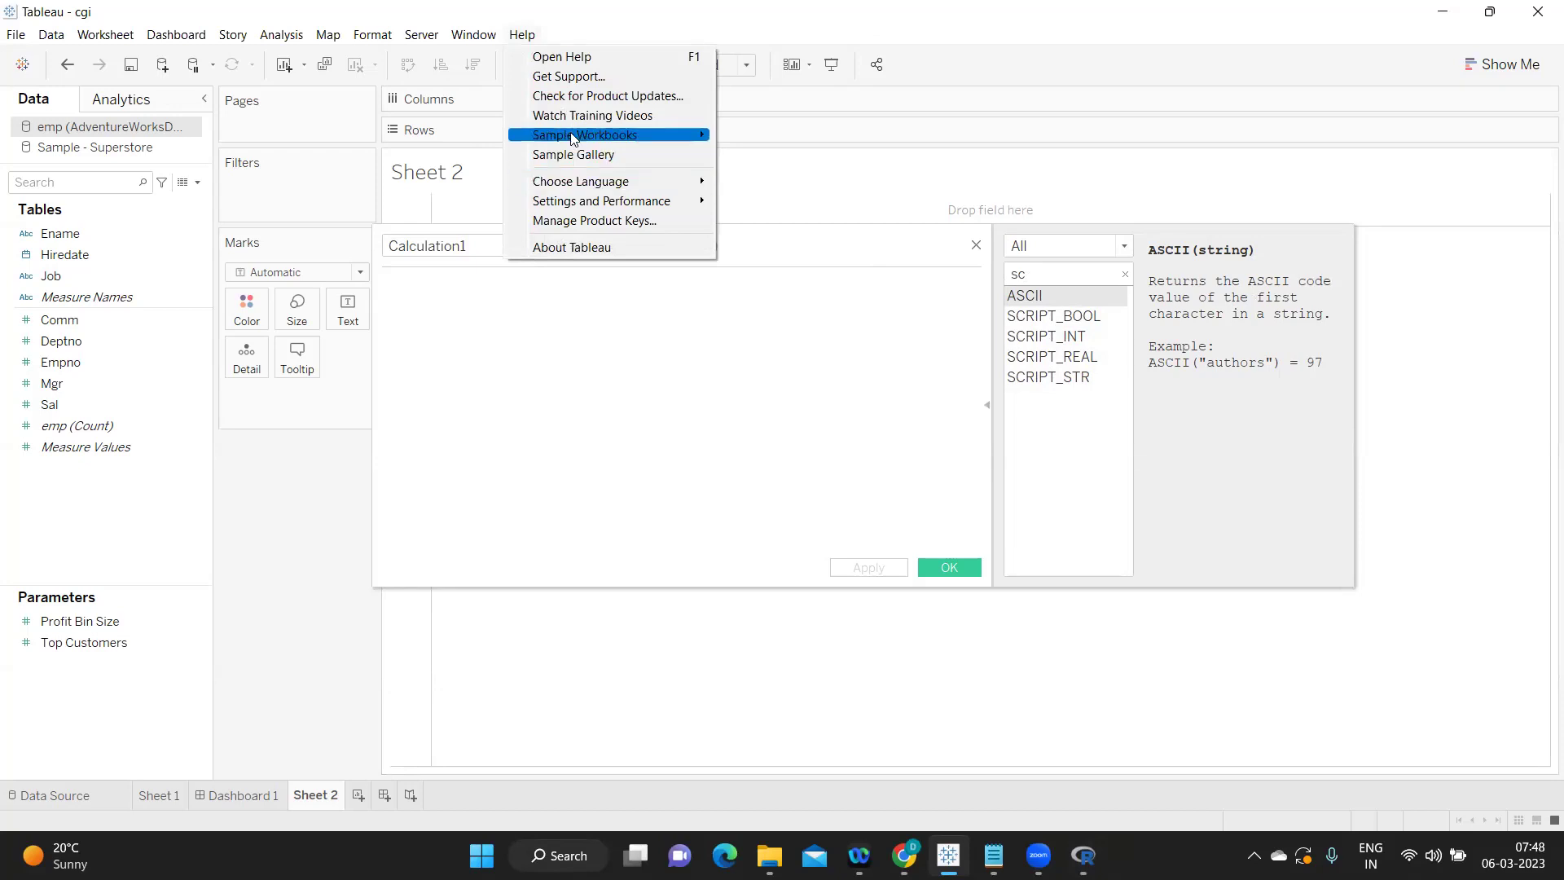
{"action": "mouse_move", "coordinate": [584, 201]}
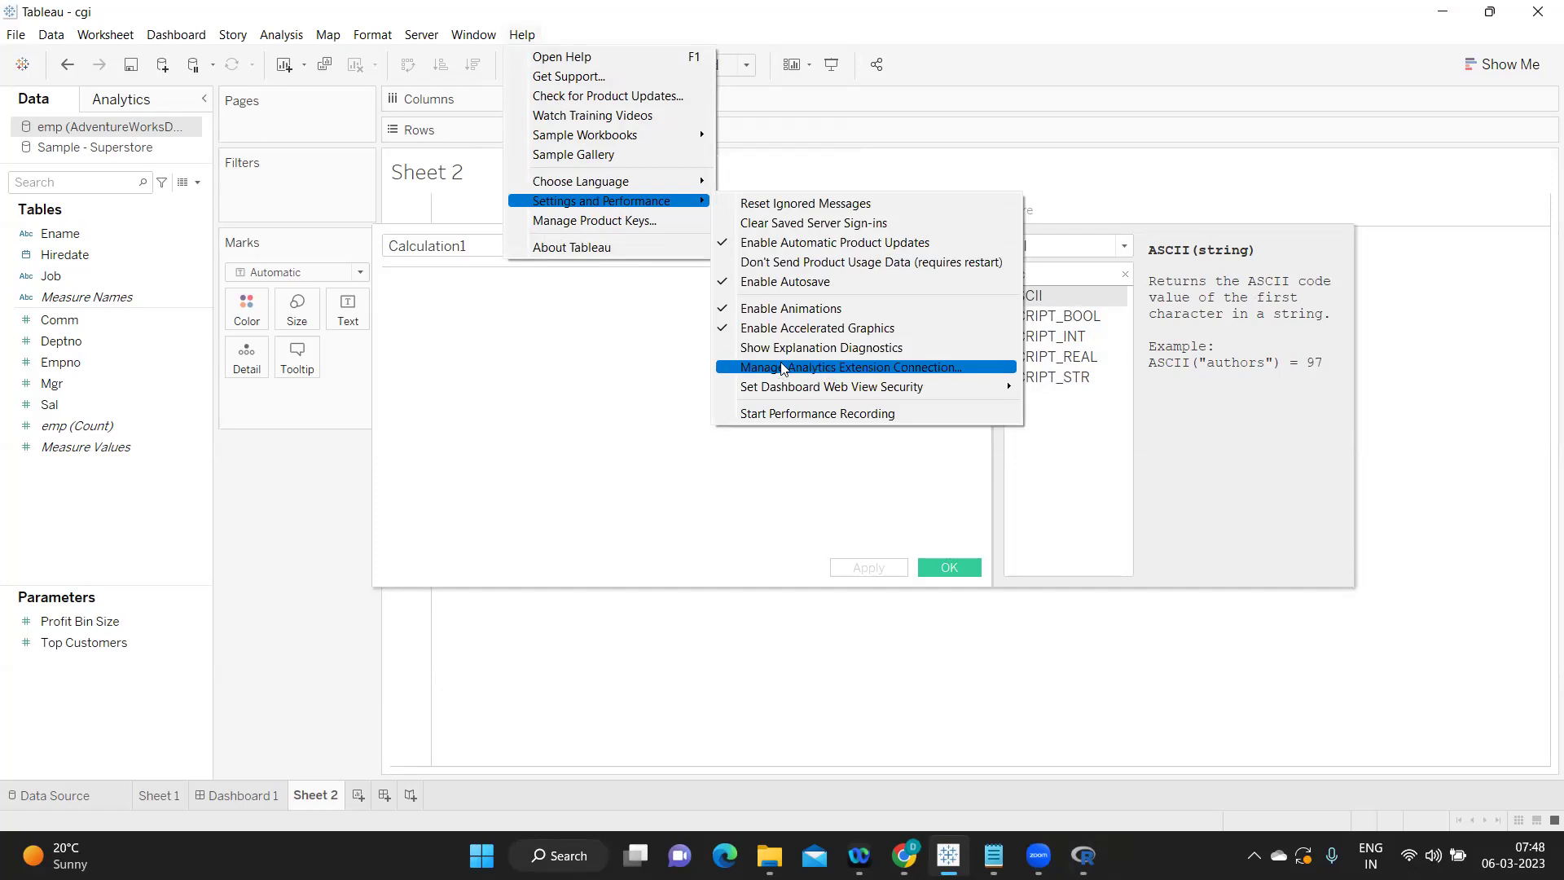
{"action": "key", "text": "alt+Tab"}
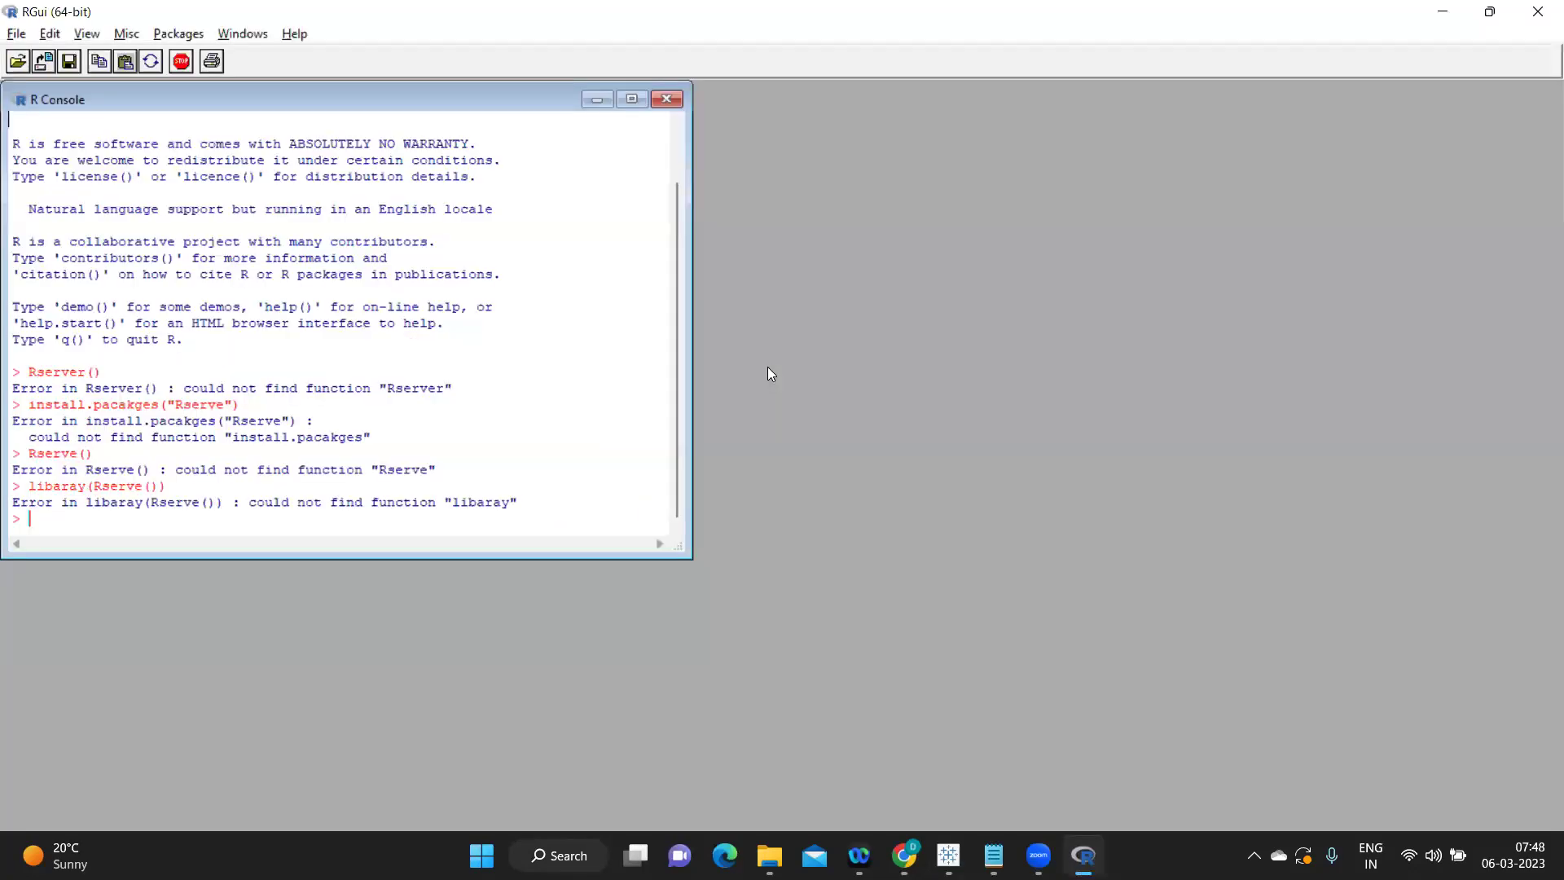
Step: Switch to the interview question list in Notepad and highlight question 3, then questions 4 and 5 on complex charts and challenge scenarios
{"action": "key", "text": "alt+Tab"}
{"action": "key", "text": "Tab"}
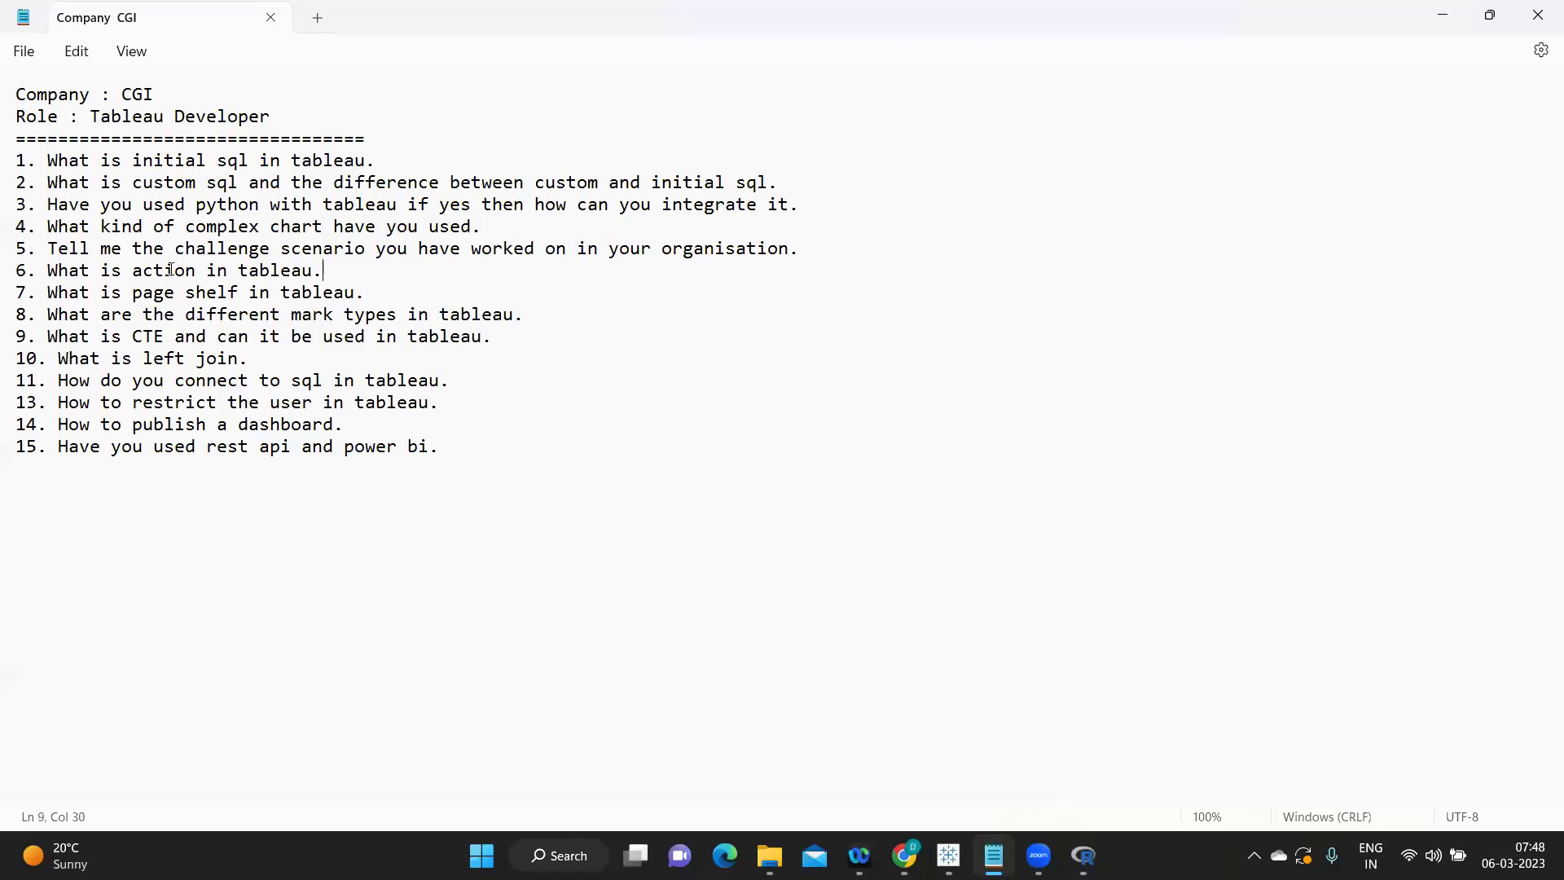
{"action": "left_click_drag", "start_coordinate": [472, 208], "coordinate": [843, 206]}
{"action": "left_click", "coordinate": [723, 405]}
{"action": "left_click_drag", "start_coordinate": [17, 228], "coordinate": [819, 246]}
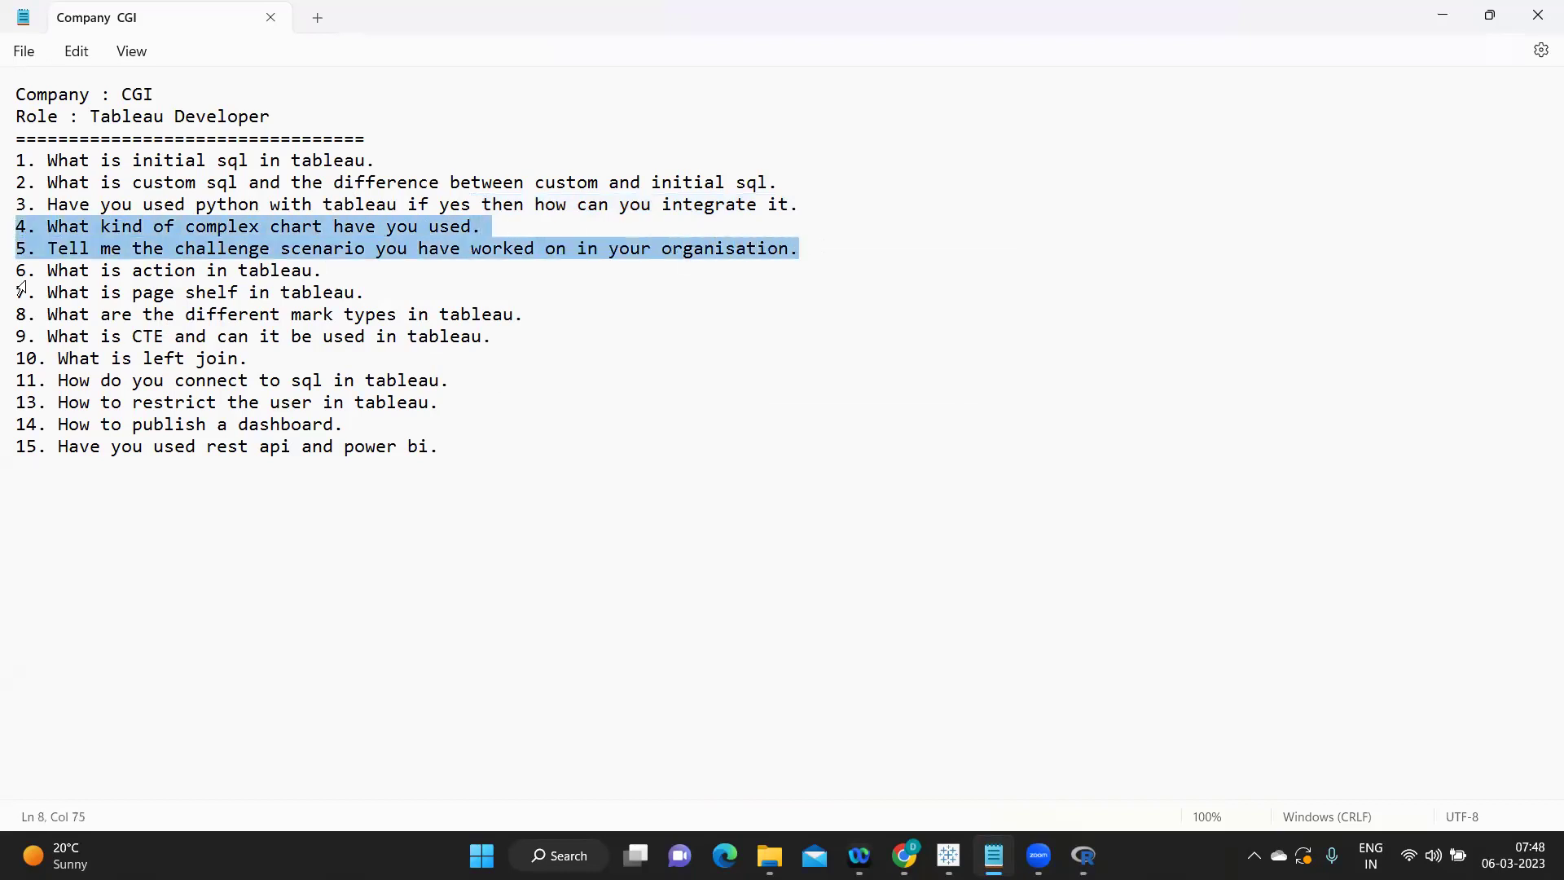
{"action": "left_click", "coordinate": [111, 227]}
{"action": "left_click_drag", "start_coordinate": [38, 227], "coordinate": [516, 228]}
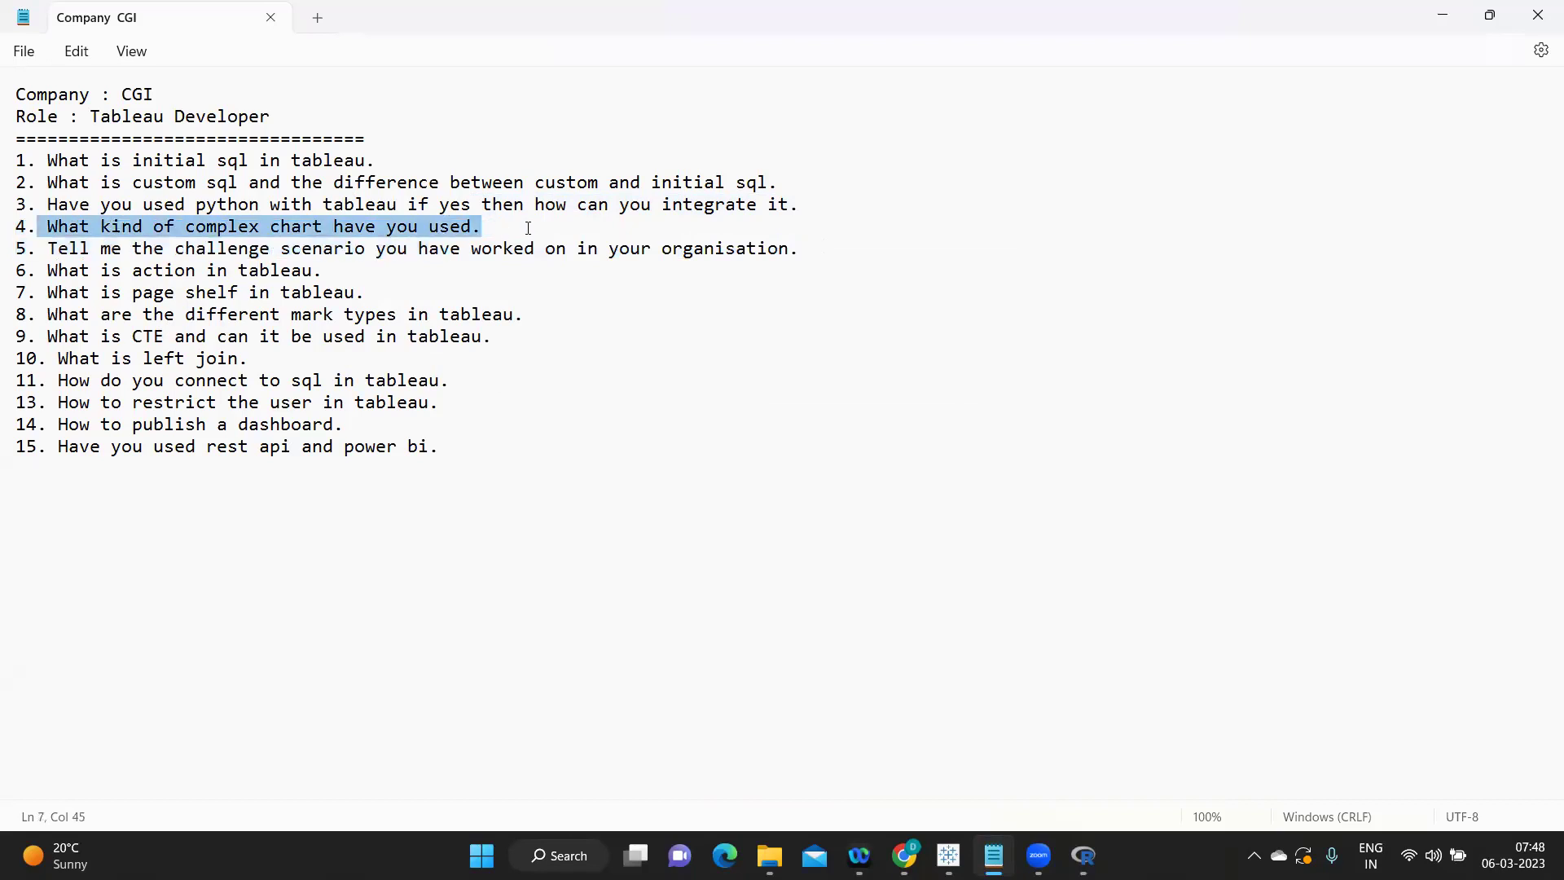
{"action": "left_click_drag", "start_coordinate": [70, 248], "coordinate": [816, 248]}
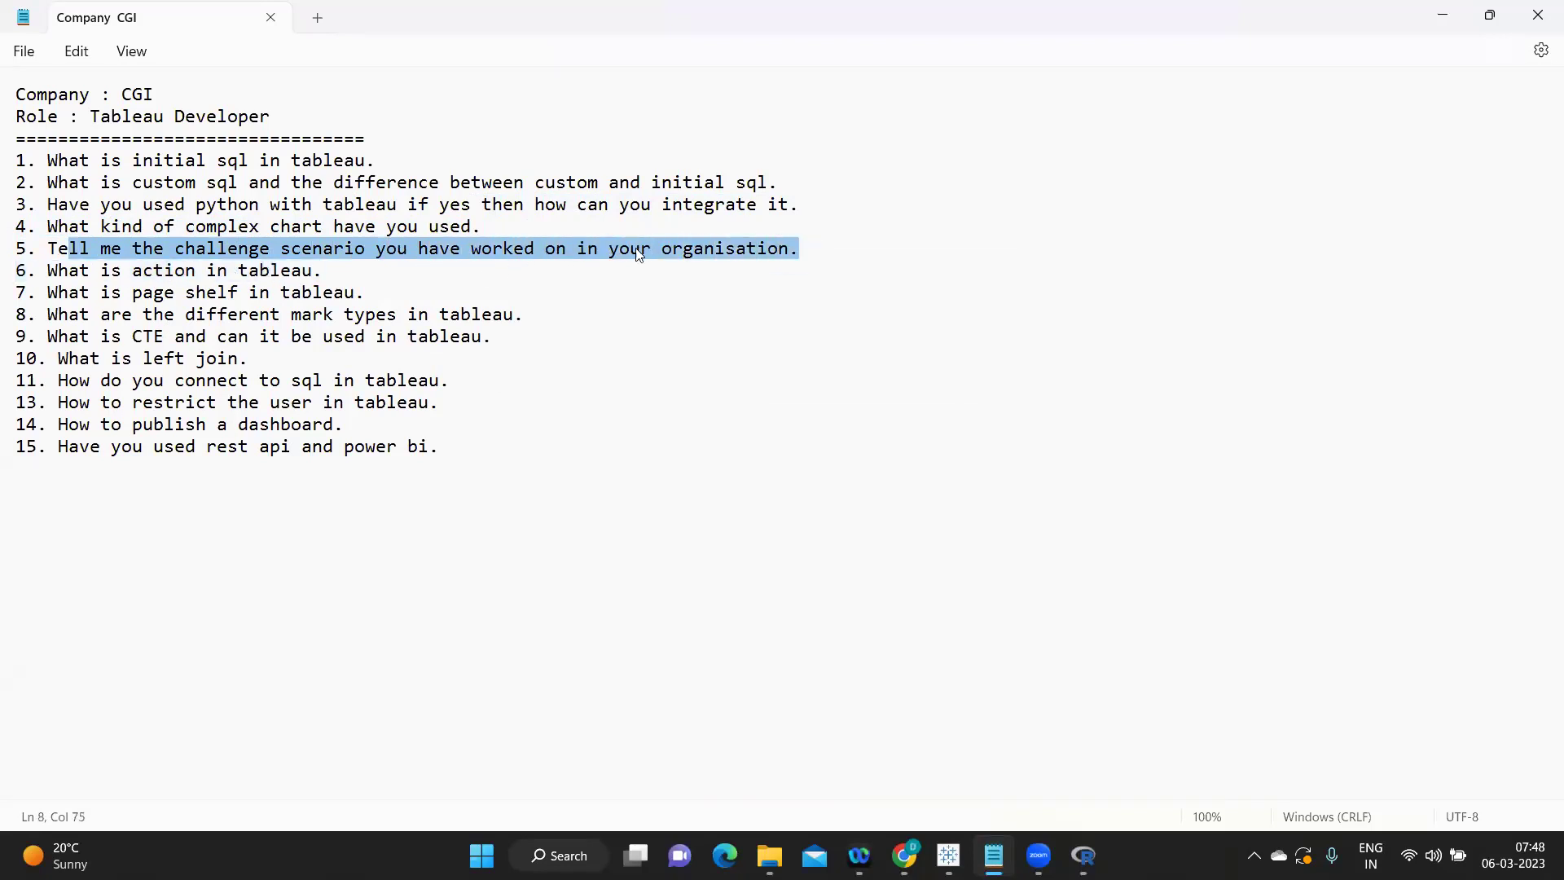
{"action": "left_click_drag", "start_coordinate": [186, 226], "coordinate": [337, 227]}
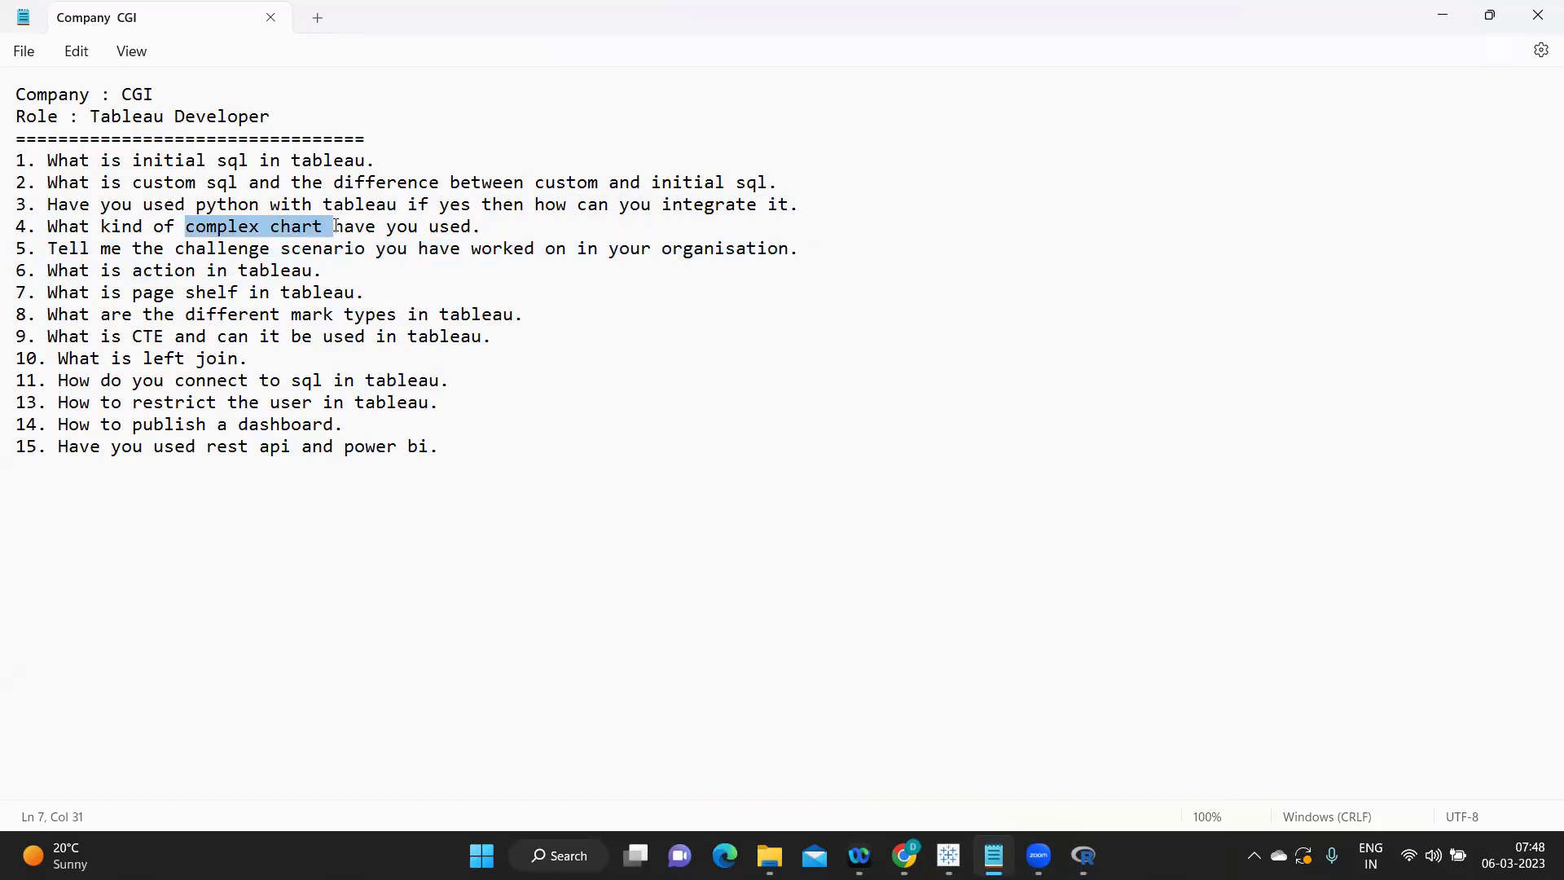
Step: Switch to Tableau and display the available chart types in Show Me
{"action": "mouse_move", "coordinate": [949, 856]}
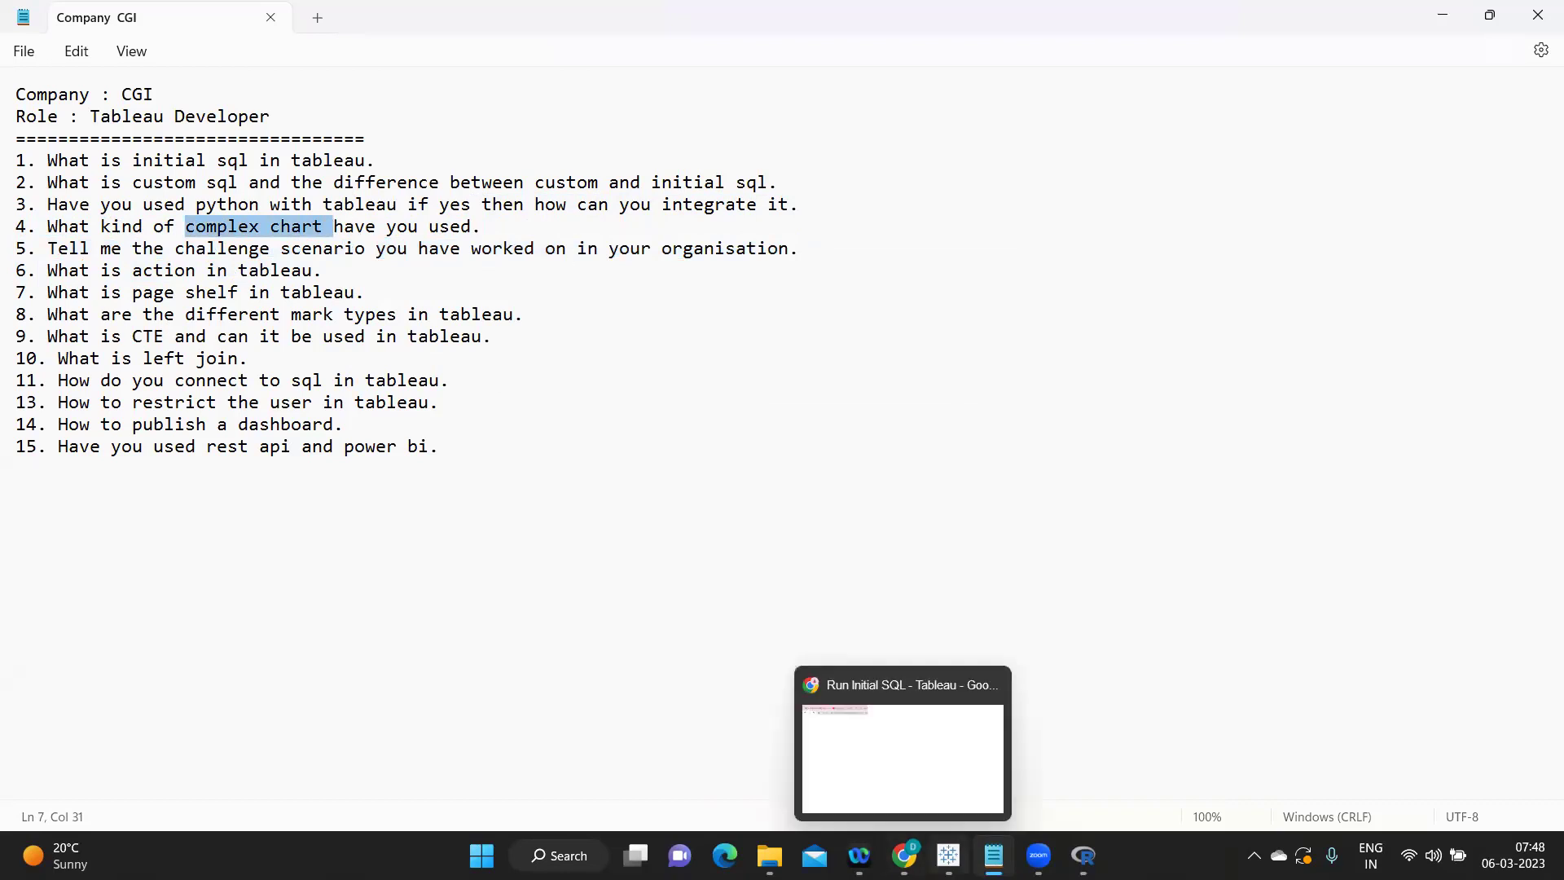
{"action": "left_click", "coordinate": [940, 795]}
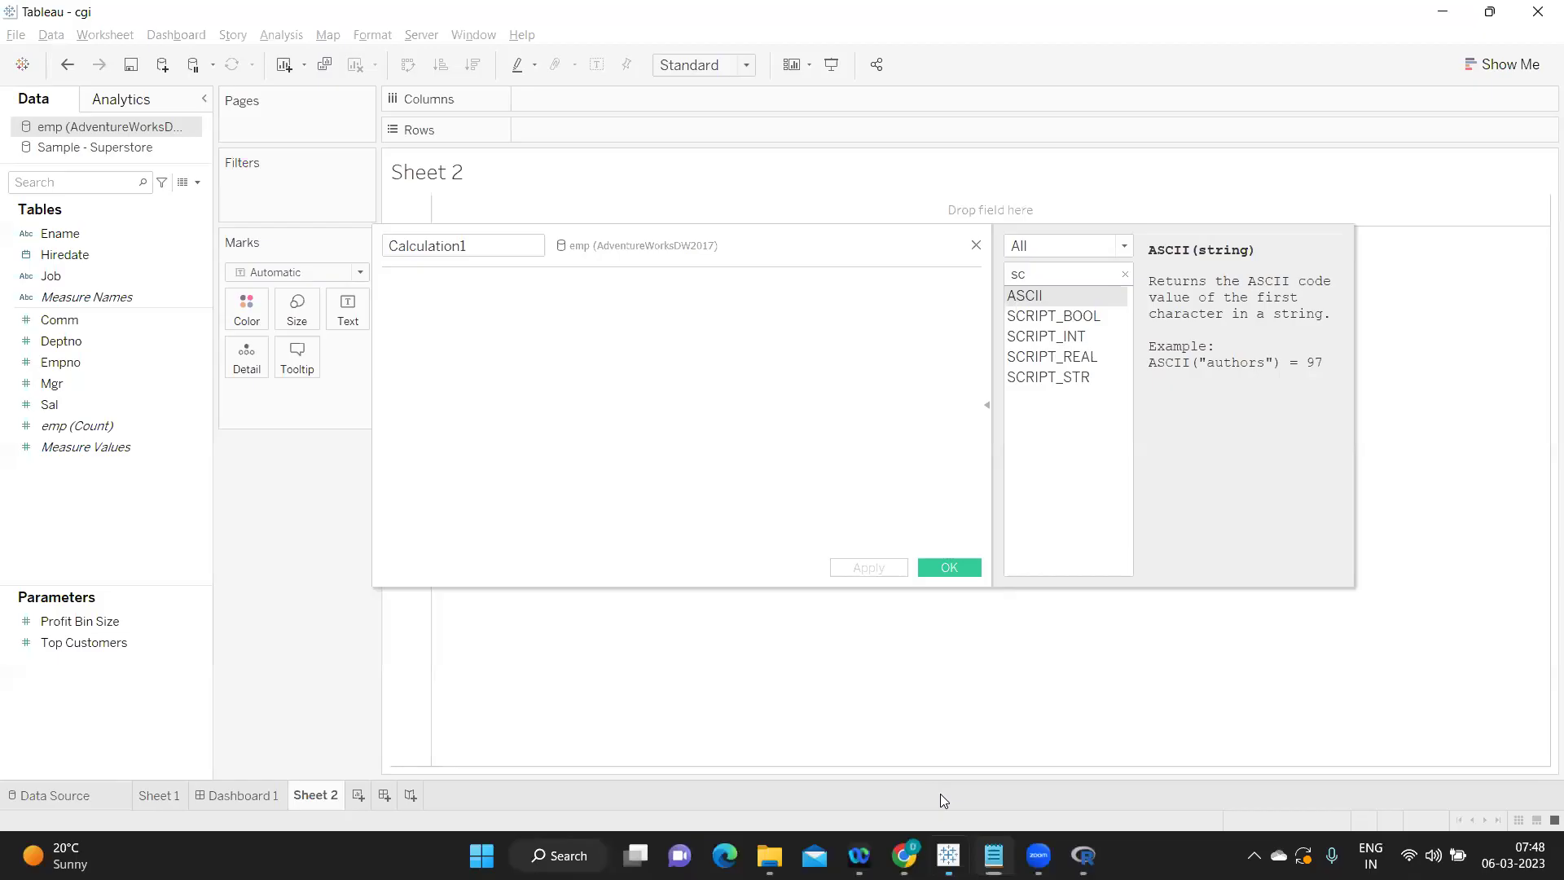
{"action": "left_click", "coordinate": [1535, 79]}
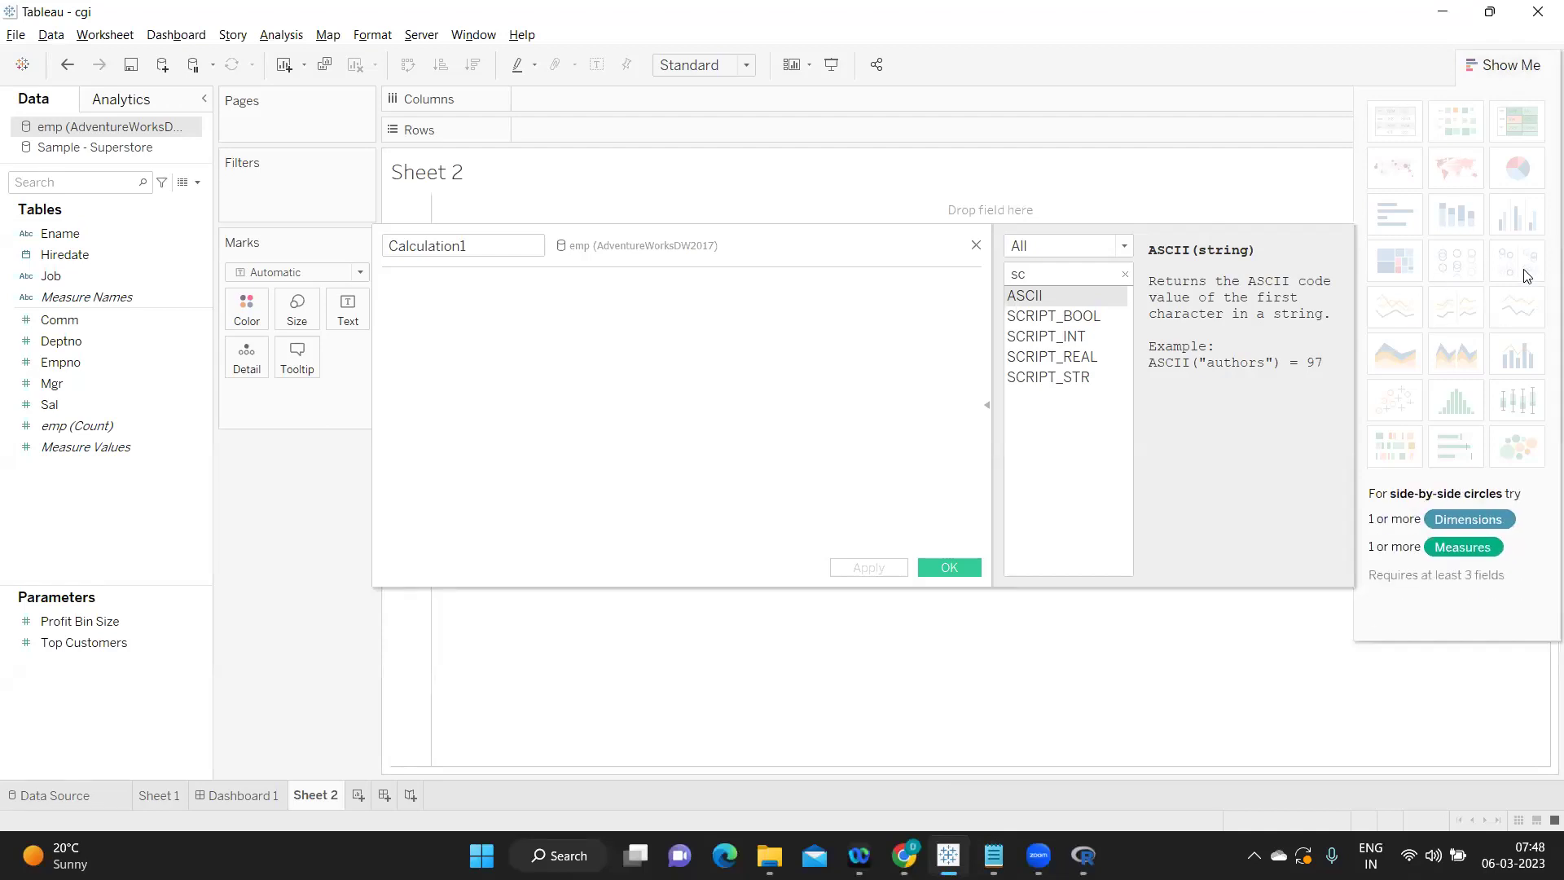
Step: Return to the Notepad question list and highlight question 5 on challenge scenarios and question 6 on actions
{"action": "key", "text": "alt+Tab"}
{"action": "left_click", "coordinate": [408, 228]}
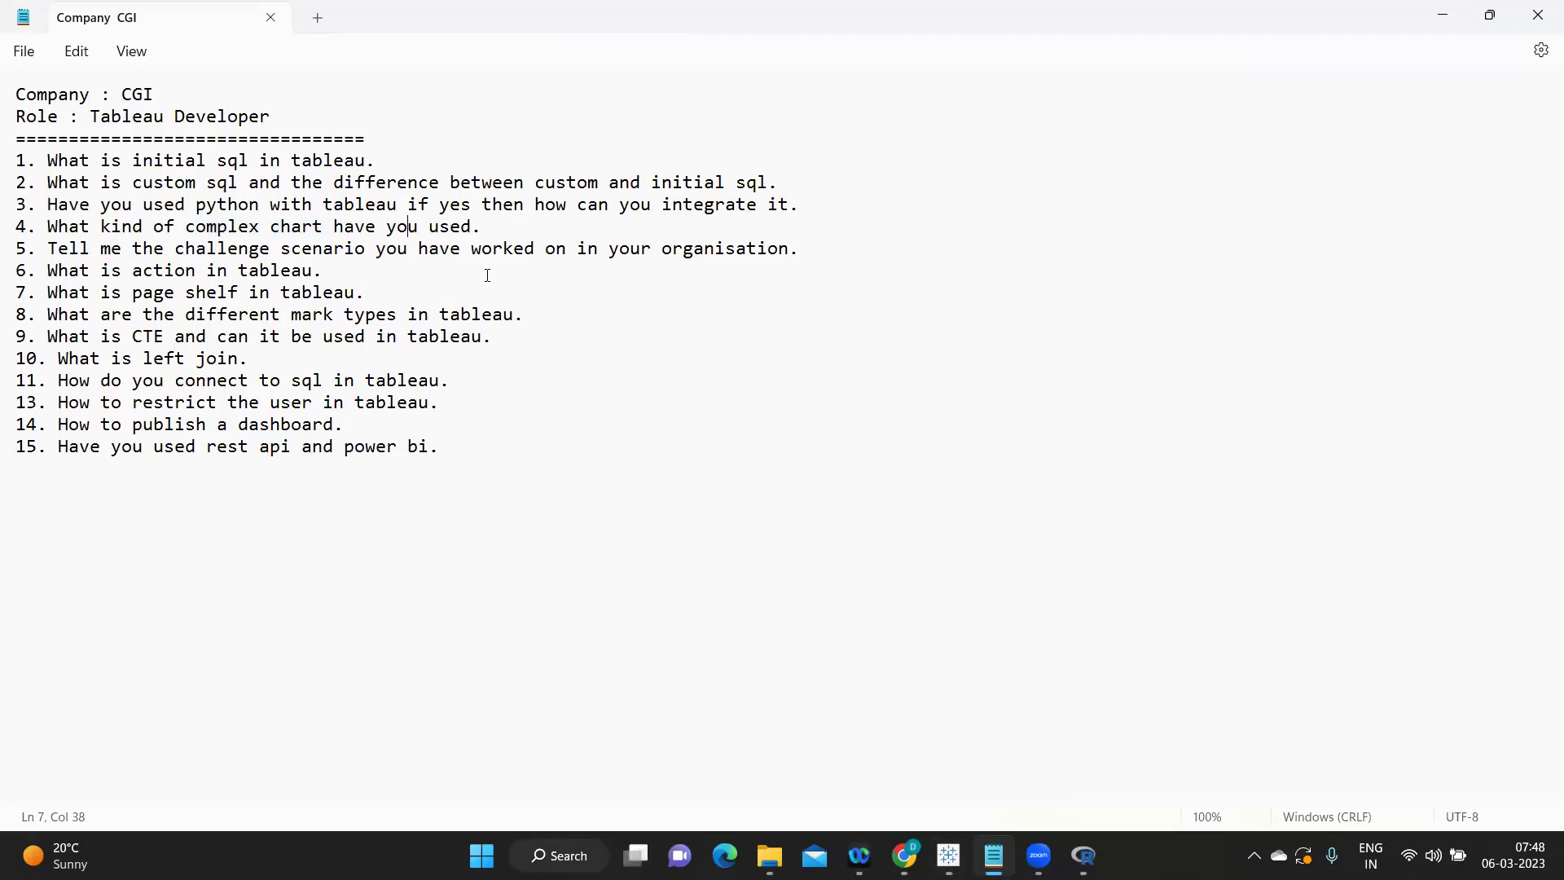
{"action": "left_click_drag", "start_coordinate": [179, 246], "coordinate": [796, 246]}
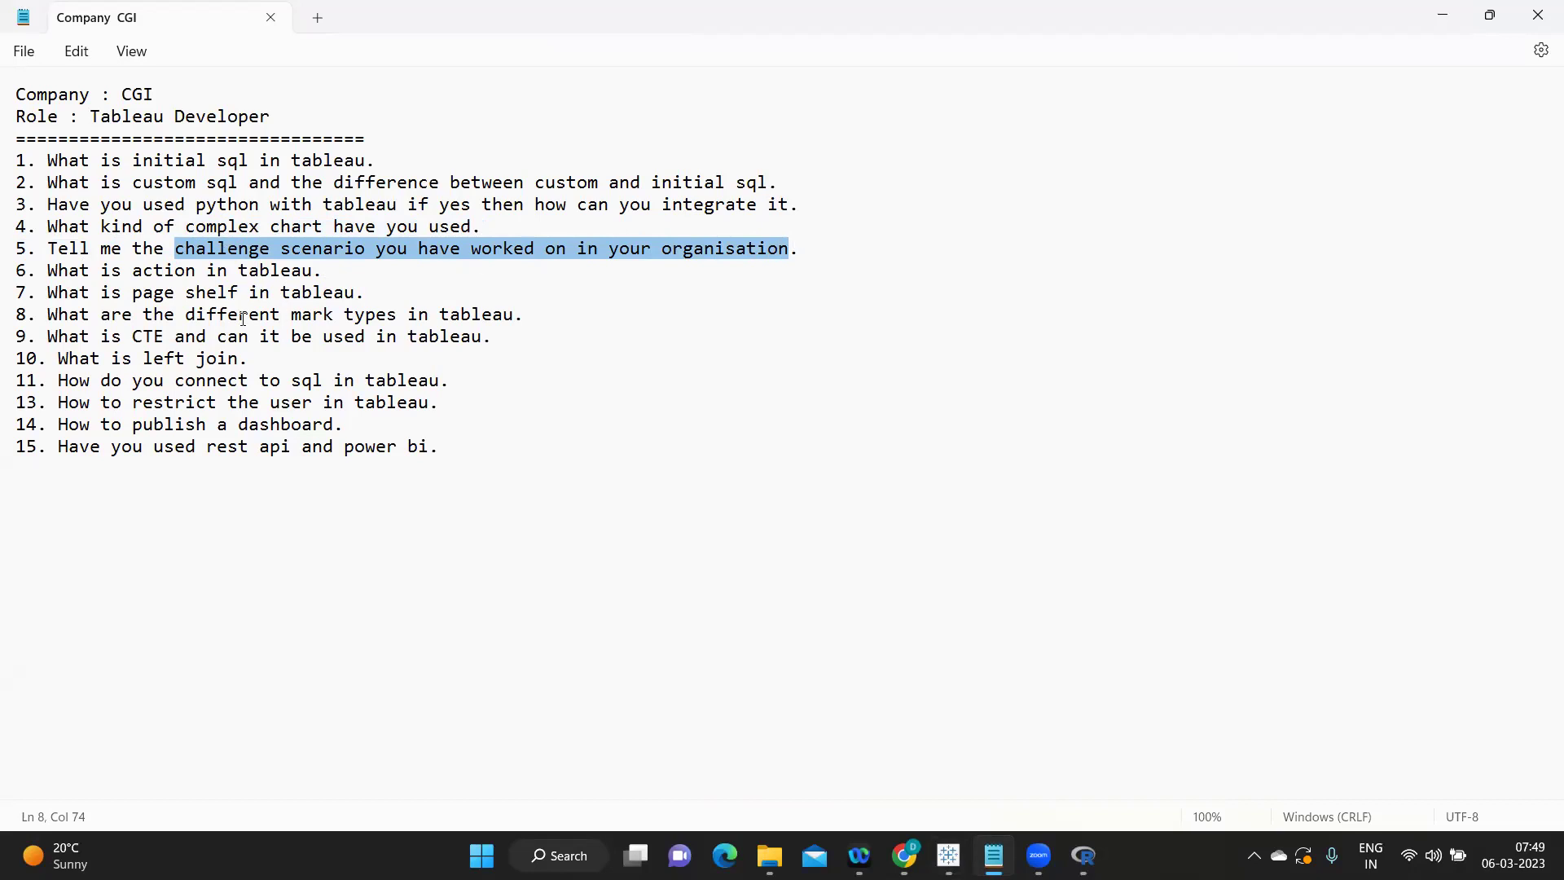
{"action": "left_click_drag", "start_coordinate": [20, 225], "coordinate": [864, 248]}
{"action": "left_click", "coordinate": [615, 438]}
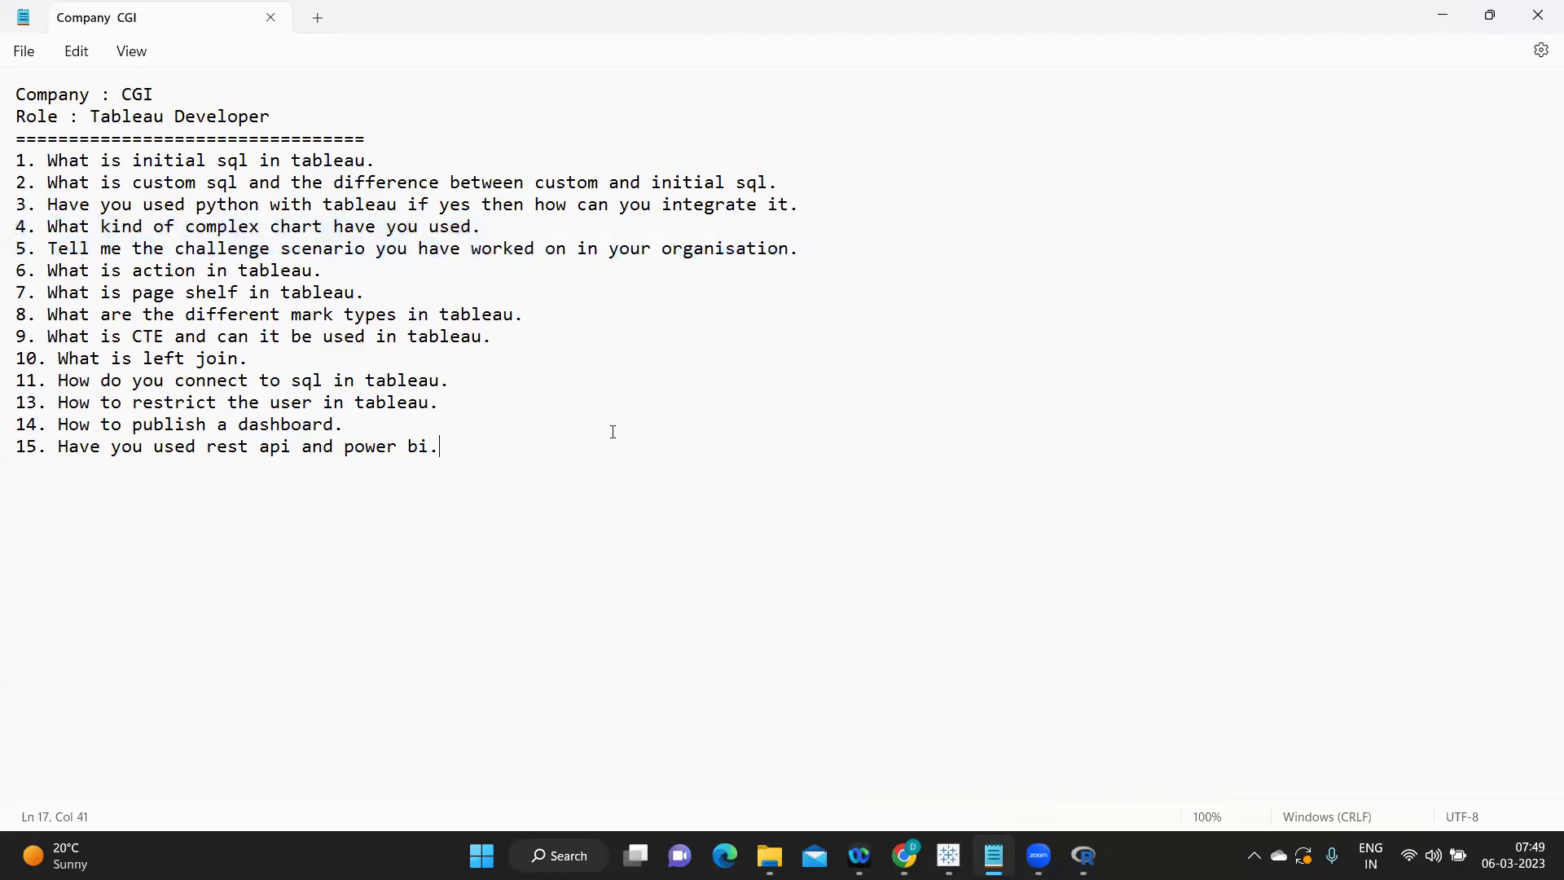
{"action": "left_click_drag", "start_coordinate": [41, 272], "coordinate": [324, 271]}
{"action": "left_click", "coordinate": [339, 271]}
Step: Create a new dashboard in Tableau and bring up the action types that can be added to it
{"action": "mouse_move", "coordinate": [948, 856]}
{"action": "left_click", "coordinate": [958, 778]}
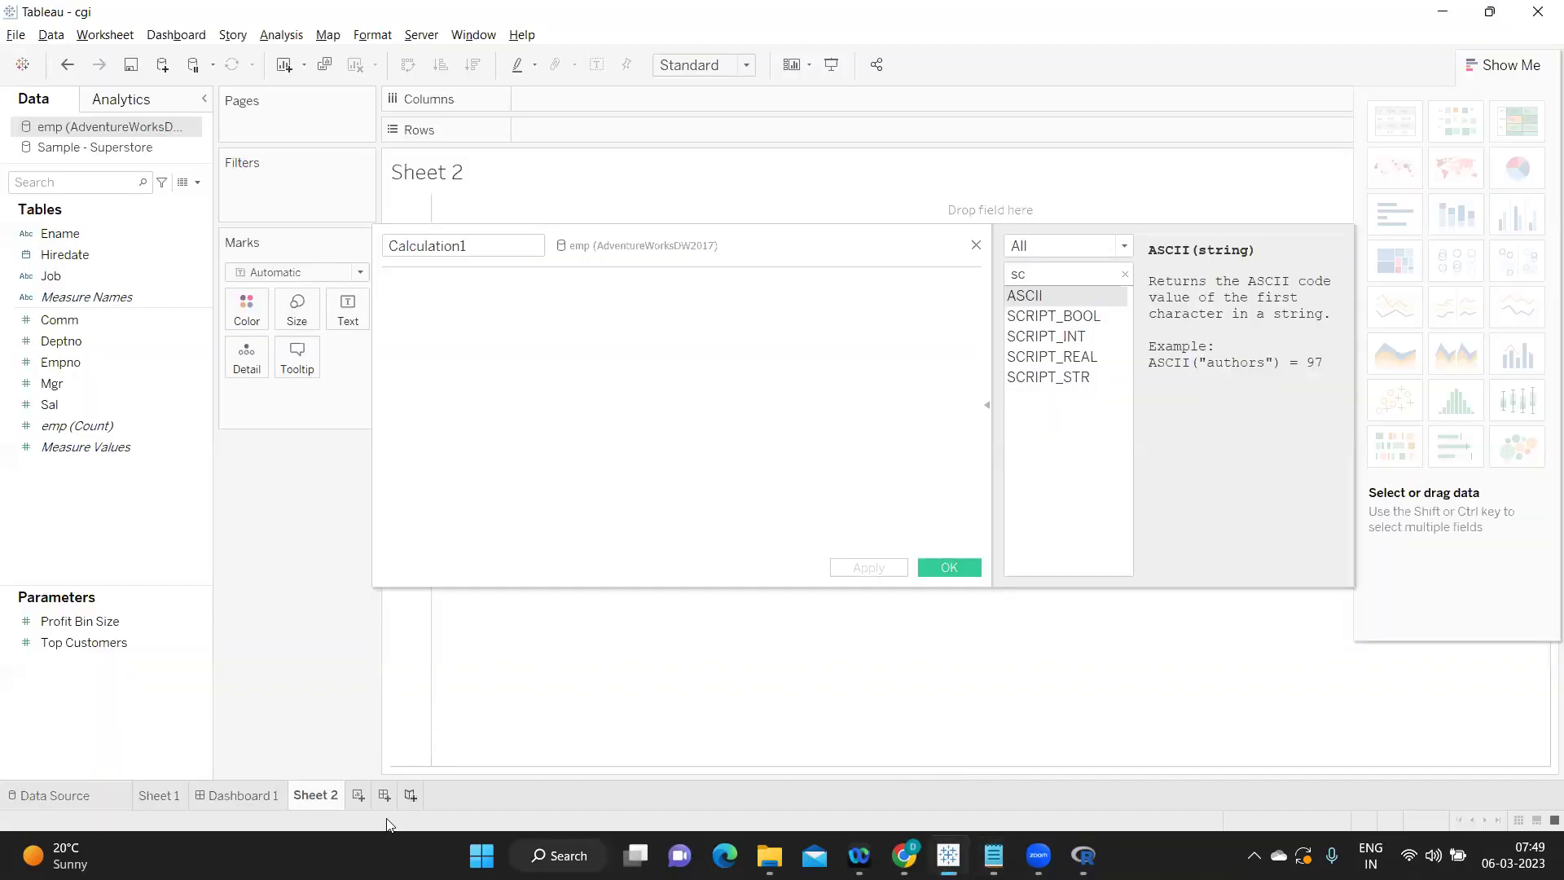
{"action": "left_click", "coordinate": [384, 795]}
{"action": "left_click", "coordinate": [186, 36]}
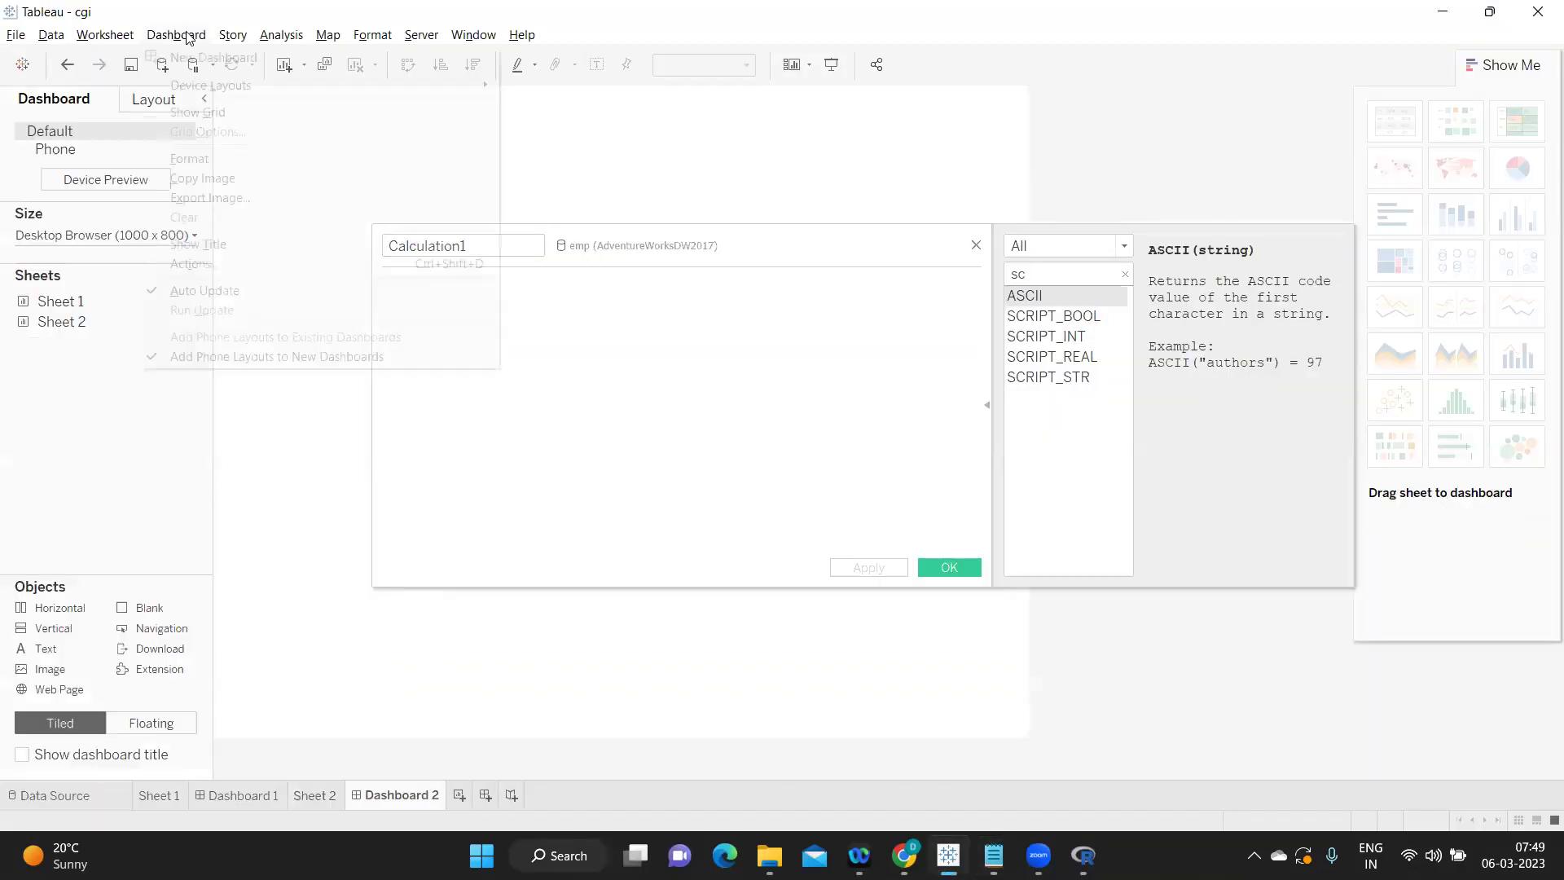
{"action": "left_click", "coordinate": [197, 265]}
{"action": "left_click", "coordinate": [626, 471]}
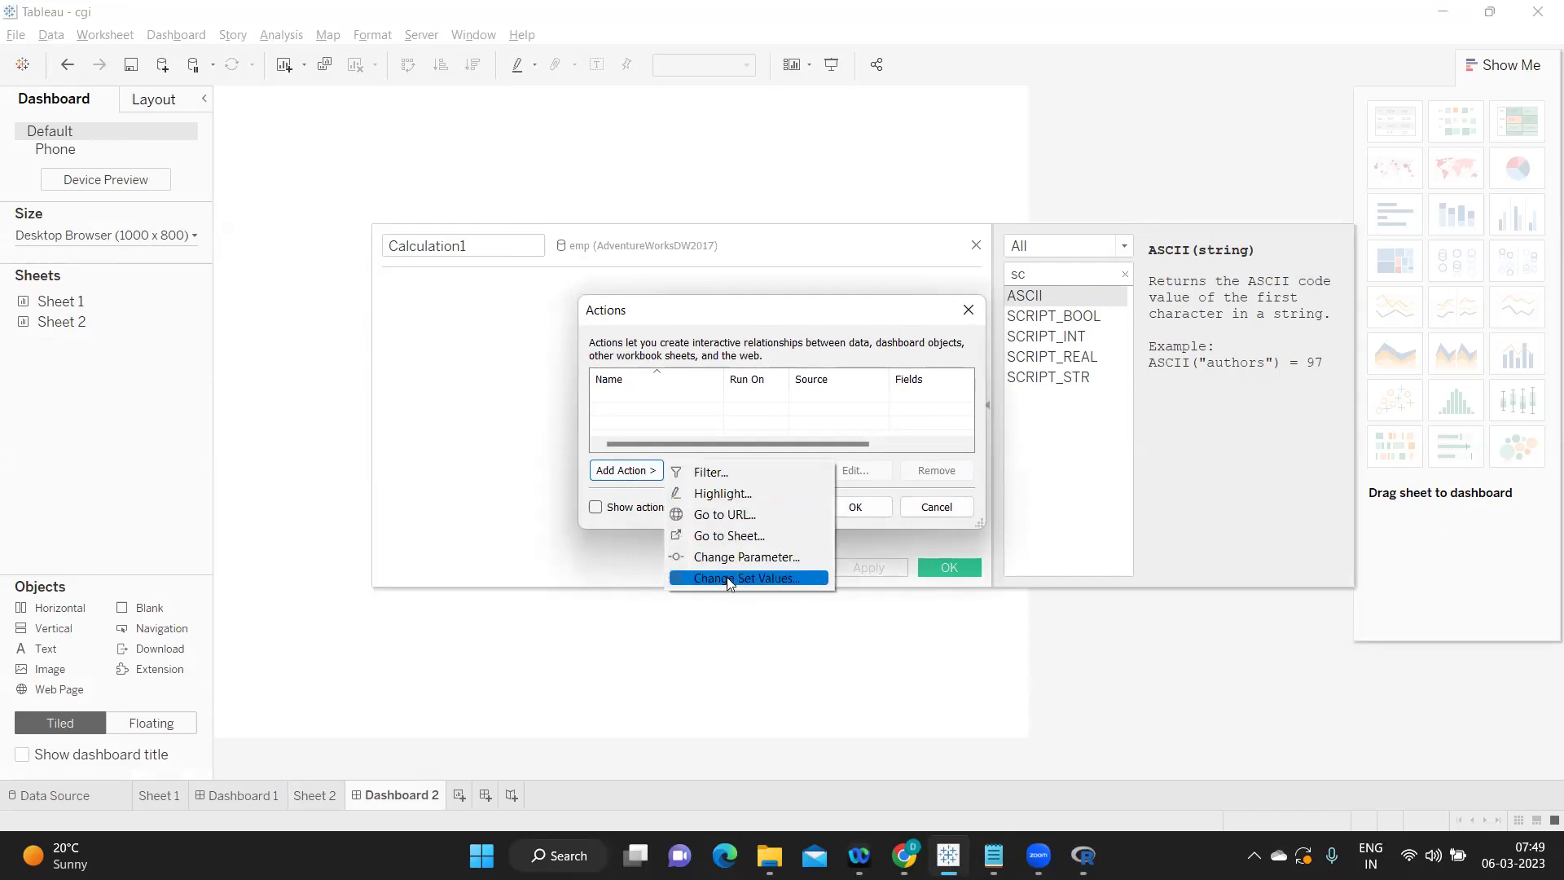
Step: Go back to the Notepad list and highlight question 7 on the page shelf and question 8 on mark types
{"action": "key", "text": "alt+Tab"}
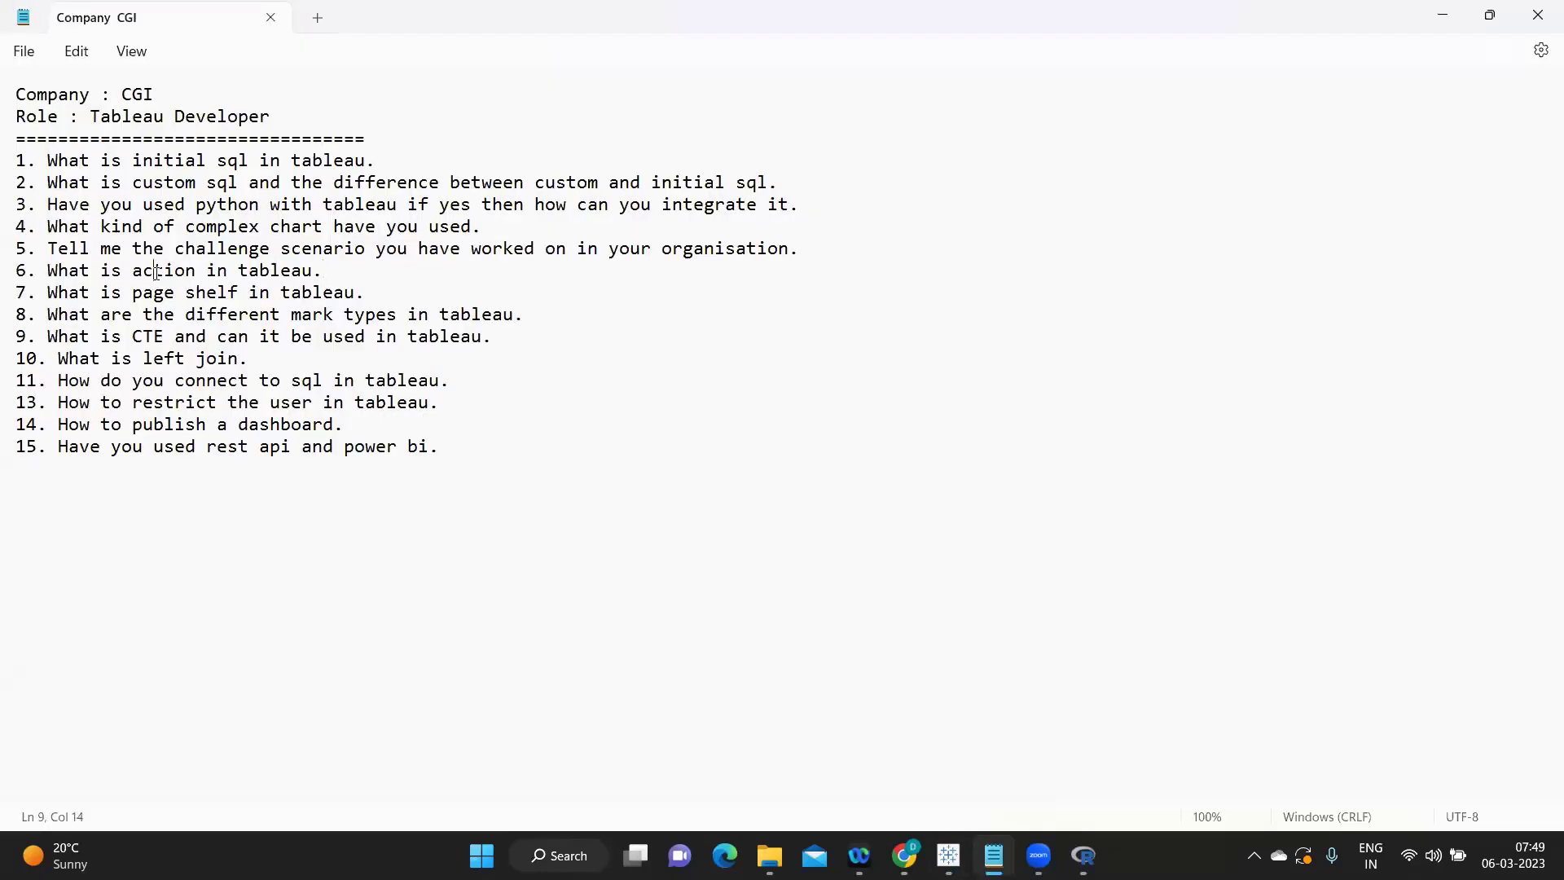
{"action": "left_click_drag", "start_coordinate": [102, 292], "coordinate": [436, 296]}
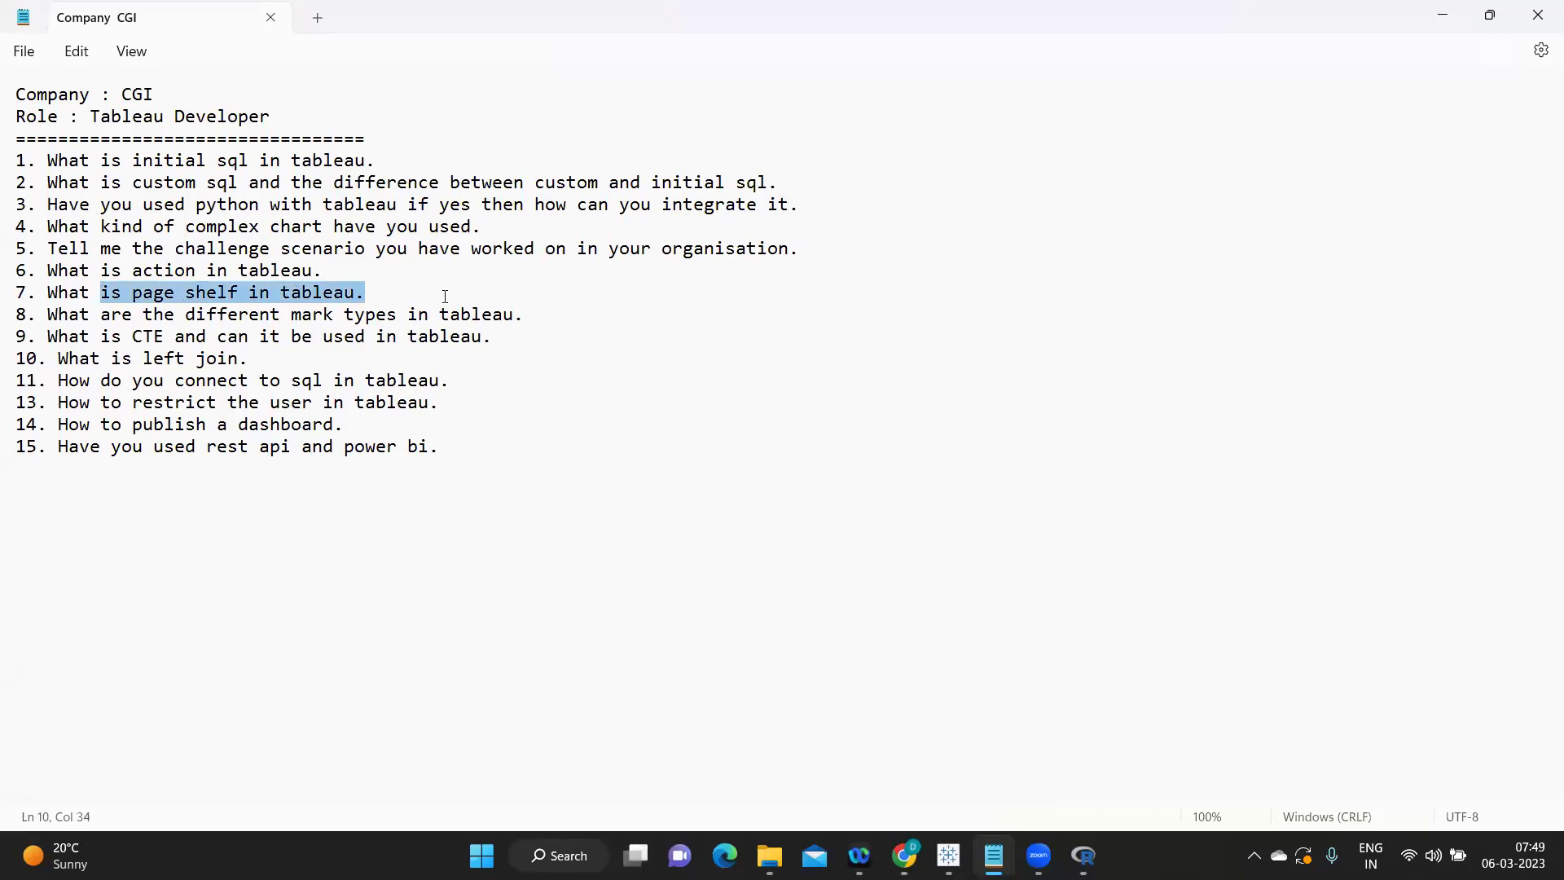
{"action": "left_click_drag", "start_coordinate": [38, 316], "coordinate": [529, 318]}
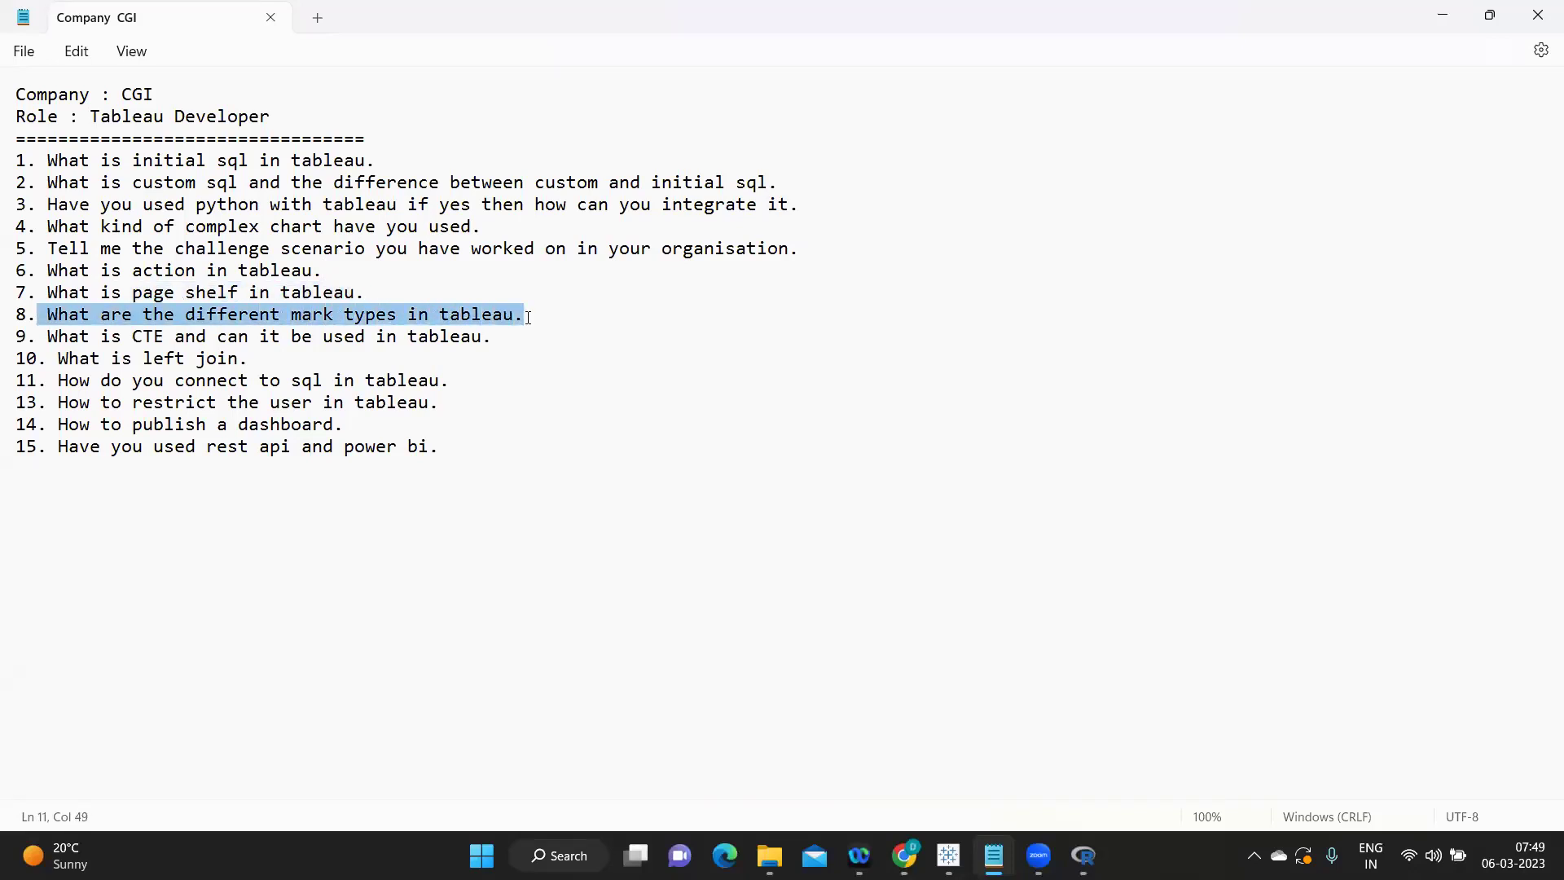
Step: Switch to Tableau, save the empty Calculation1 field, and set the mark type of Sheet 2 to Shape
{"action": "mouse_move", "coordinate": [949, 856]}
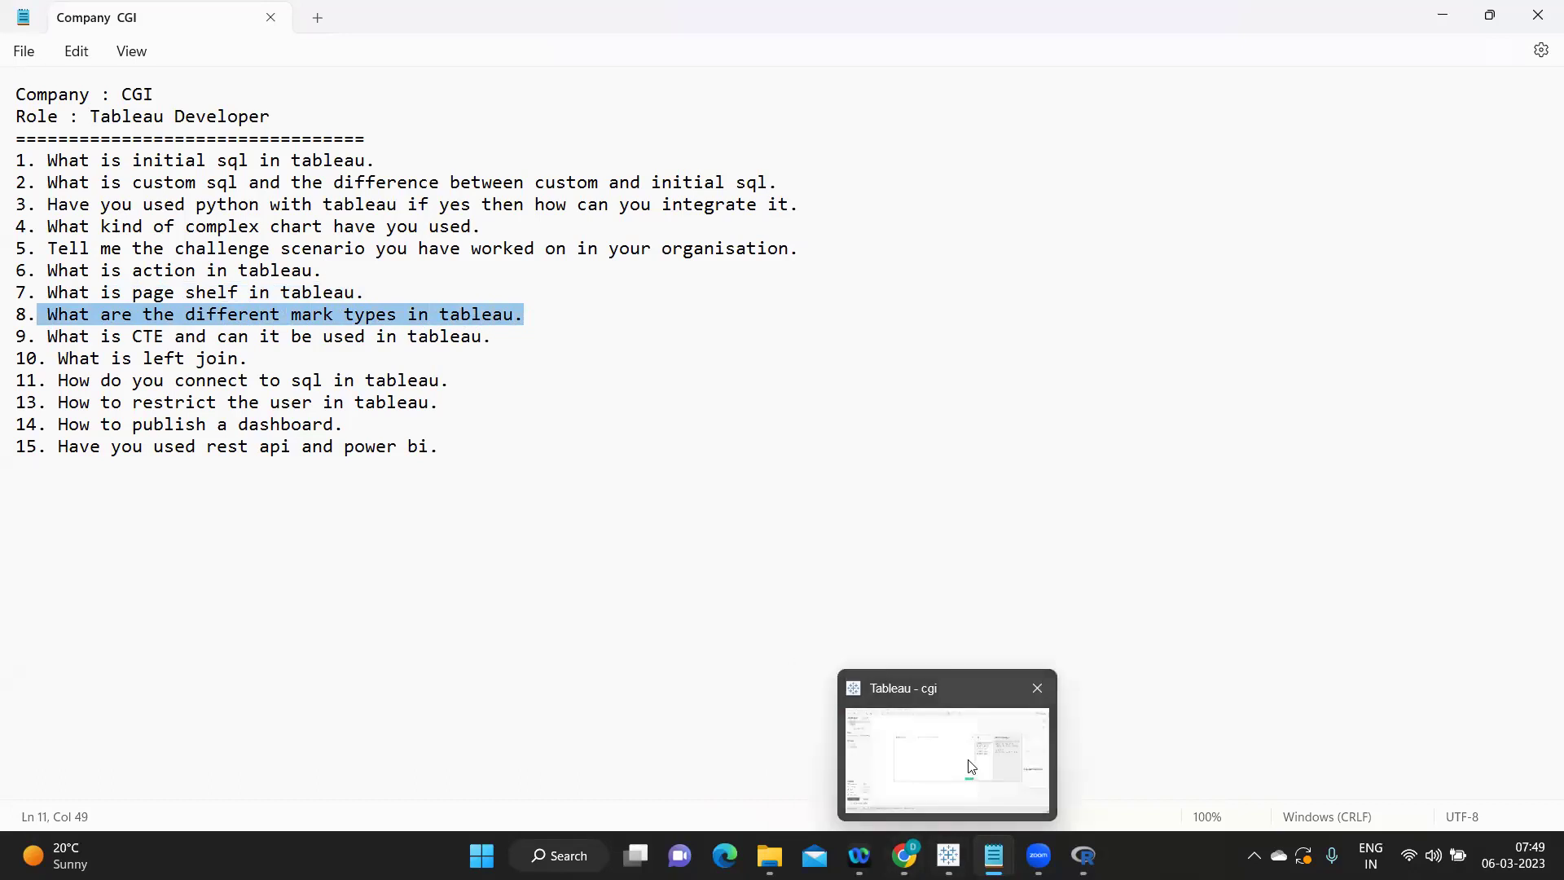
{"action": "left_click", "coordinate": [963, 744]}
{"action": "left_click", "coordinate": [936, 507]}
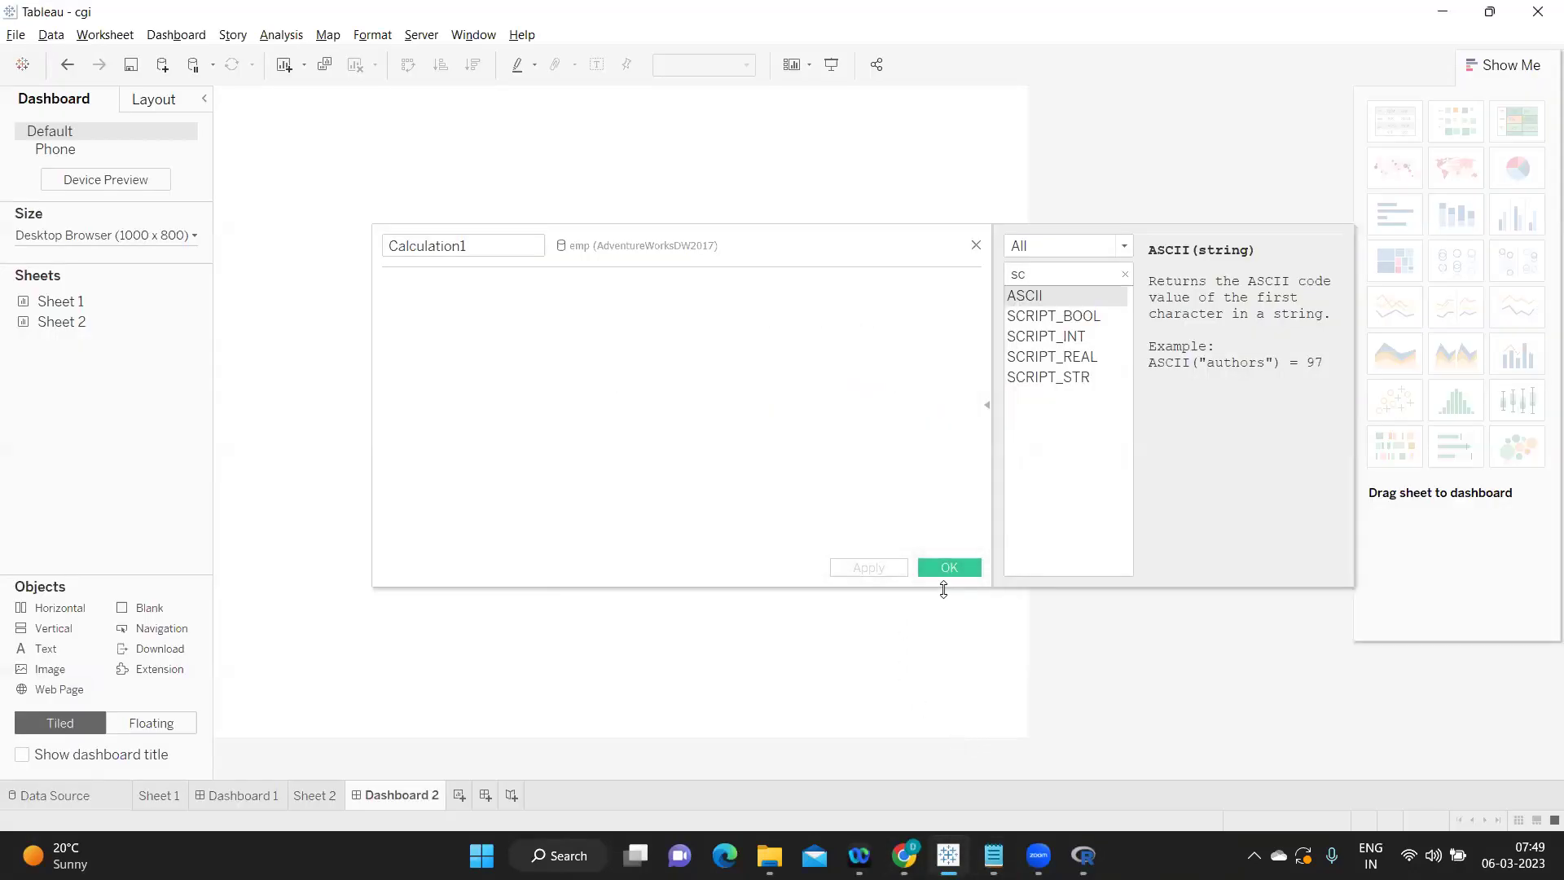
{"action": "left_click", "coordinate": [309, 796]}
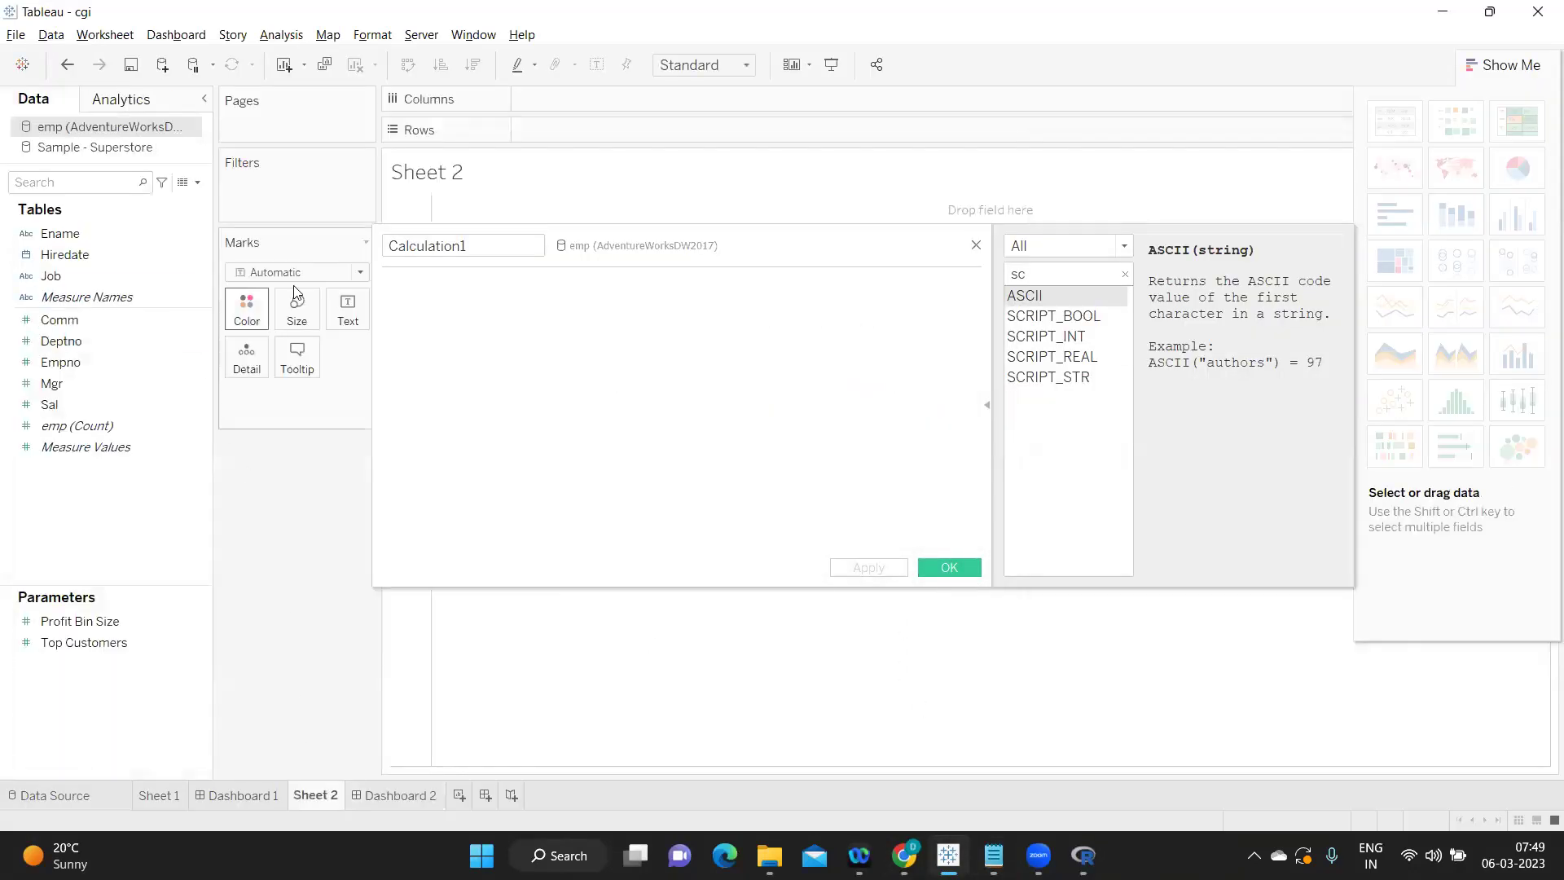
{"action": "left_click", "coordinate": [964, 565]}
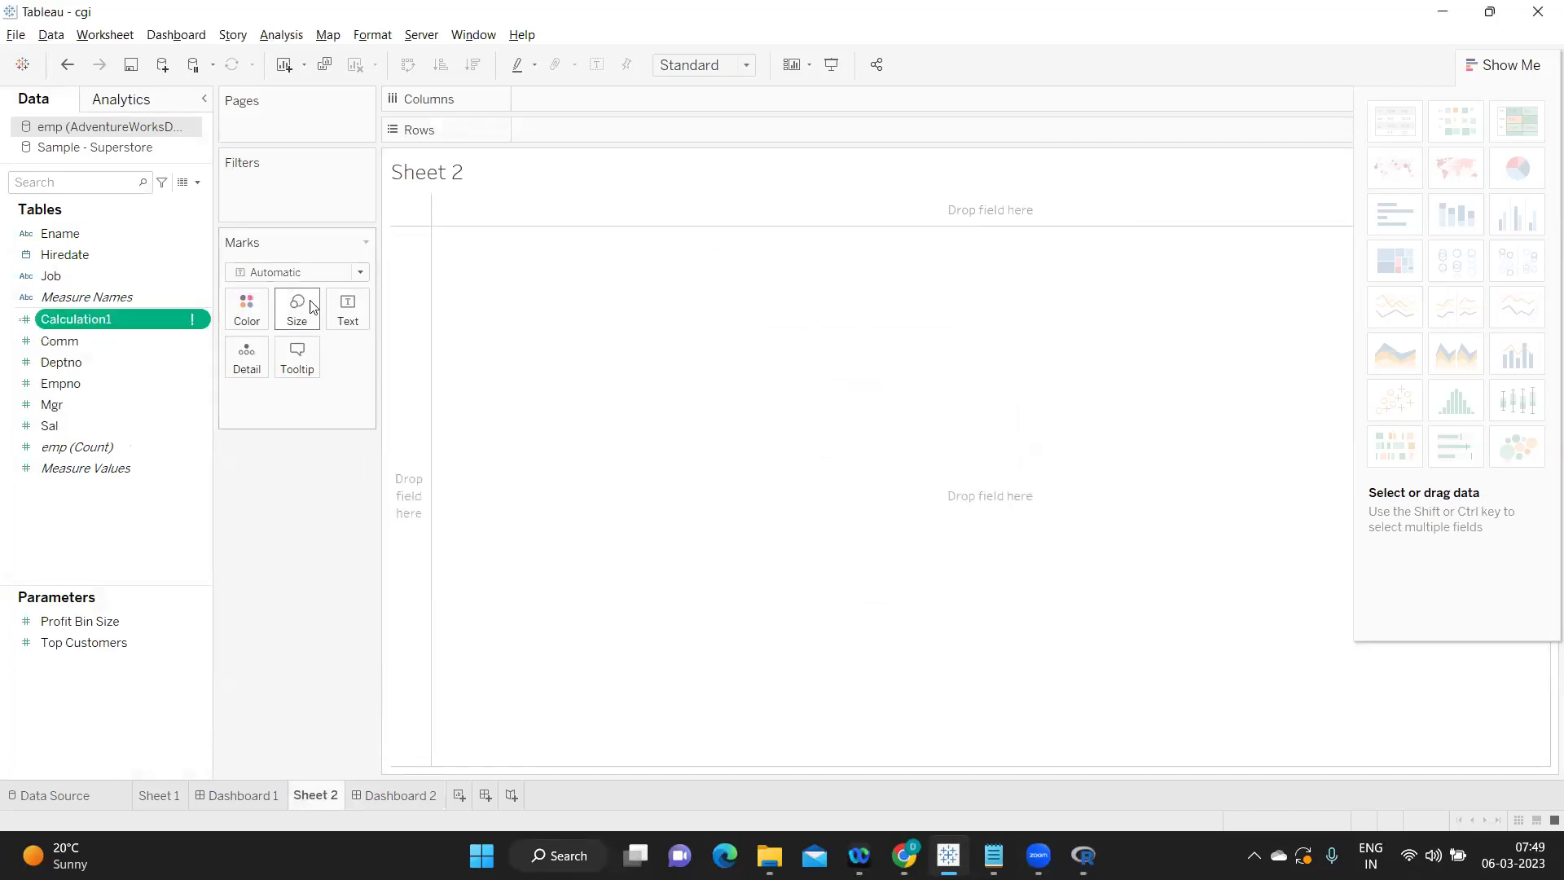
{"action": "left_click", "coordinate": [342, 273]}
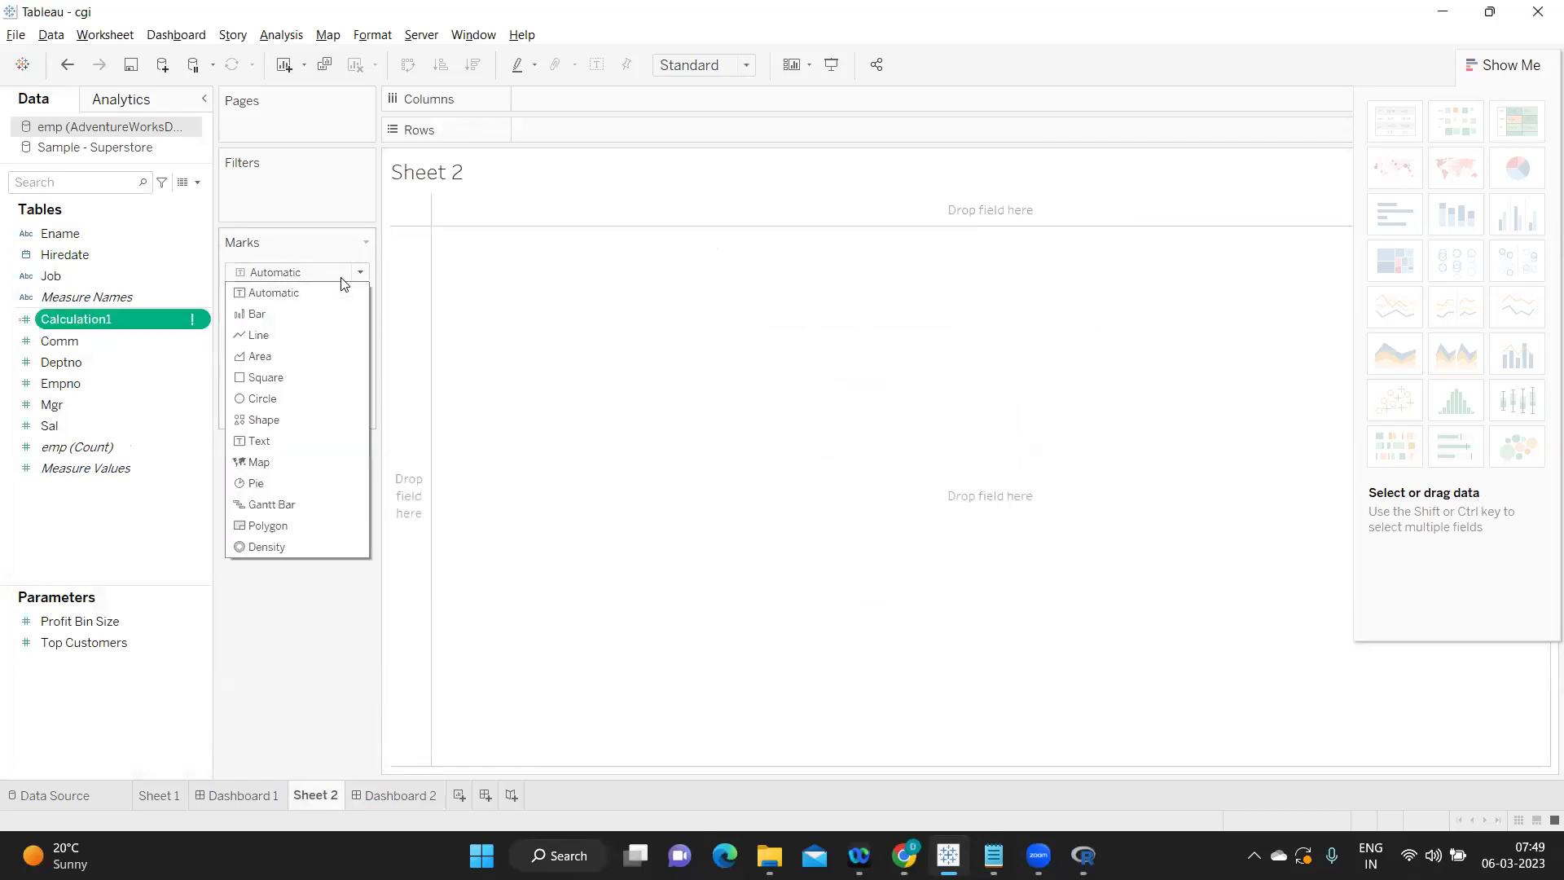
{"action": "left_click", "coordinate": [308, 422]}
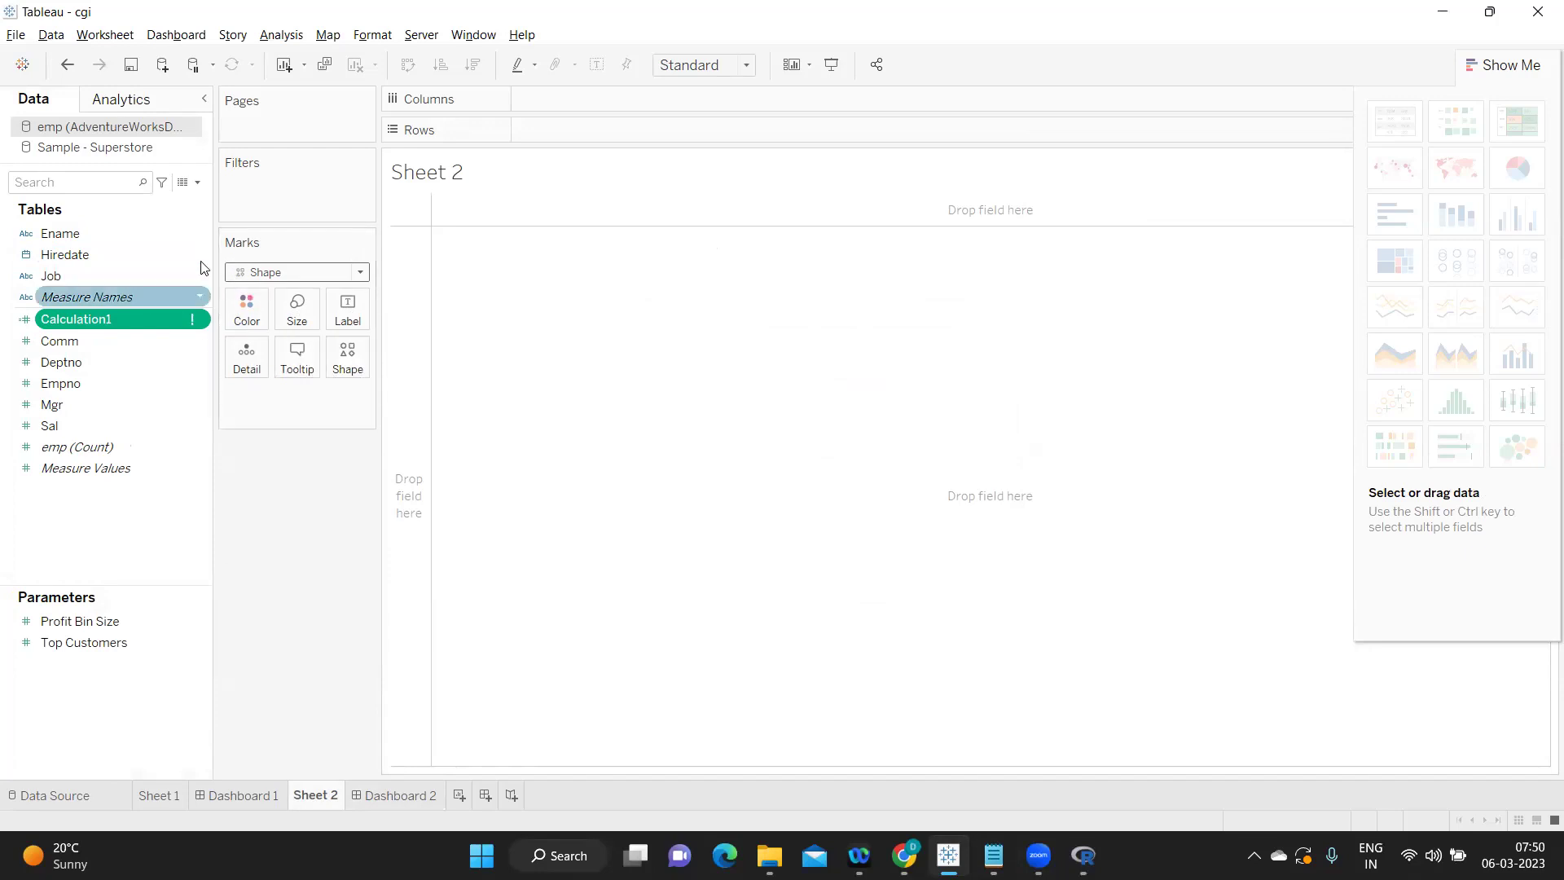
Step: Return to the Notepad list and append "WITH ->" to question 9 about CTE
{"action": "key", "text": "alt+Tab"}
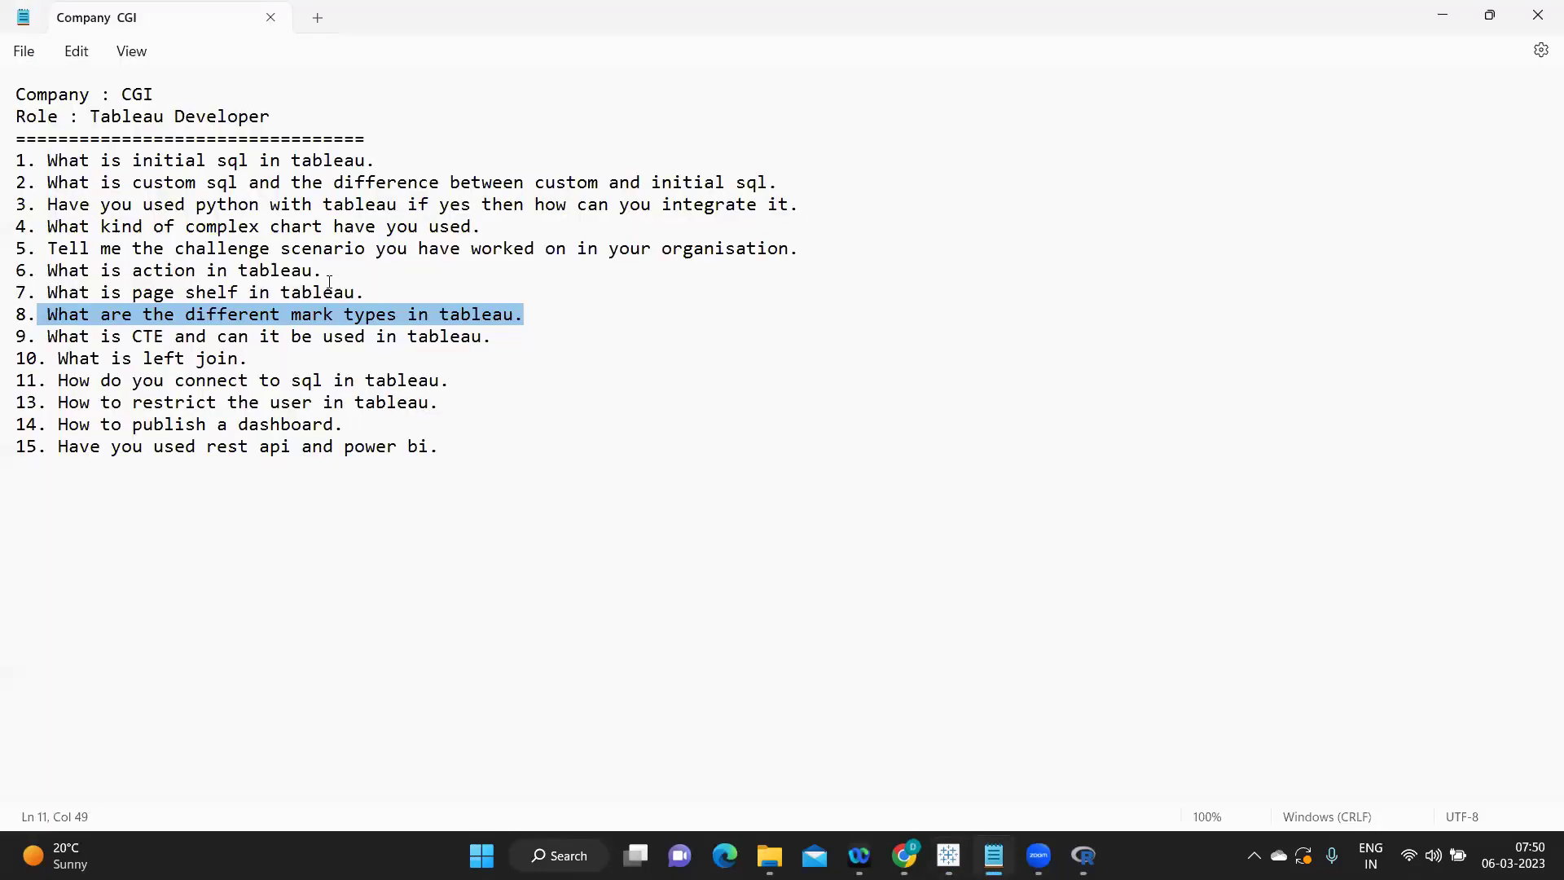
{"action": "left_click_drag", "start_coordinate": [43, 336], "coordinate": [537, 327]}
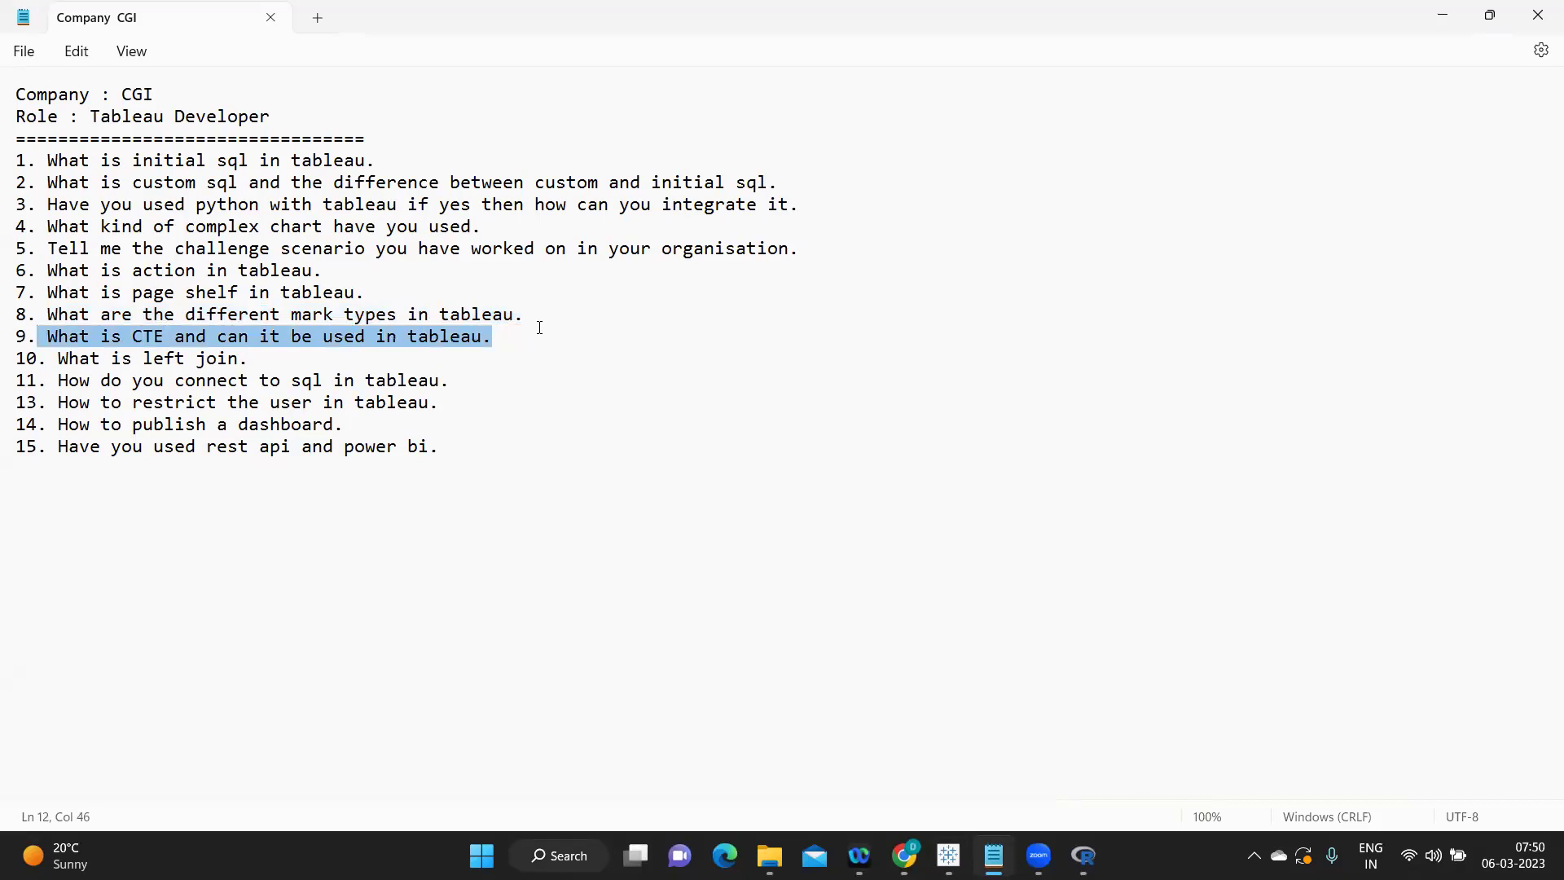
{"action": "left_click", "coordinate": [534, 336]}
{"action": "type", "text": "wi"}
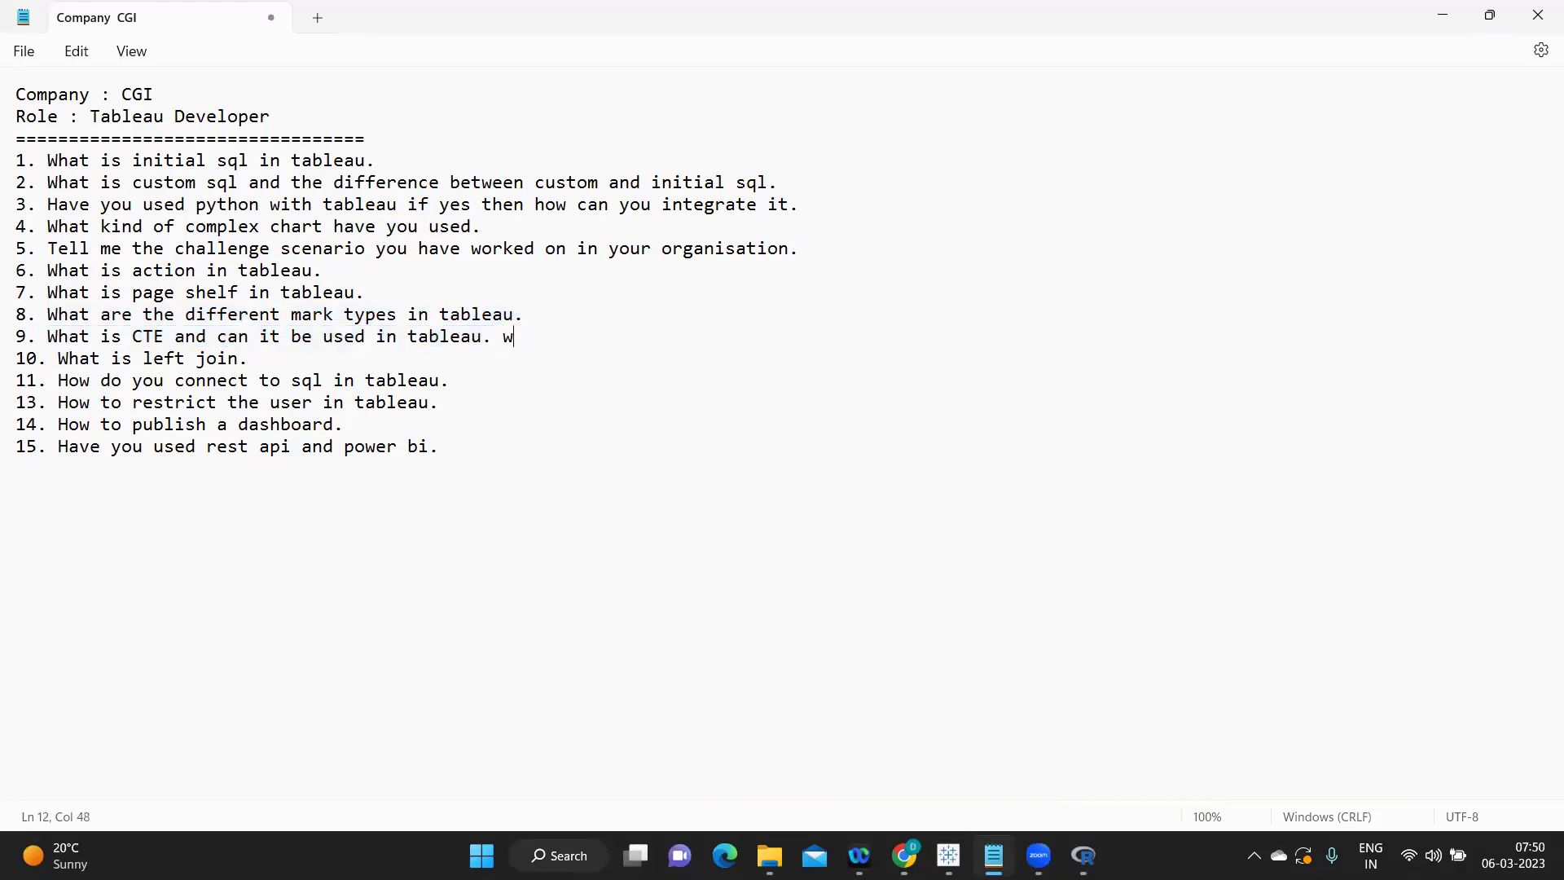
{"action": "type", "text": "rh"}
{"action": "double_click", "coordinate": [534, 337]}
{"action": "type", "text": "WITH"}
{"action": "left_click_drag", "start_coordinate": [548, 337], "coordinate": [507, 341]}
{"action": "left_click", "coordinate": [592, 331]}
{"action": "type", "text": "->"}
Step: Highlight the "WITH ->" note at the end of question 9
{"action": "left_click_drag", "start_coordinate": [506, 340], "coordinate": [638, 343]}
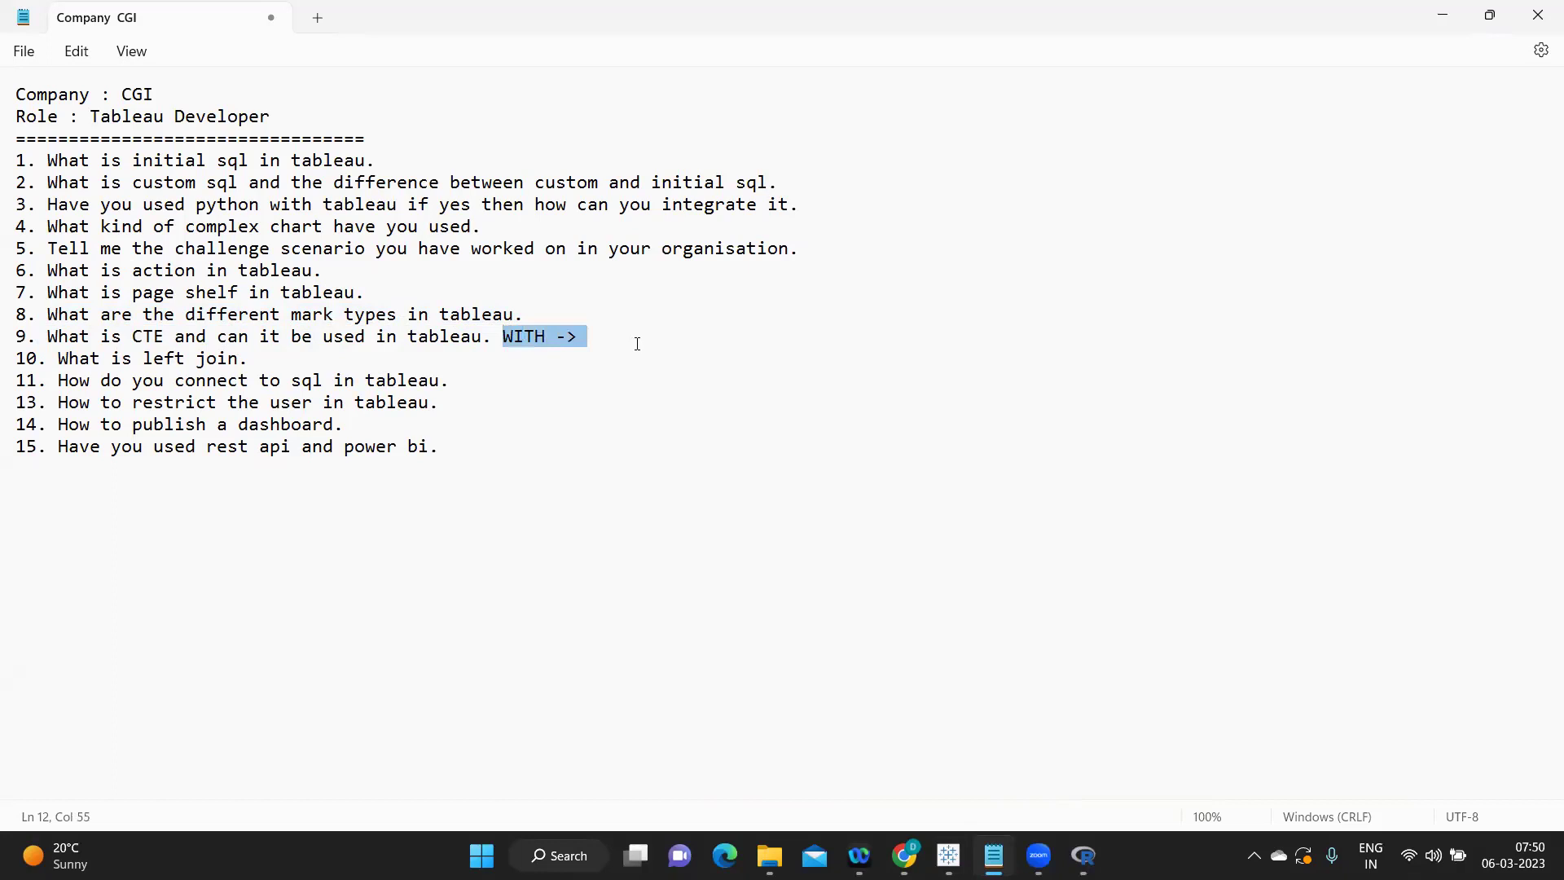
{"action": "left_click", "coordinate": [514, 339]}
{"action": "left_click_drag", "start_coordinate": [503, 338], "coordinate": [561, 336]}
{"action": "left_click", "coordinate": [522, 348]}
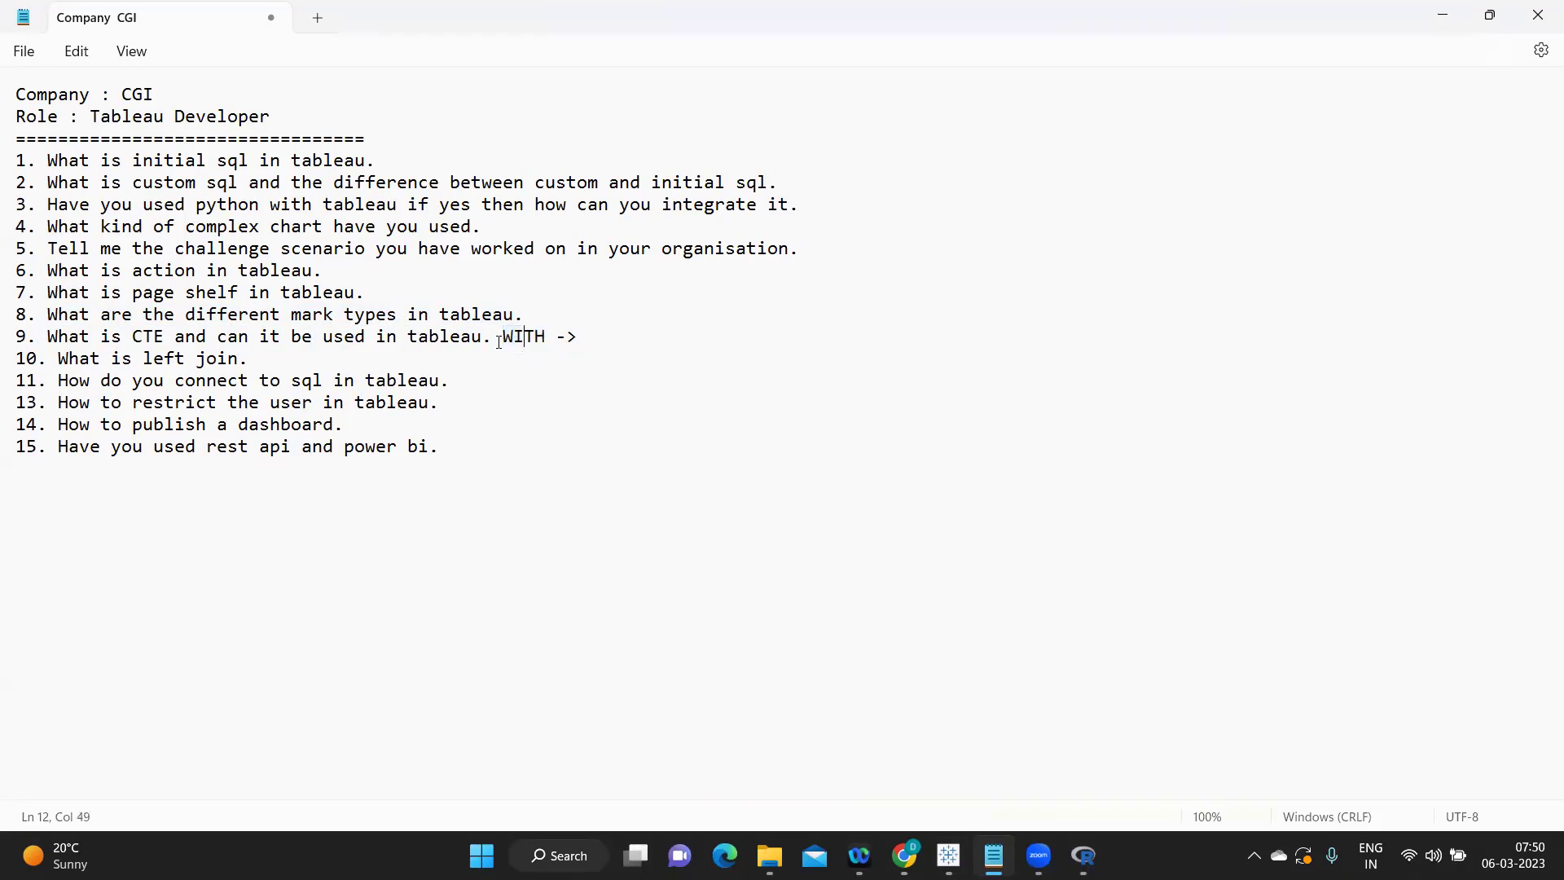
{"action": "left_click_drag", "start_coordinate": [492, 339], "coordinate": [613, 339]}
{"action": "left_click", "coordinate": [554, 369]}
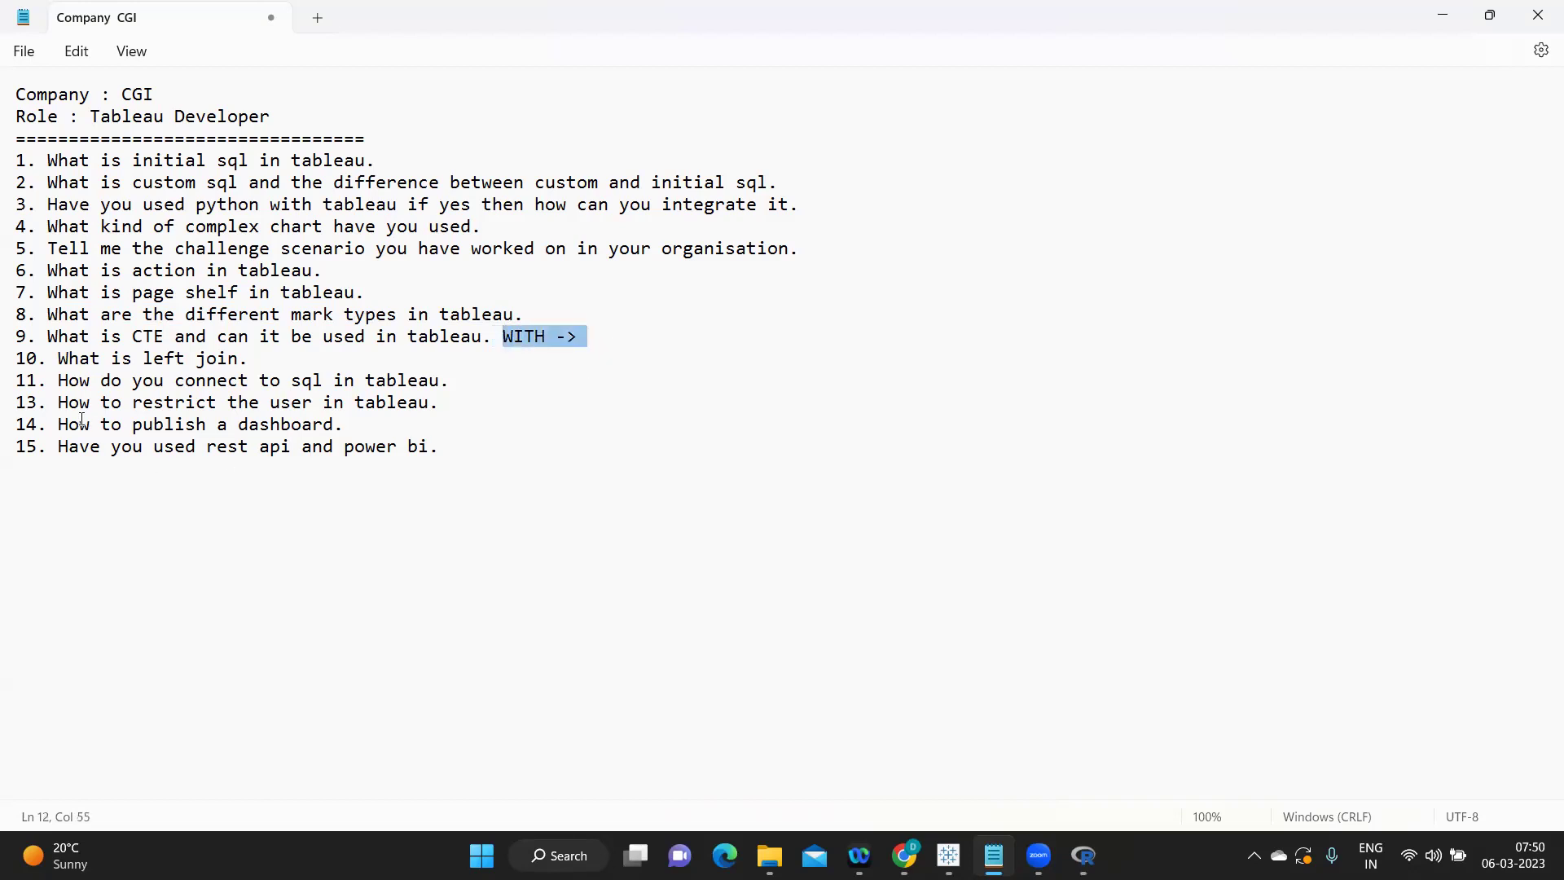
Step: Highlight question 10 on left join and question 11 on connecting to SQL in Tableau
{"action": "left_click_drag", "start_coordinate": [17, 360], "coordinate": [268, 366]}
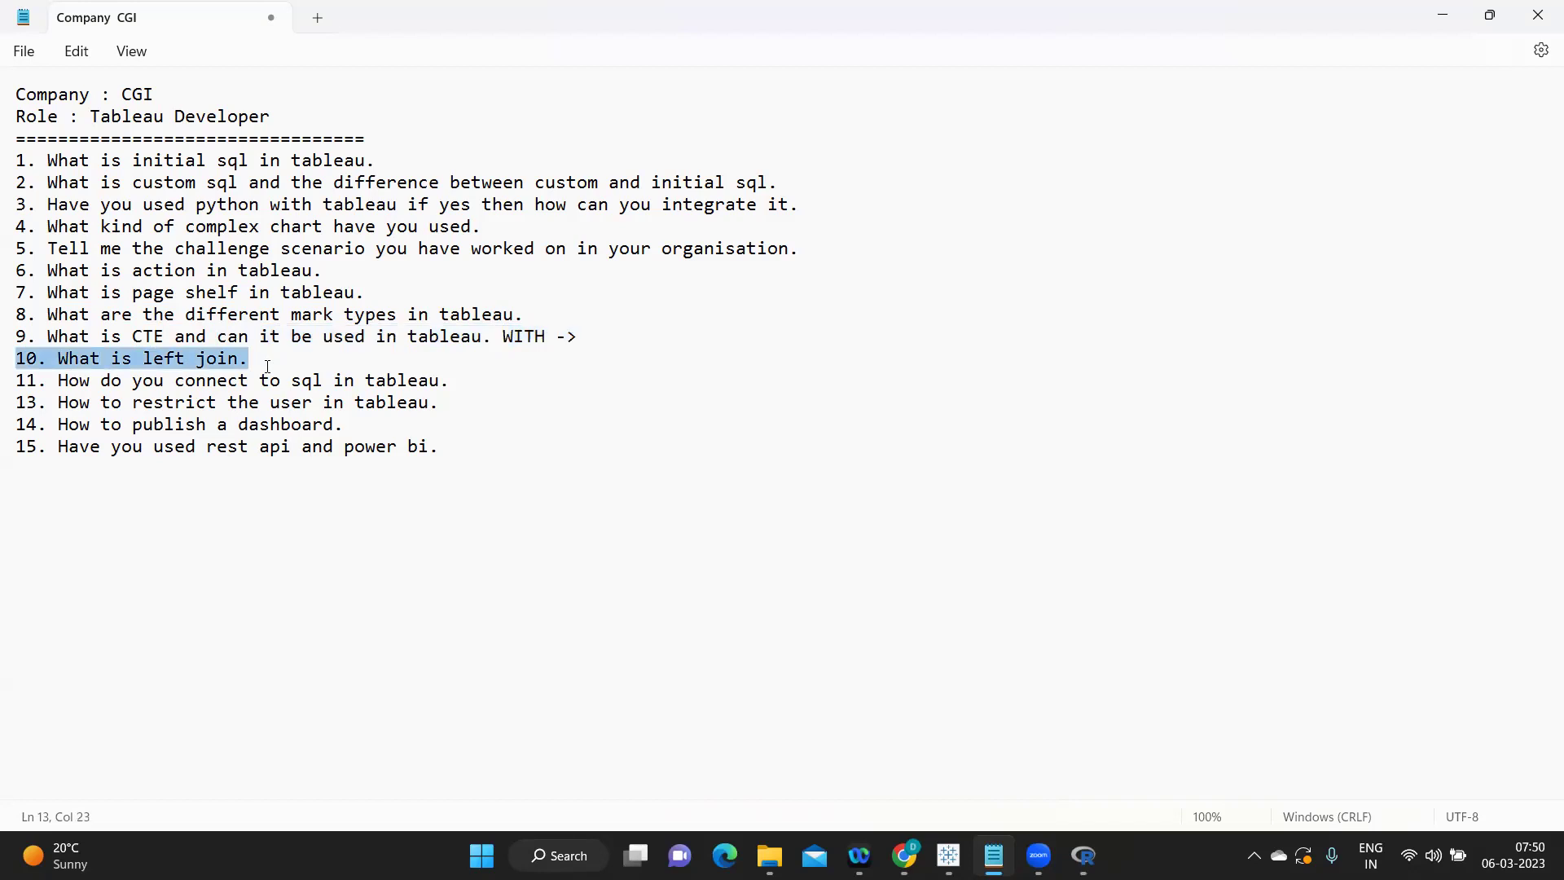
{"action": "left_click", "coordinate": [268, 360]}
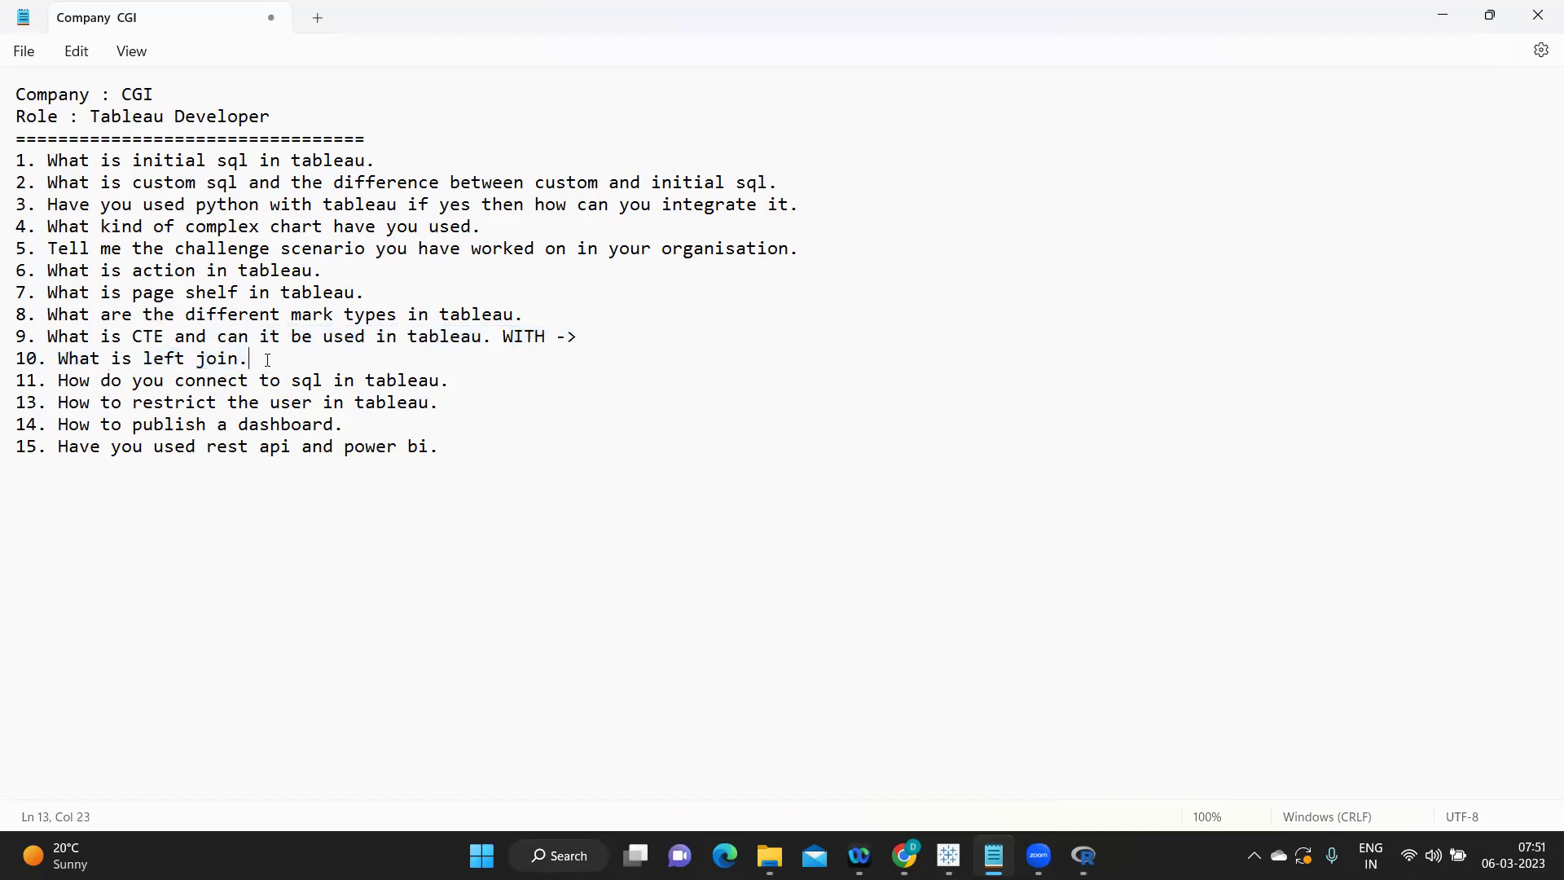
{"action": "left_click_drag", "start_coordinate": [139, 365], "coordinate": [245, 355]}
{"action": "left_click", "coordinate": [245, 356]}
{"action": "left_click_drag", "start_coordinate": [50, 382], "coordinate": [457, 374]}
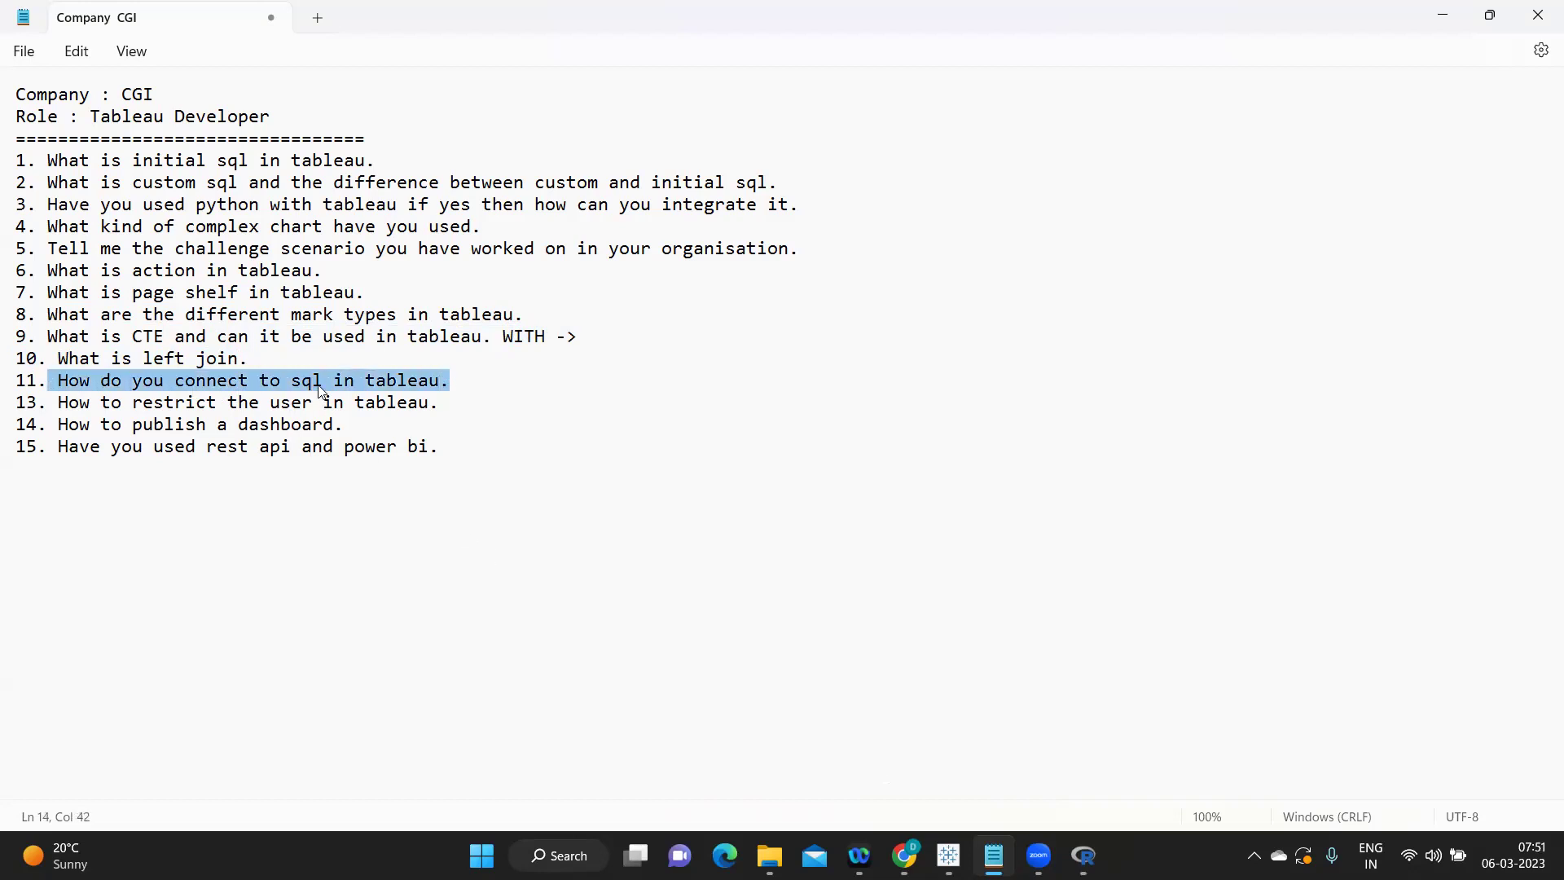
{"action": "left_click", "coordinate": [281, 381]}
{"action": "left_click", "coordinate": [512, 385], "text": "shift"}
{"action": "left_click_drag", "start_coordinate": [237, 376], "coordinate": [8, 373]}
Step: Switch to Tableau and open the Microsoft SQL Server connection form for a new data source
{"action": "mouse_move", "coordinate": [948, 852]}
{"action": "left_click", "coordinate": [922, 762]}
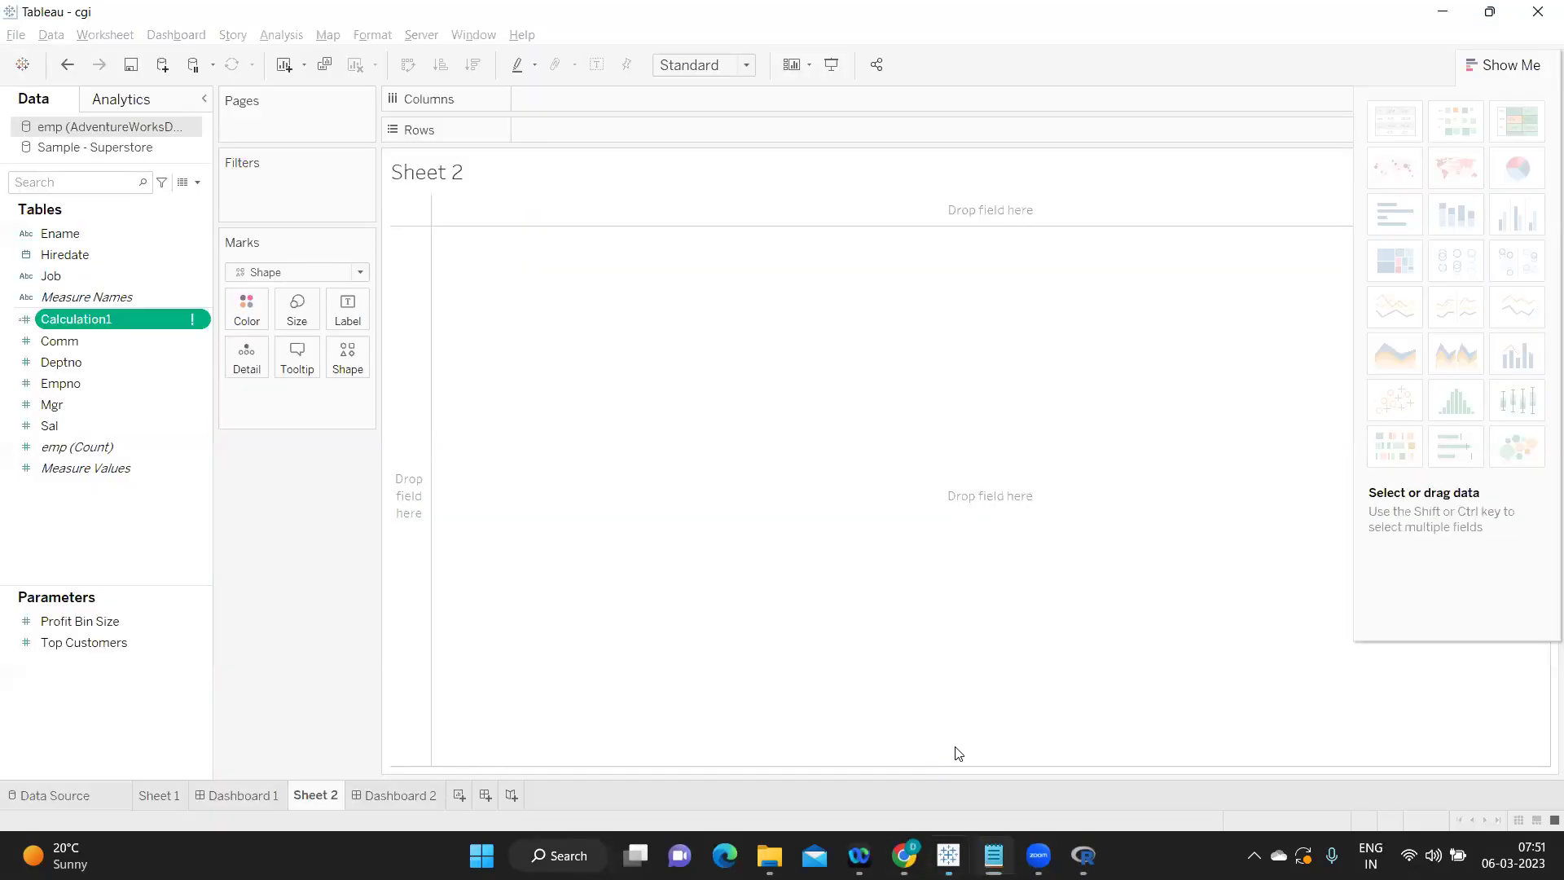
{"action": "left_click", "coordinate": [161, 65]}
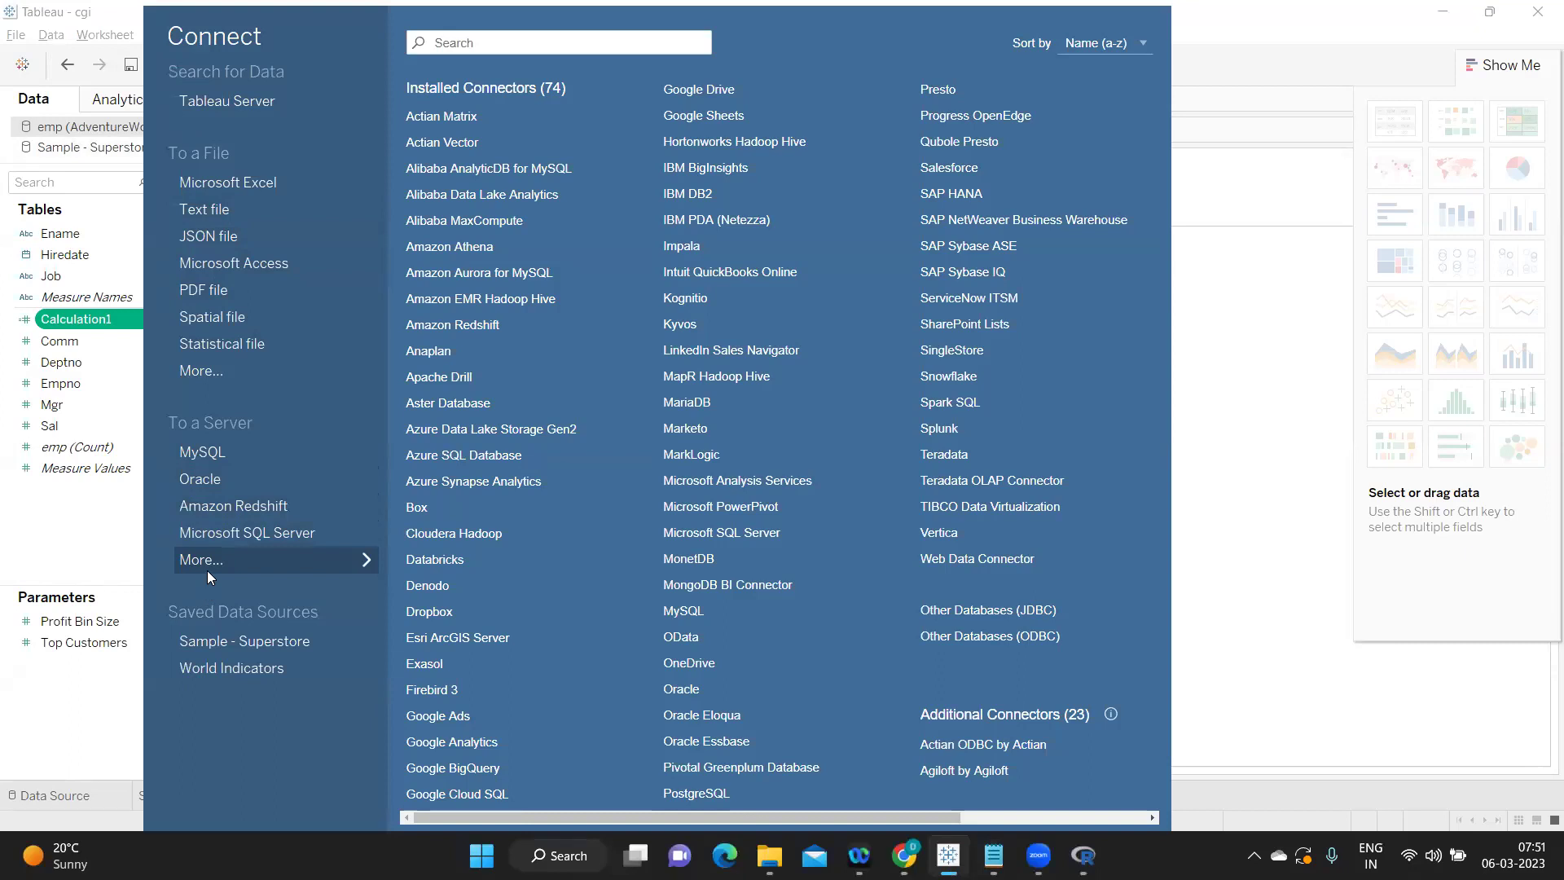
{"action": "left_click", "coordinate": [225, 530]}
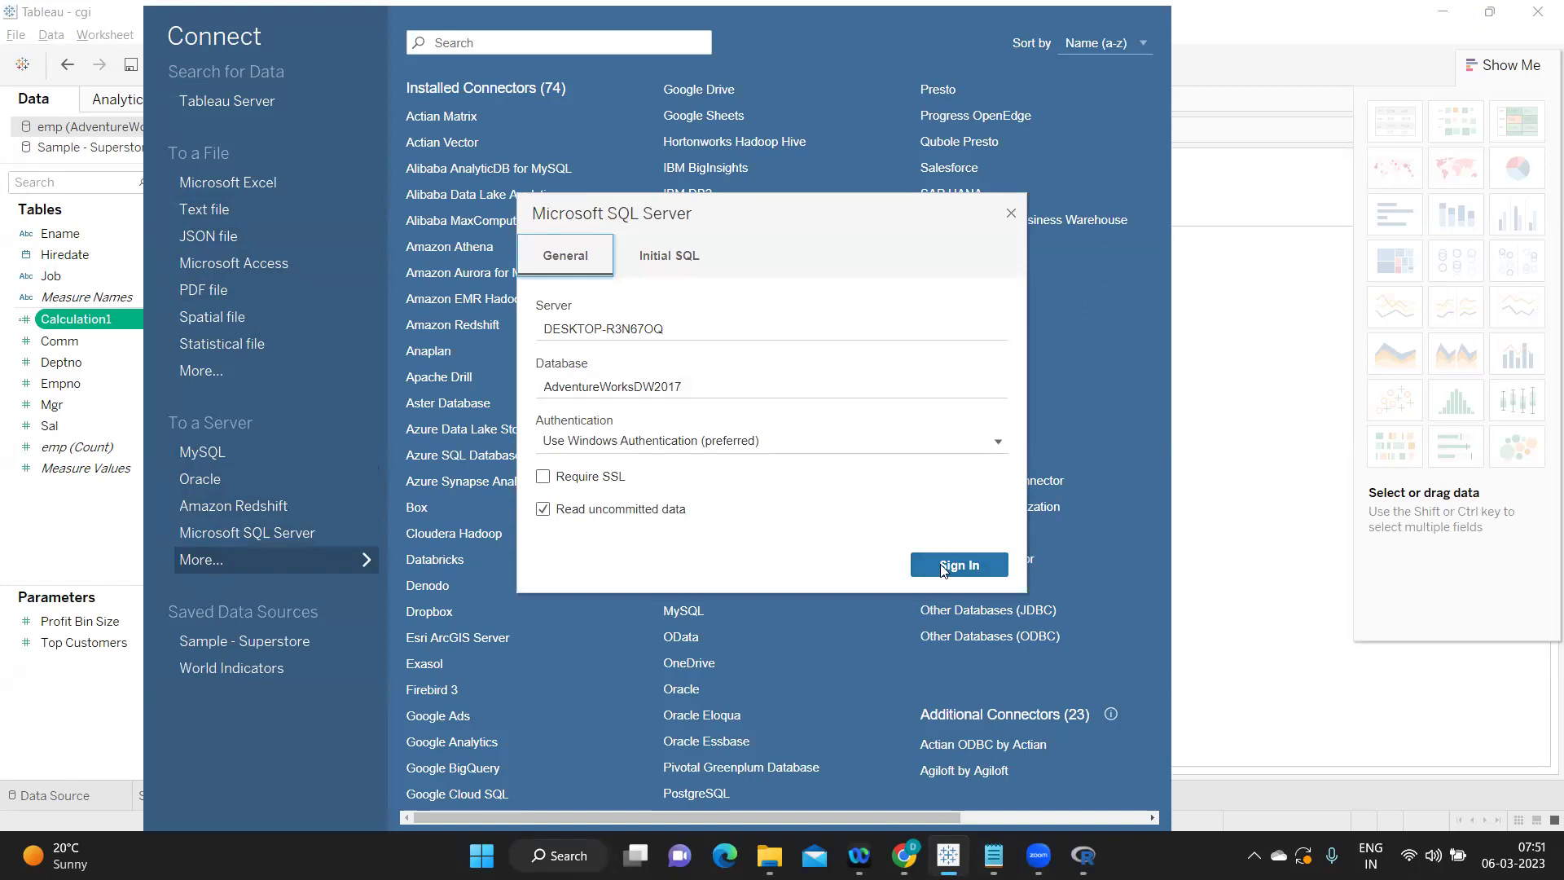
Step: Switch to the Notepad question list and highlight question 11 on connecting to SQL in Tableau
{"action": "key", "text": "alt+Tab"}
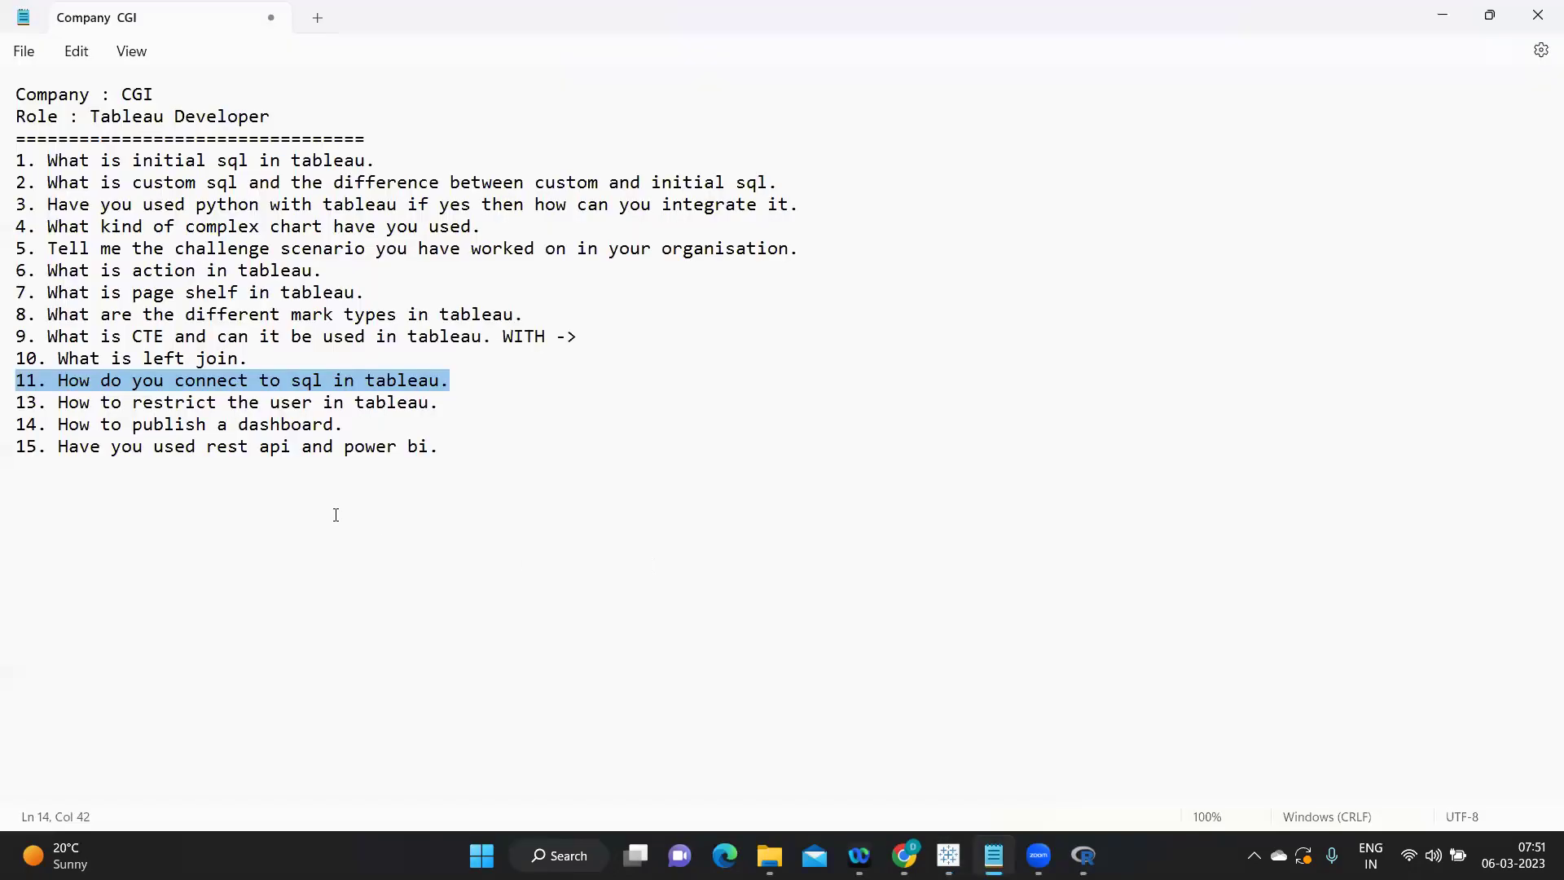
{"action": "left_click", "coordinate": [287, 395]}
{"action": "left_click_drag", "start_coordinate": [481, 381], "coordinate": [14, 375]}
Step: Switch to Tableau, close the Microsoft SQL Server form, and view the Teradata connection form before closing it
{"action": "key", "text": "alt+Tab"}
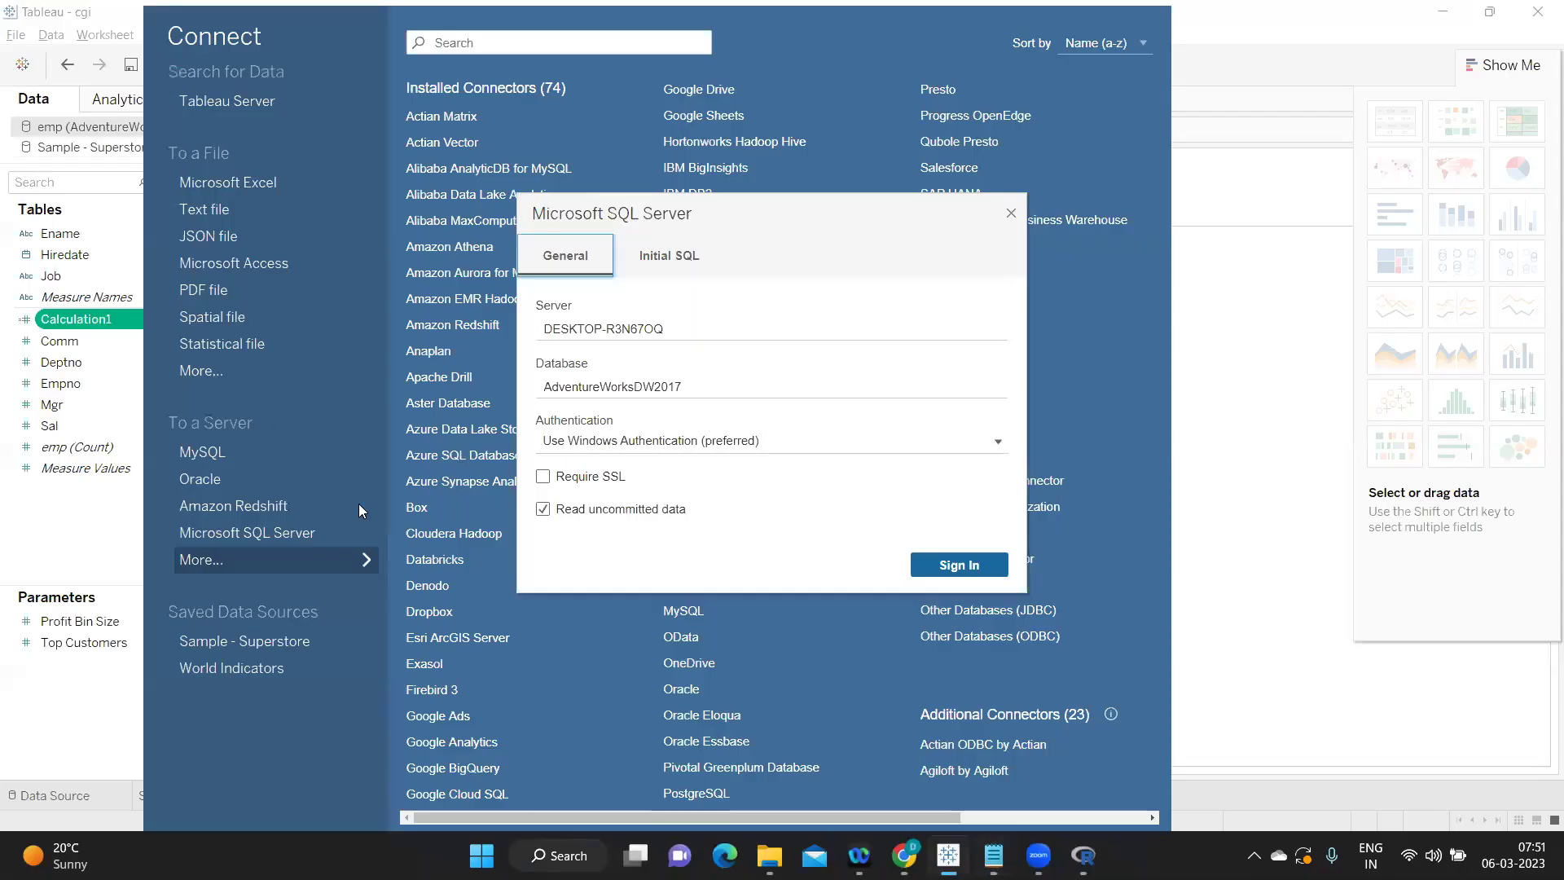
{"action": "left_click", "coordinate": [1011, 214]}
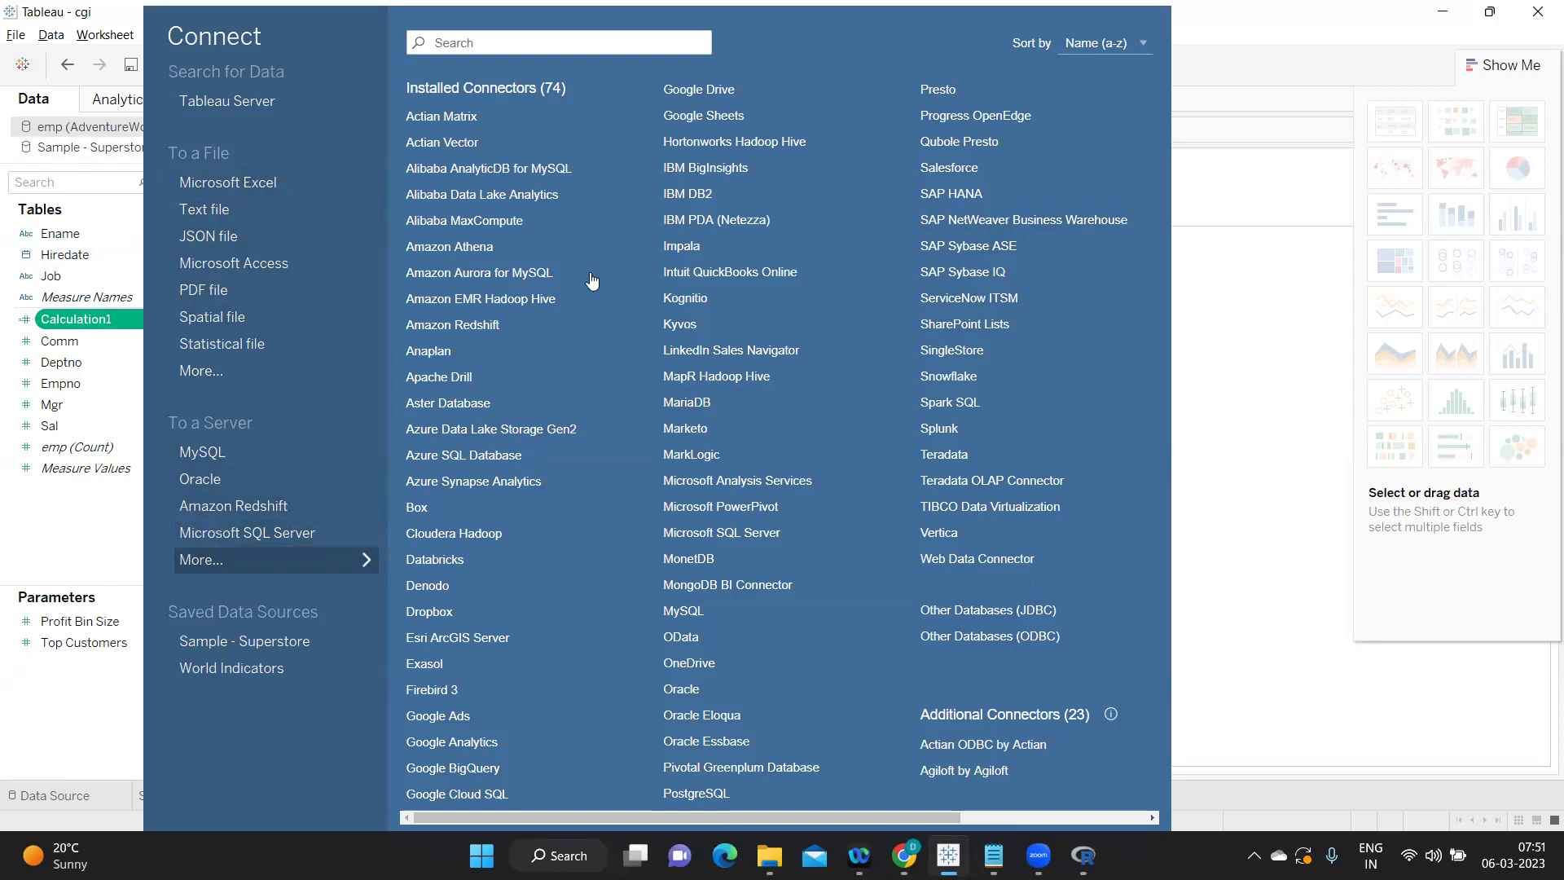
{"action": "left_click", "coordinate": [948, 458]}
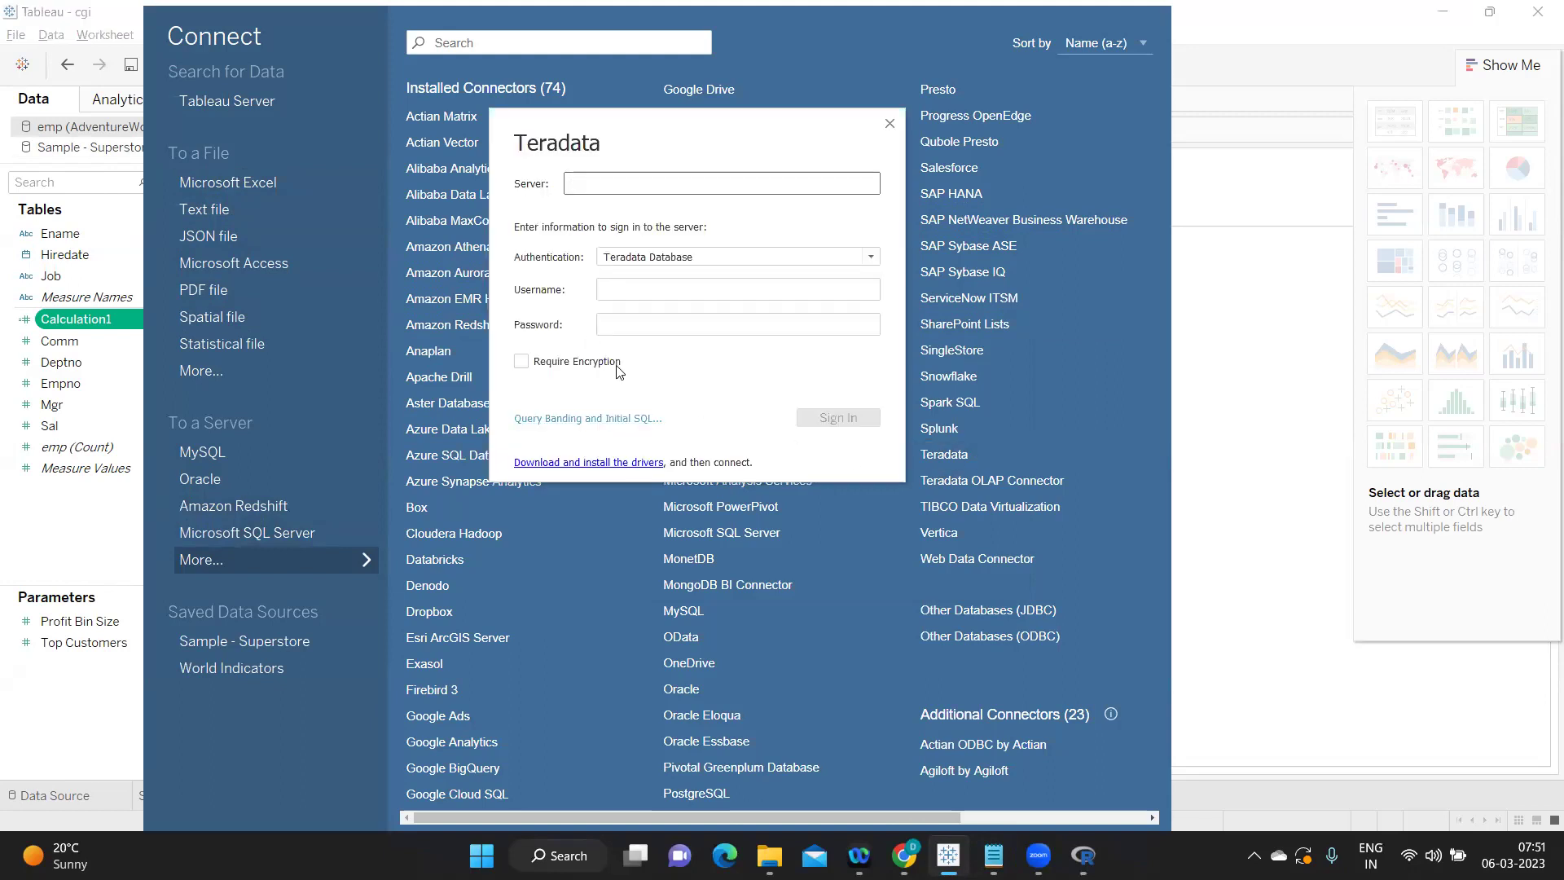
{"action": "left_click", "coordinate": [888, 124]}
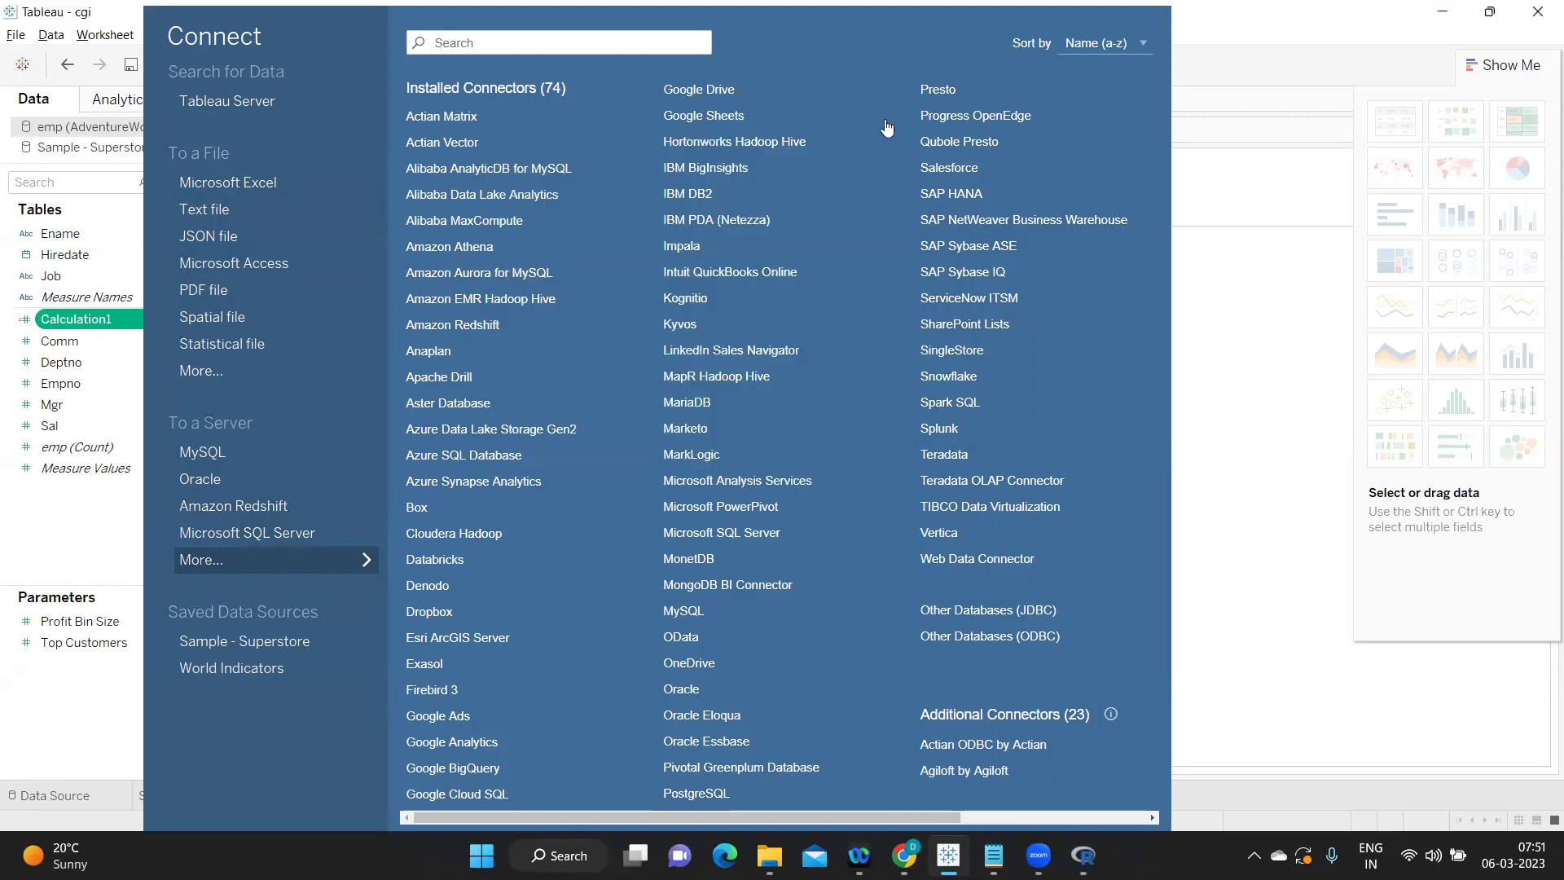
Step: Return to the Notepad list and highlight question 11, then question 13 on restricting the user in Tableau
{"action": "key", "text": "alt+Tab"}
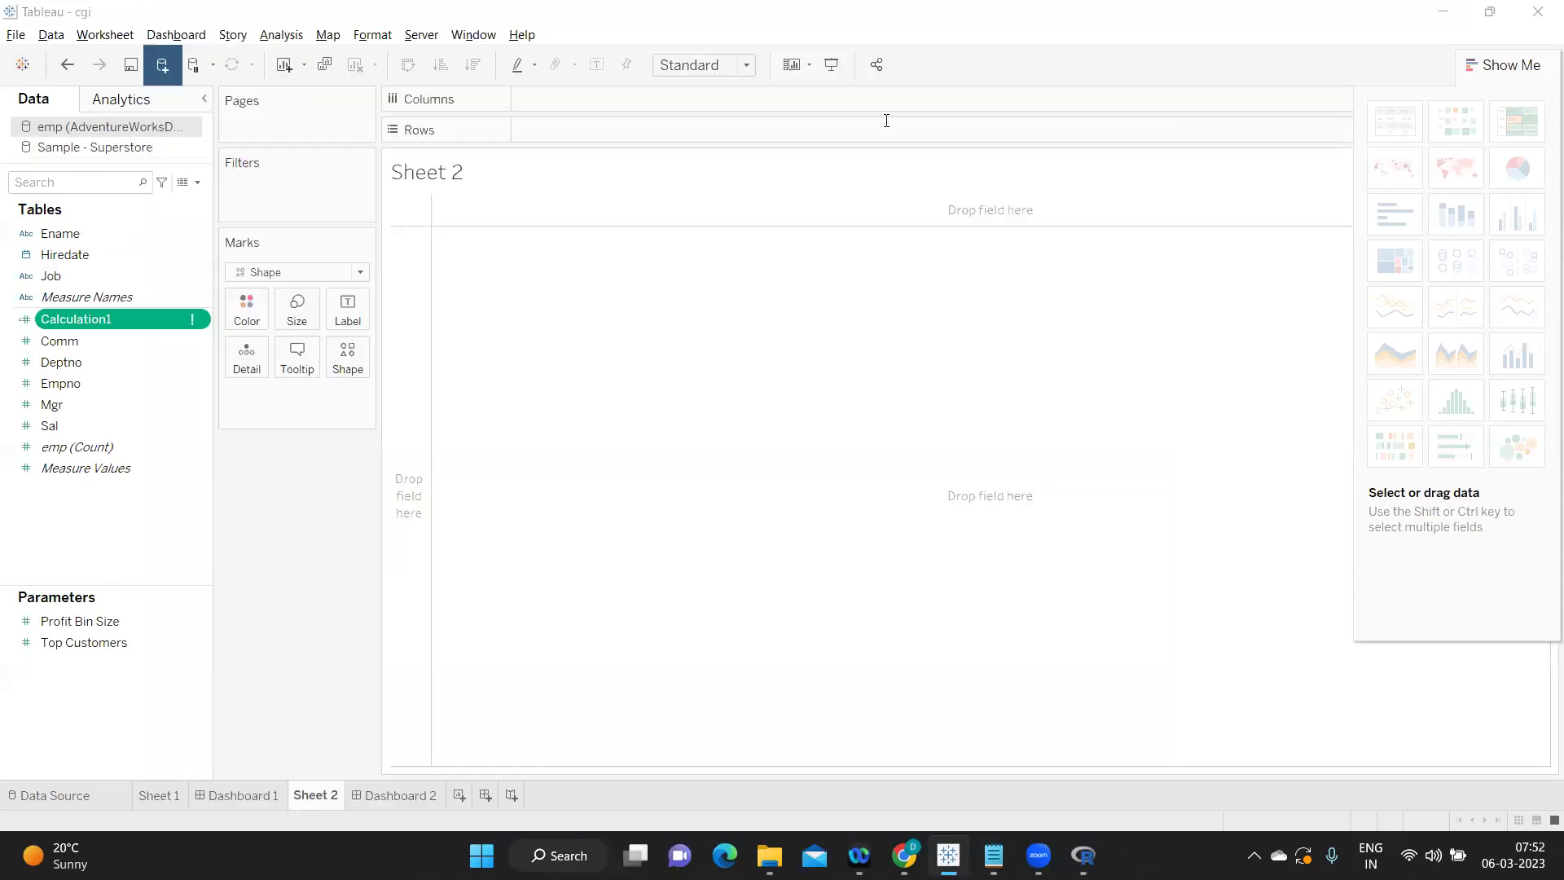
{"action": "left_click", "coordinate": [121, 380]}
{"action": "left_click_drag", "start_coordinate": [554, 391], "coordinate": [8, 373]}
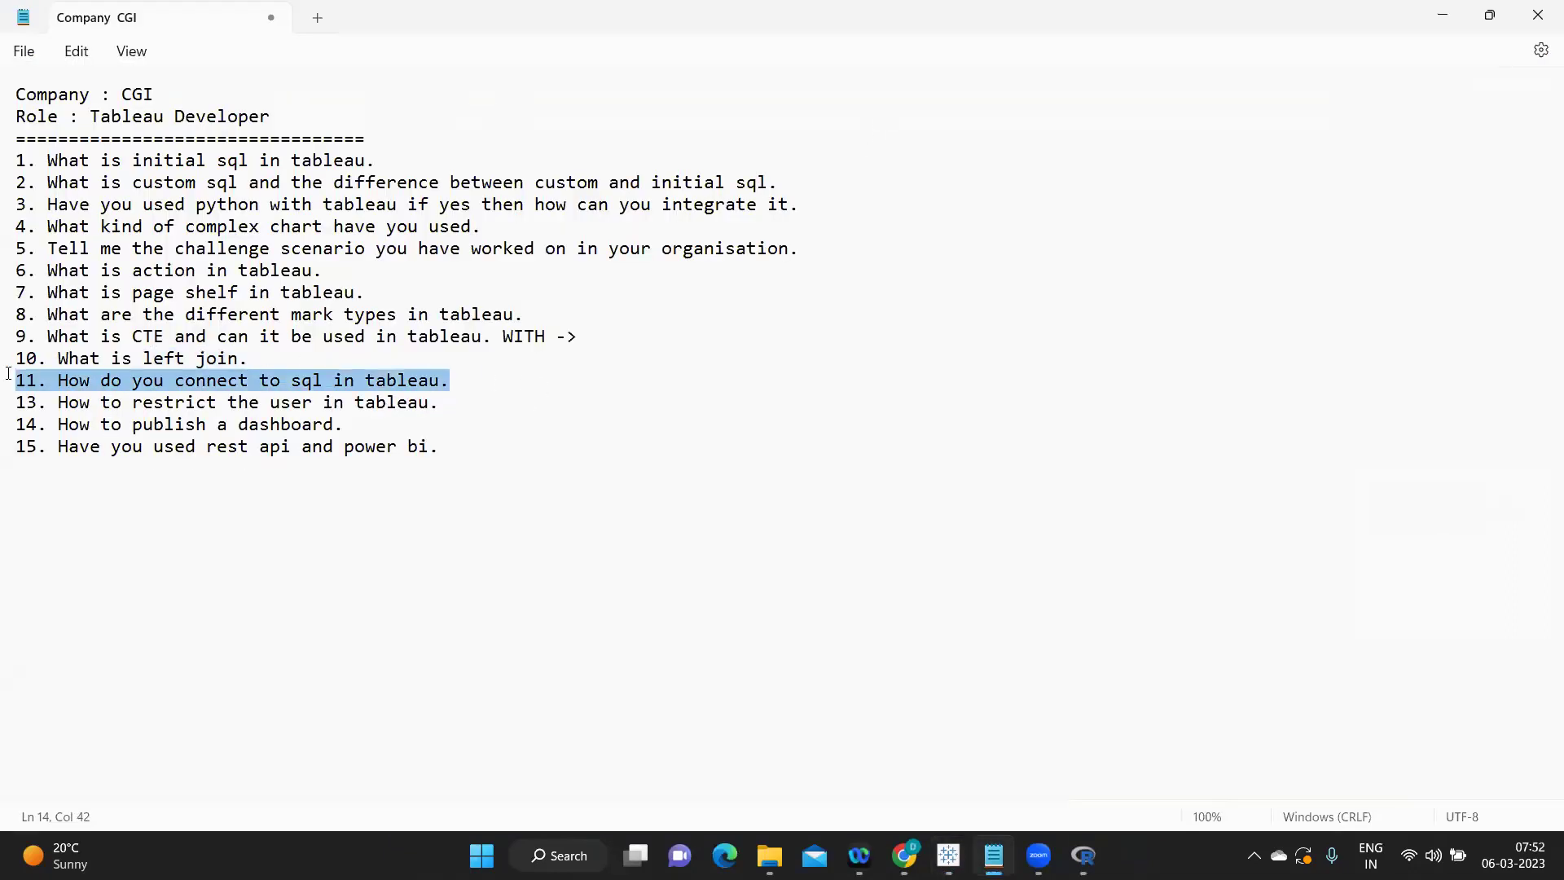
{"action": "left_click", "coordinate": [82, 427]}
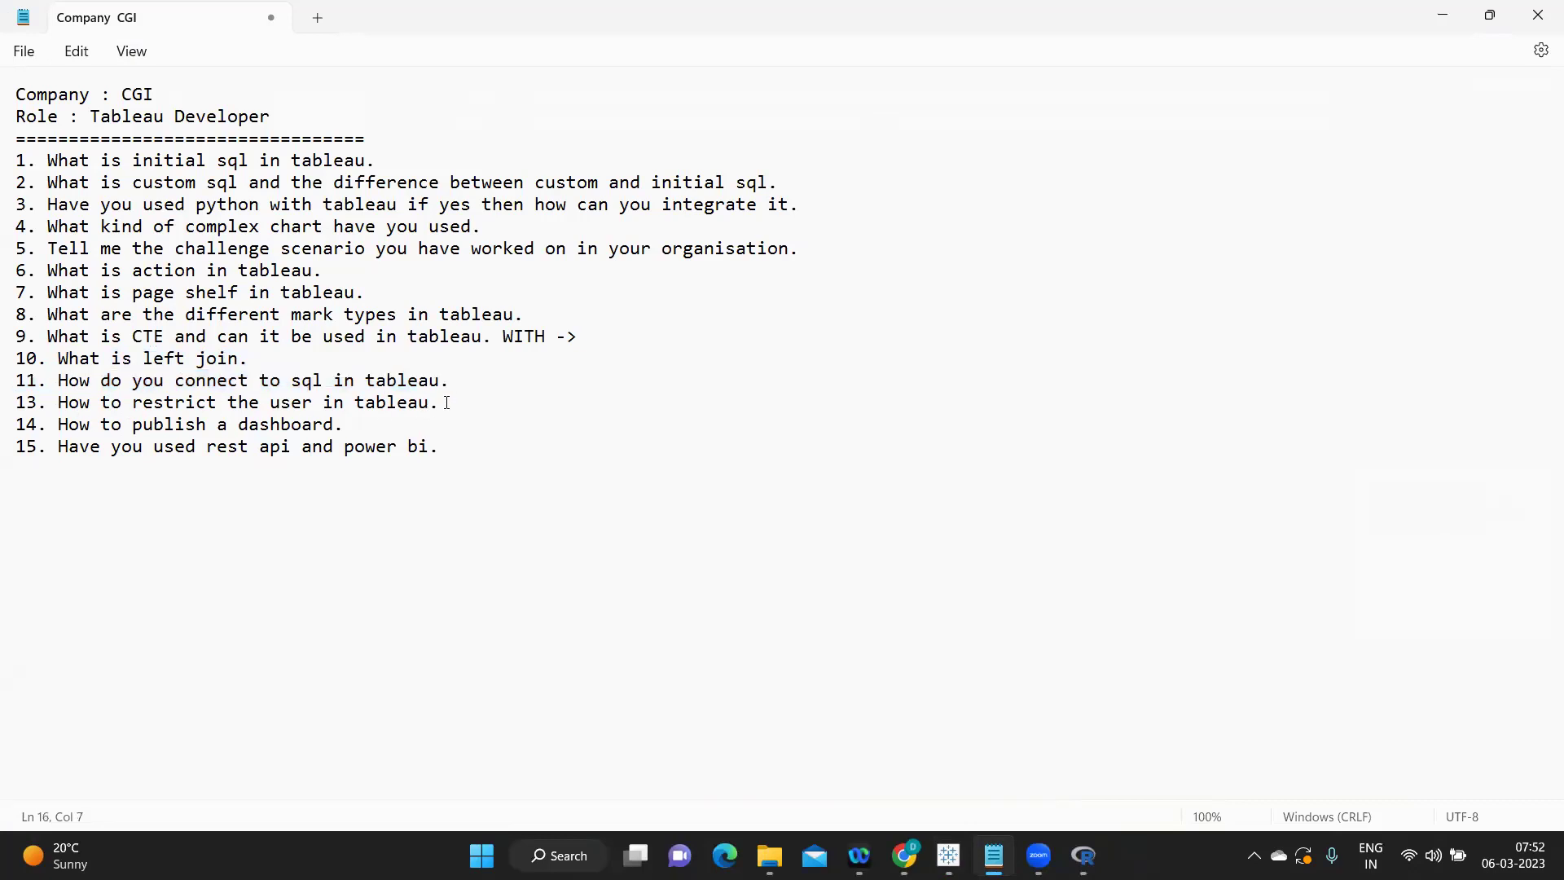
{"action": "left_click_drag", "start_coordinate": [447, 402], "coordinate": [9, 402]}
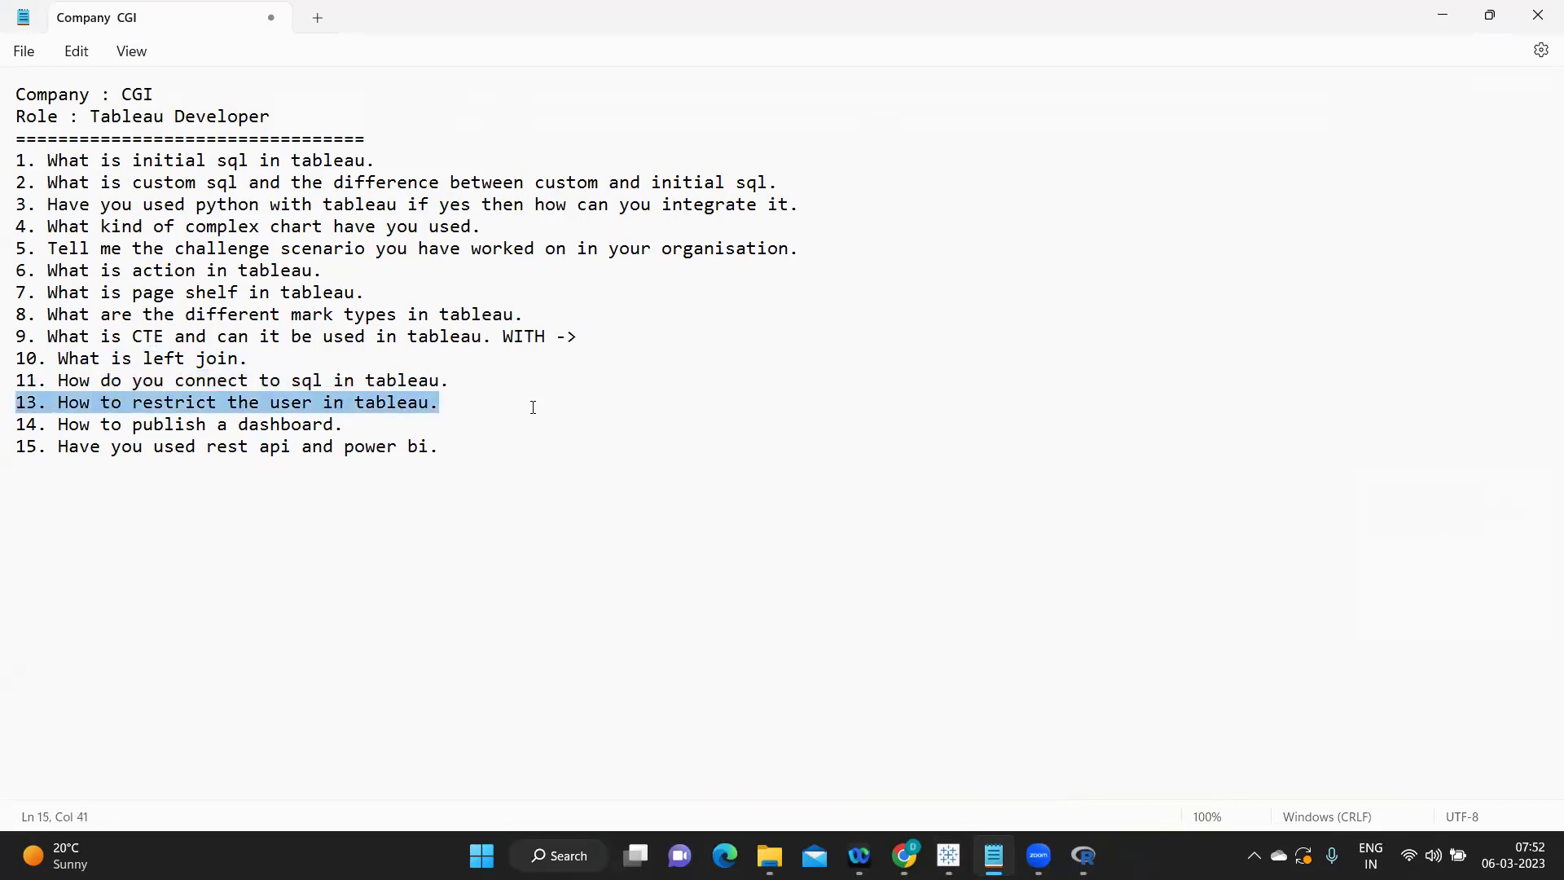
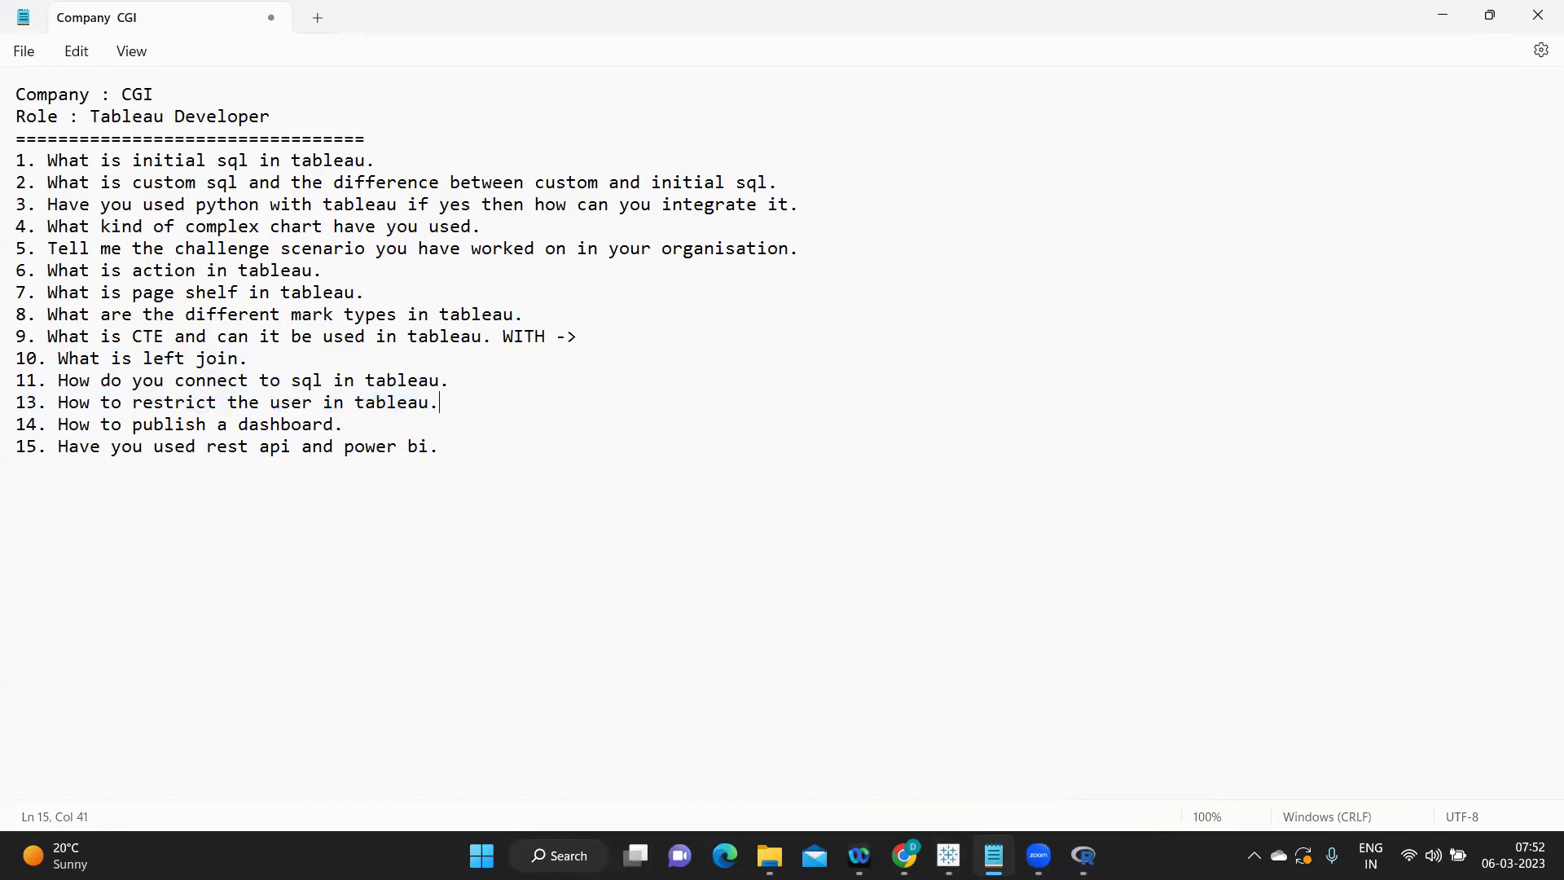
Step: Add the line "User filter" below question 13 on restricting the user
{"action": "key", "text": "Return"}
{"action": "type", "text": "uSER"}
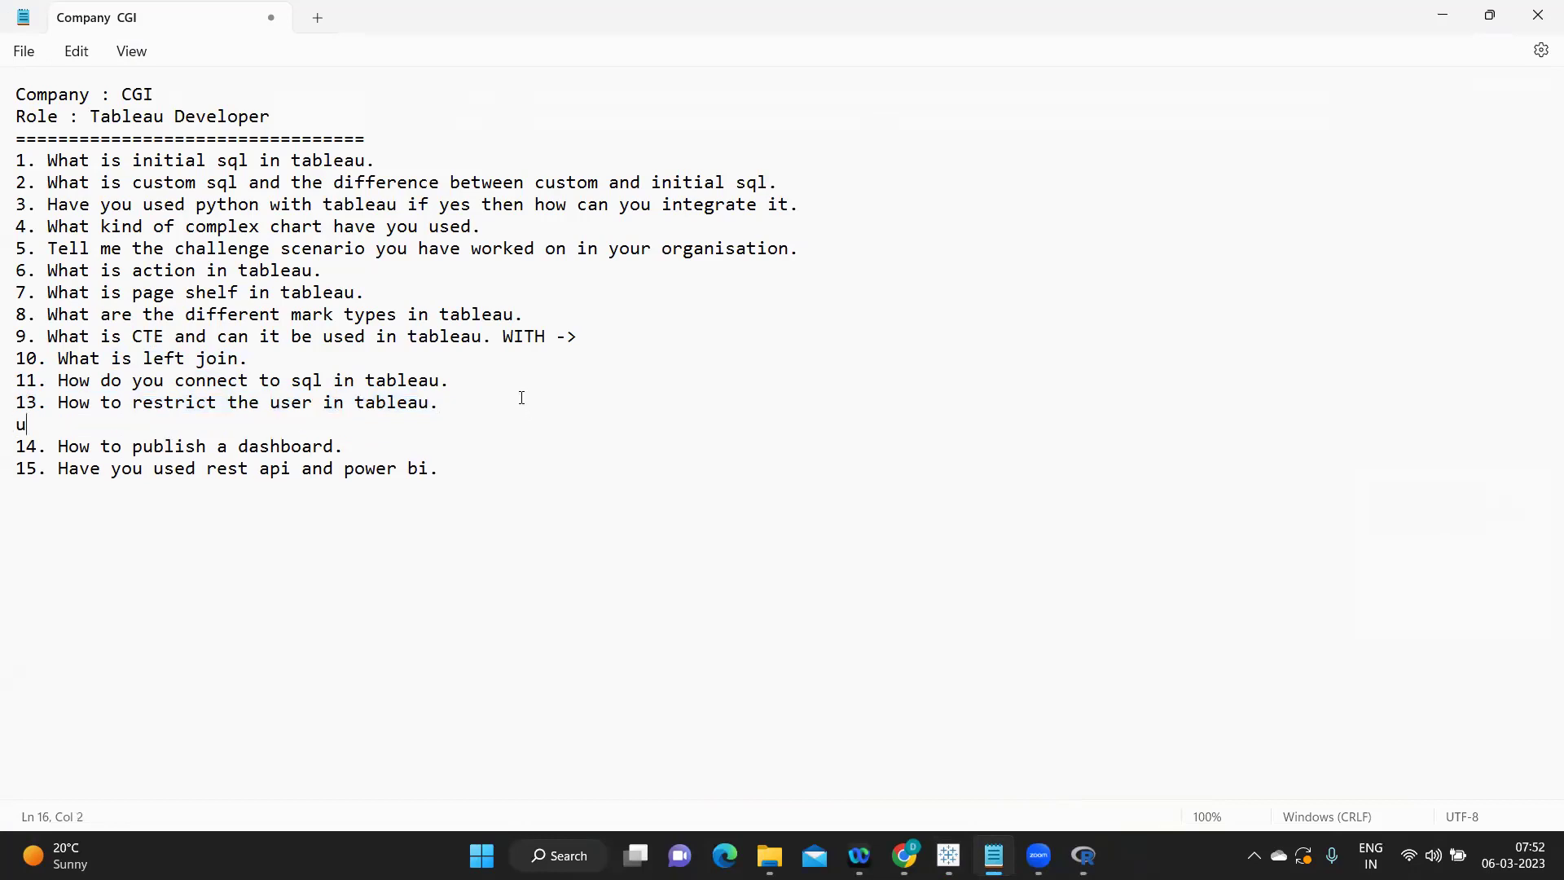
{"action": "key", "text": "BackSpace"}
{"action": "key", "text": "BackSpace"}
{"action": "key", "text": "BackSpace"}
{"action": "key", "text": "BackSpace"}
{"action": "type", "text": "User filter"}
Step: Add the line "DB Approach" below "User filter", followed by an empty line
{"action": "key", "text": "Return"}
{"action": "type", "text": "DB Ap"}
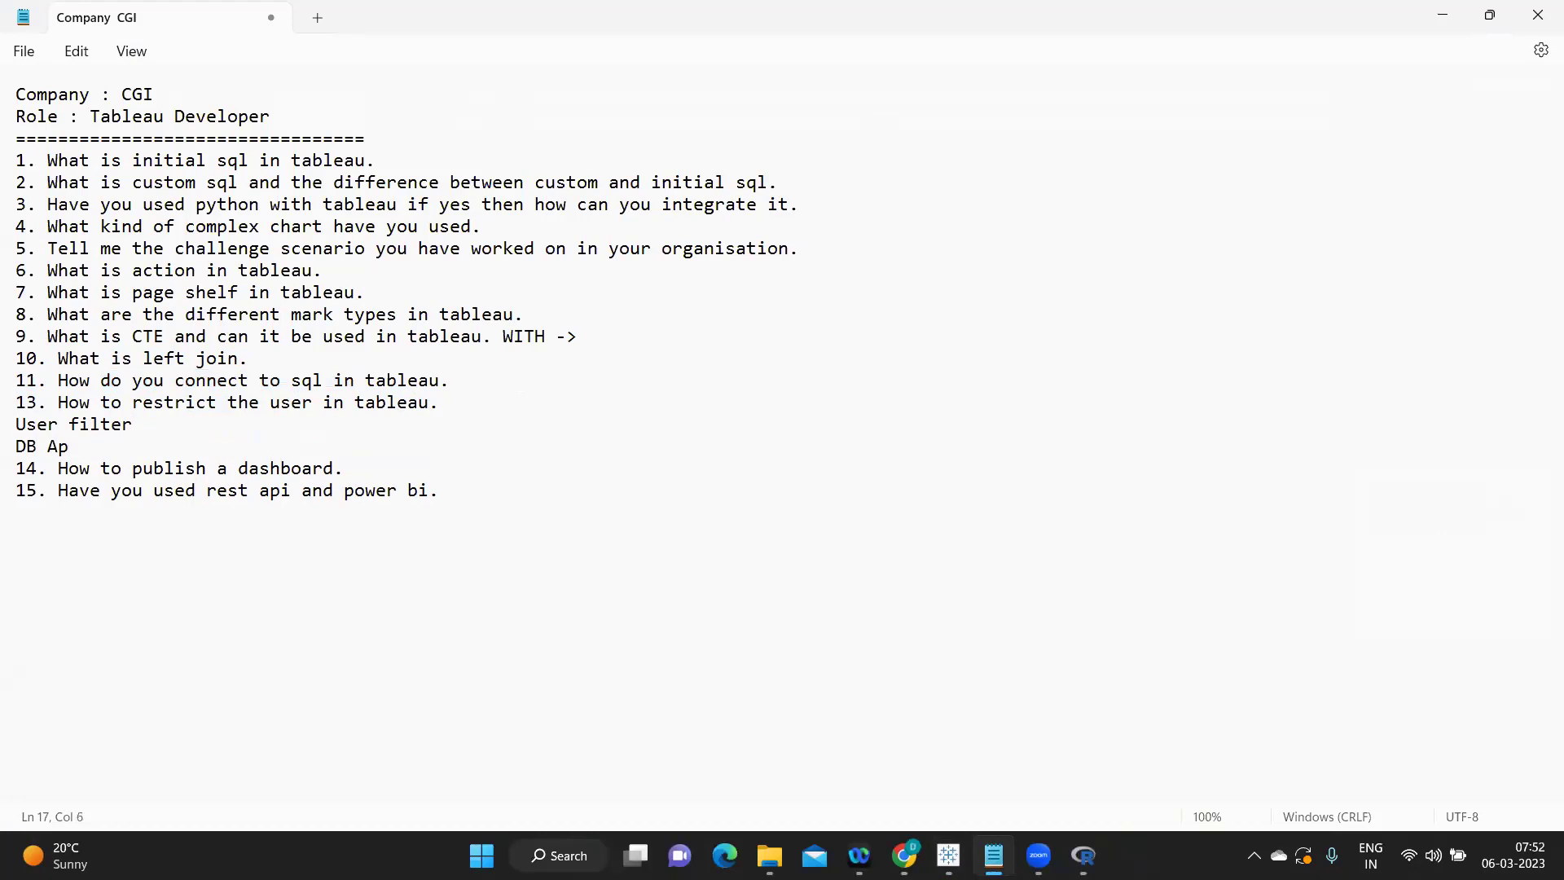
{"action": "type", "text": "proach"}
{"action": "key", "text": "Return"}
{"action": "type", "text": "Serve"}
{"action": "key", "text": "BackSpace"}
{"action": "key", "text": "BackSpace"}
{"action": "key", "text": "BackSpace"}
{"action": "key", "text": "BackSpace"}
{"action": "key", "text": "BackSpace"}
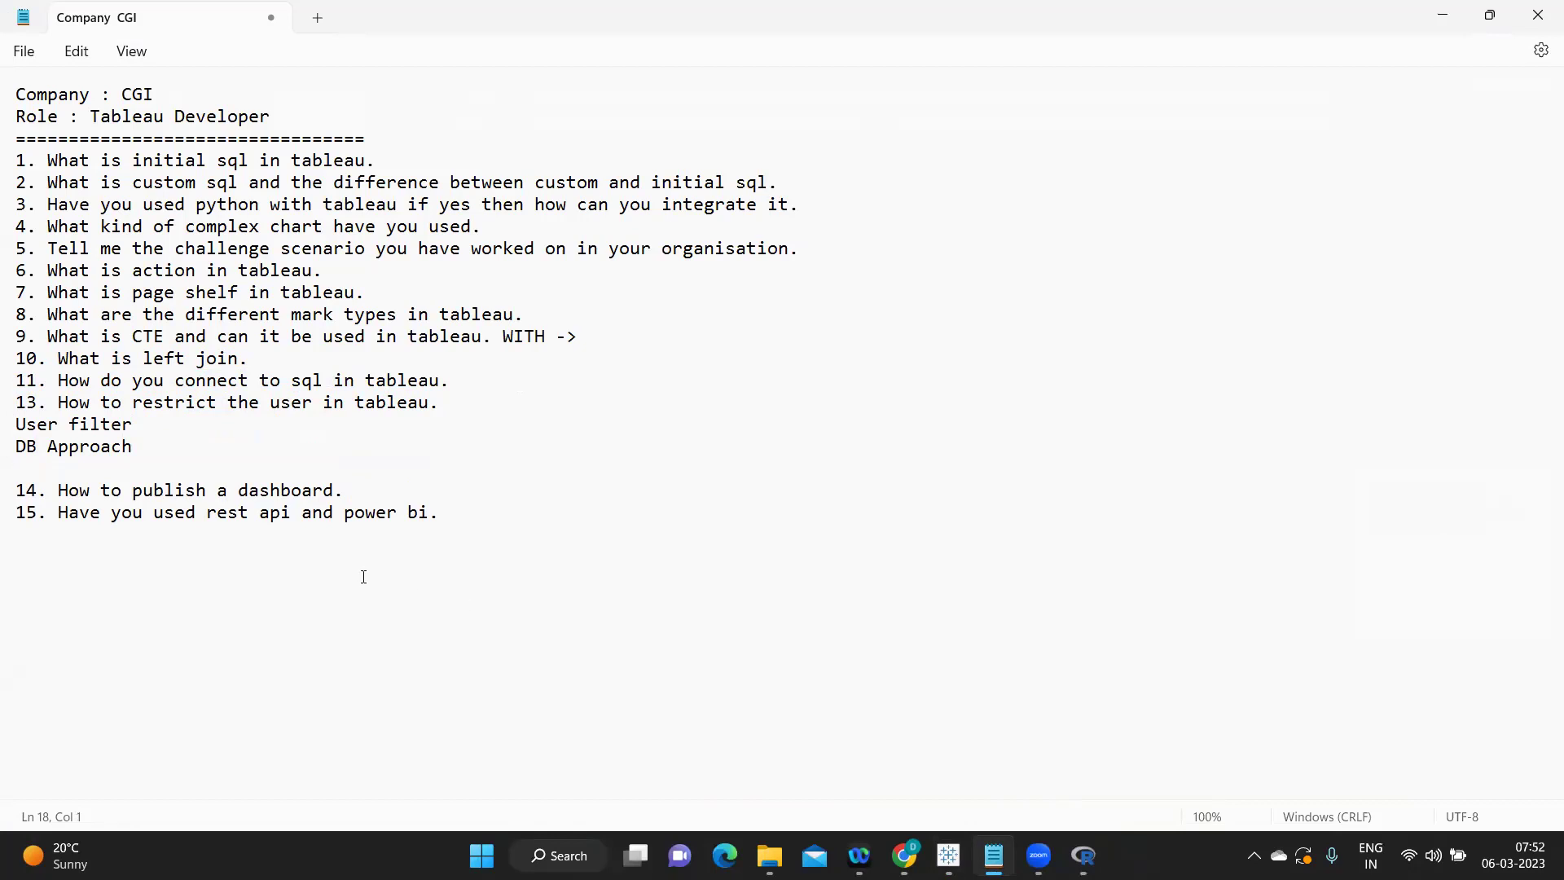
Step: Highlight question 13 together with its "User filter" and "DB Approach" notes
{"action": "left_click_drag", "start_coordinate": [16, 424], "coordinate": [163, 437]}
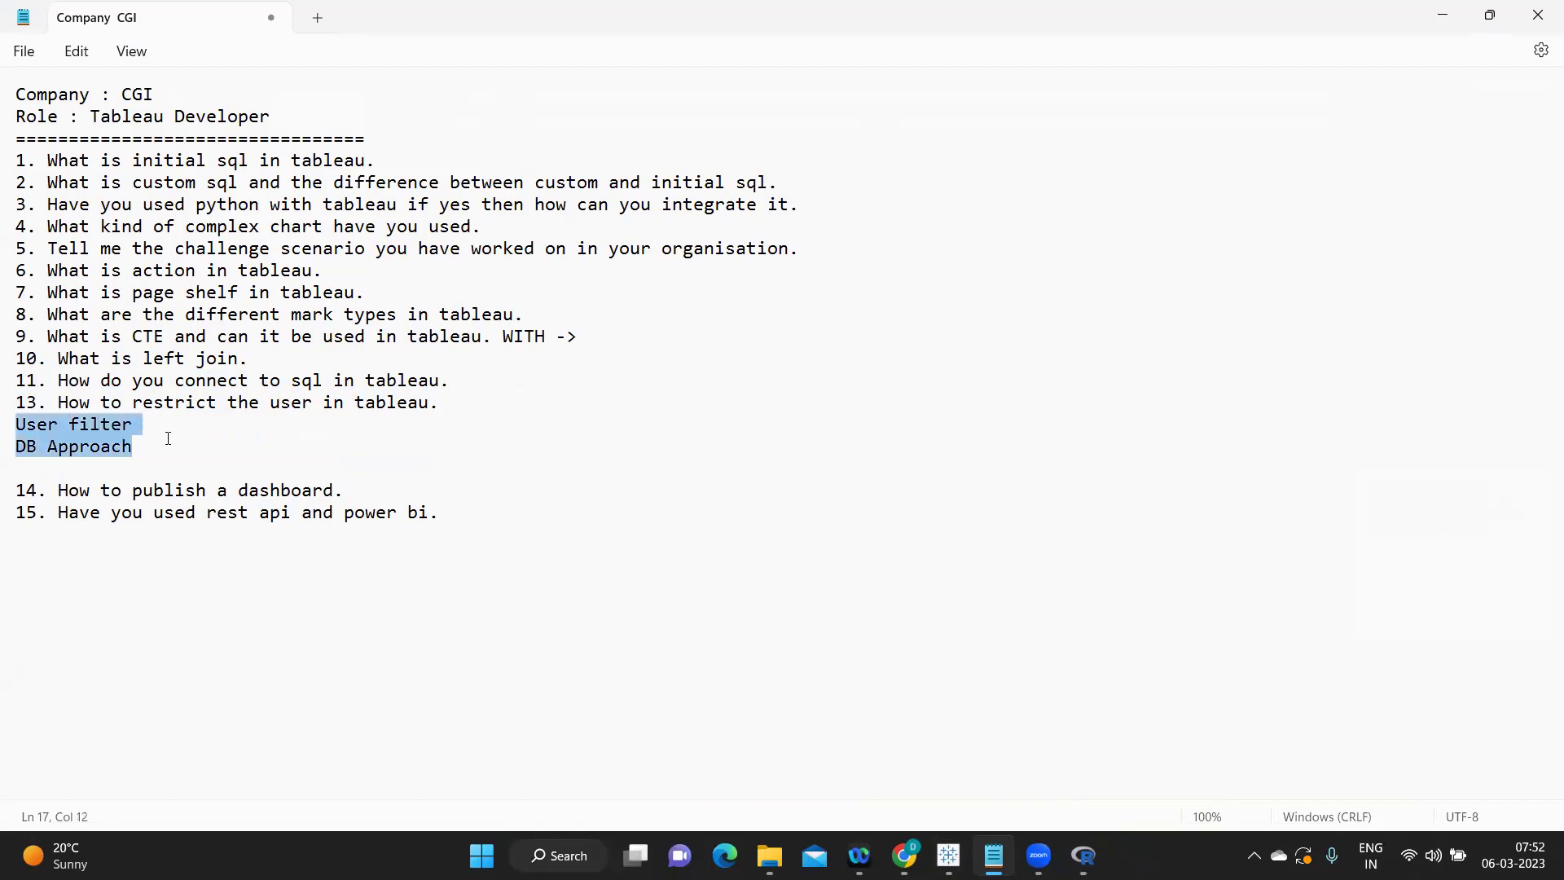
{"action": "key", "text": "Right"}
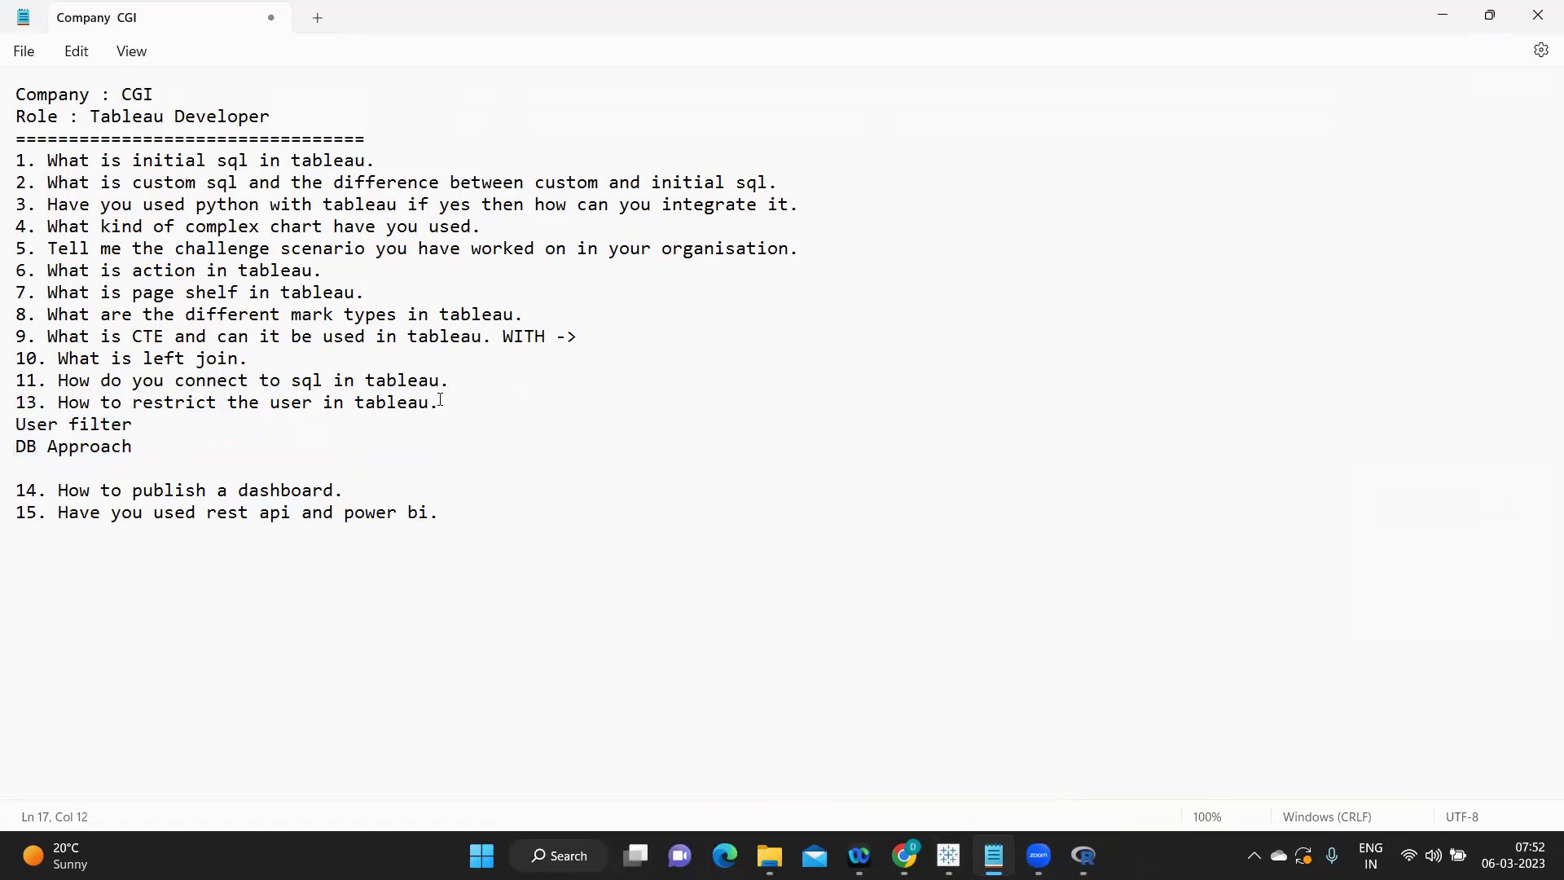
{"action": "left_click", "coordinate": [8, 403], "text": "shift"}
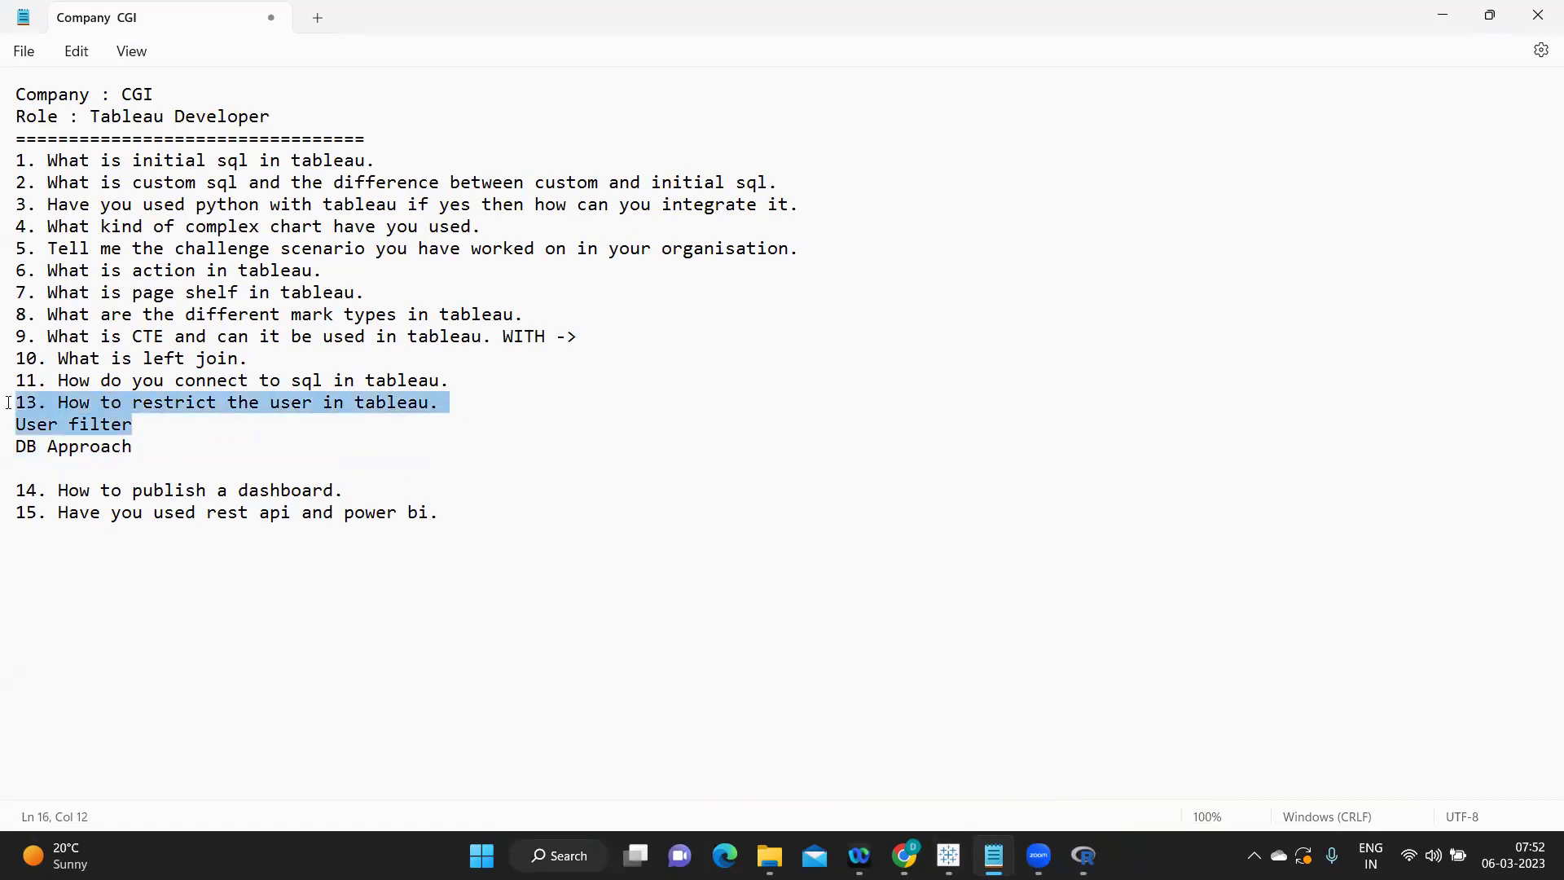
{"action": "left_click", "coordinate": [59, 402]}
{"action": "left_click_drag", "start_coordinate": [457, 405], "coordinate": [8, 408]}
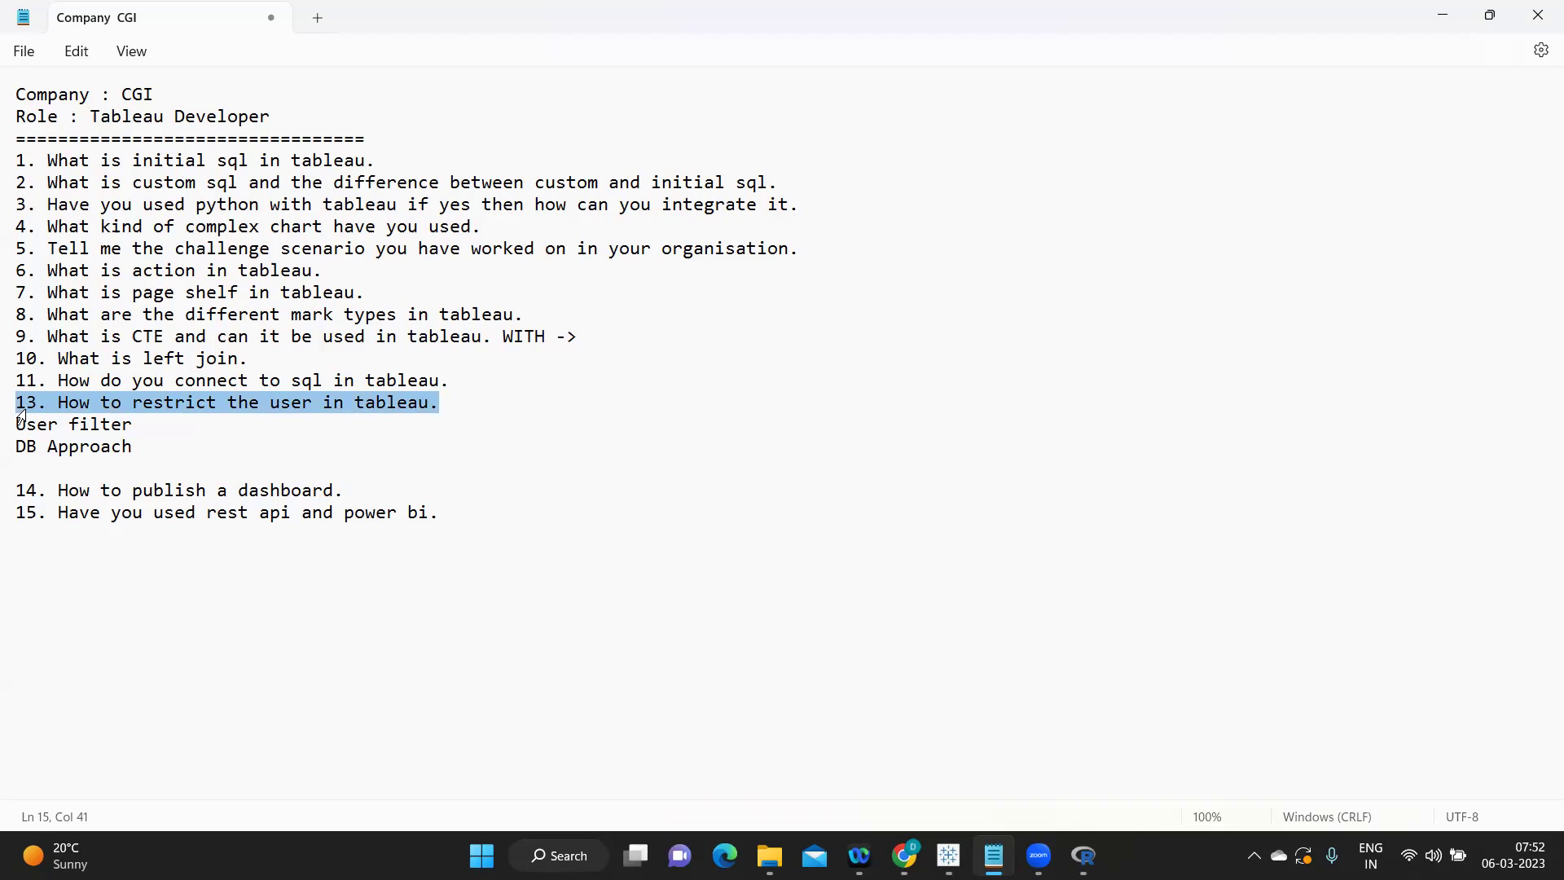
{"action": "left_click", "coordinate": [82, 447]}
{"action": "left_click_drag", "start_coordinate": [245, 446], "coordinate": [8, 428]}
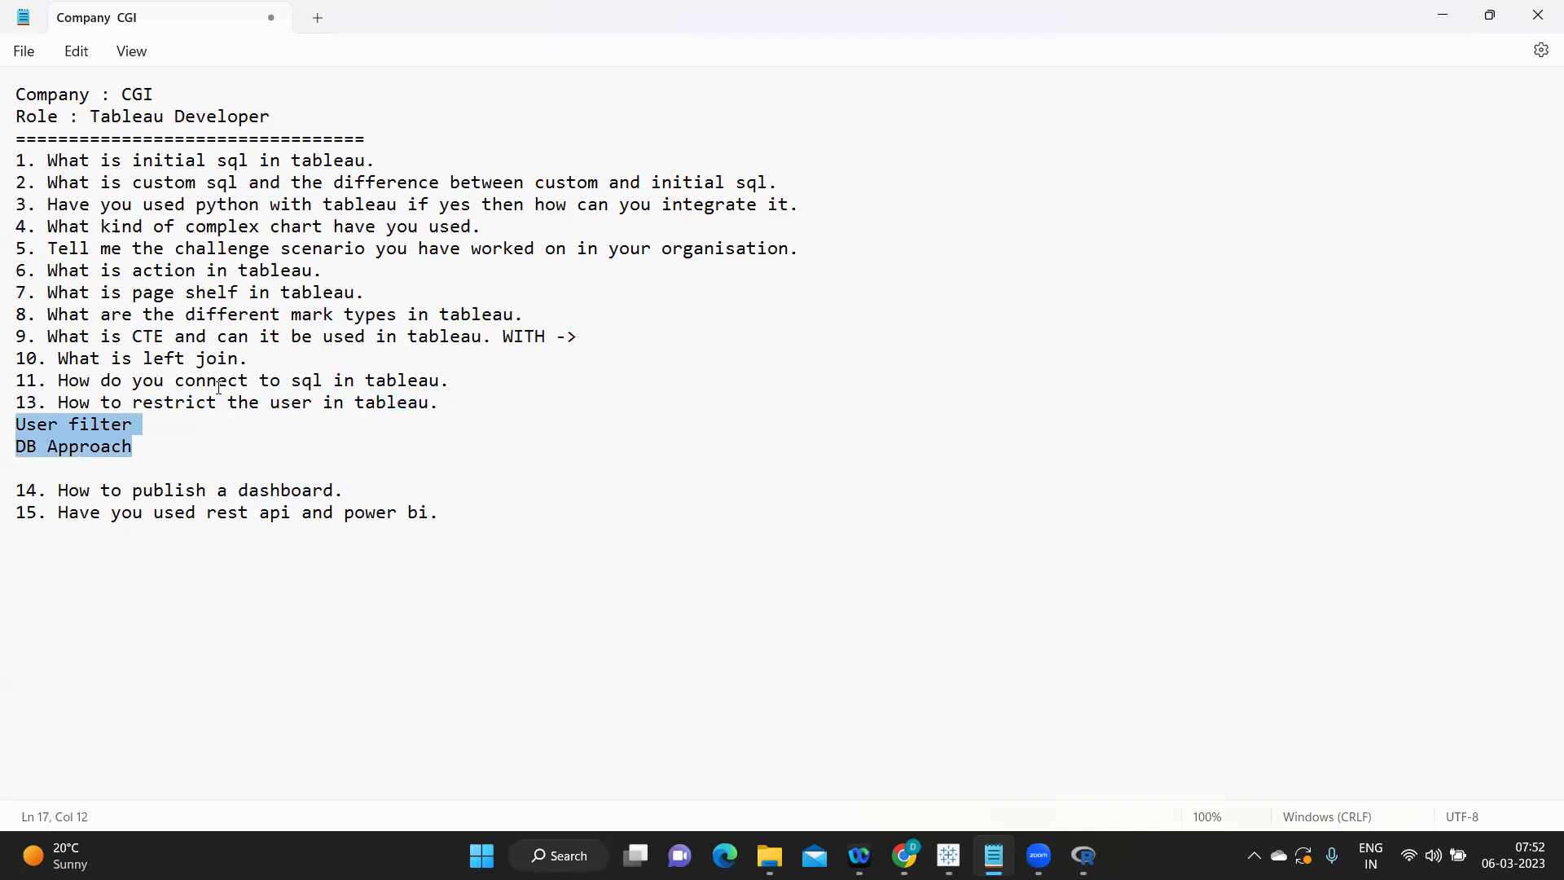
{"action": "double_click", "coordinate": [159, 404]}
{"action": "left_click_drag", "start_coordinate": [151, 453], "coordinate": [9, 404]}
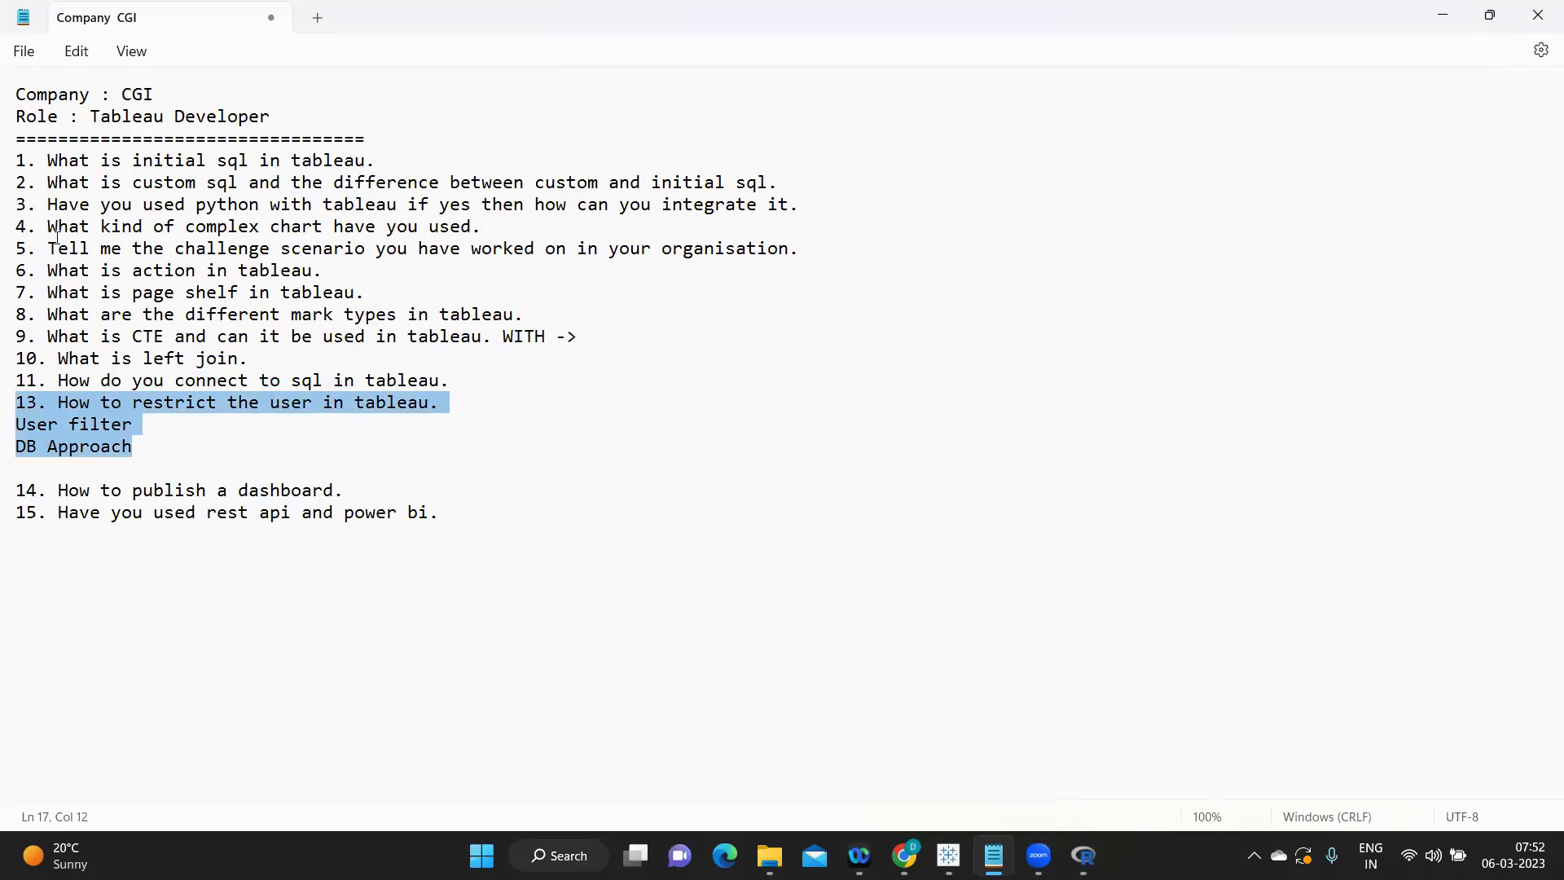
Step: Append "***" to question 1 and "****" to questions 2 and 3, and highlight questions 4 and 5
{"action": "left_click", "coordinate": [391, 161]}
{"action": "type", "text": "***"}
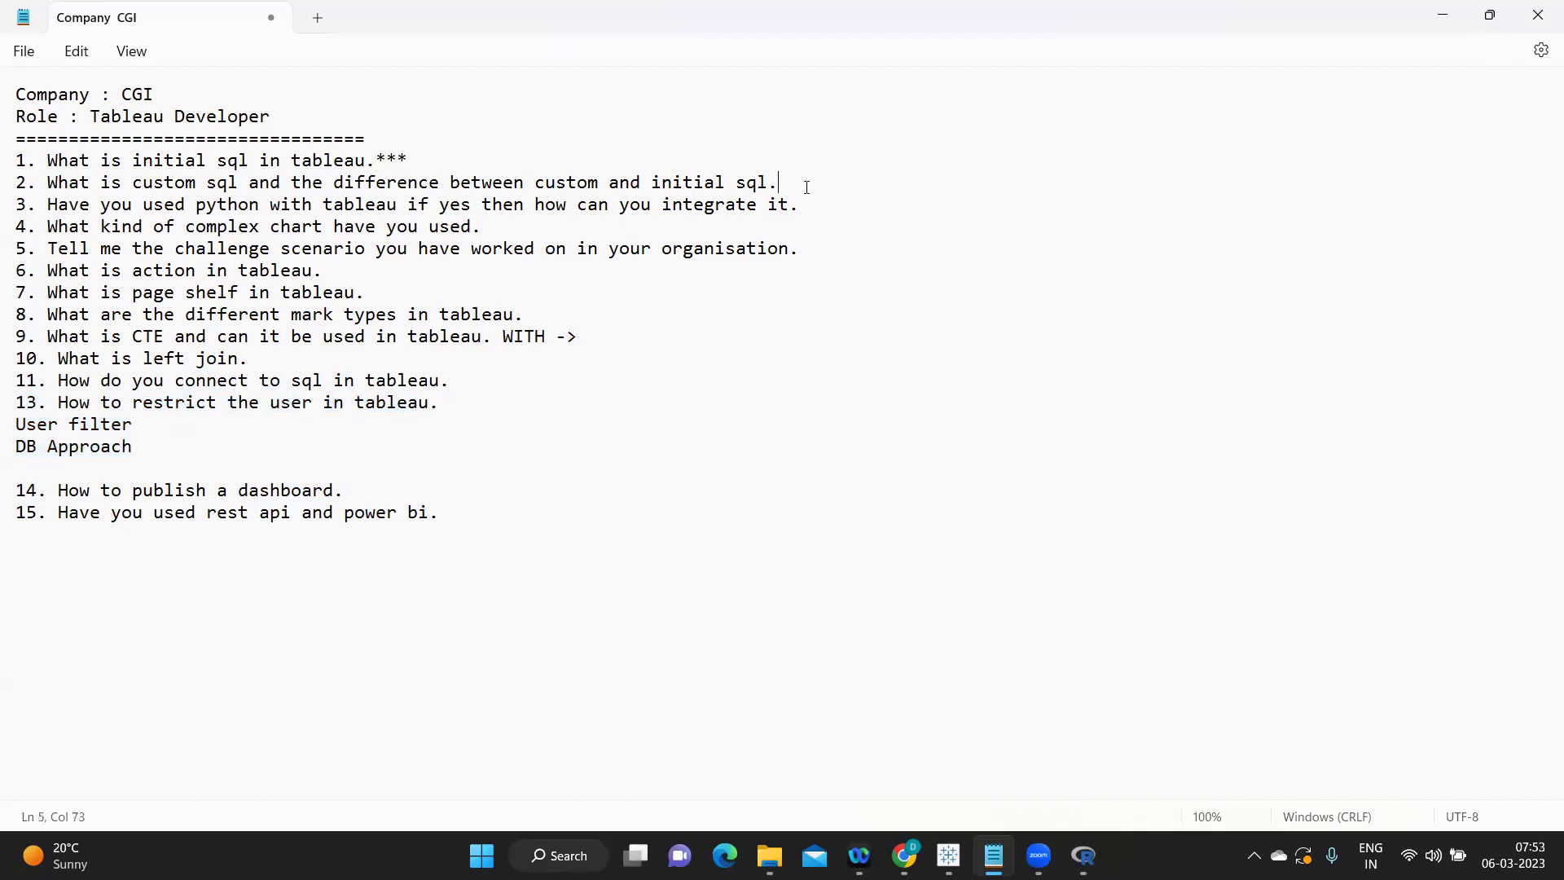
{"action": "type", "text": "****"}
{"action": "type", "text": "****"}
{"action": "left_click", "coordinate": [242, 208]}
{"action": "left_click_drag", "start_coordinate": [16, 227], "coordinate": [822, 246]}
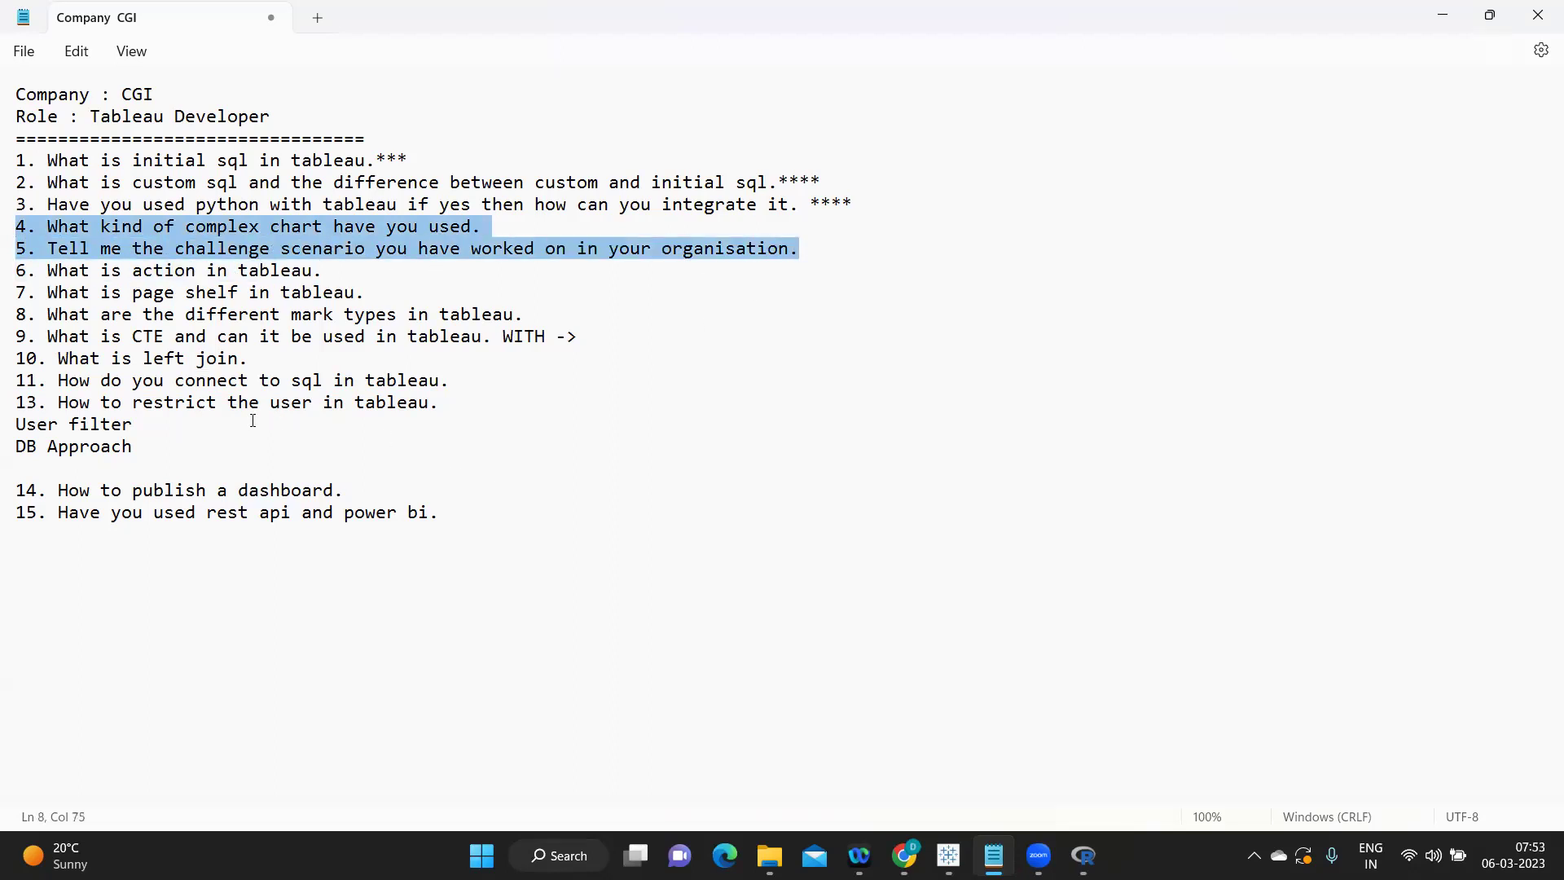
Step: Append "****" to question 11 on connecting to SQL in Tableau
{"action": "left_click", "coordinate": [340, 383]}
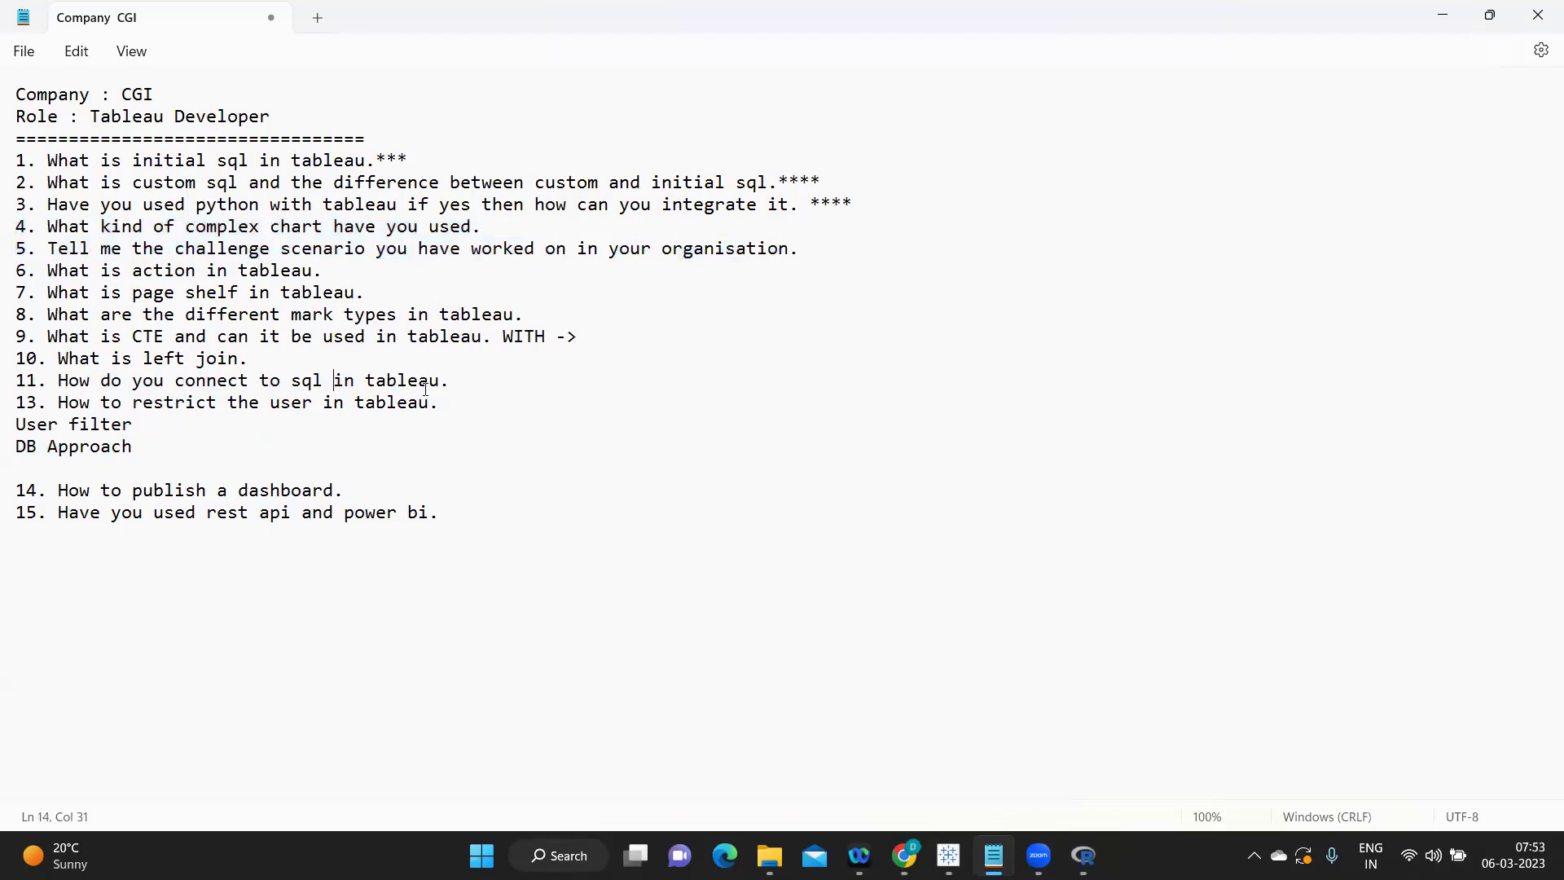
{"action": "triple_click", "coordinate": [495, 383]}
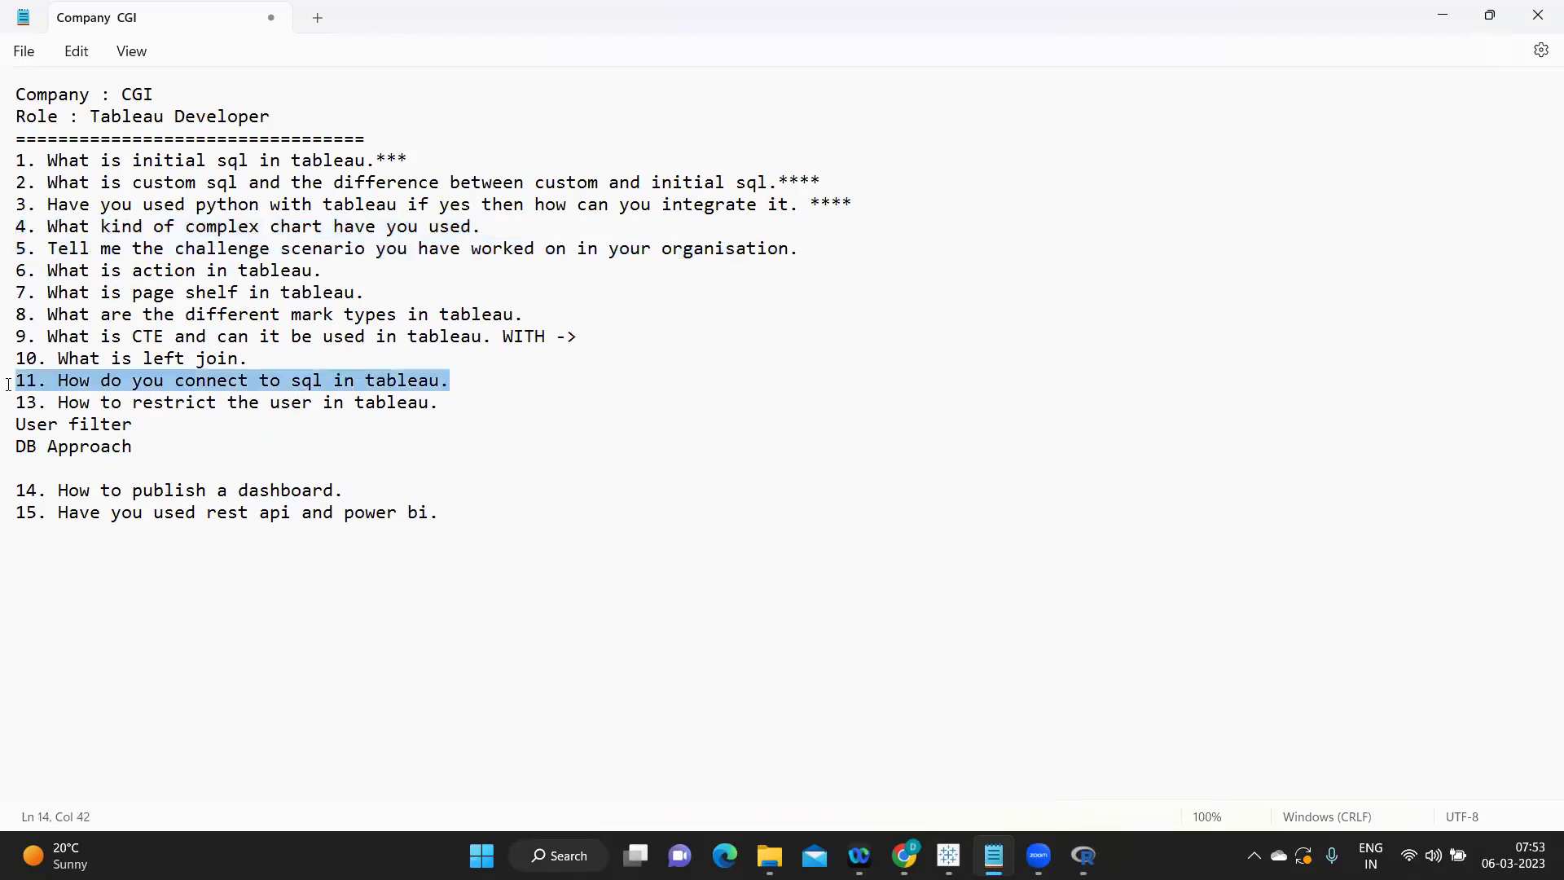
{"action": "left_click", "coordinate": [497, 384]}
{"action": "type", "text": "****"}
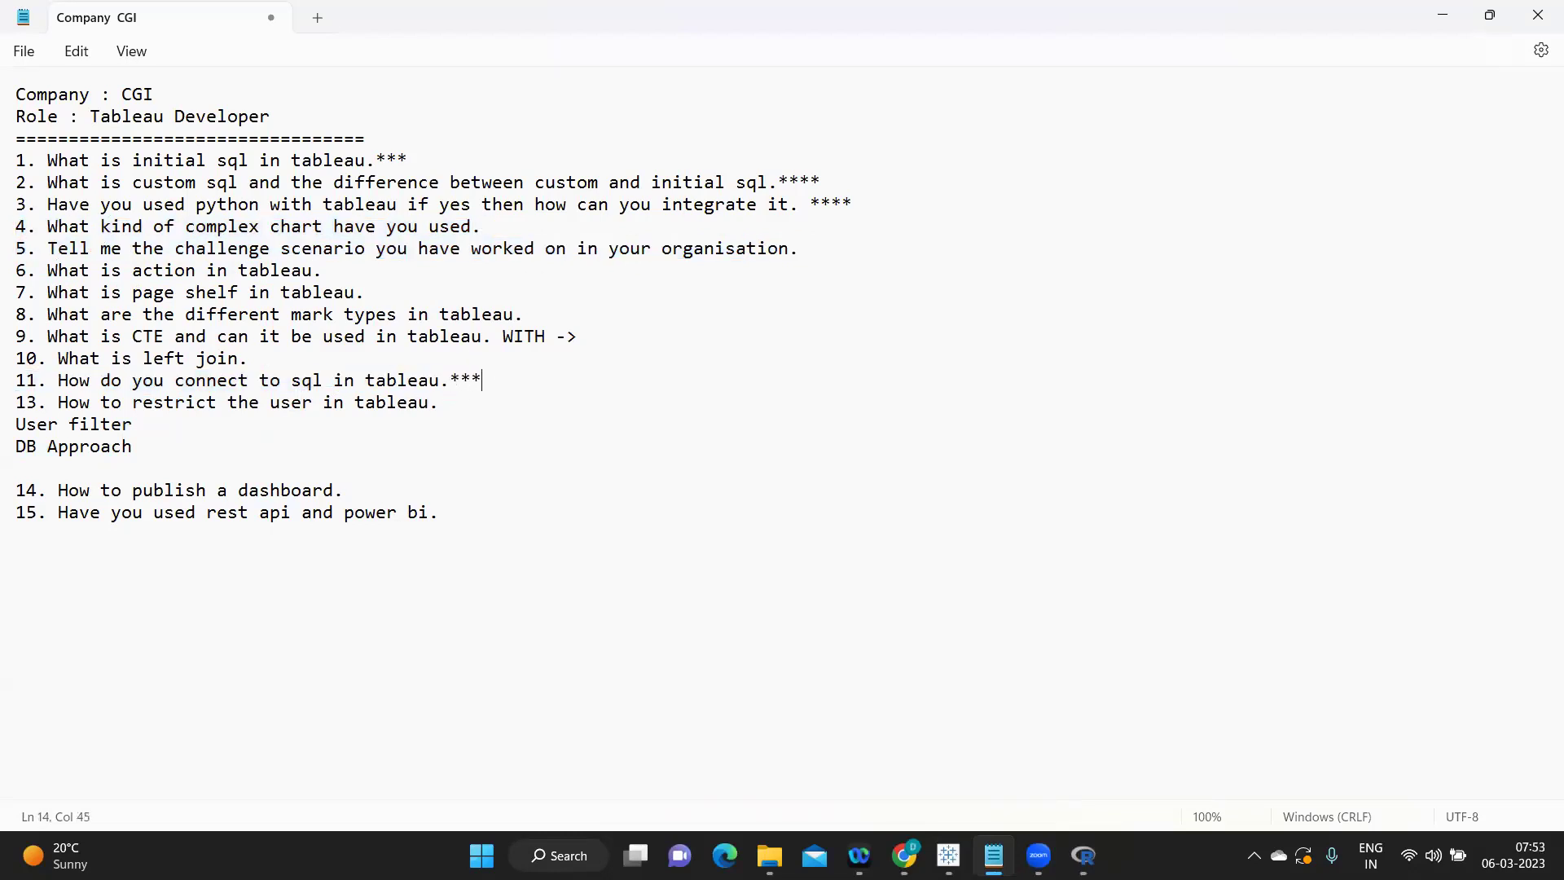
Step: Highlight the whole line of question 11, then only its word "sql"
{"action": "left_click", "coordinate": [470, 362]}
{"action": "left_click_drag", "start_coordinate": [167, 383], "coordinate": [522, 381]}
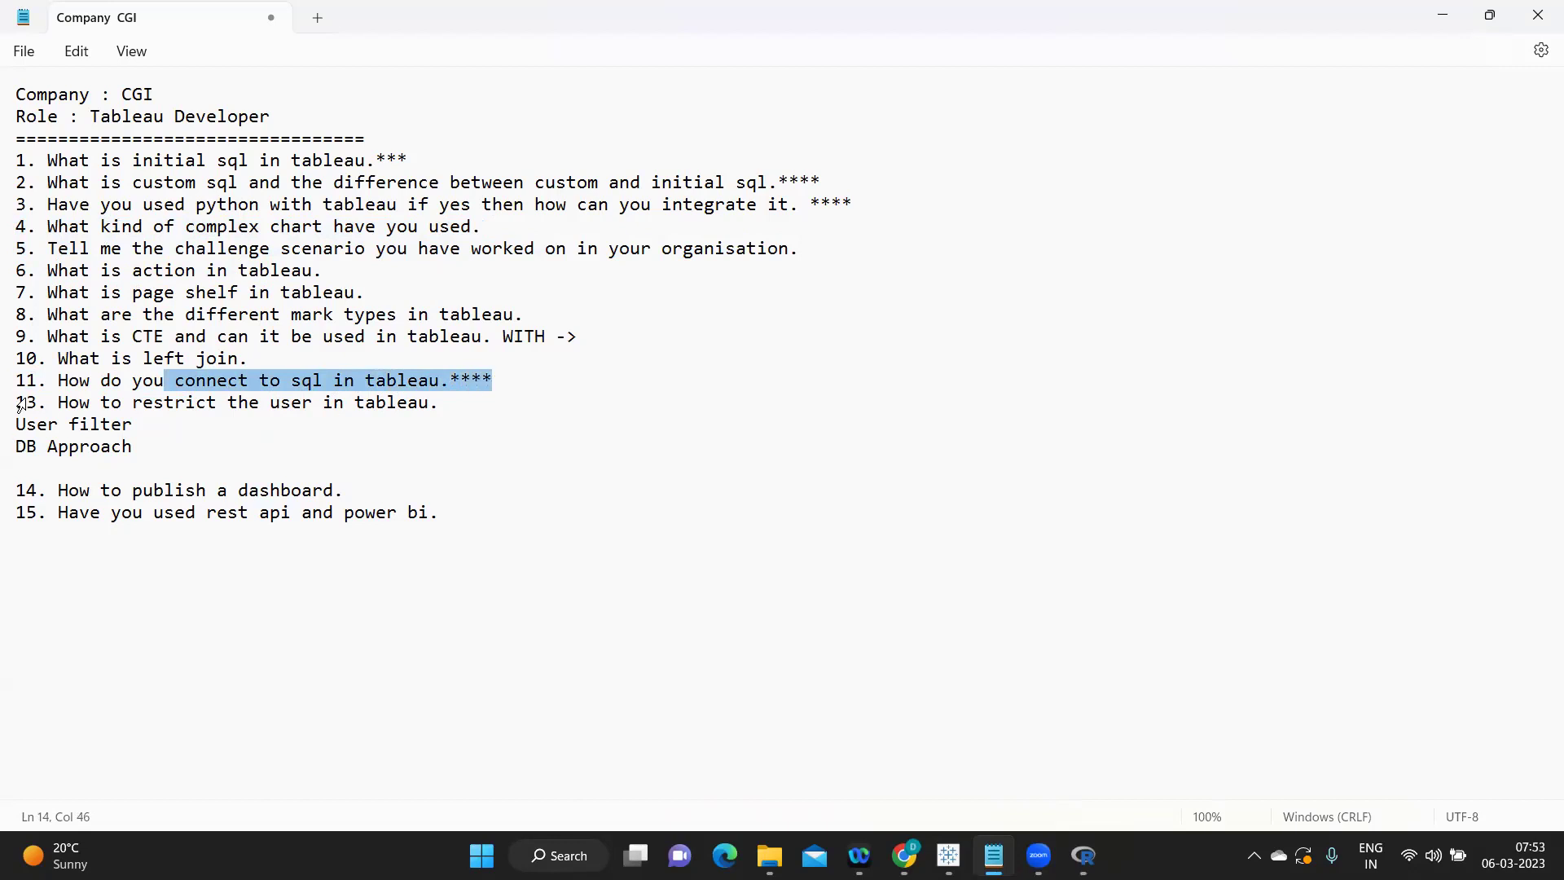
{"action": "left_click_drag", "start_coordinate": [18, 381], "coordinate": [519, 378]}
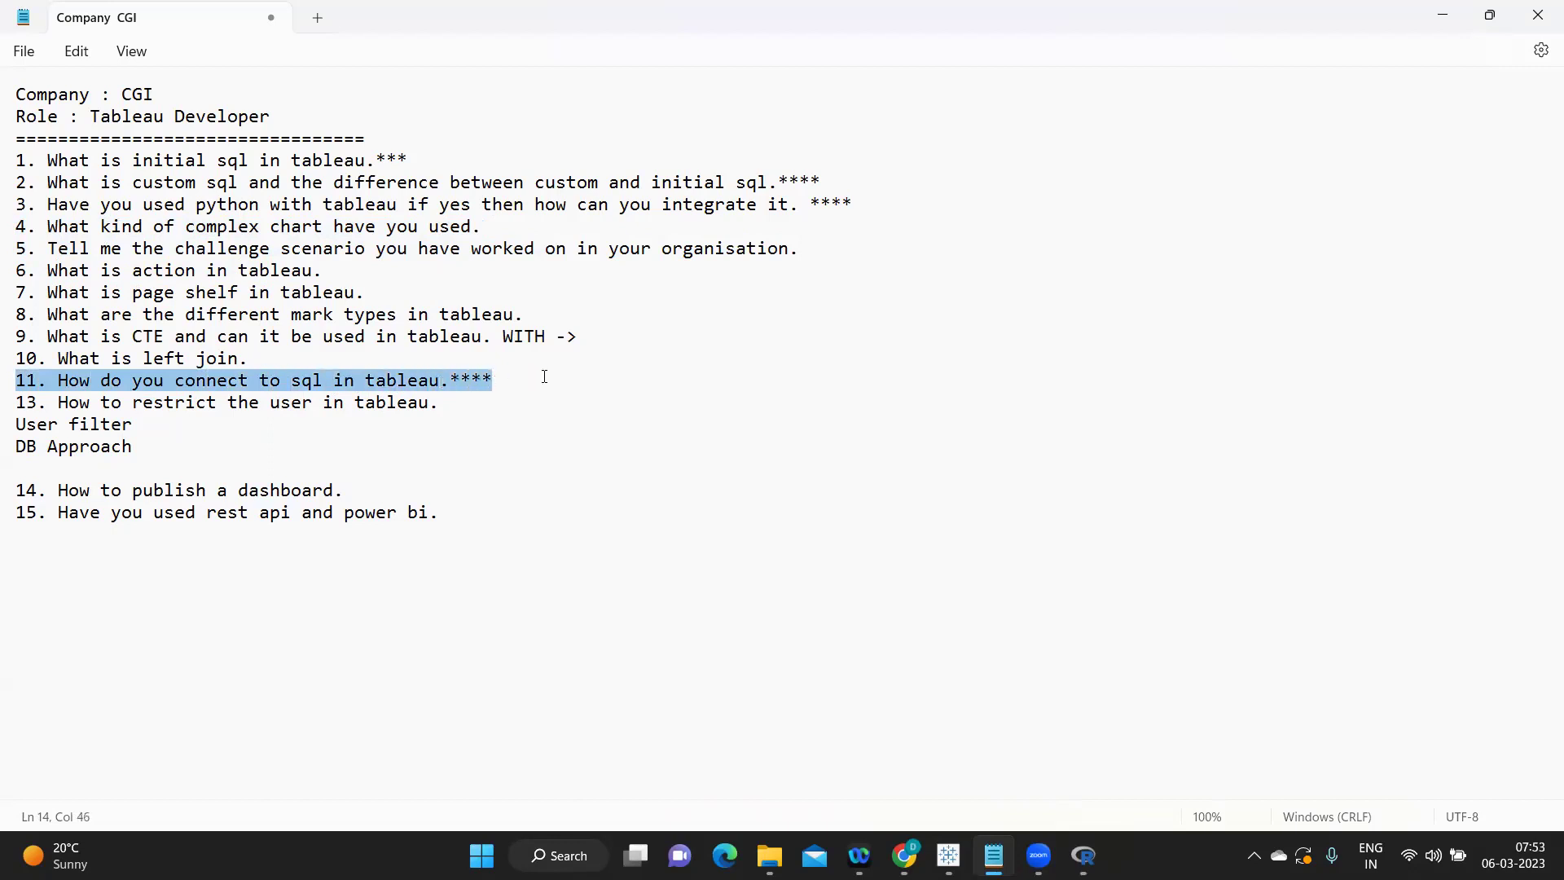
{"action": "left_click", "coordinate": [306, 381]}
{"action": "double_click", "coordinate": [306, 380]}
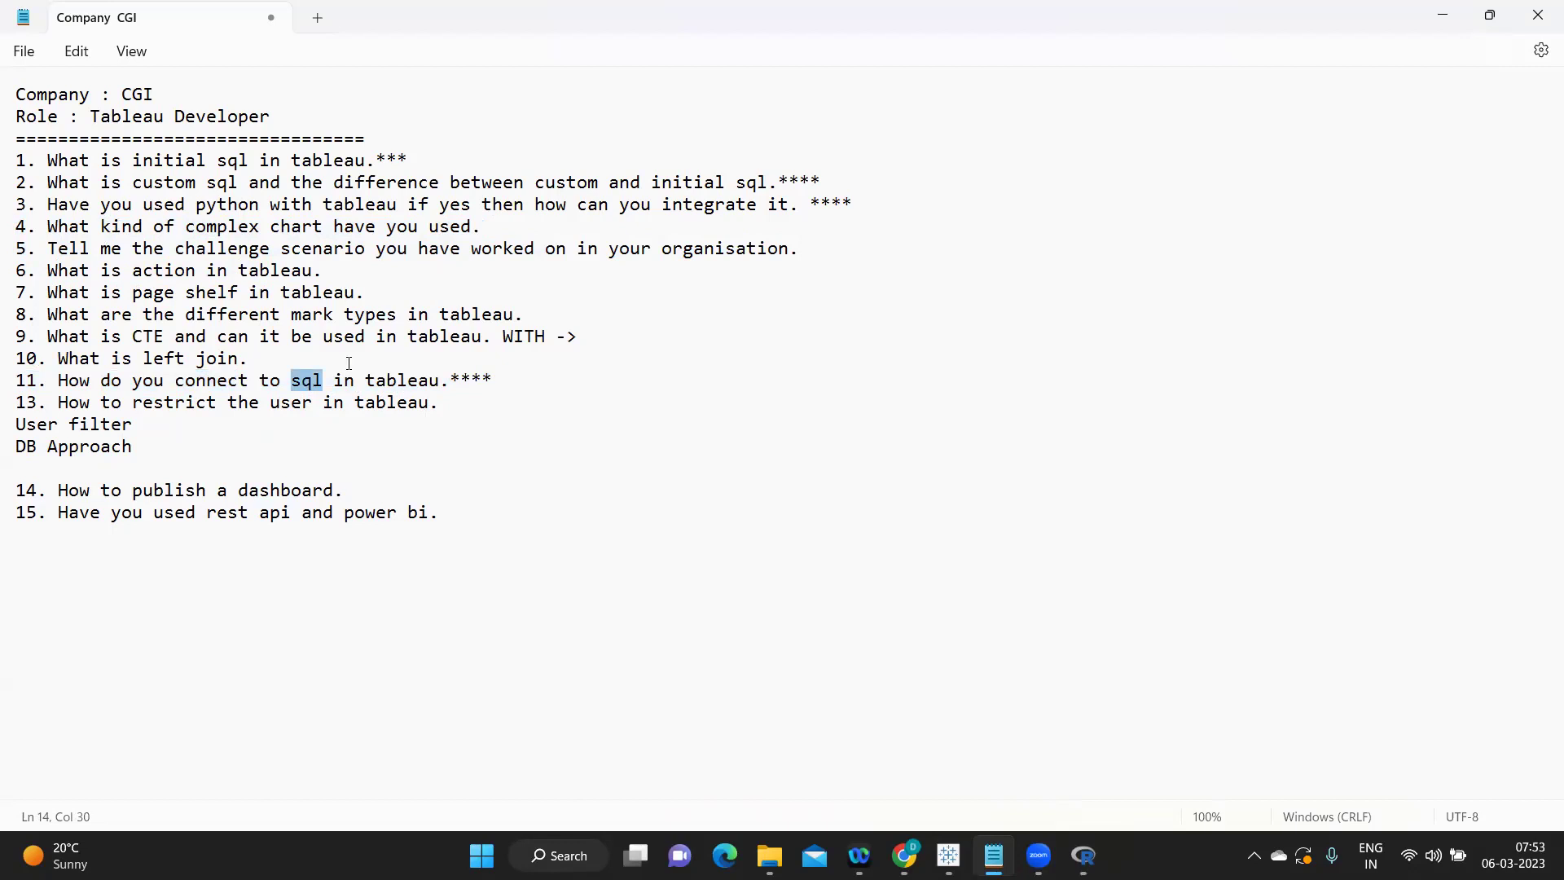
Step: Highlight question 13 with its notes, and append "******" to question 14 on publishing a dashboard
{"action": "mouse_move", "coordinate": [16, 402]}
{"action": "left_mouse_down"}
{"action": "mouse_move", "coordinate": [173, 438]}
{"action": "mouse_move", "coordinate": [163, 458]}
{"action": "mouse_move", "coordinate": [22, 408]}
{"action": "left_mouse_up"}
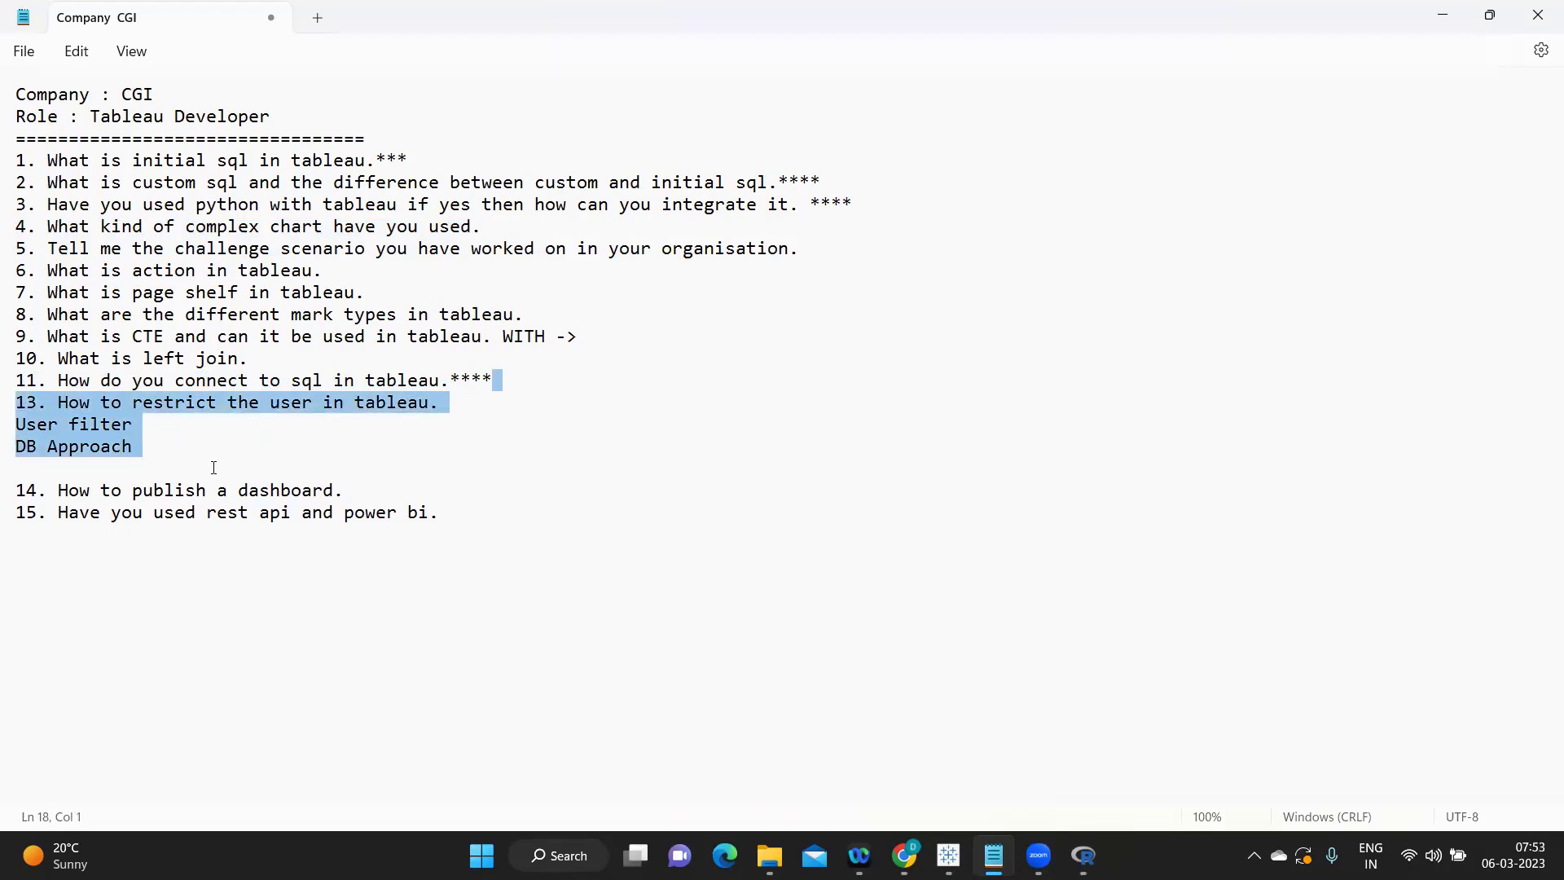
{"action": "left_click_drag", "start_coordinate": [408, 490], "coordinate": [9, 494]}
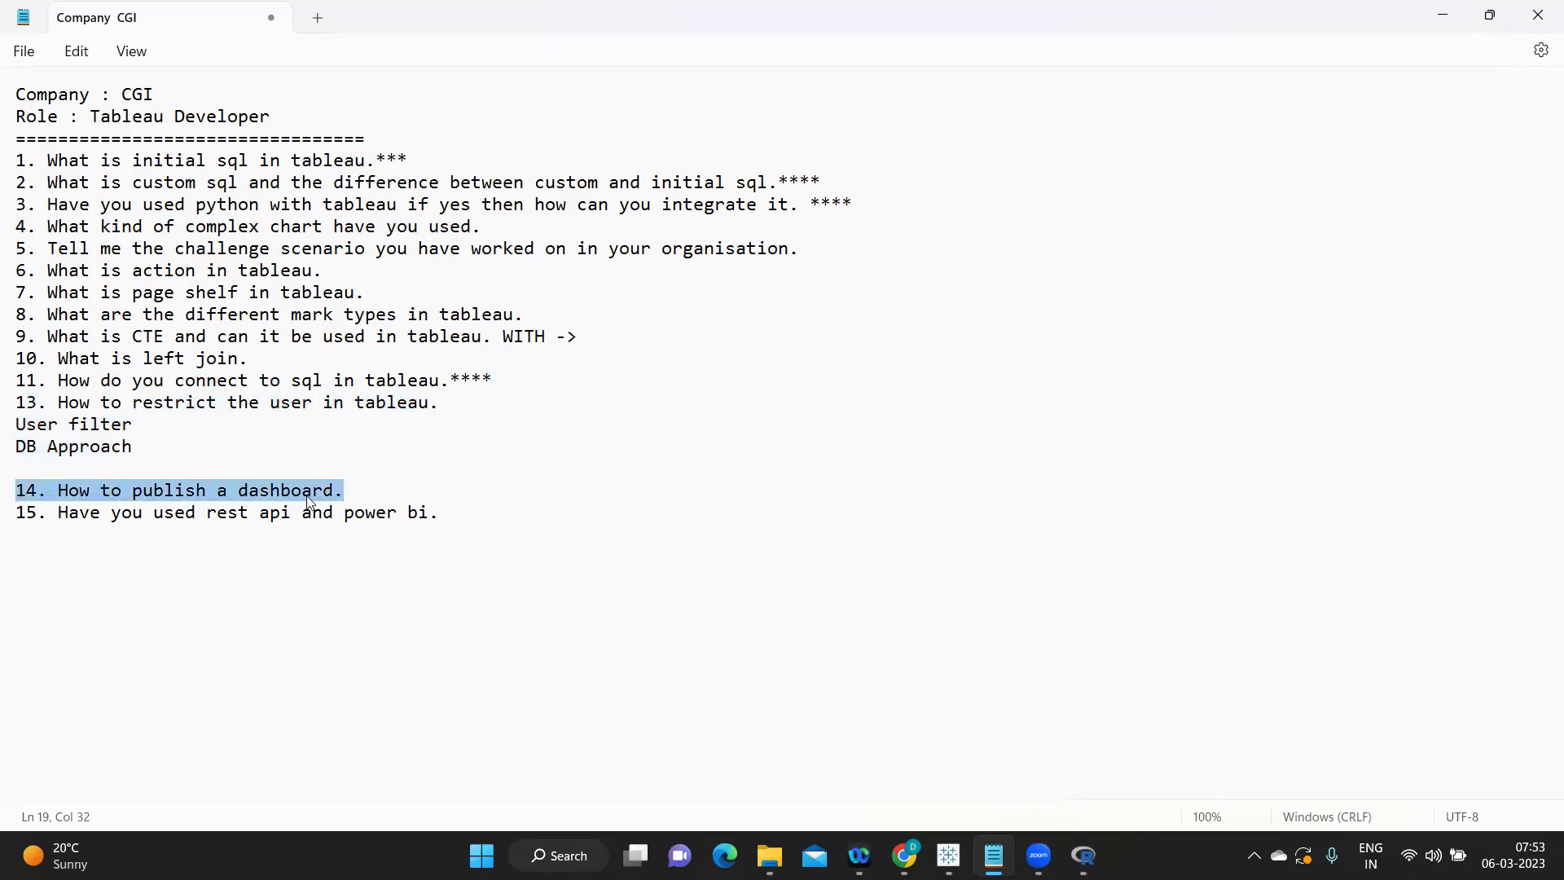
{"action": "left_click", "coordinate": [395, 494]}
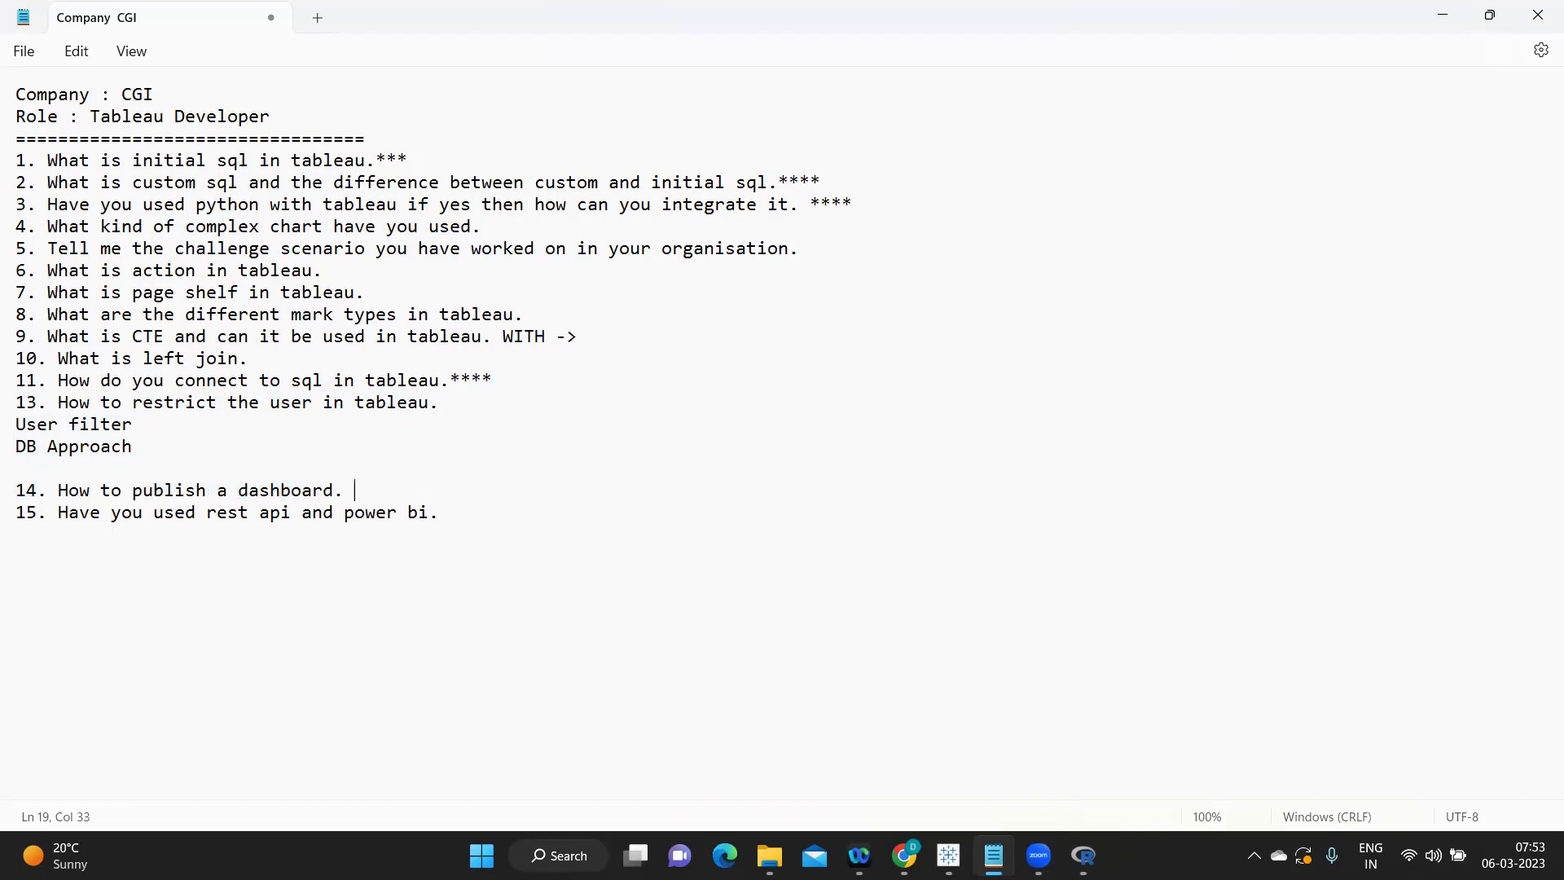
{"action": "type", "text": "******"}
Step: Switch to Tableau, open the Tableau Server sign-in dialog and select its server entry "Tableau Online"
{"action": "mouse_move", "coordinate": [904, 856]}
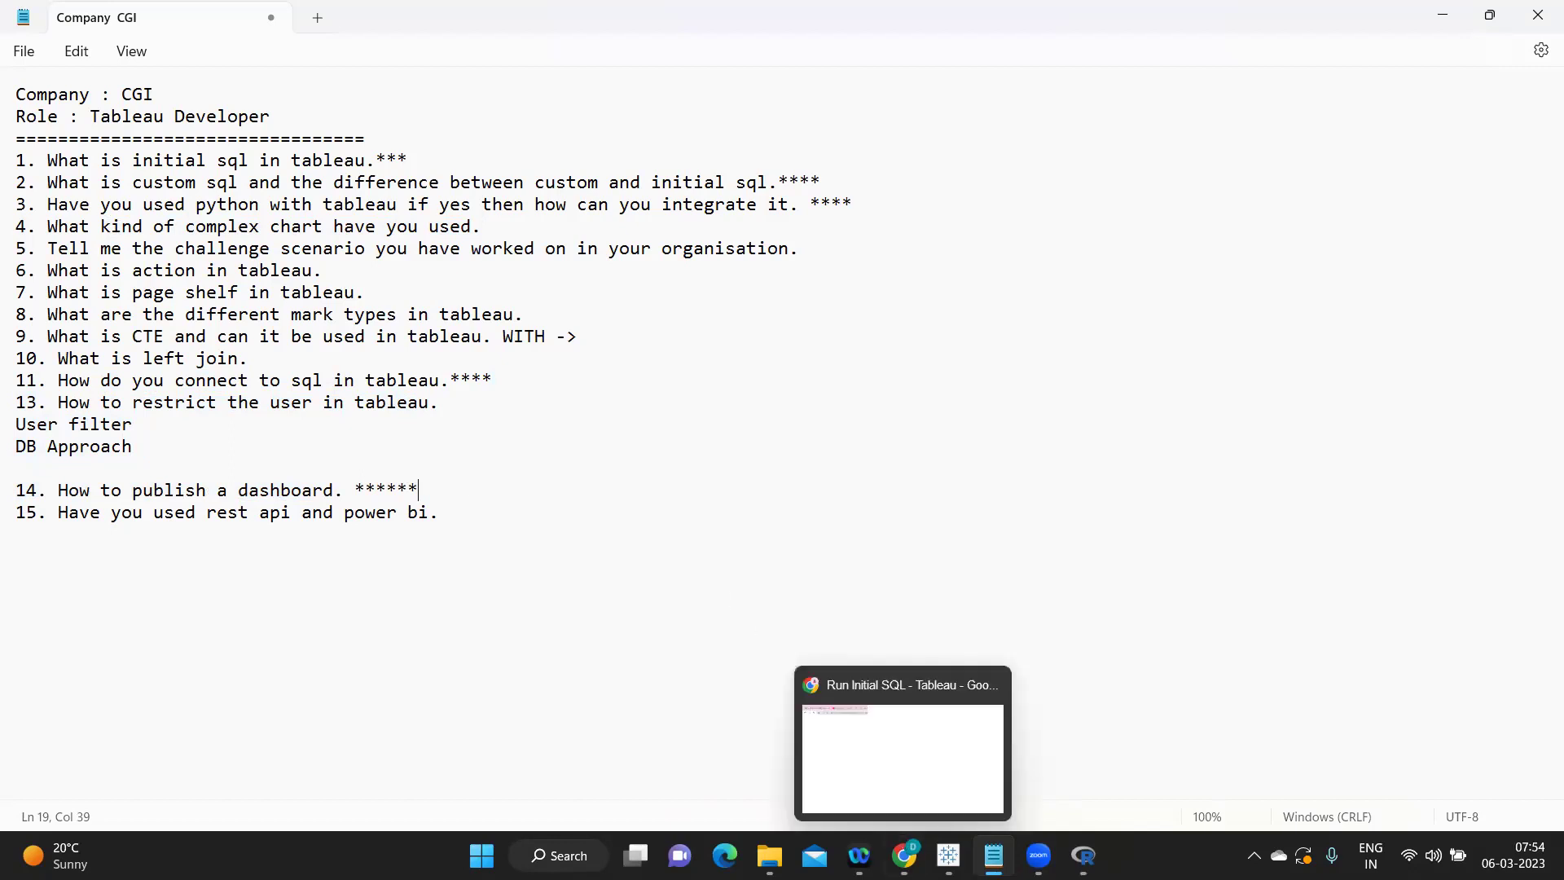
{"action": "left_click", "coordinate": [902, 719]}
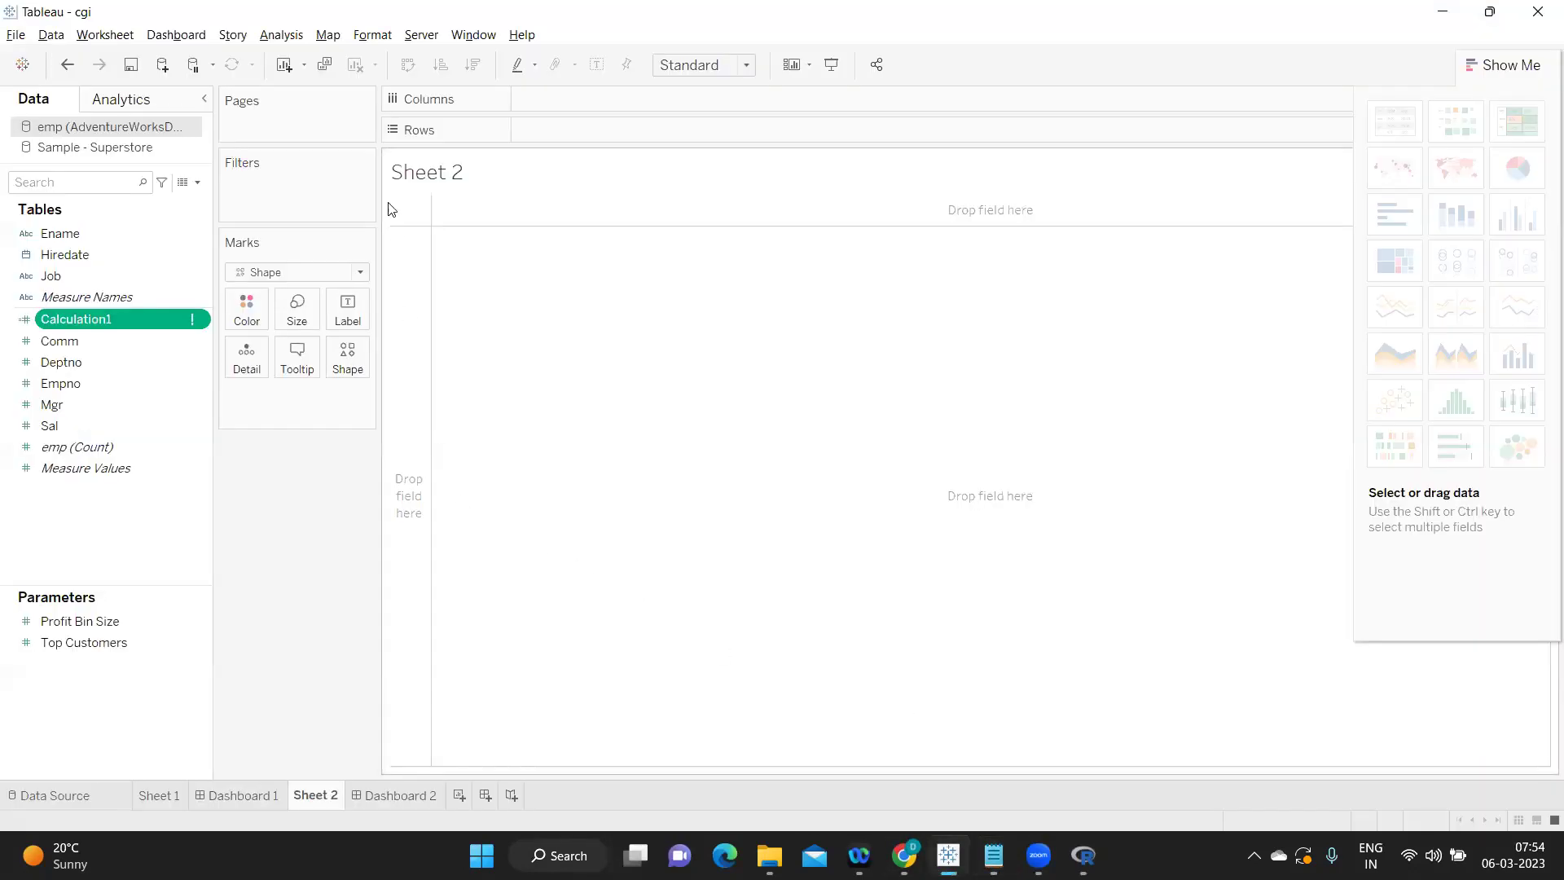
{"action": "left_click", "coordinate": [413, 41]}
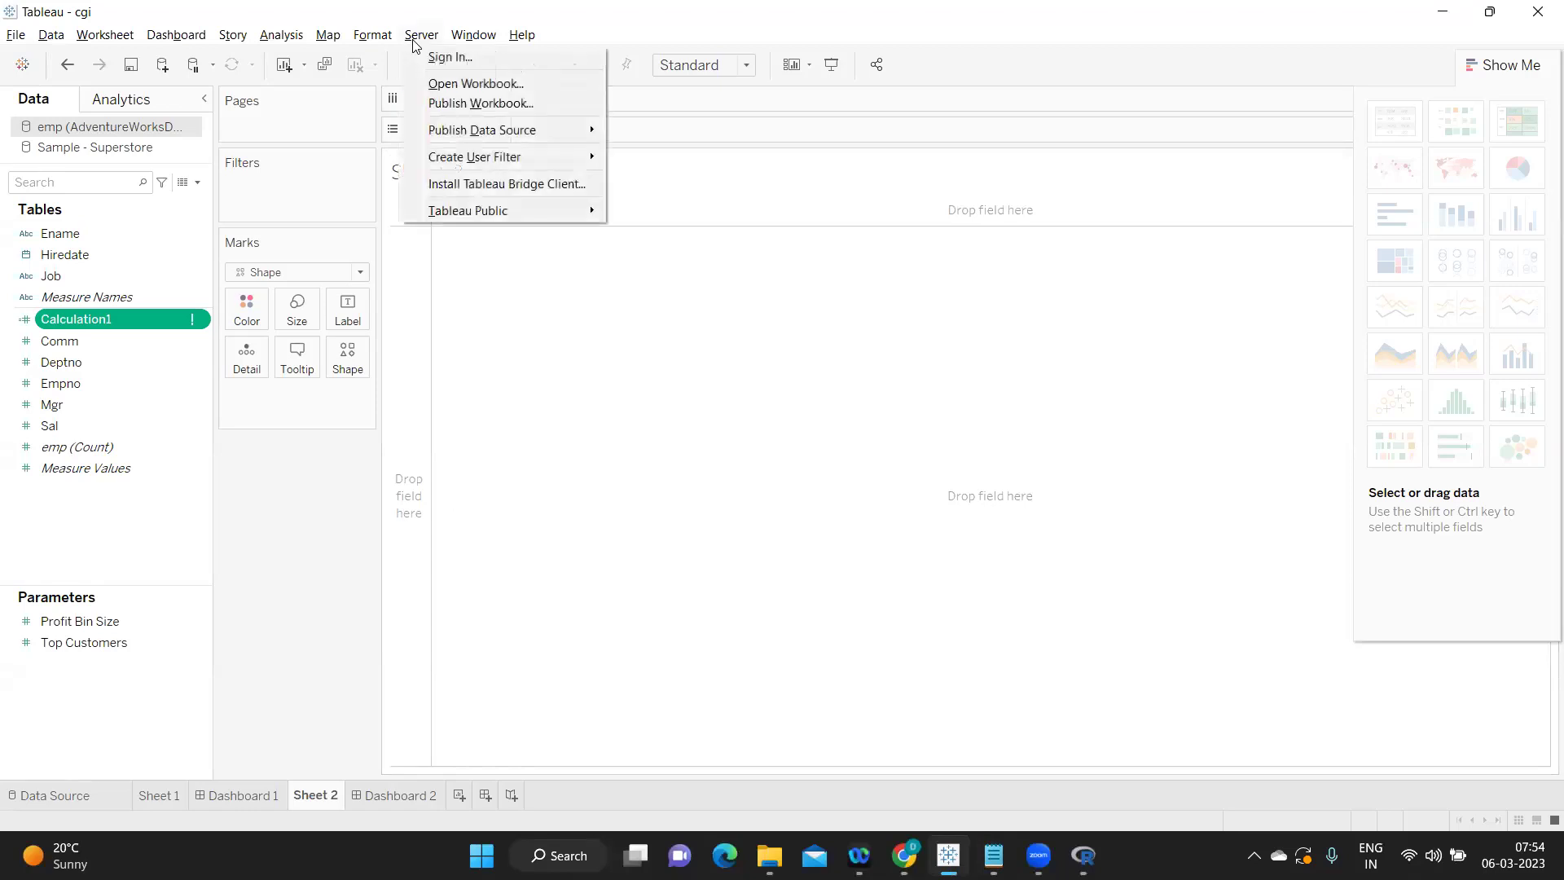
{"action": "left_click", "coordinate": [469, 59]}
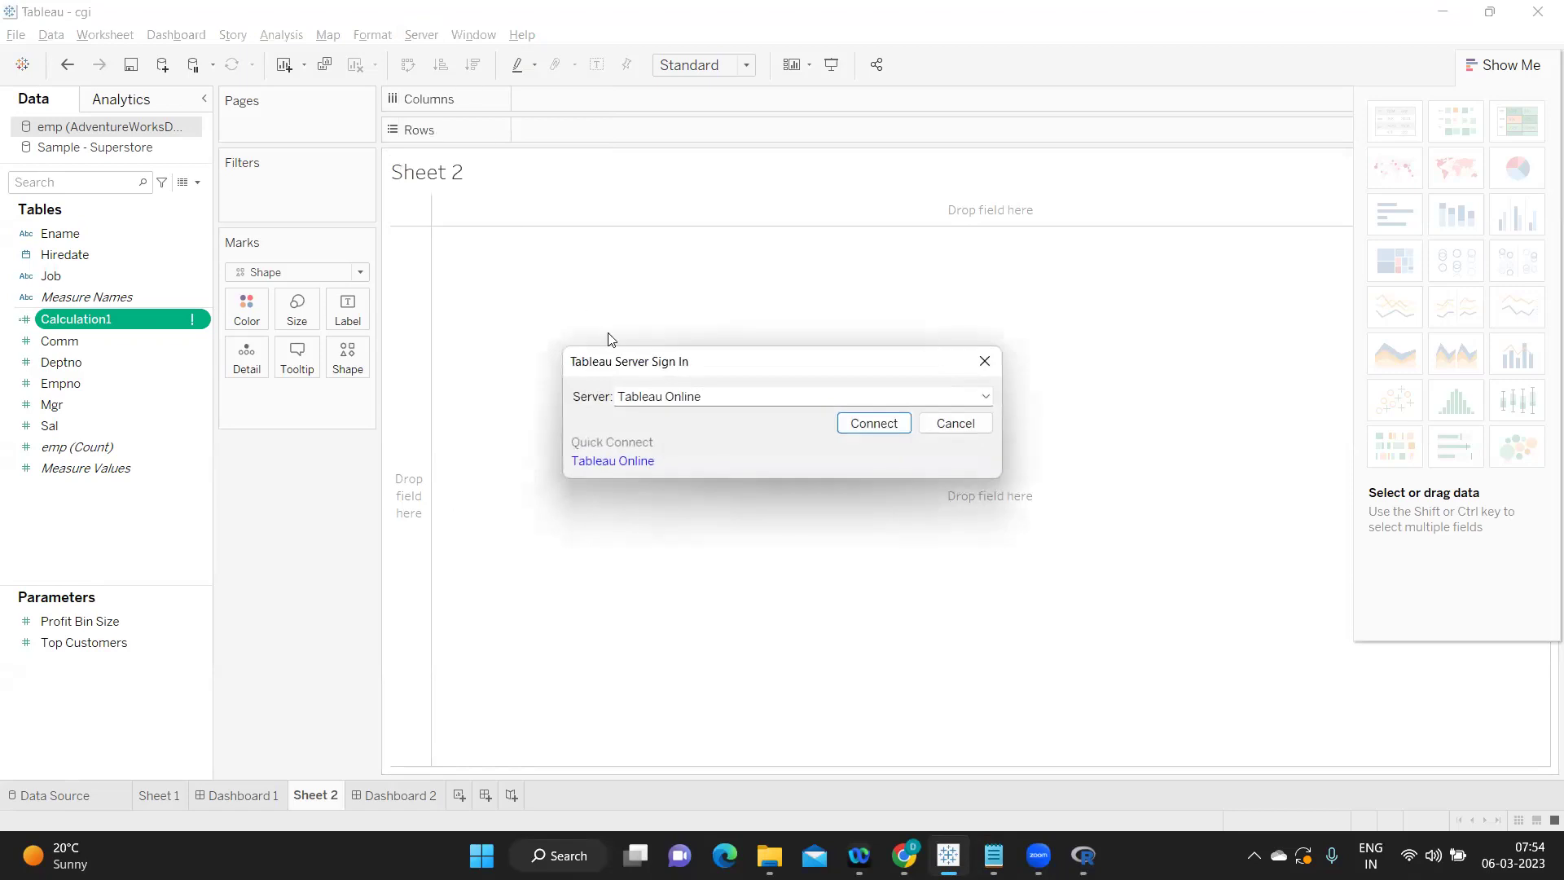
{"action": "left_click_drag", "start_coordinate": [712, 397], "coordinate": [611, 397]}
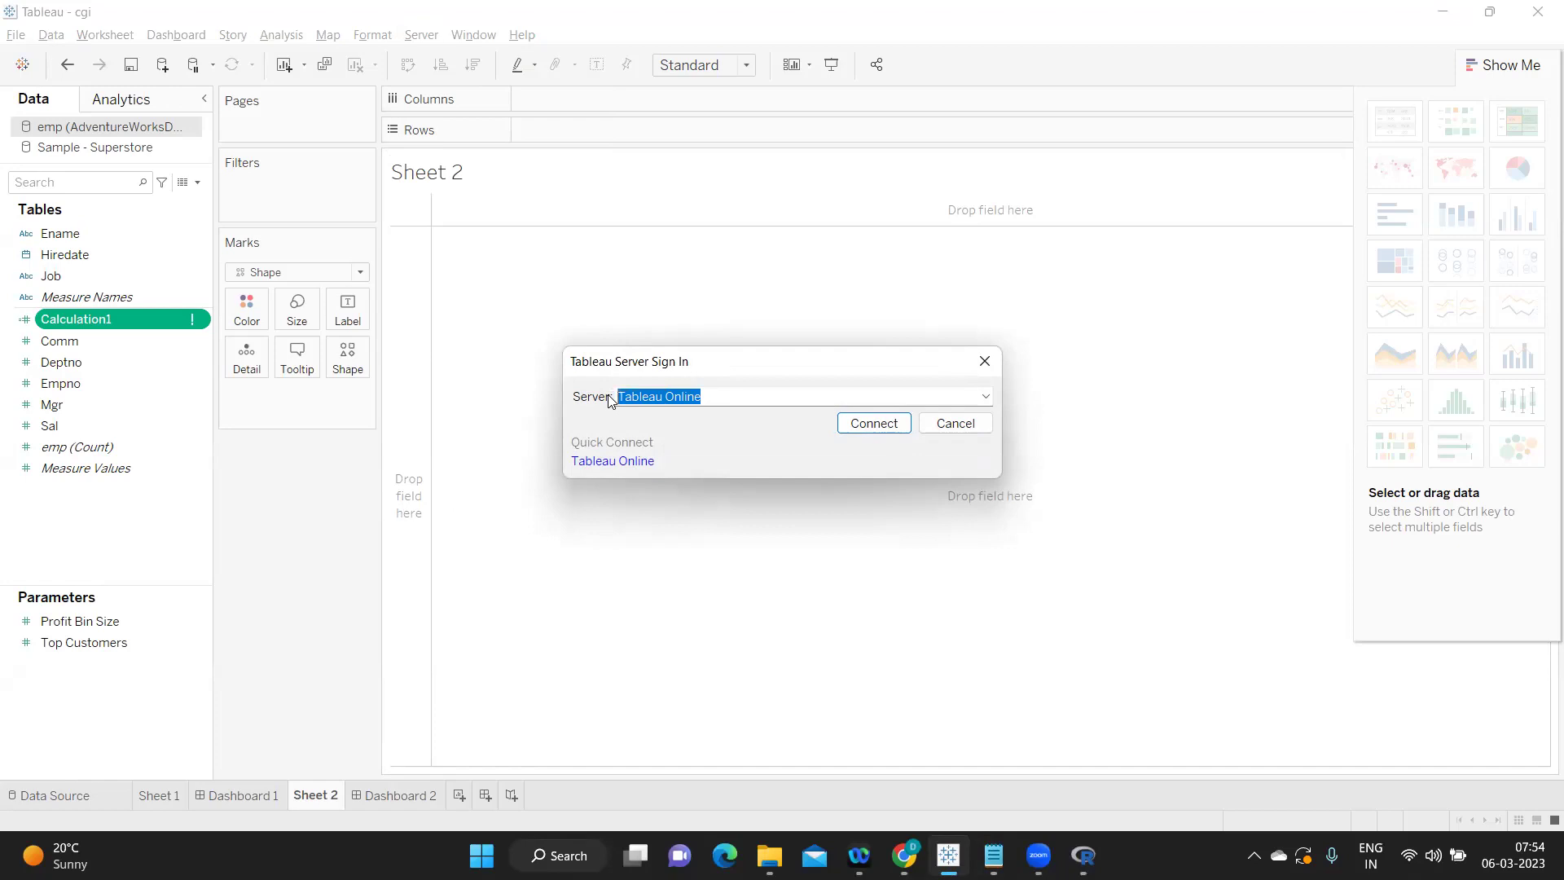
Step: Open the Tableau Online sign-in form to view its email and password fields, and cancel the server sign-in
{"action": "left_click", "coordinate": [733, 396]}
{"action": "left_click_drag", "start_coordinate": [733, 396], "coordinate": [626, 396]}
{"action": "left_click", "coordinate": [613, 465]}
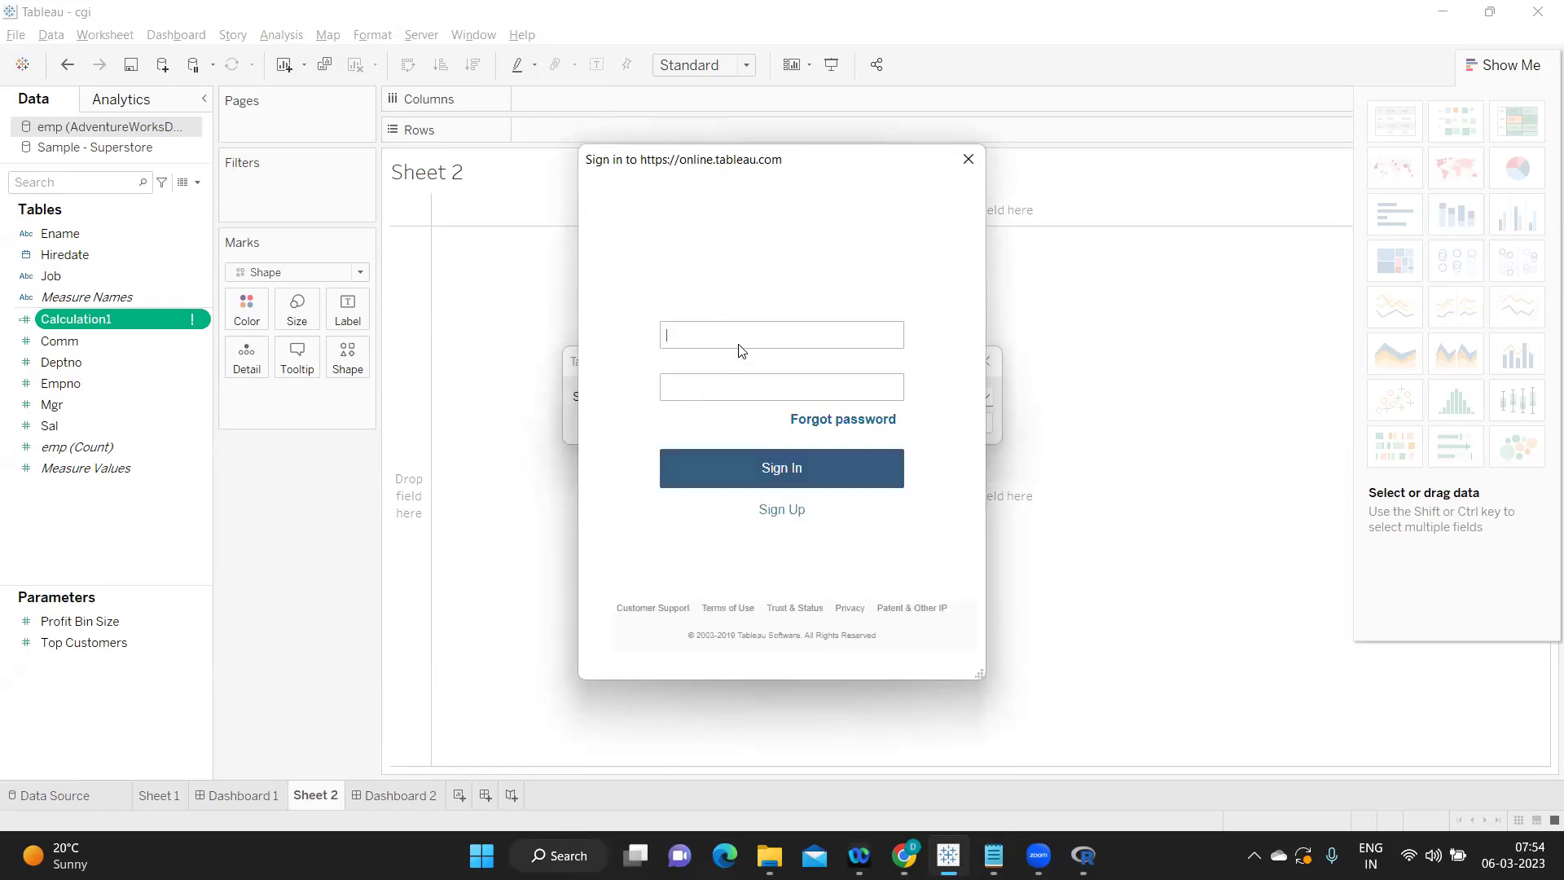
{"action": "left_click", "coordinate": [710, 388]}
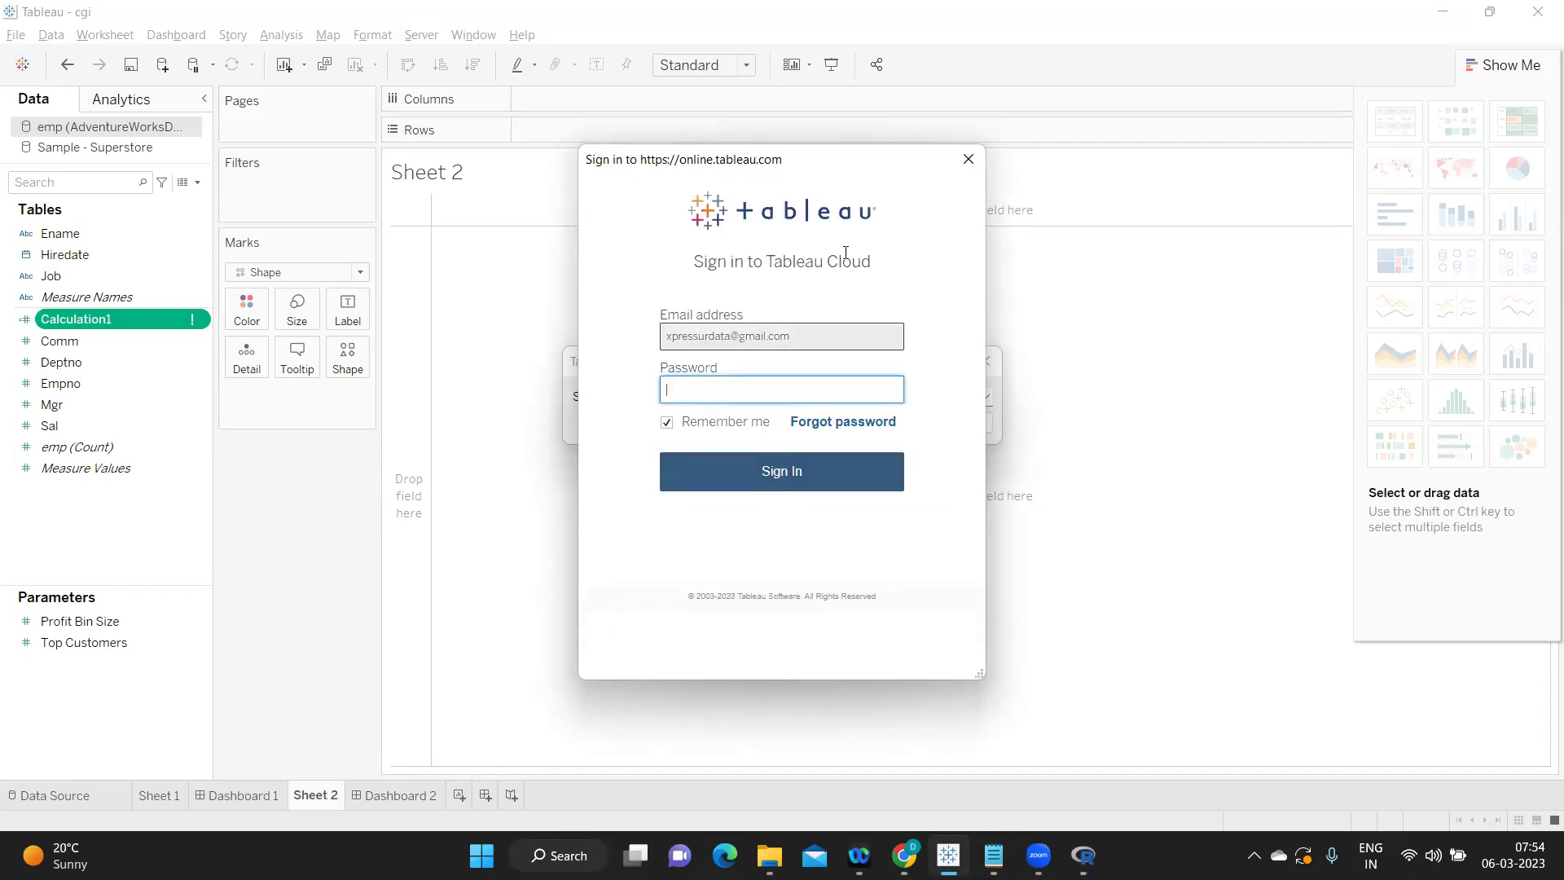
{"action": "left_click", "coordinate": [968, 160]}
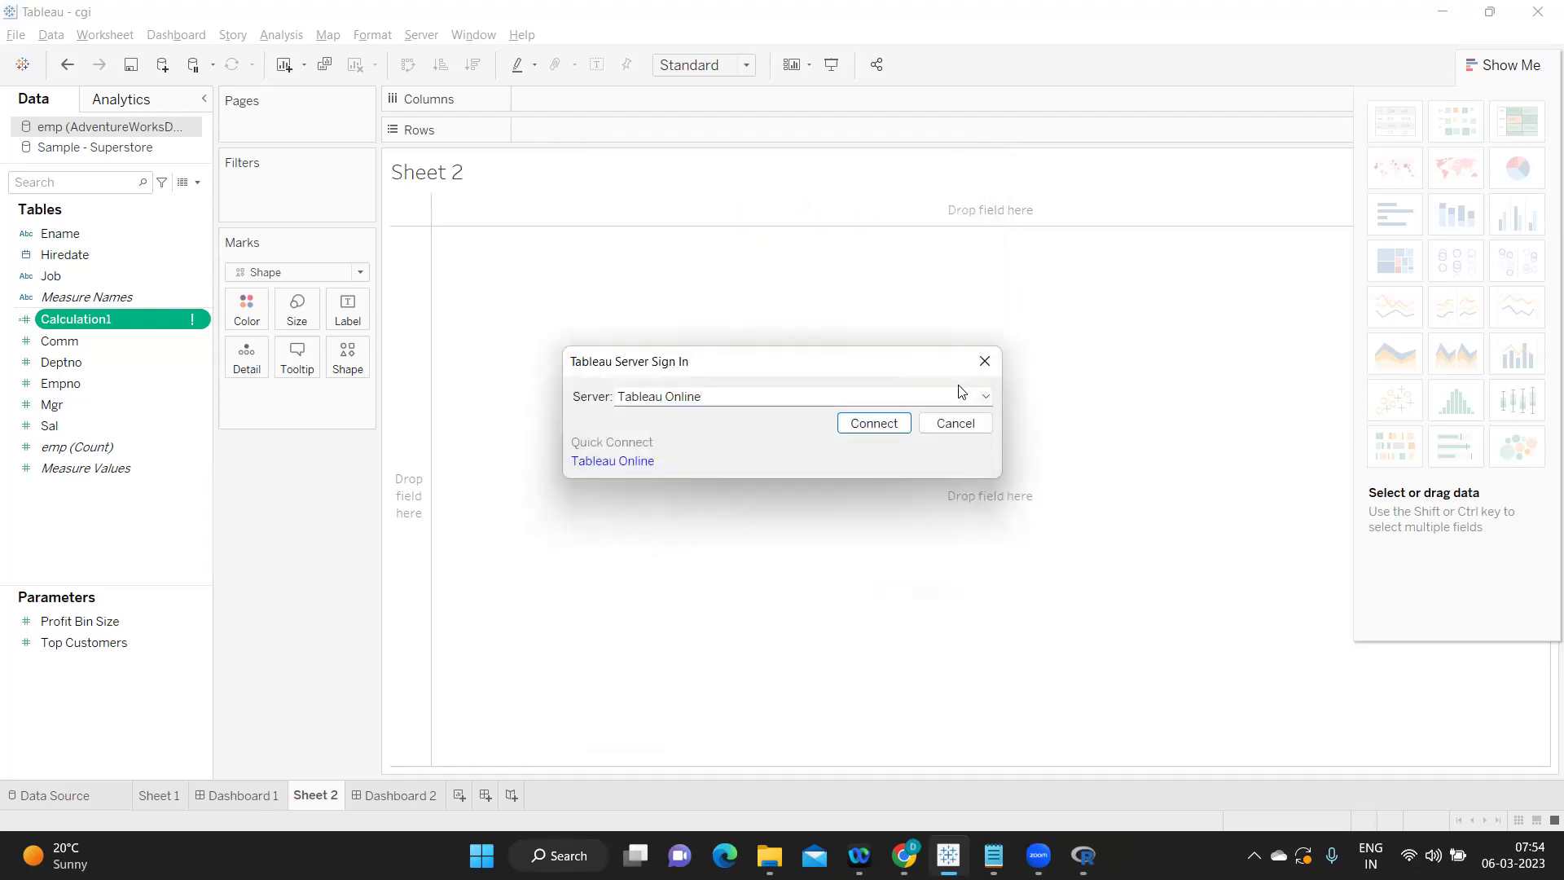
{"action": "left_click", "coordinate": [951, 428]}
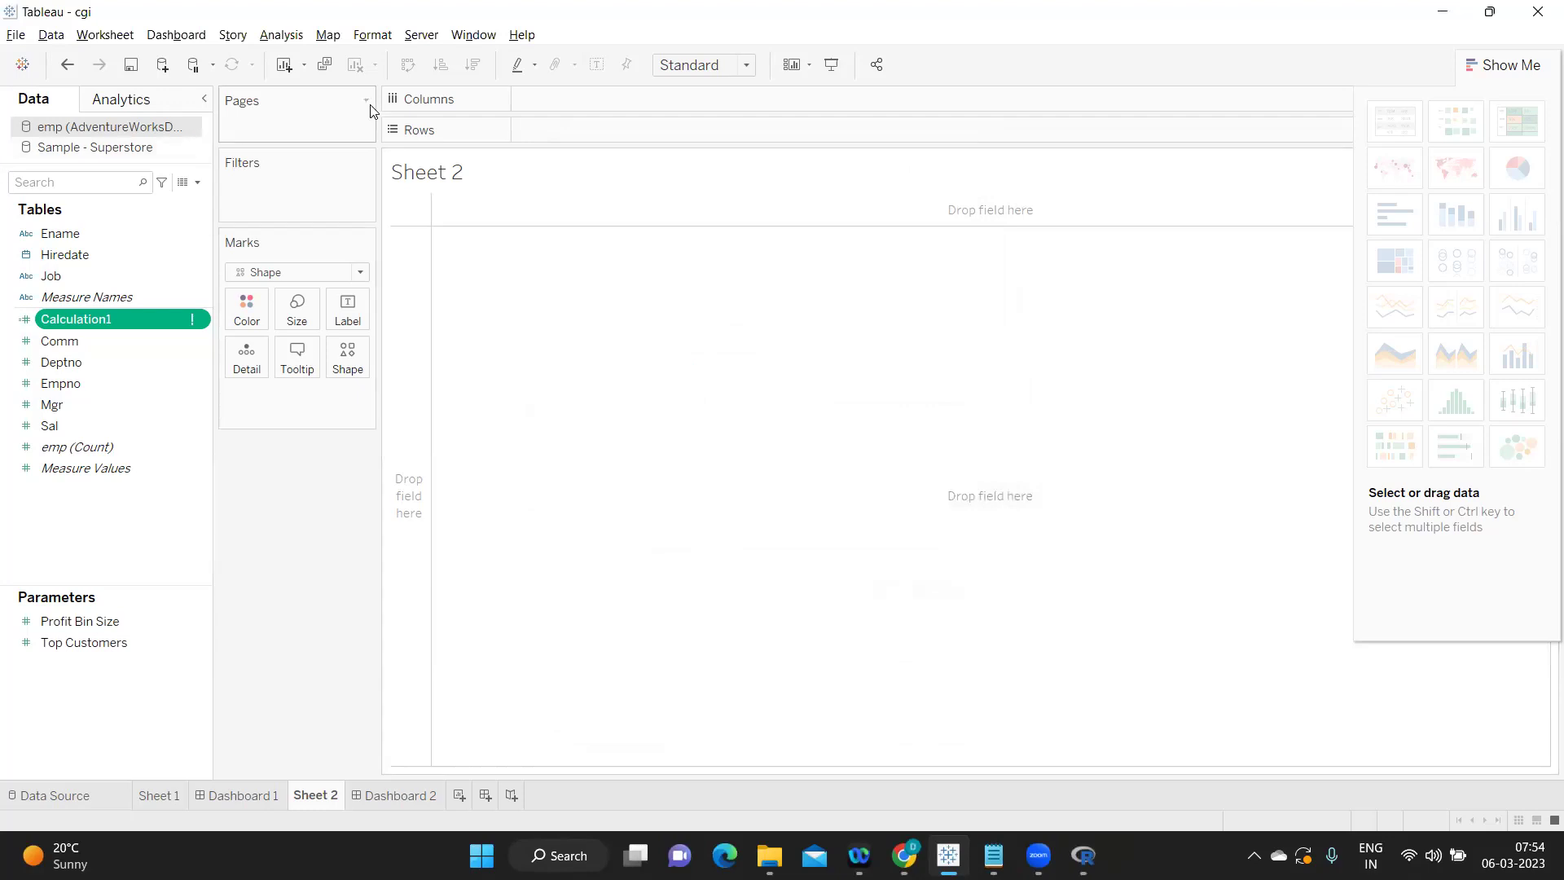
Step: Review the server commands for signing in and publishing a workbook or data source, and show the Tableau Public options
{"action": "left_click", "coordinate": [420, 36]}
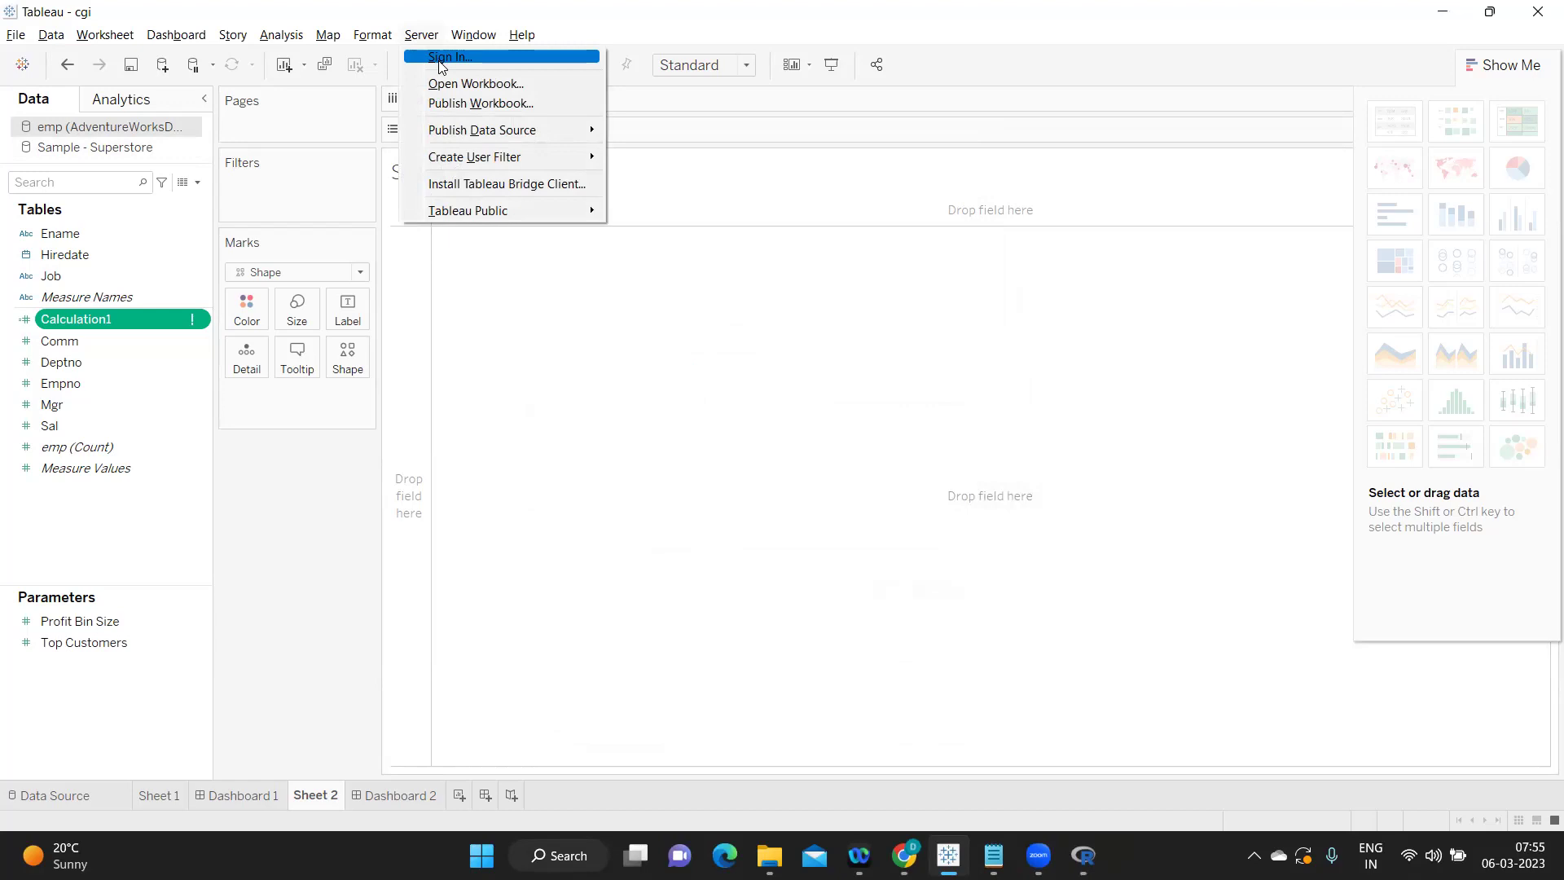
{"action": "left_click", "coordinate": [824, 417]}
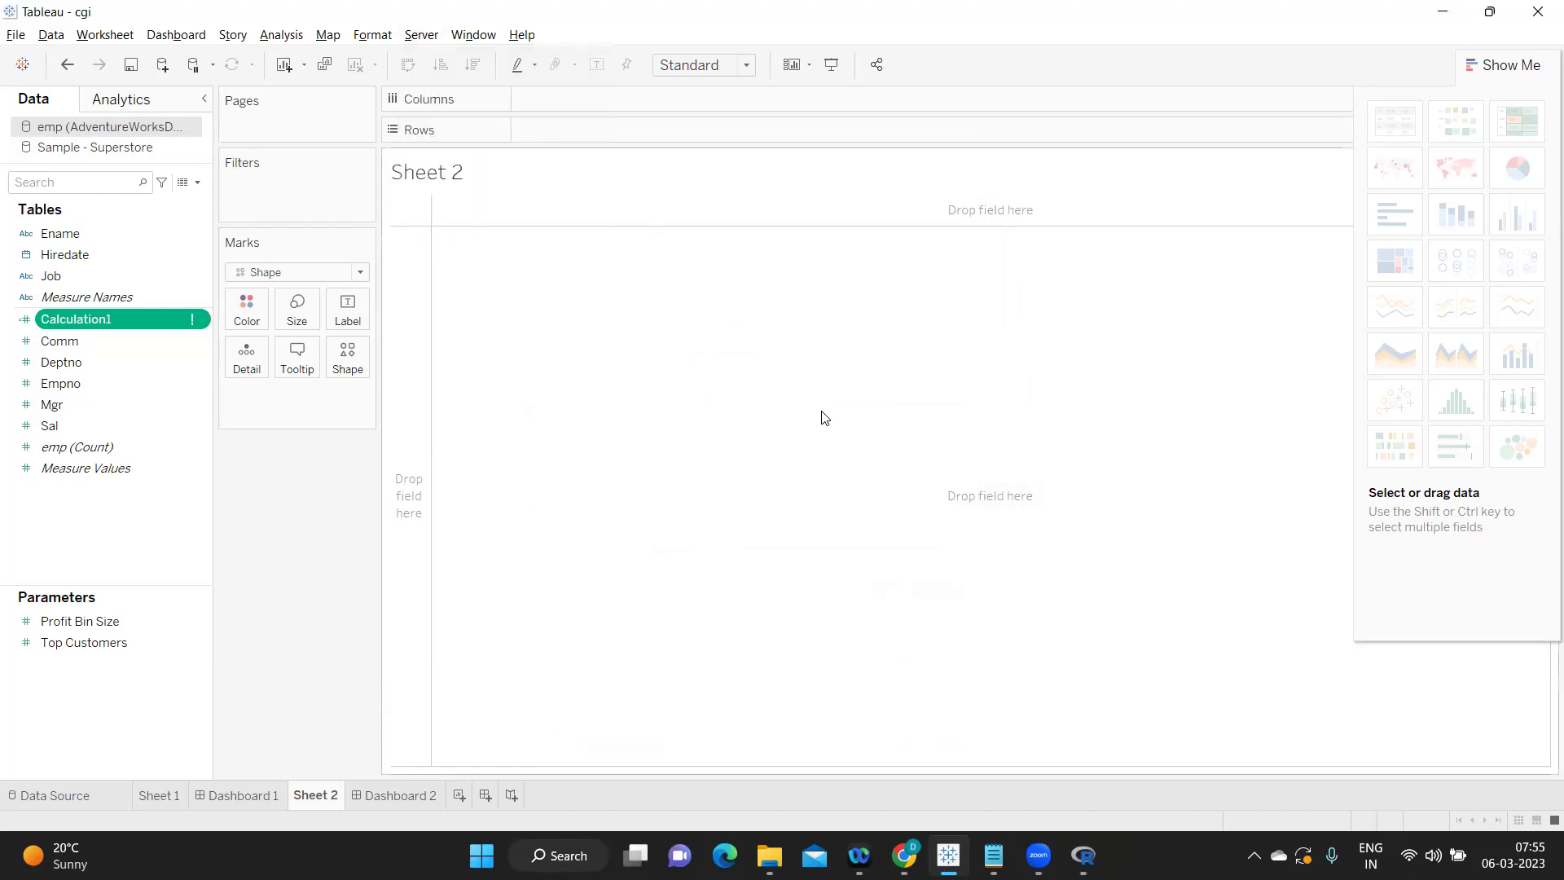
{"action": "left_click", "coordinate": [416, 36]}
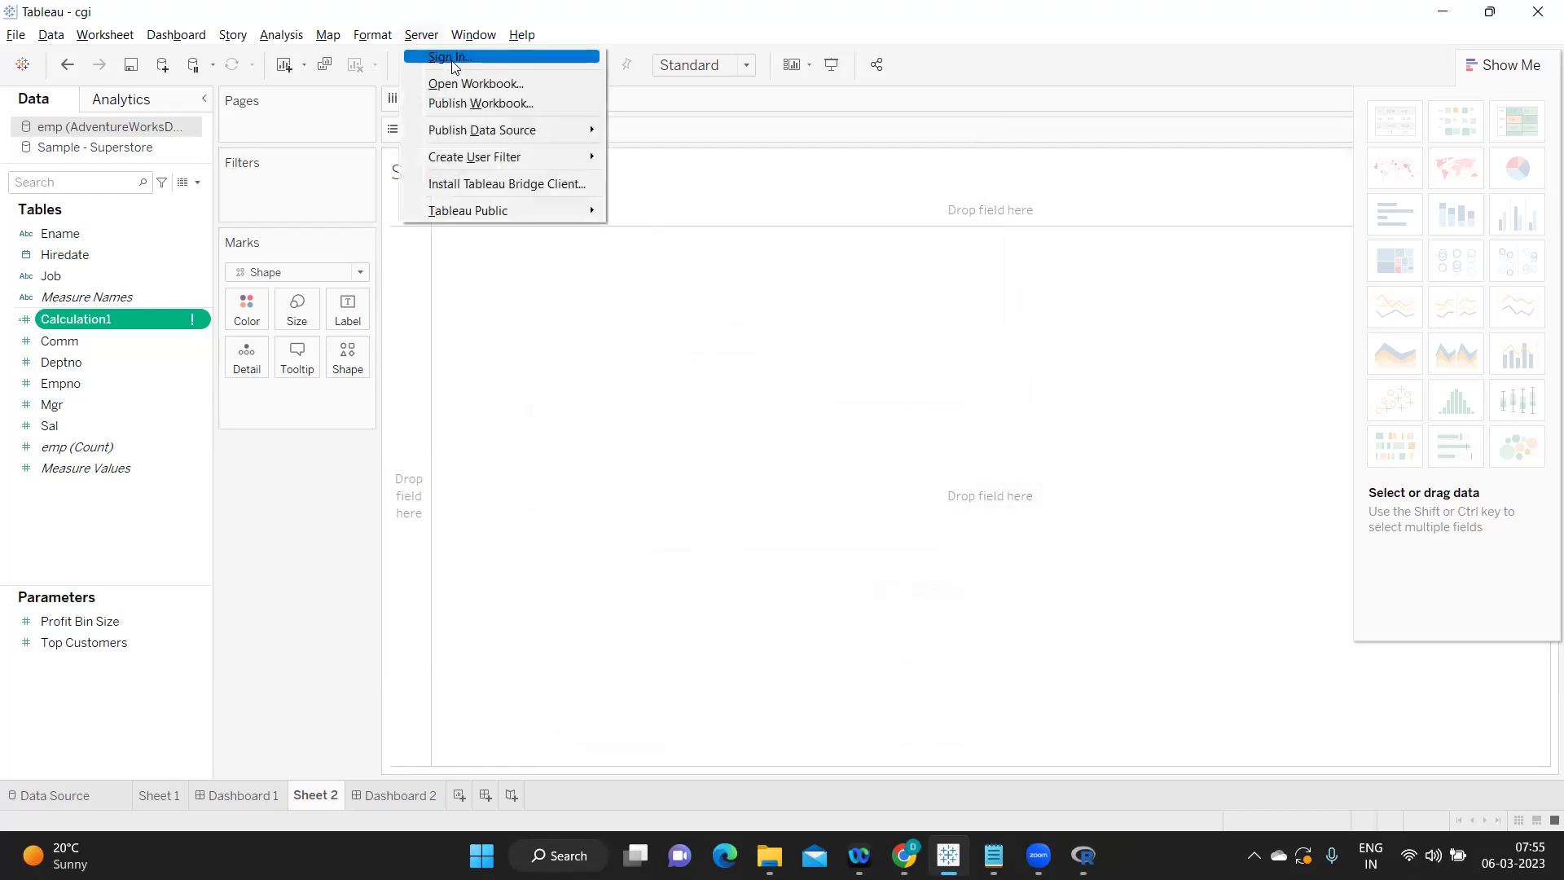
{"action": "left_click", "coordinate": [418, 37]}
{"action": "left_click", "coordinate": [417, 37]}
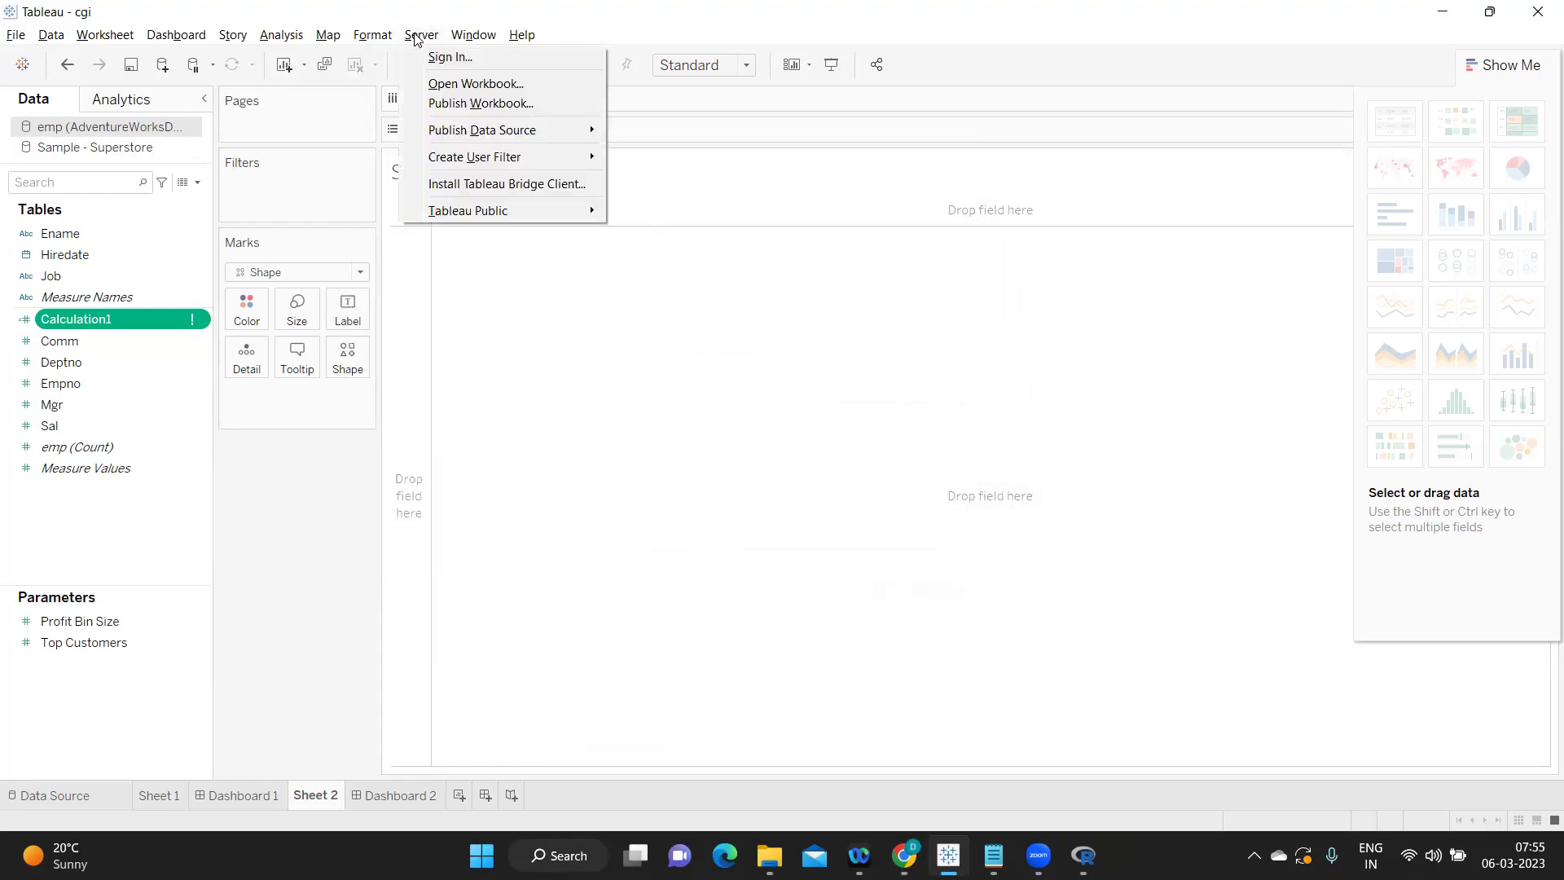
{"action": "mouse_move", "coordinate": [465, 217]}
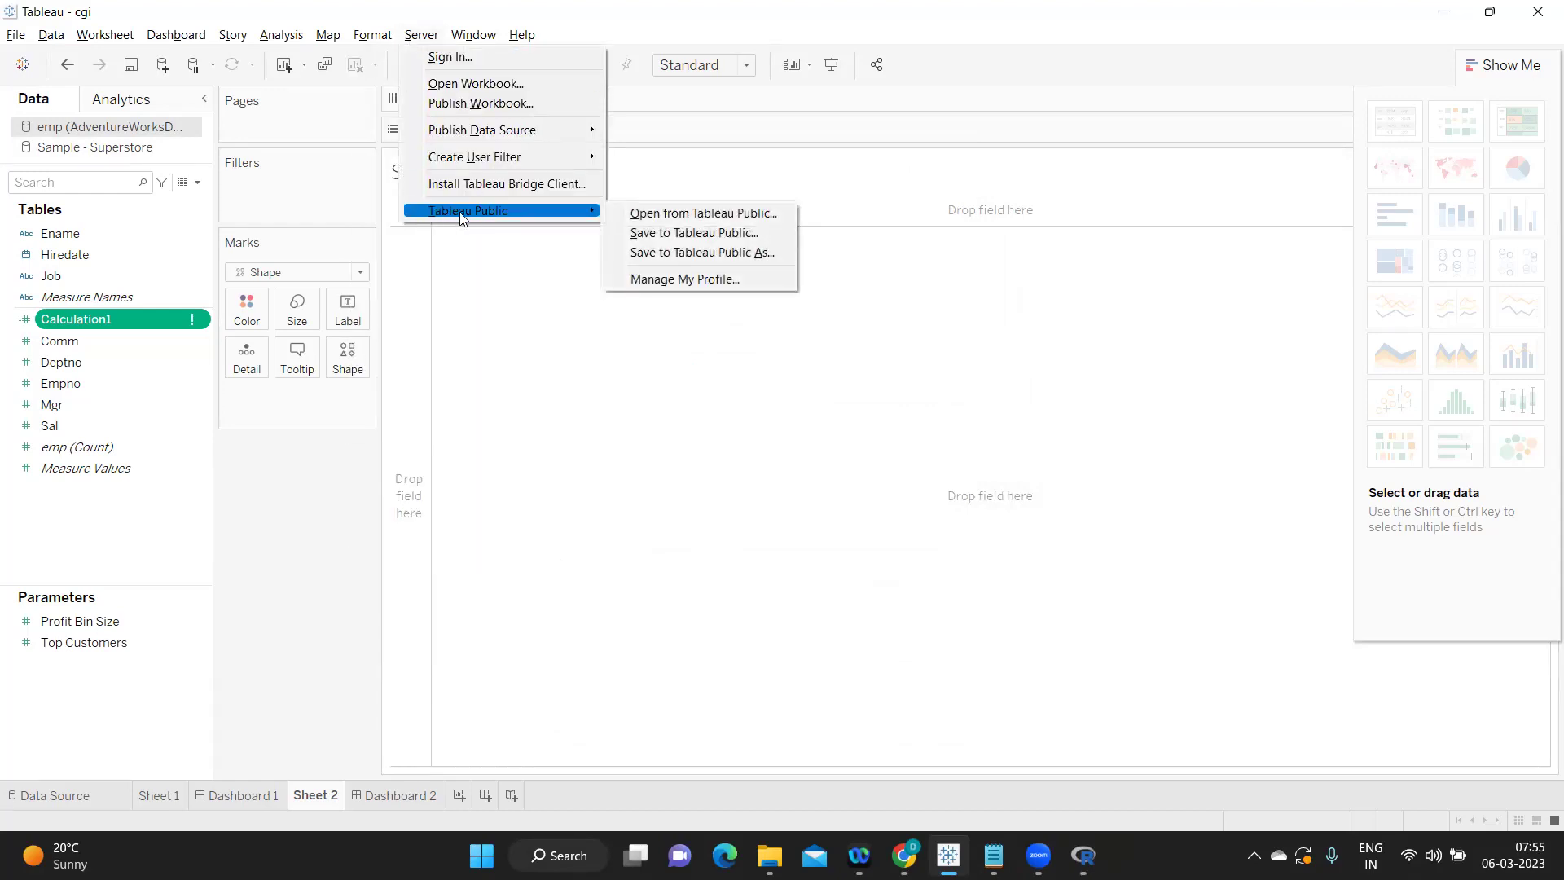